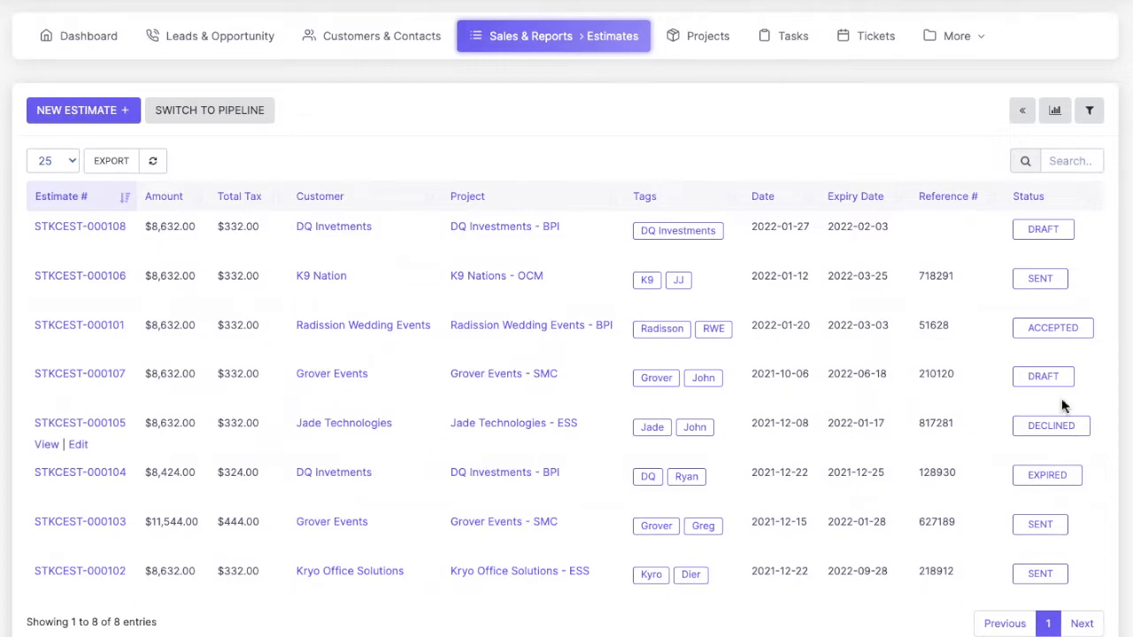
Step: Show the estimate statistics, add 2021 to the year selection, remove 2022, and hide the statistics again
scroll(1045, 496, down, 1)
scroll(1045, 499, up, 2)
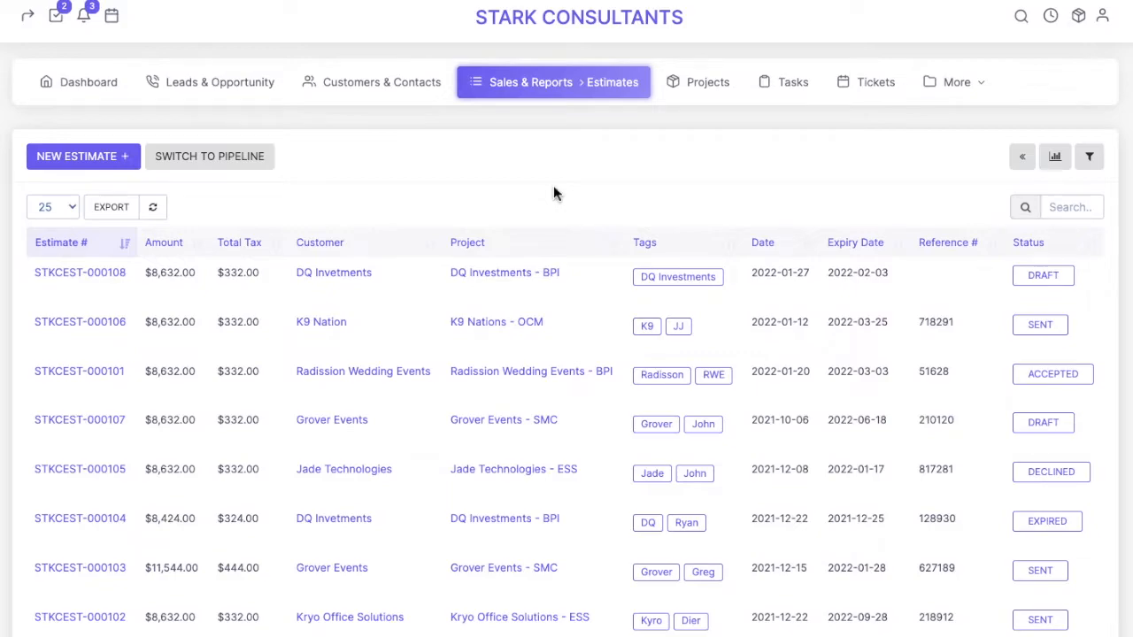
click(1057, 155)
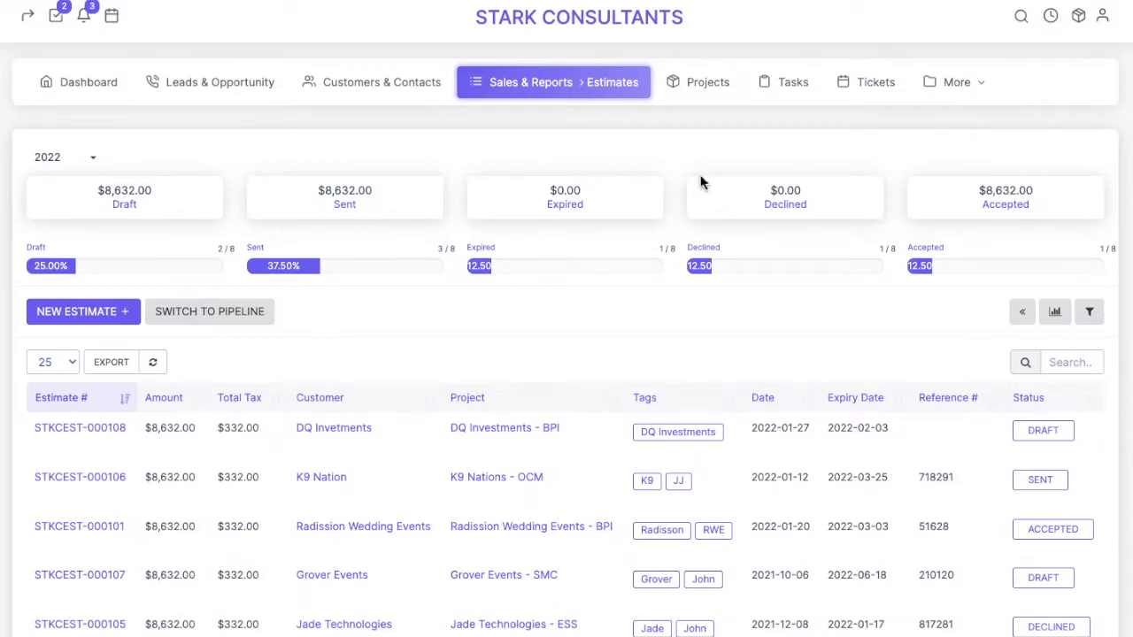
click(102, 164)
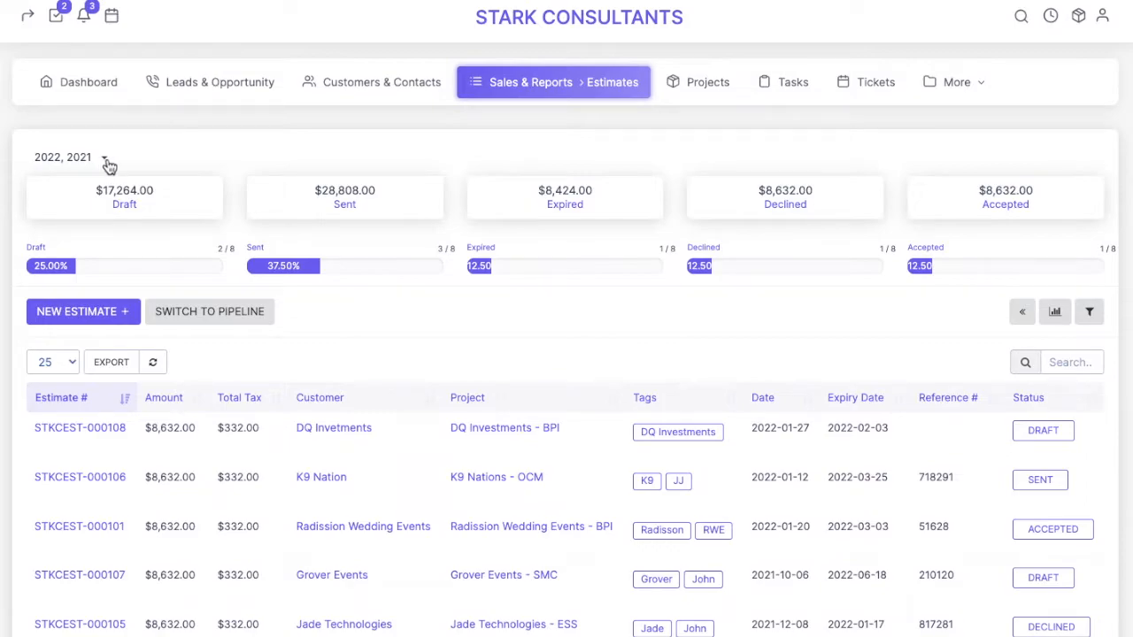
click(103, 161)
click(88, 188)
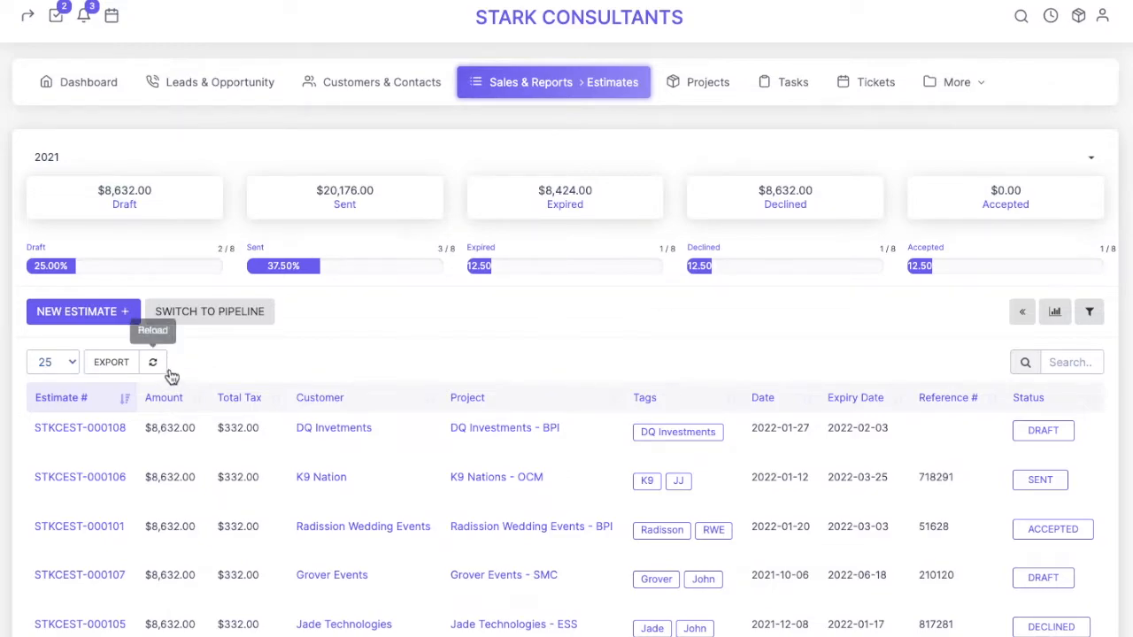
click(1060, 319)
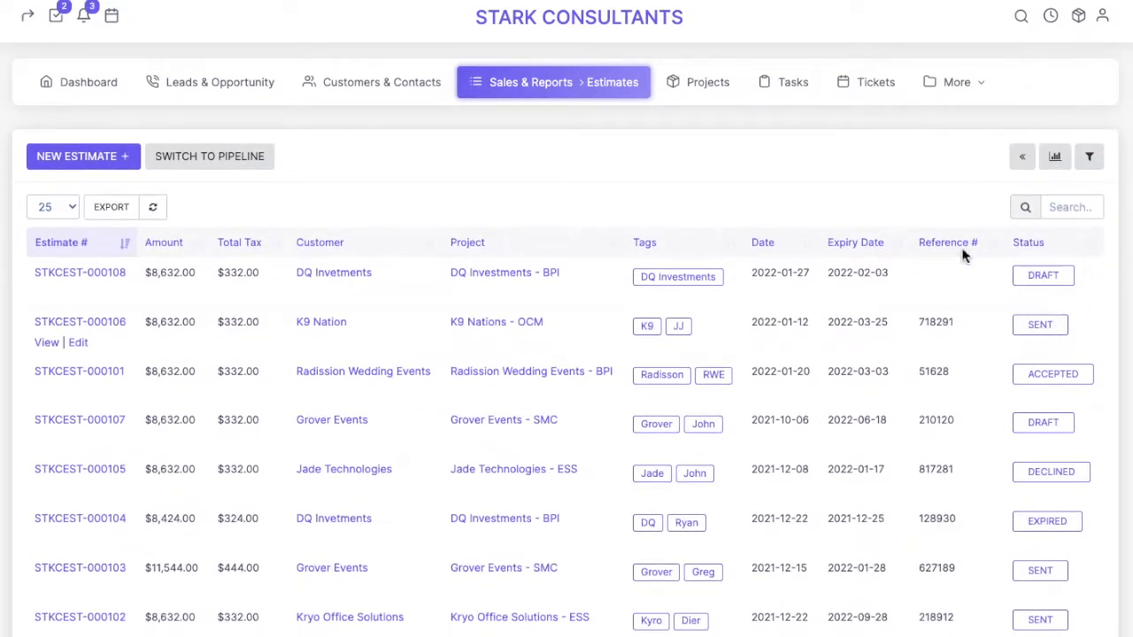
Step: Filter the estimates list by the Sent status, and reset the filter to All
click(1088, 161)
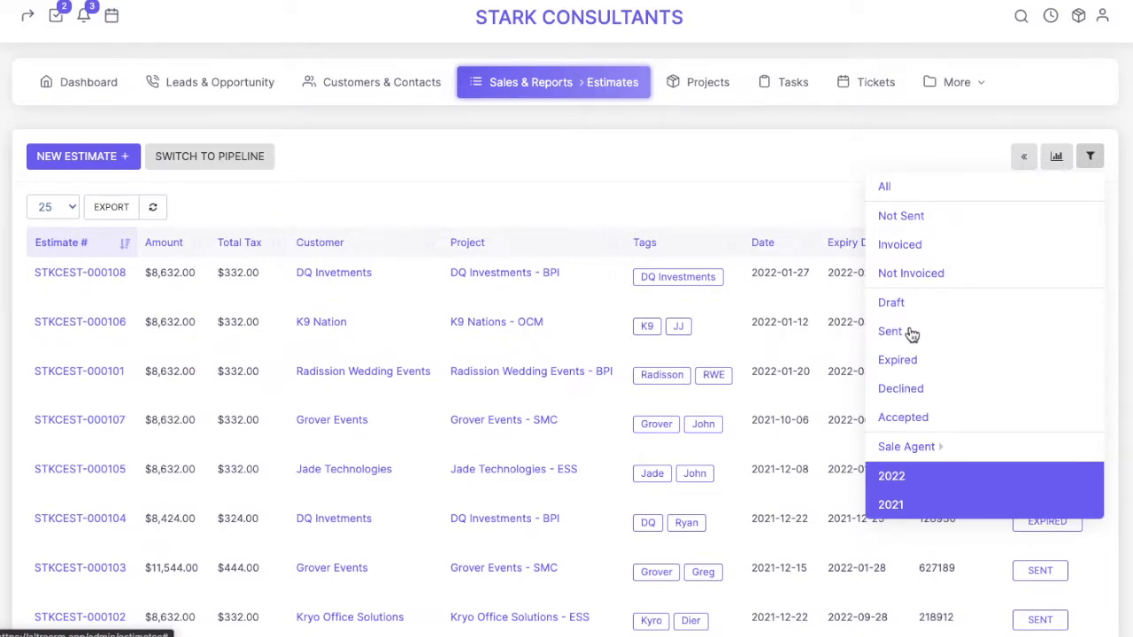
click(912, 334)
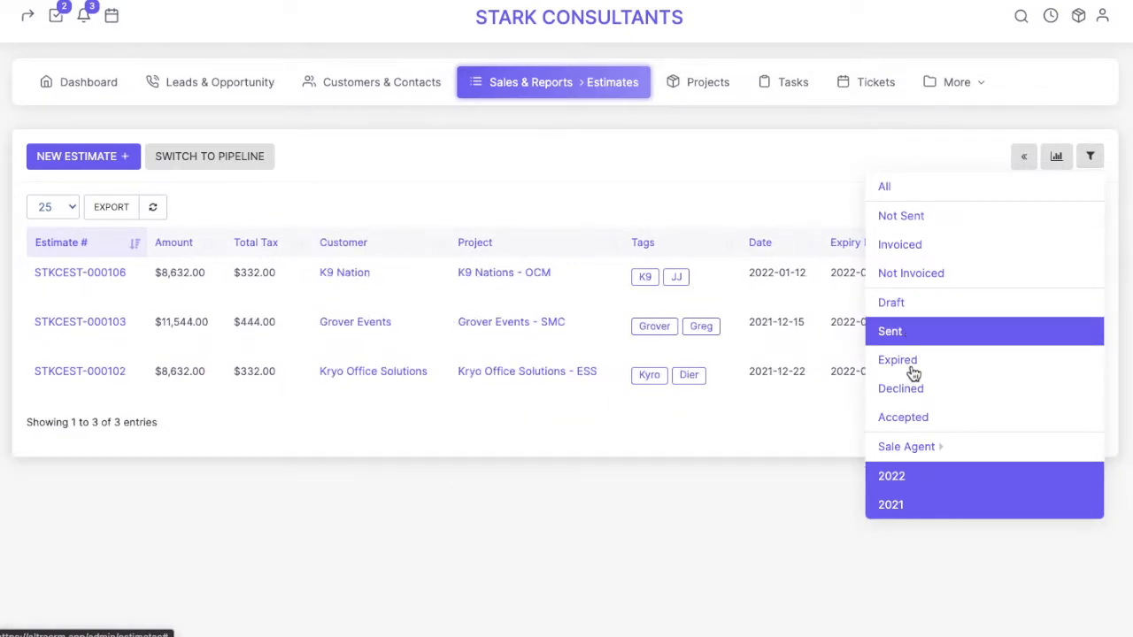
click(807, 149)
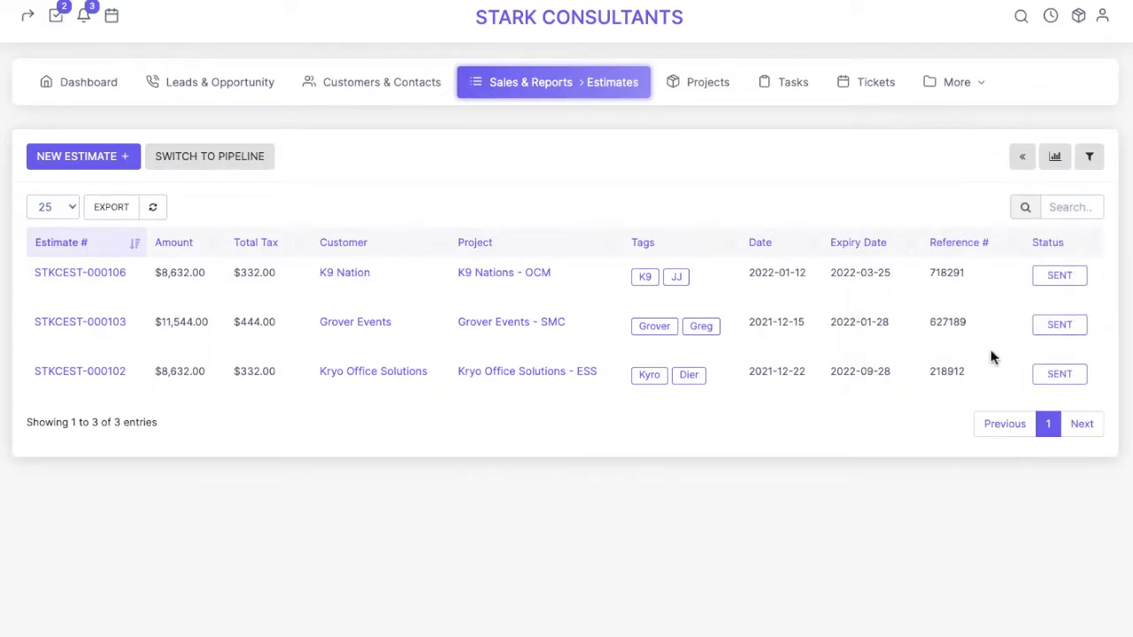
click(1090, 157)
click(967, 195)
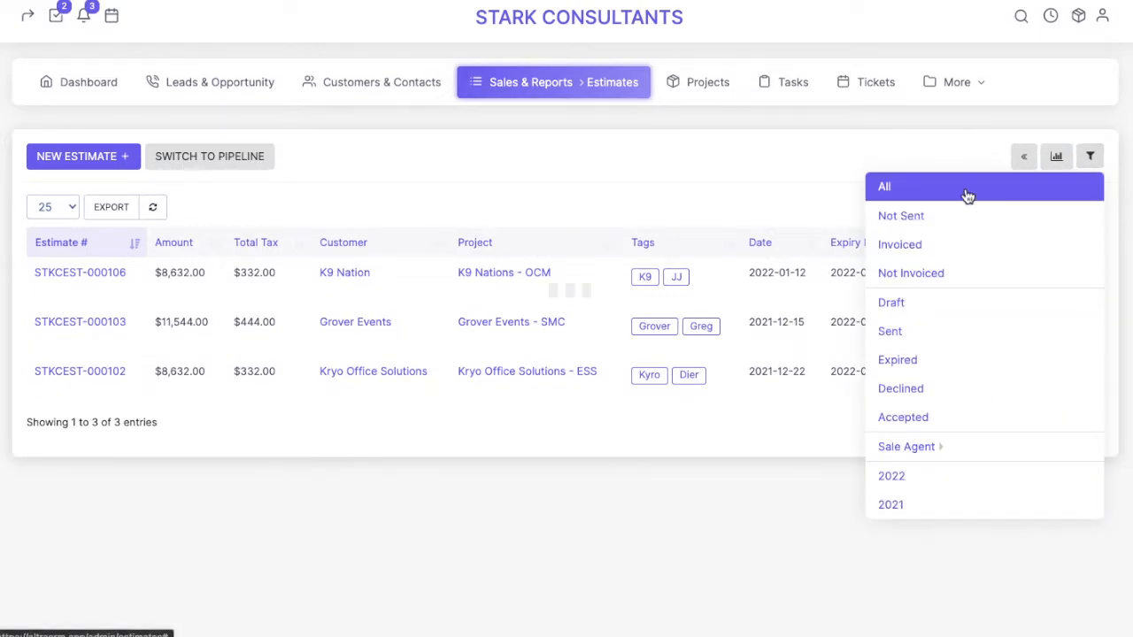
click(602, 204)
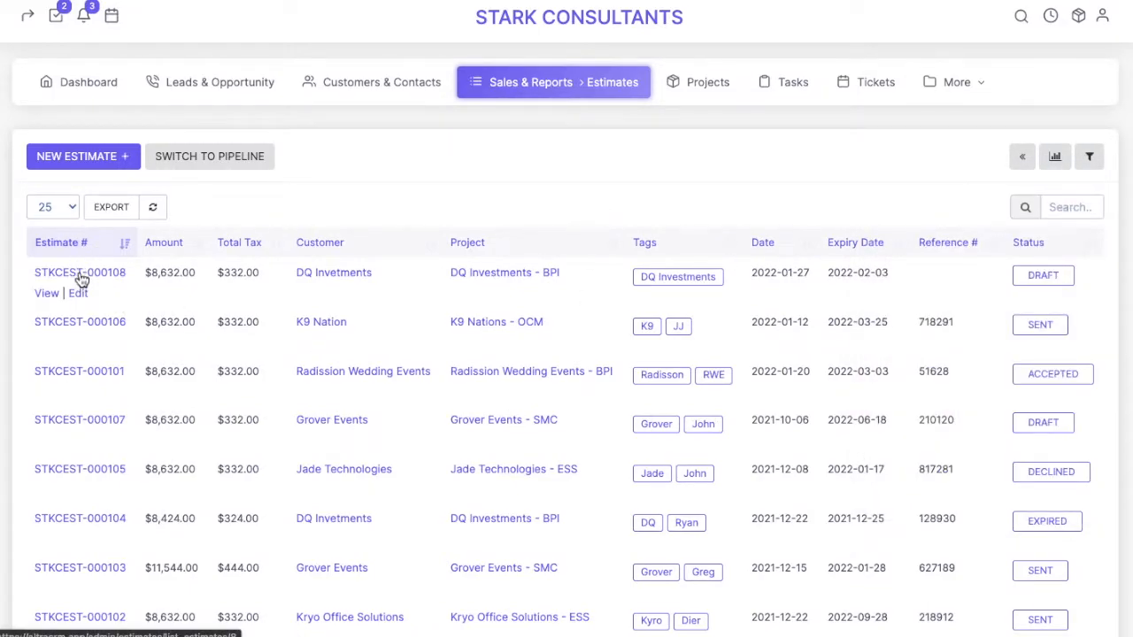
Step: Open the K9 Nation estimate and review its details, line items, totals and terms
click(76, 323)
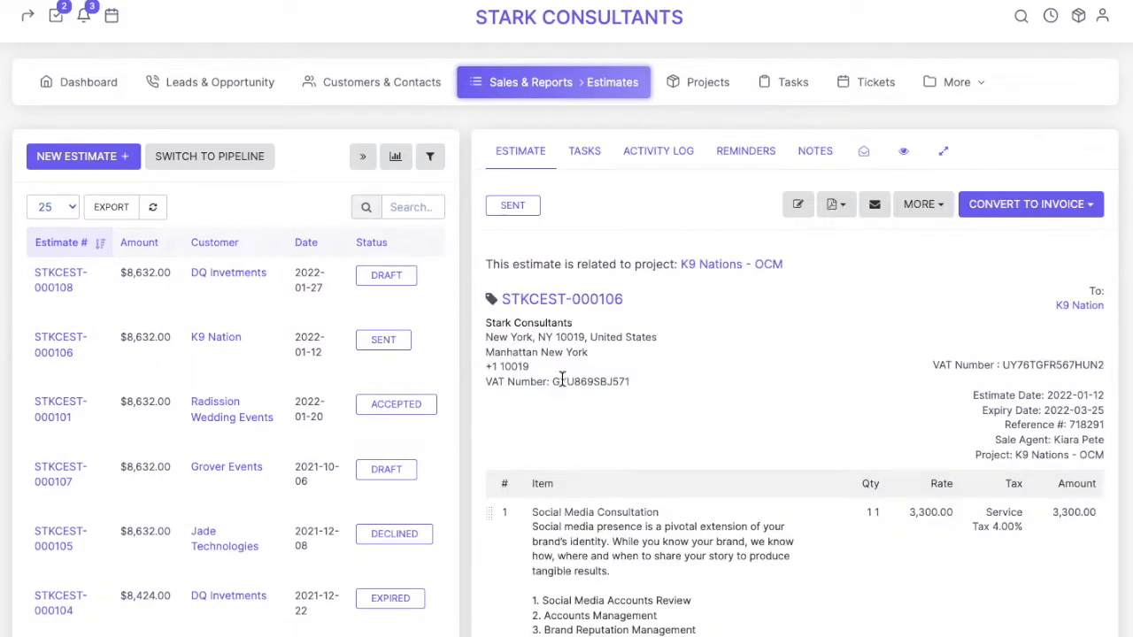
scroll(785, 535, down, 1)
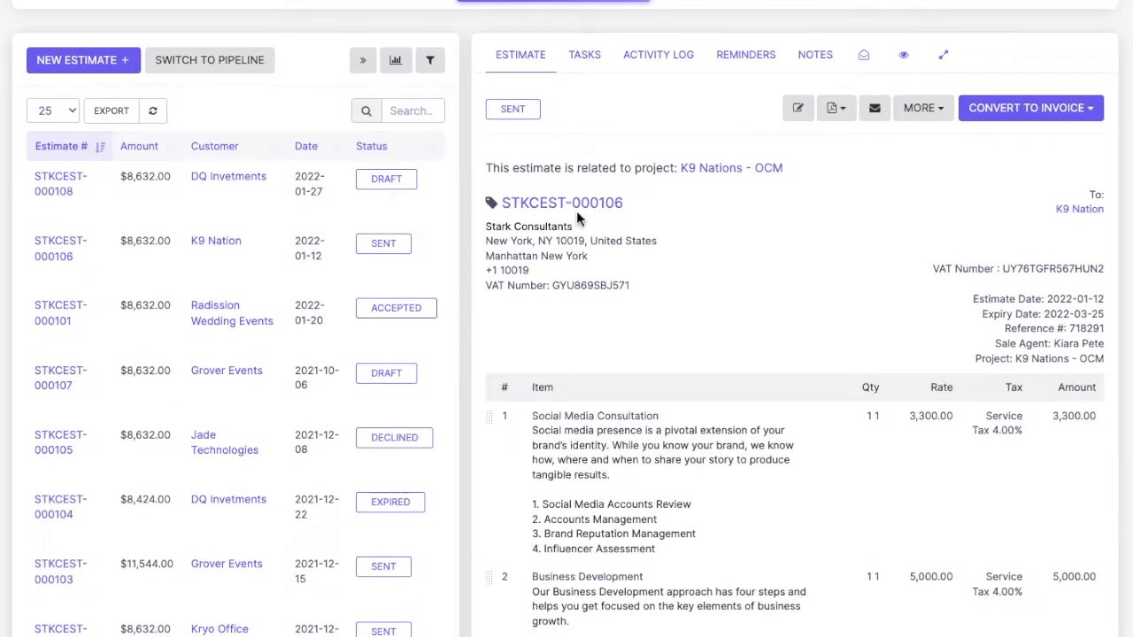
scroll(610, 338, down, 3)
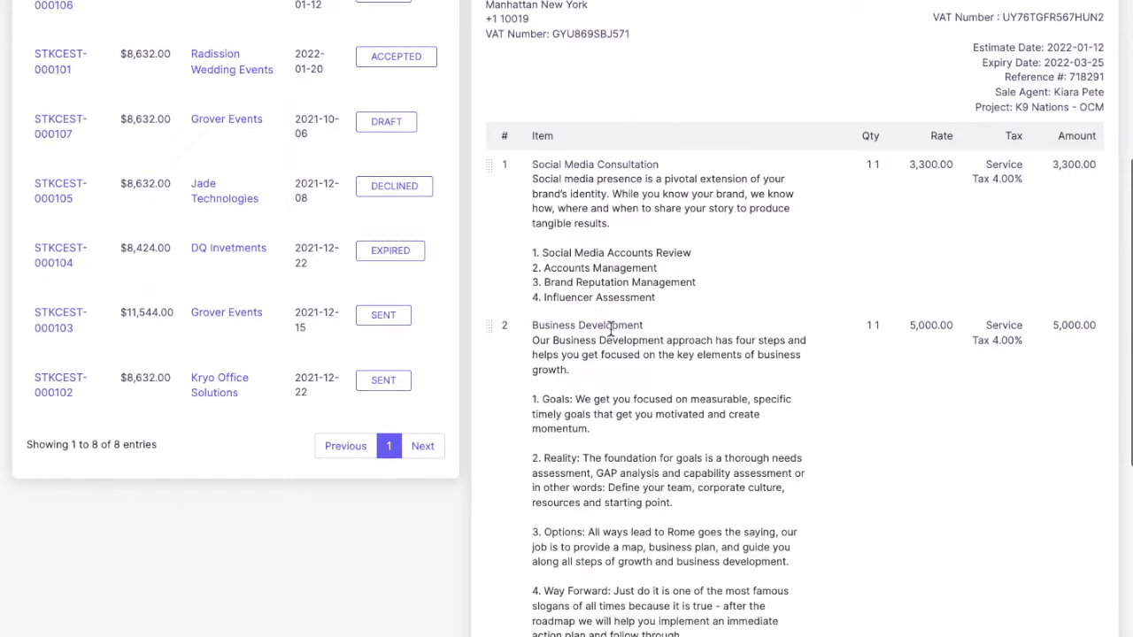
scroll(610, 327, down, 3)
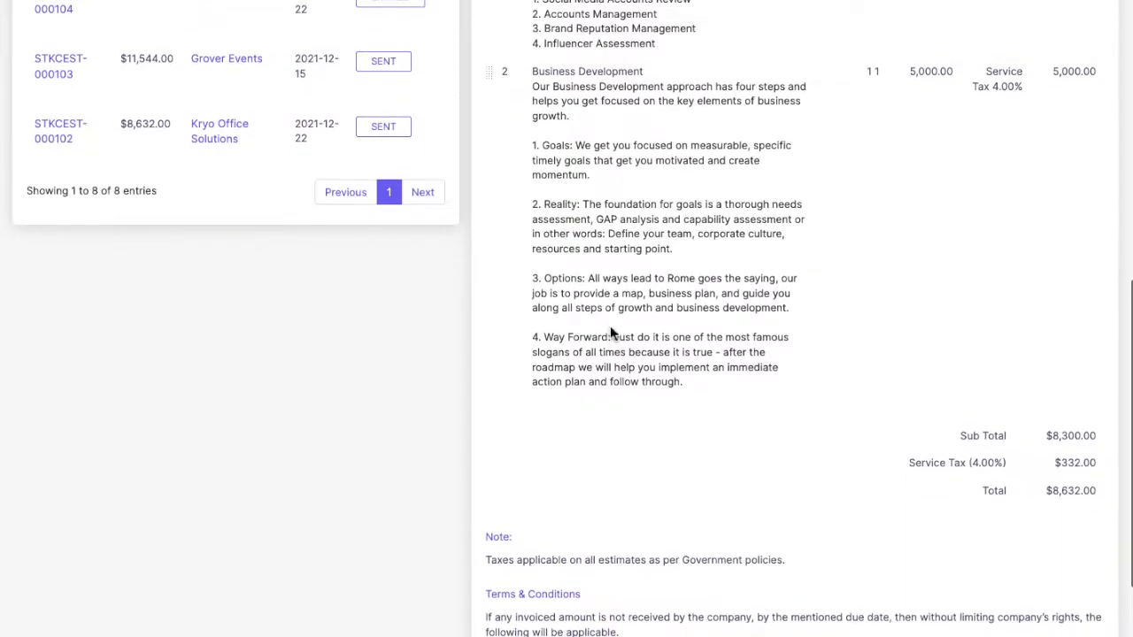
scroll(610, 331, down, 1)
scroll(694, 279, up, 3)
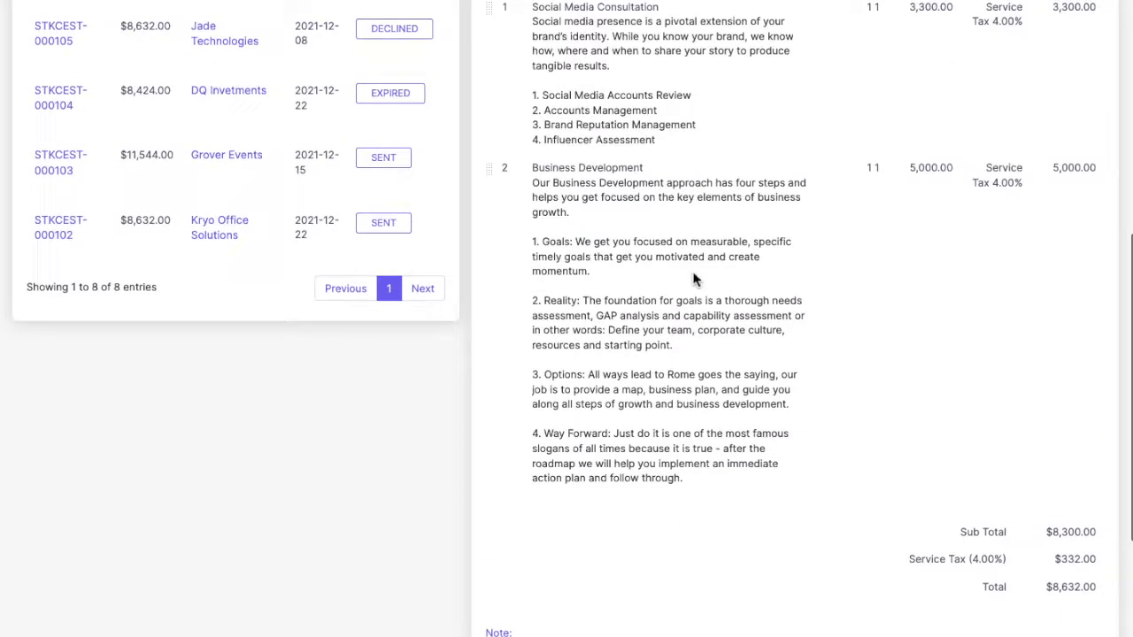
scroll(694, 280, up, 6)
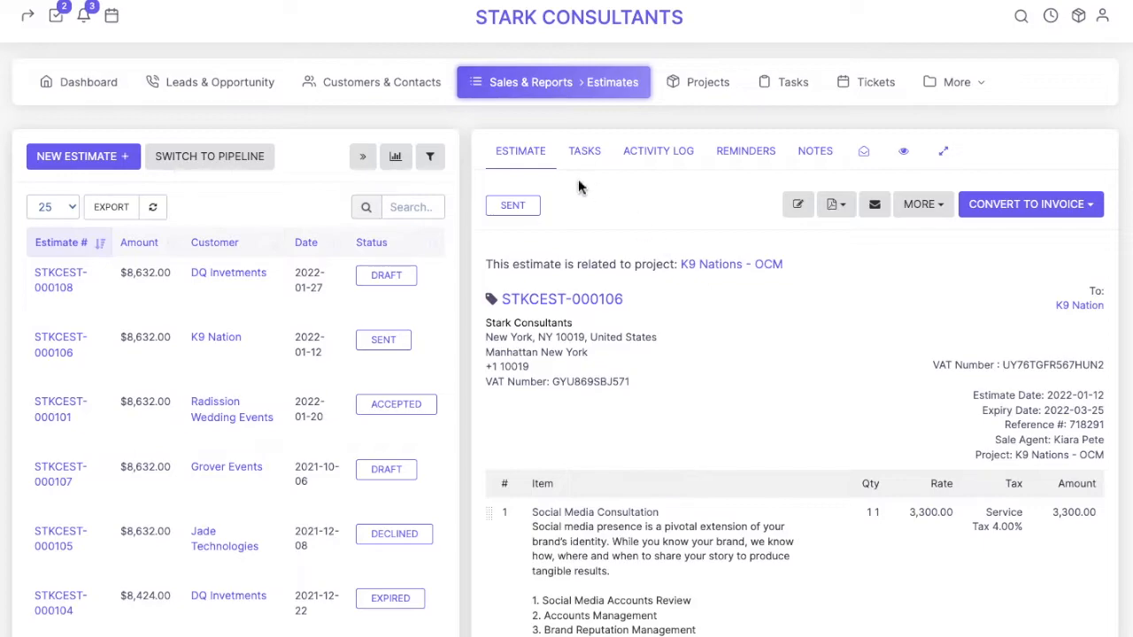
Step: Create a new task for this estimate titled "Convert to invoice", with start and due dates of 2022-01-31 and High priority
click(581, 157)
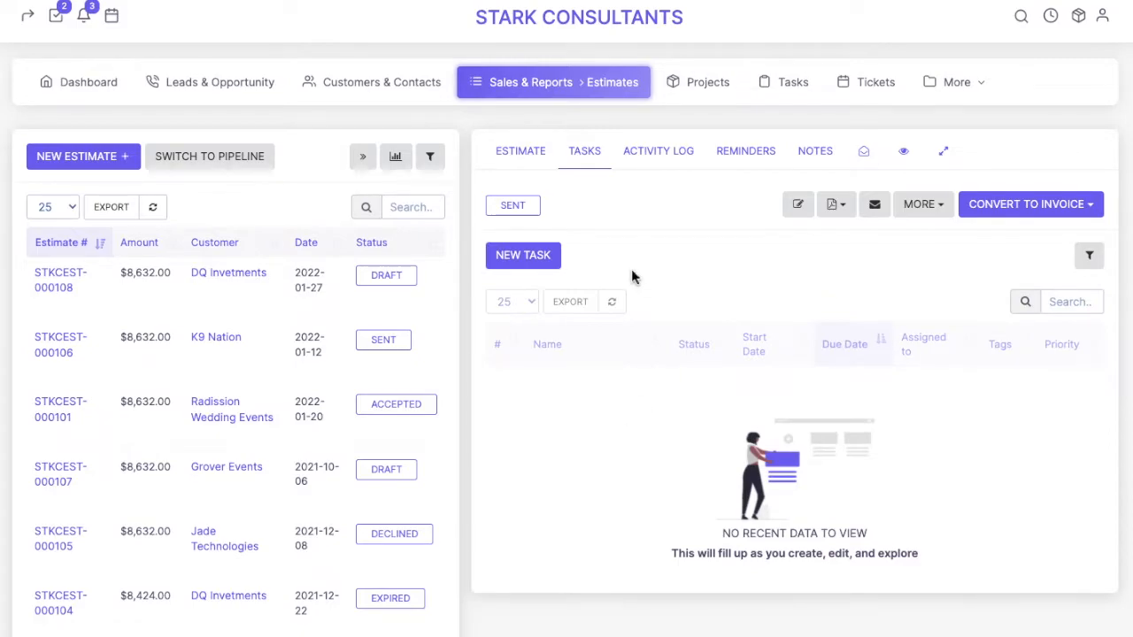
click(523, 257)
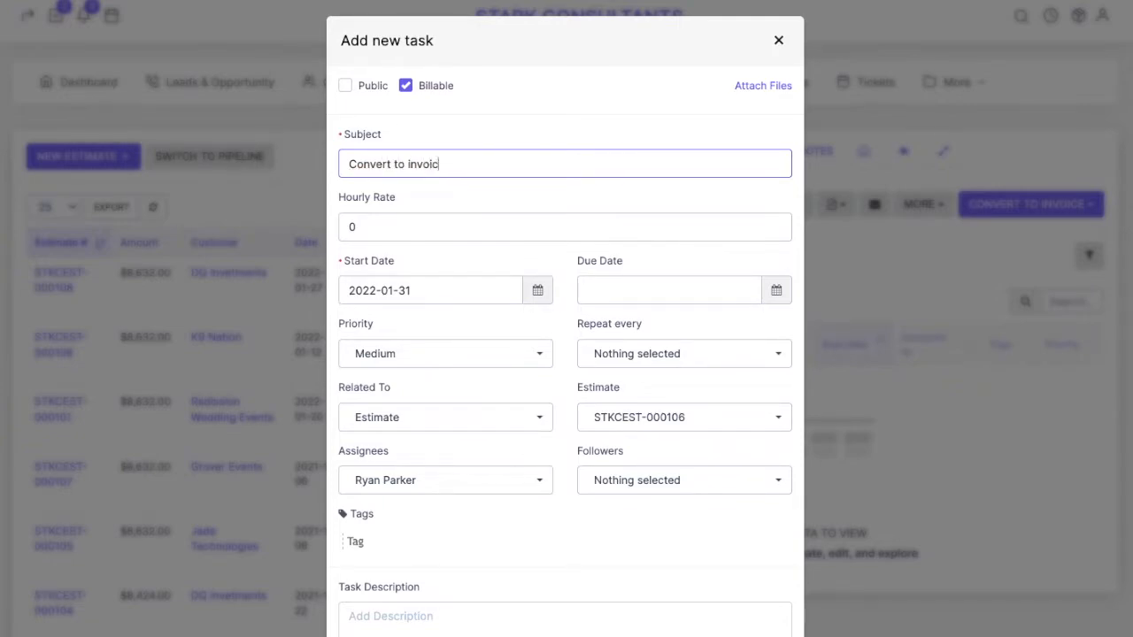
click(400, 285)
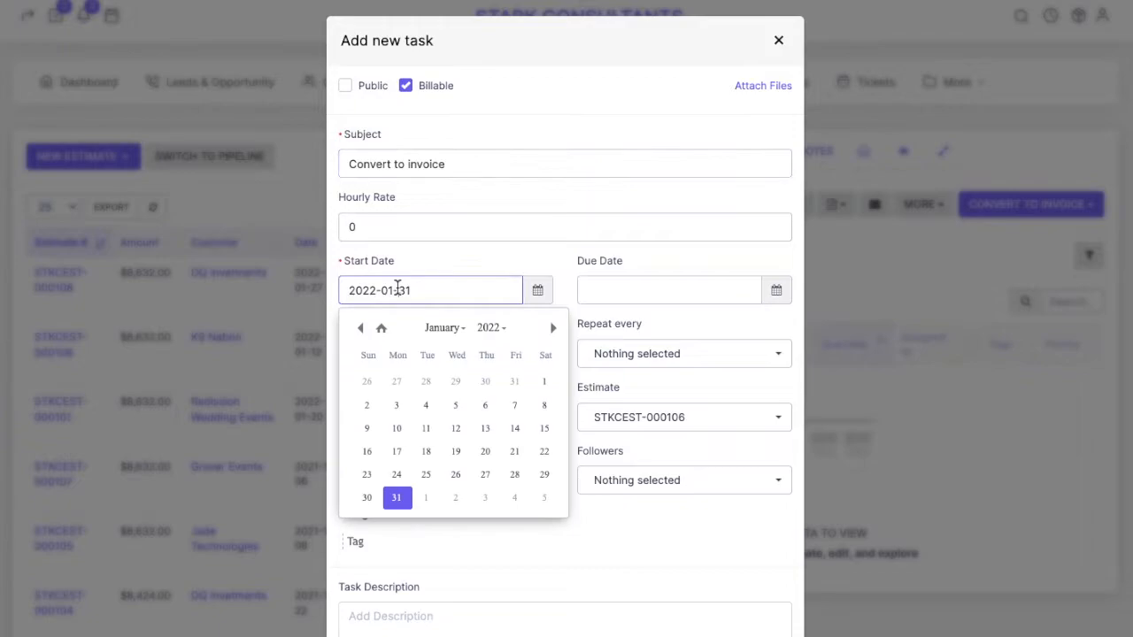
click(401, 499)
click(673, 293)
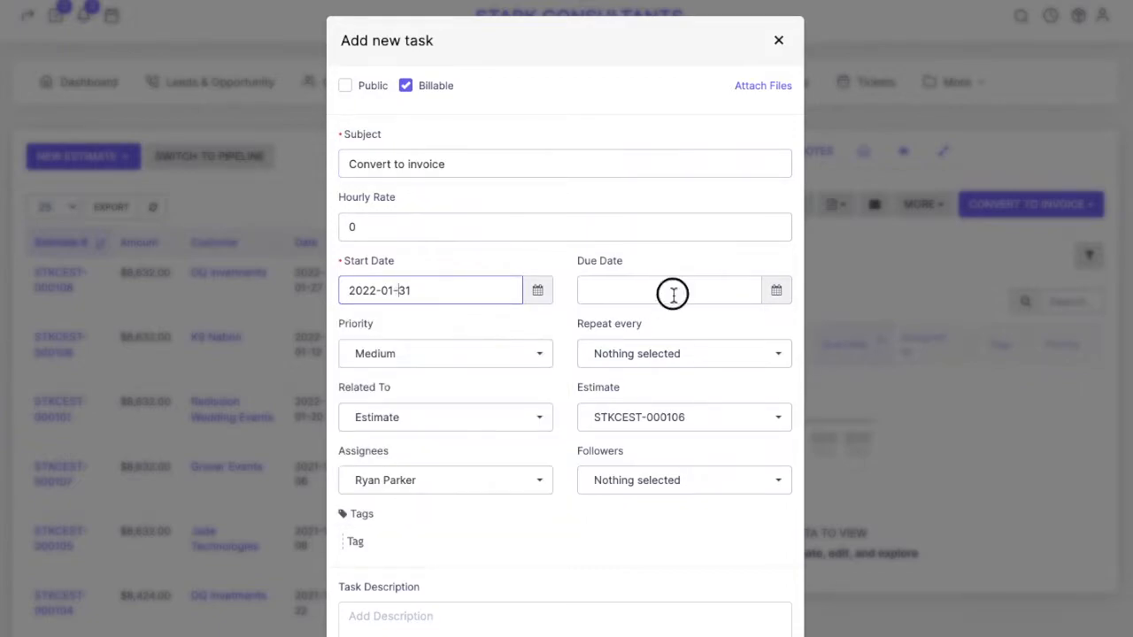
click(639, 501)
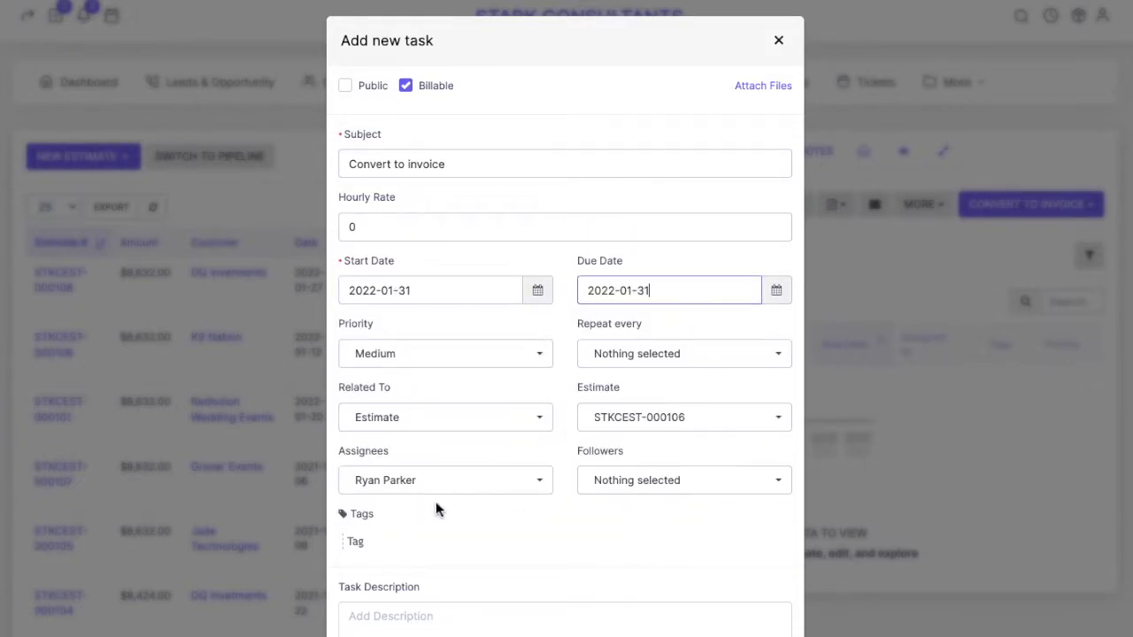
click(432, 357)
click(425, 443)
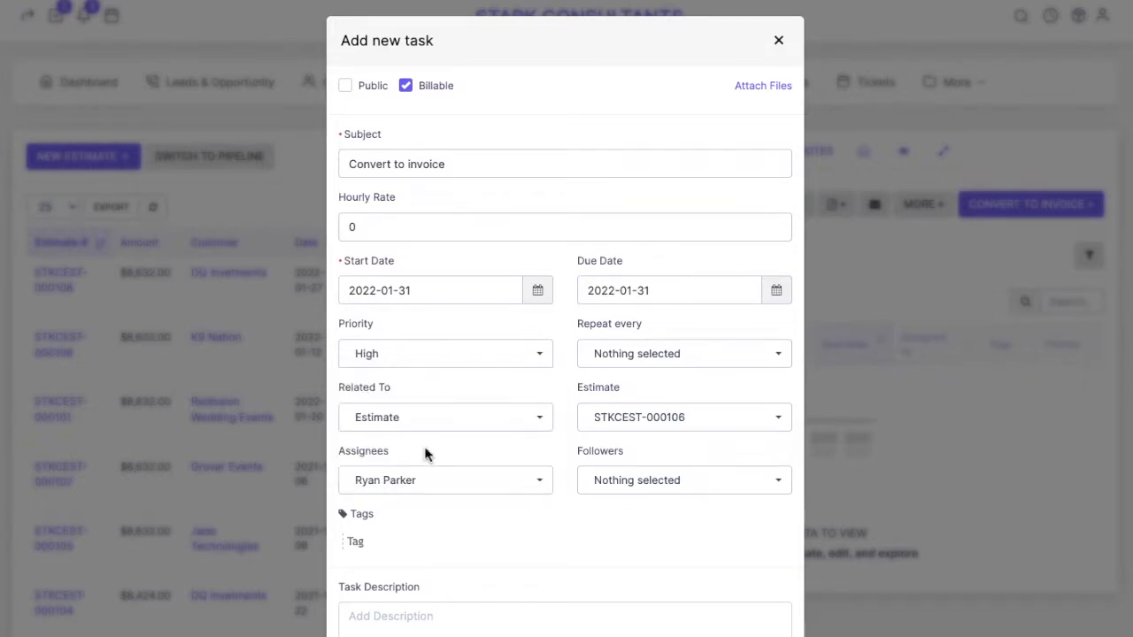
Step: Examine the new task's choices for repetition, related record, assignees and followers, keeping the existing selections
click(689, 361)
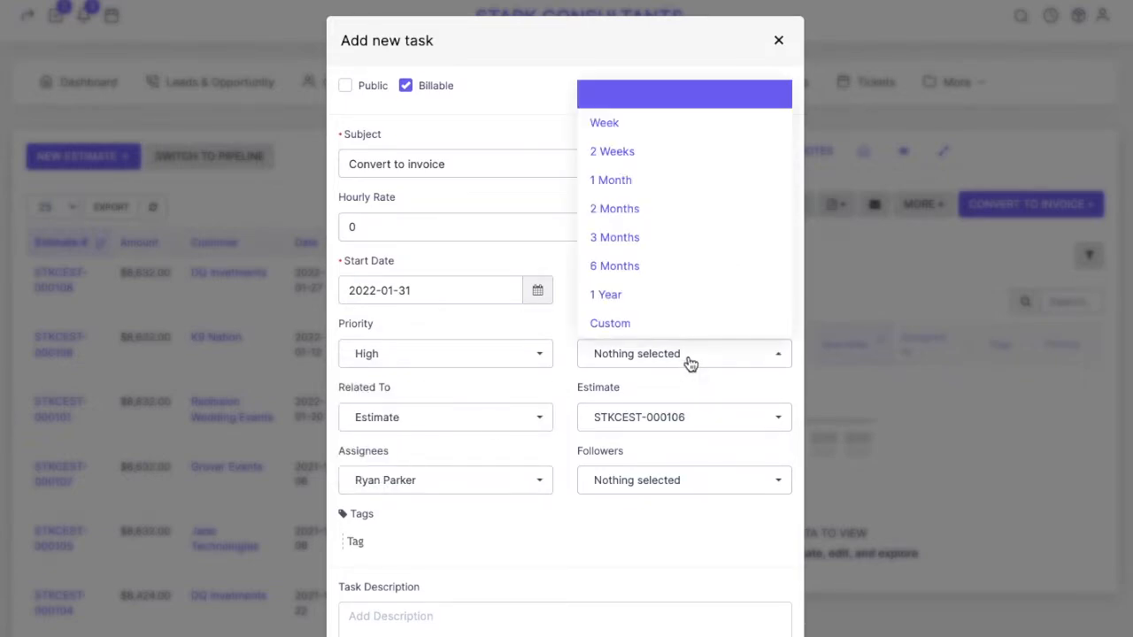
click(562, 326)
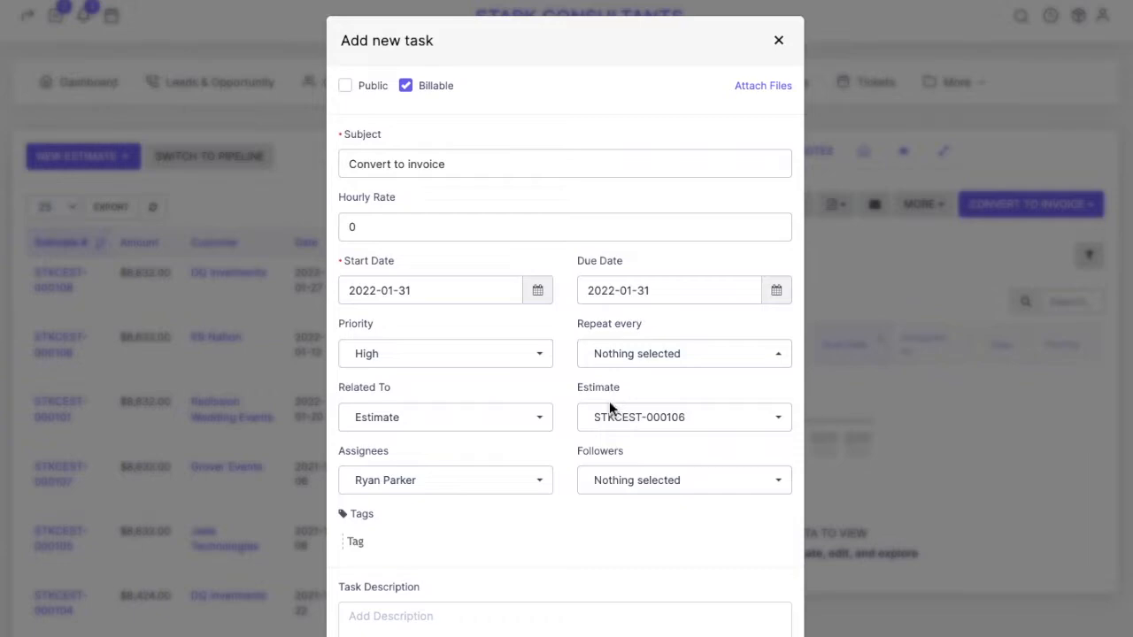
click(479, 417)
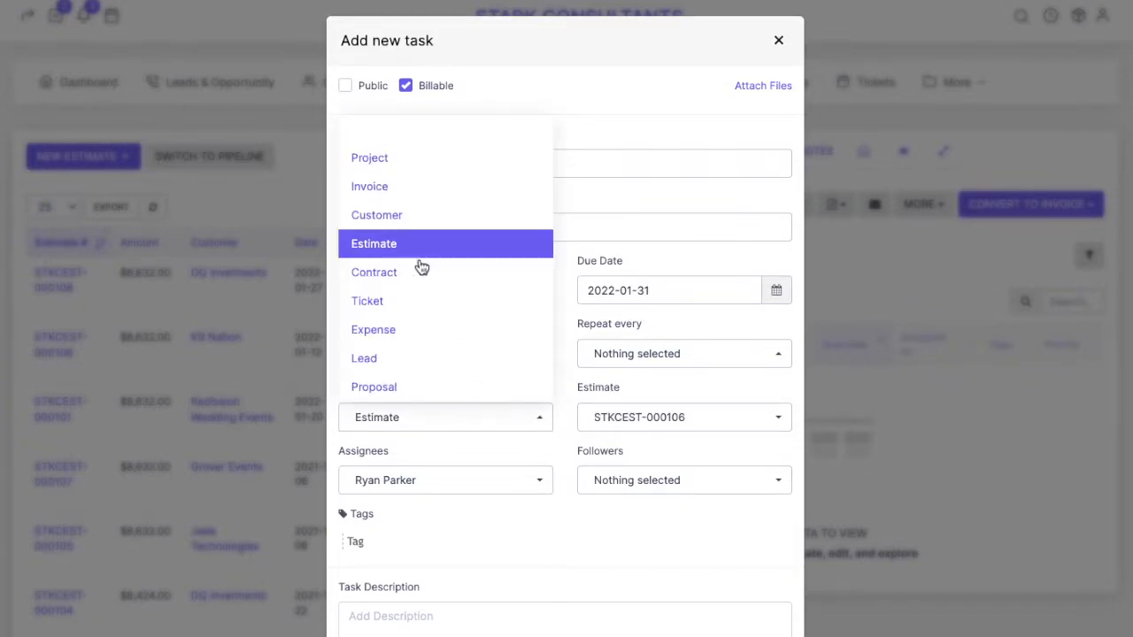
click(604, 426)
key(Escape)
click(425, 484)
click(412, 337)
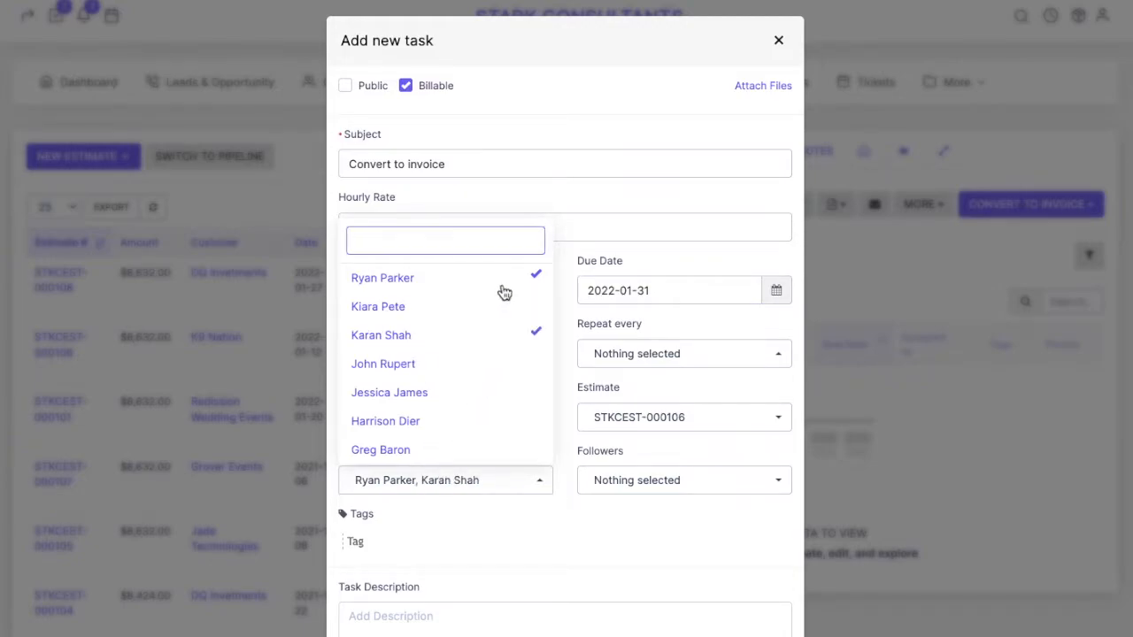
click(504, 336)
click(678, 485)
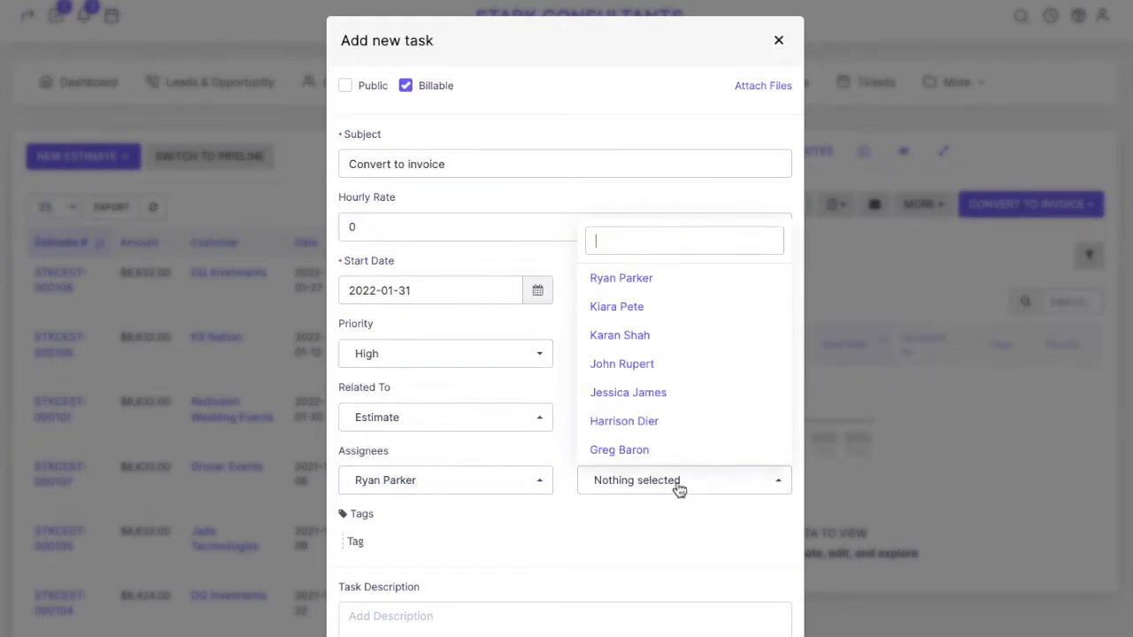
click(568, 372)
Step: Copy the subject "Convert to invoice" into the task description and save the task
scroll(567, 365, down, 2)
click(442, 505)
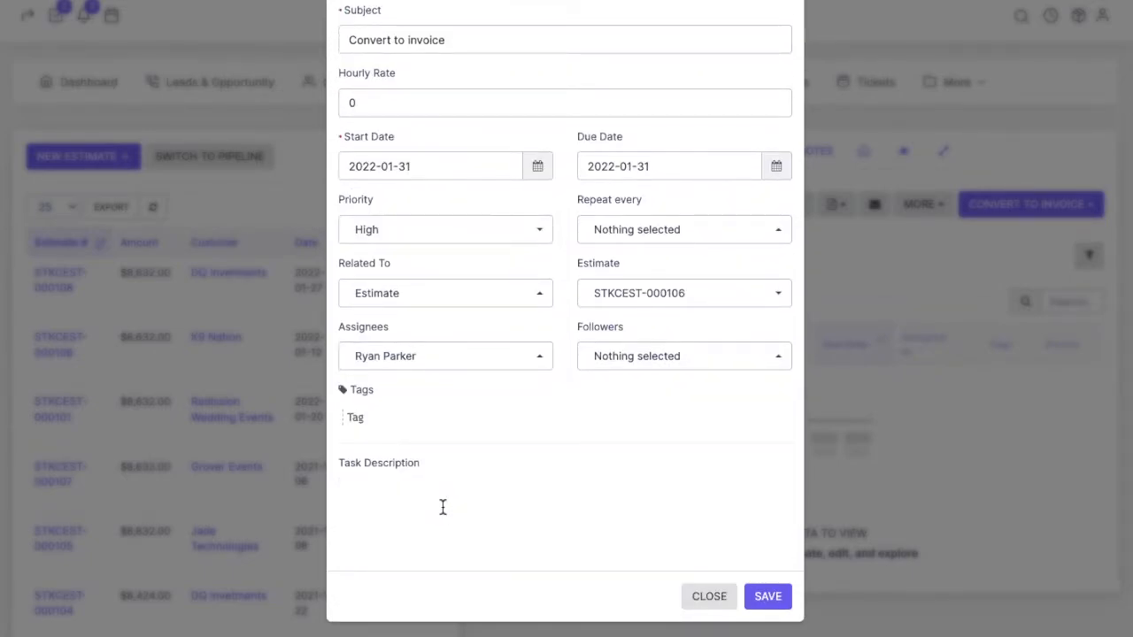
scroll(442, 507, up, 2)
triple_click(539, 168)
key(ctrl+c)
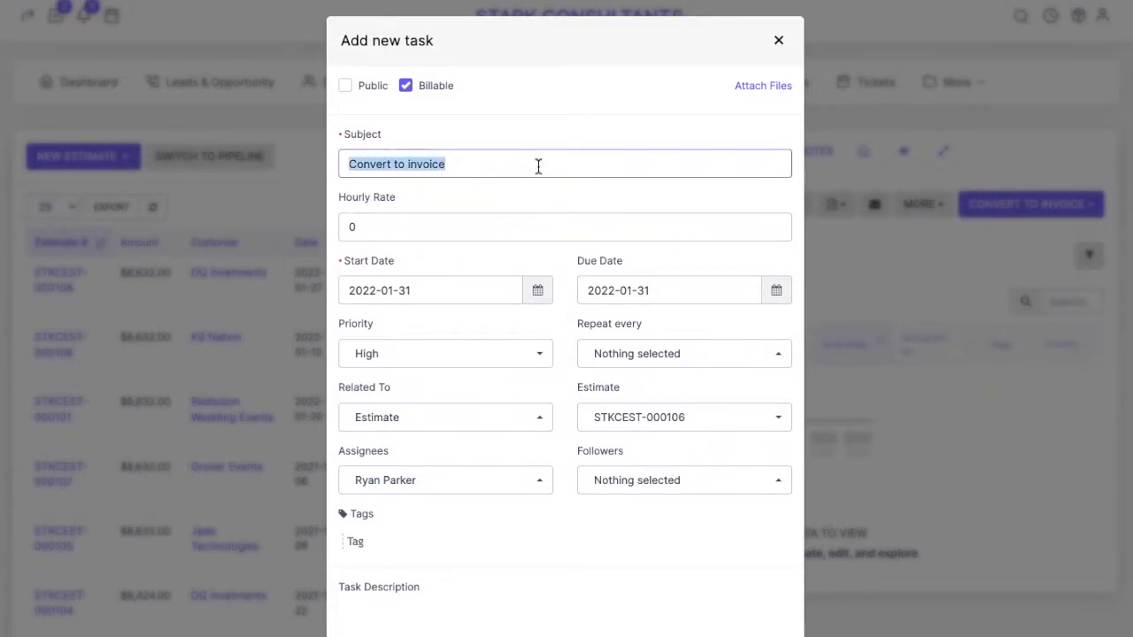
scroll(501, 409, down, 2)
click(485, 482)
click(421, 602)
key(ctrl+v)
scroll(597, 435, down, 2)
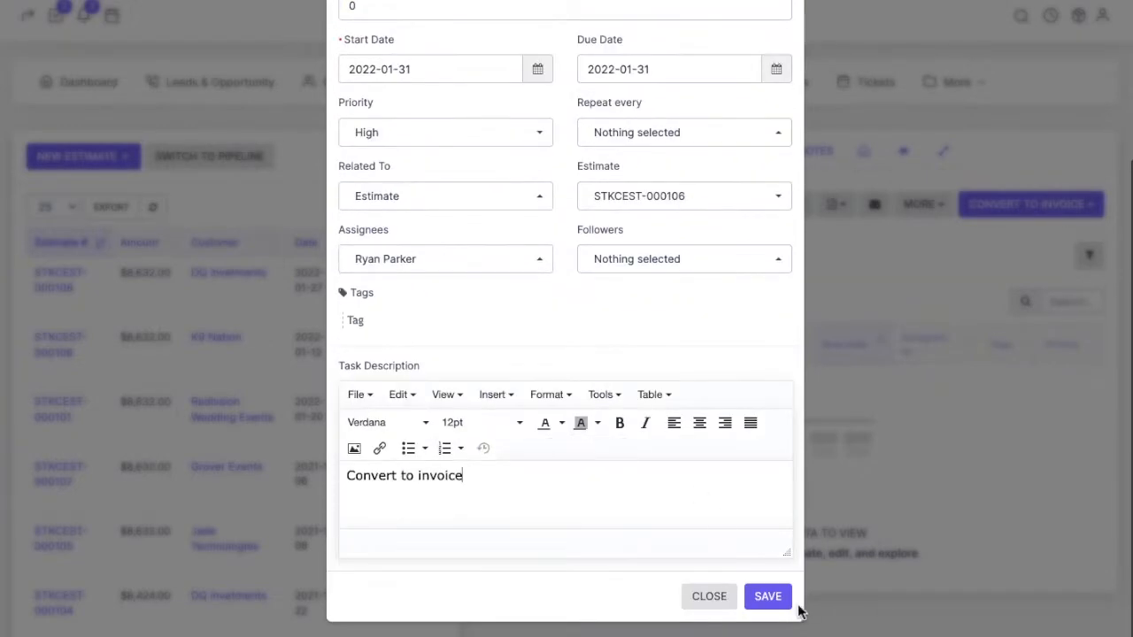
click(768, 597)
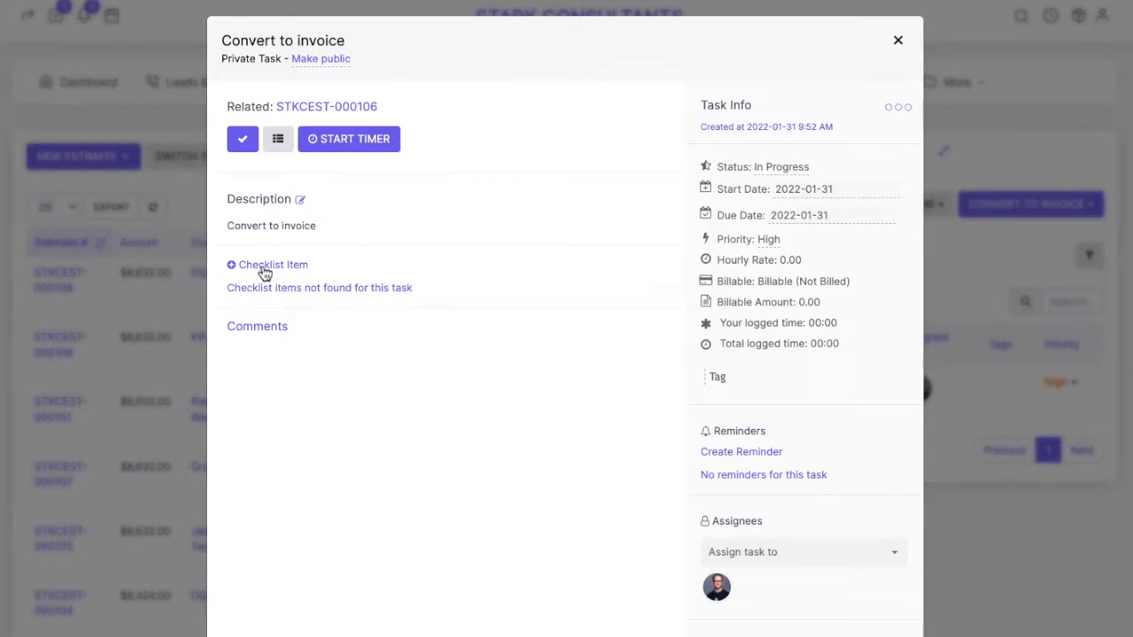
Step: Review the saved task's details, including reminders, assignees and followers, and close the task view
scroll(374, 505, down, 3)
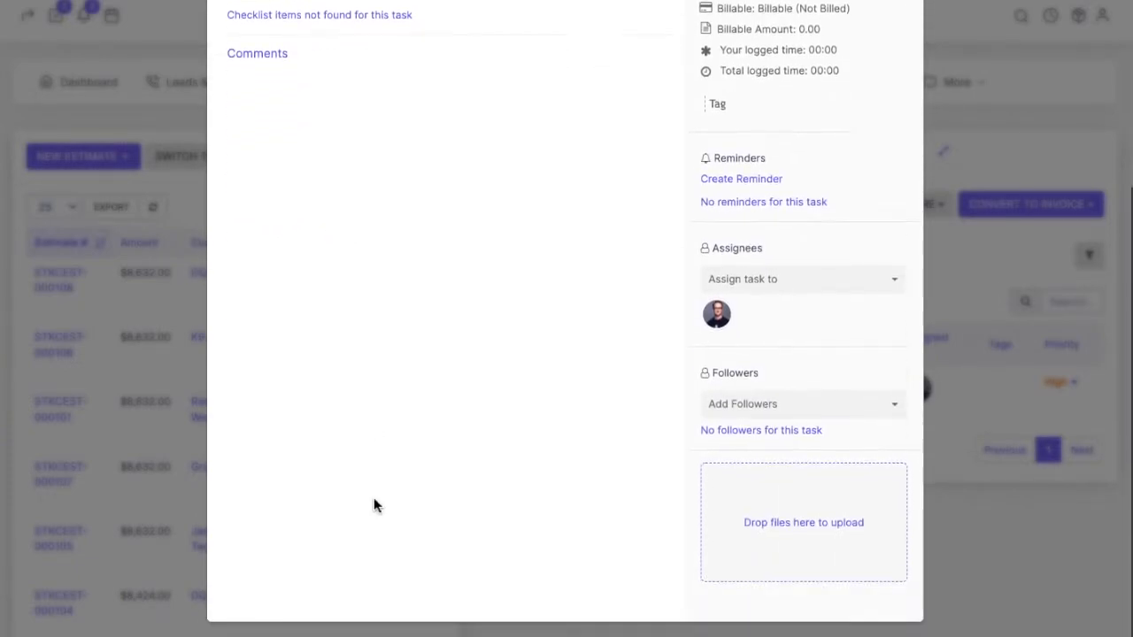
scroll(374, 506, up, 3)
click(898, 40)
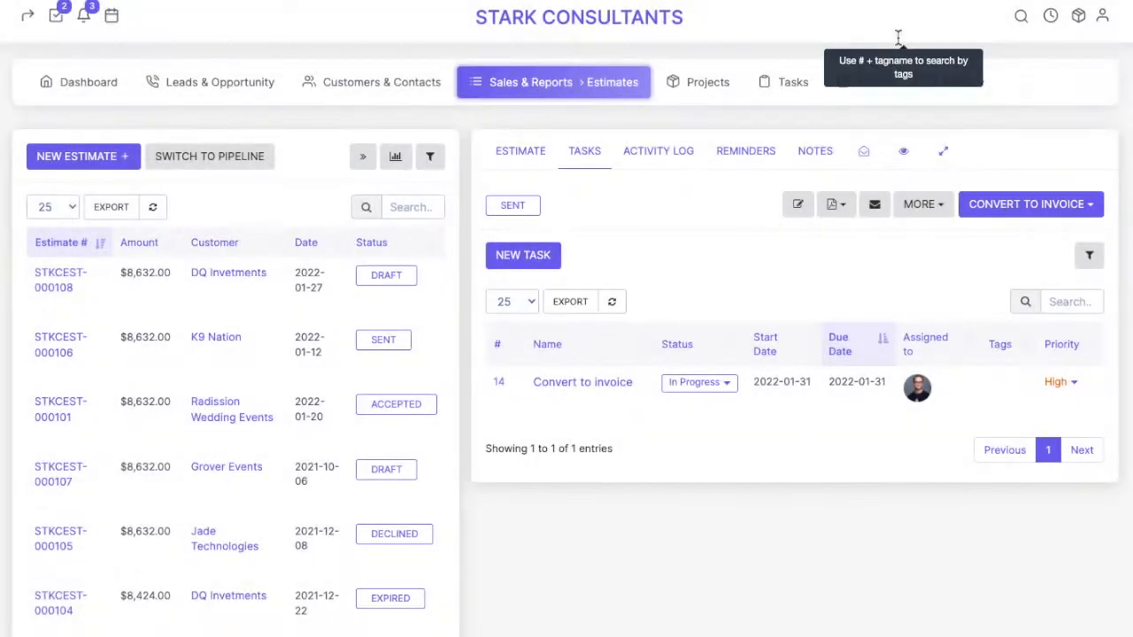
mouse_move(560, 410)
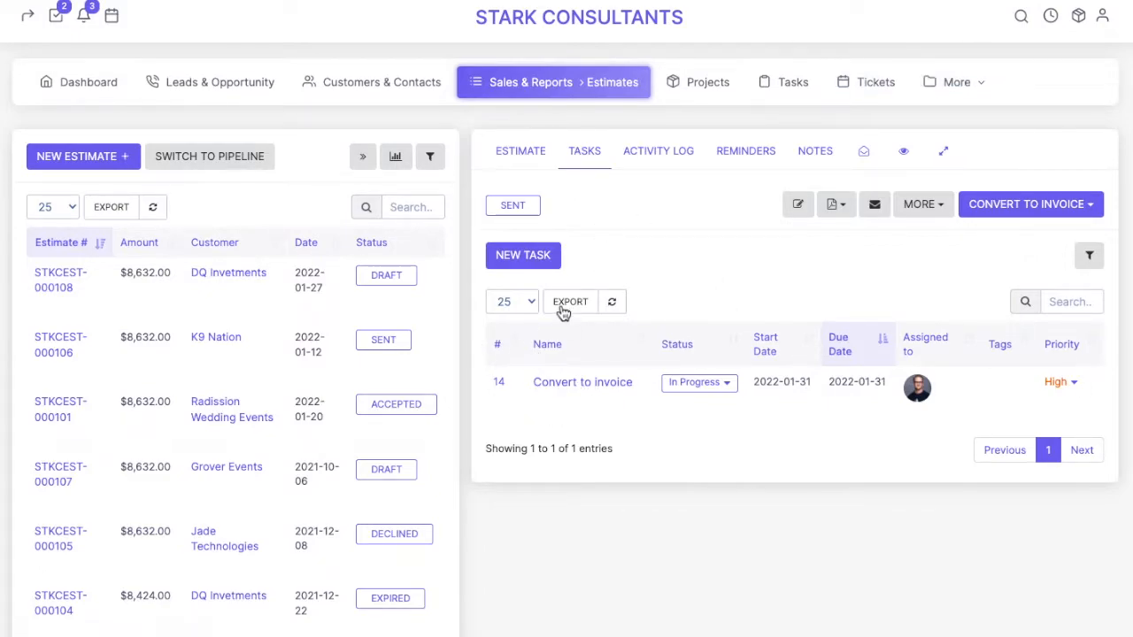
scroll(260, 504, down, 2)
mouse_move(69, 450)
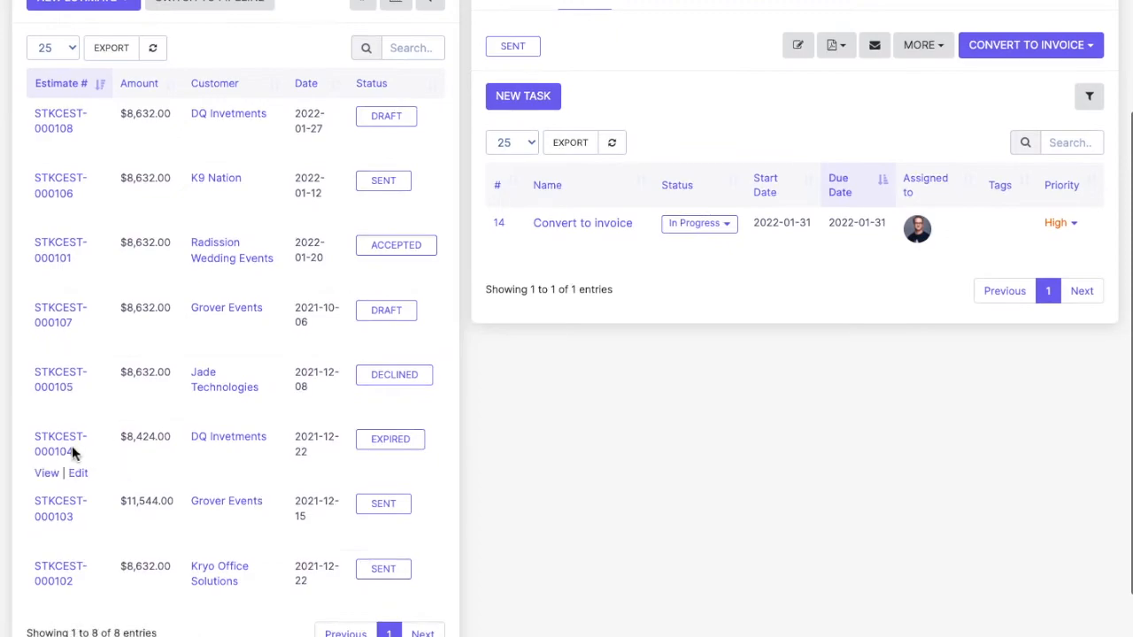
Step: Open the expired DQ Invetments estimate and review its reminders and notes
click(68, 452)
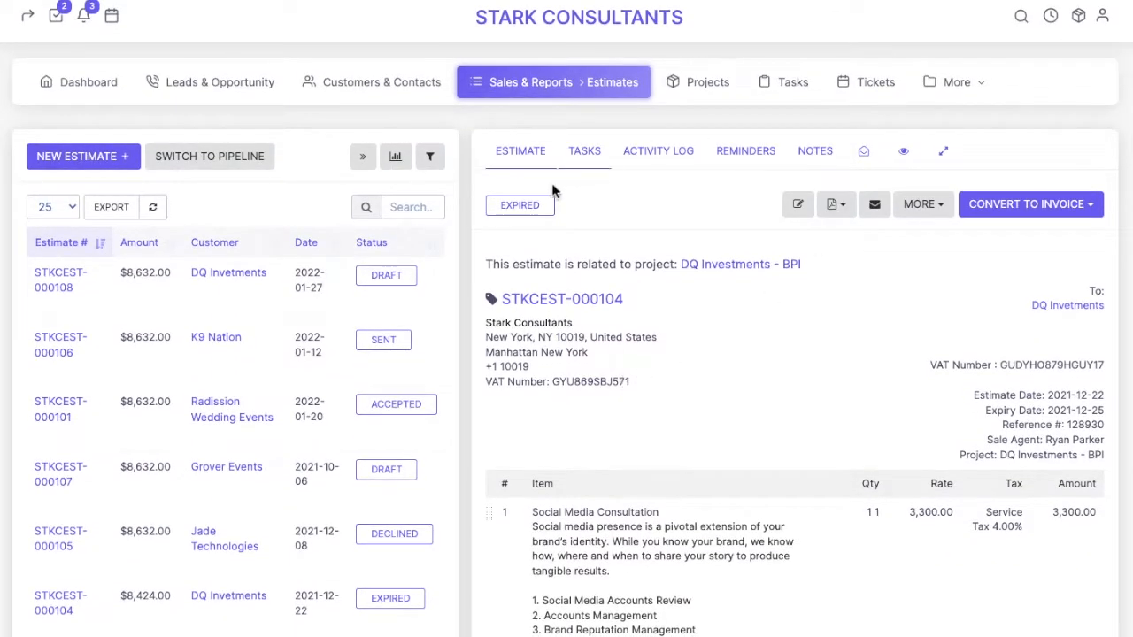
click(742, 148)
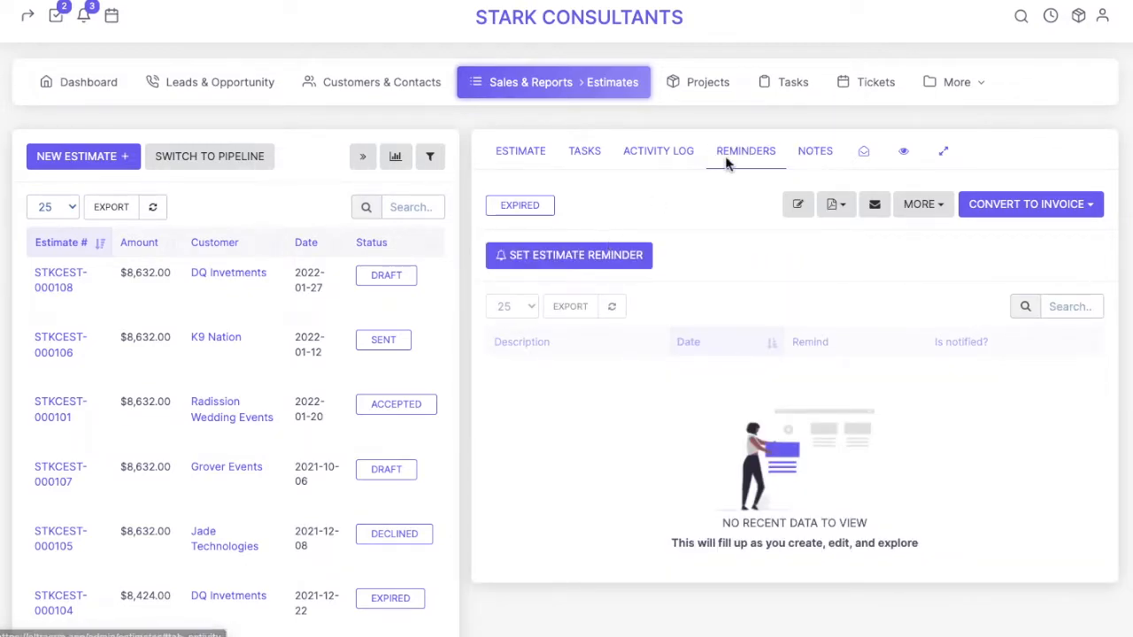
click(812, 156)
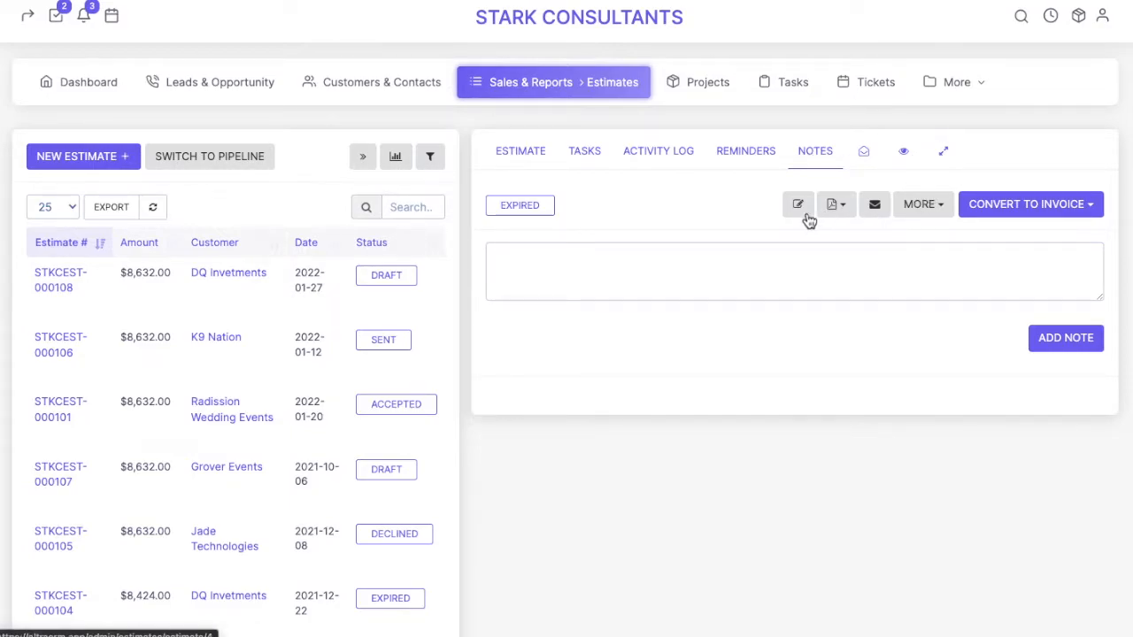
Step: View the PDF version of the expired estimate, read through its pages and return to the estimate
click(844, 210)
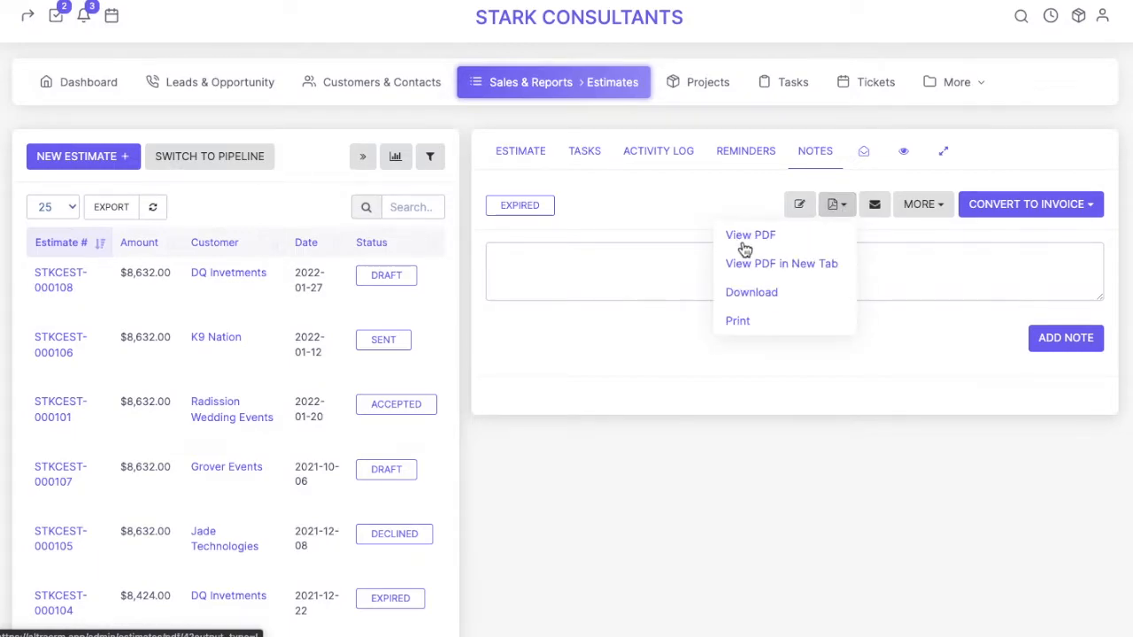
click(745, 239)
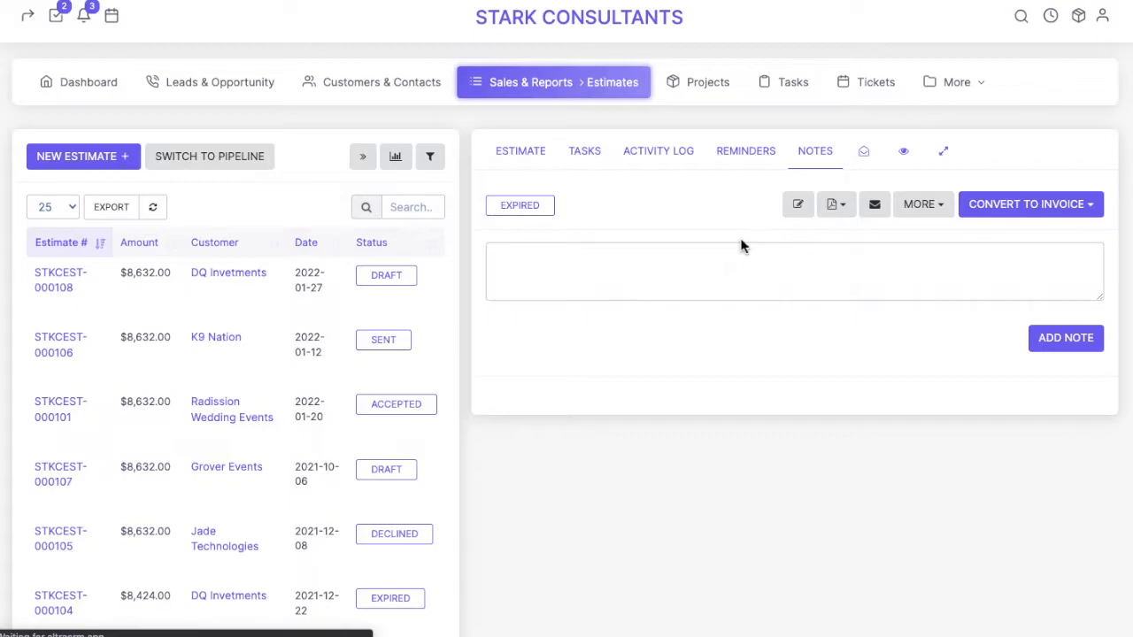
scroll(609, 383, down, 5)
scroll(607, 382, up, 6)
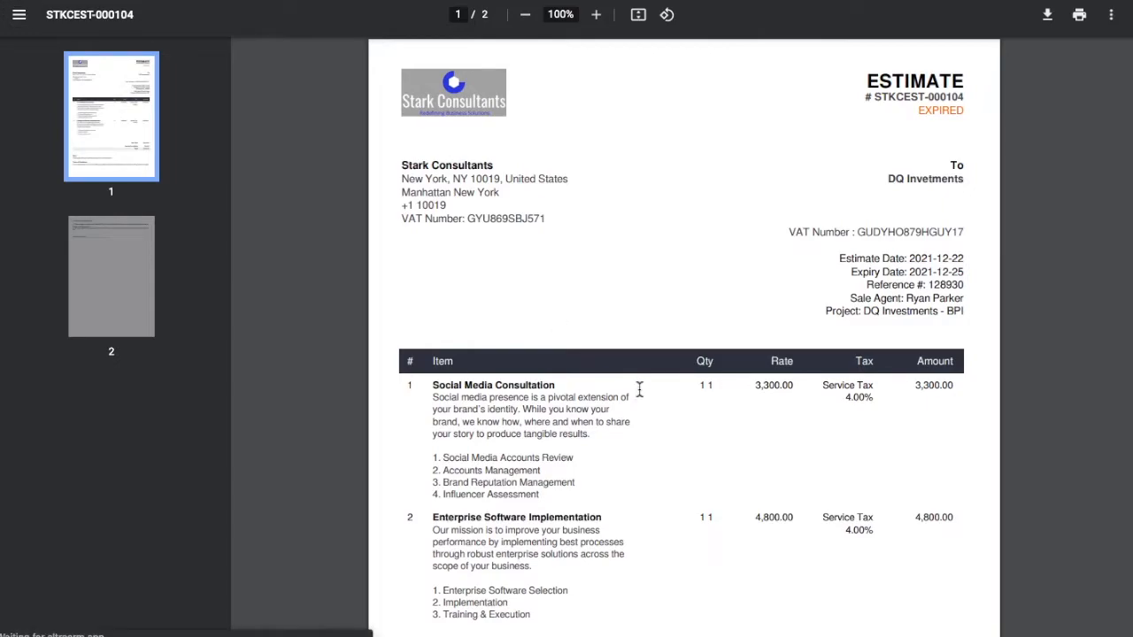
scroll(639, 389, down, 3)
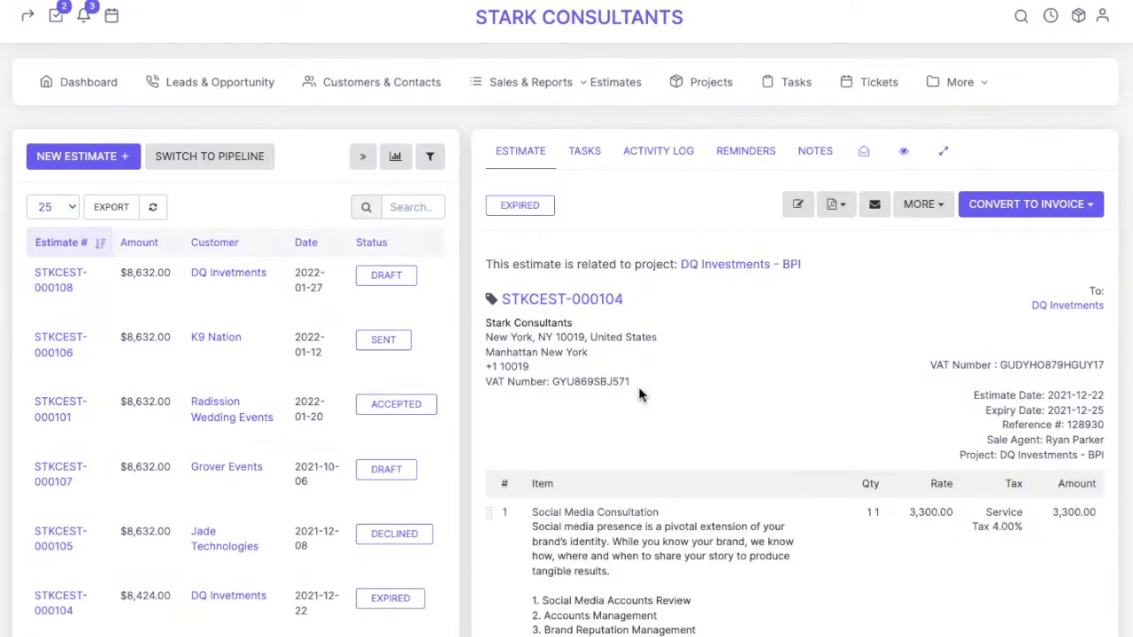
Step: Examine the estimate's PDF options, additional actions and invoice conversion choices without applying any of them
click(835, 207)
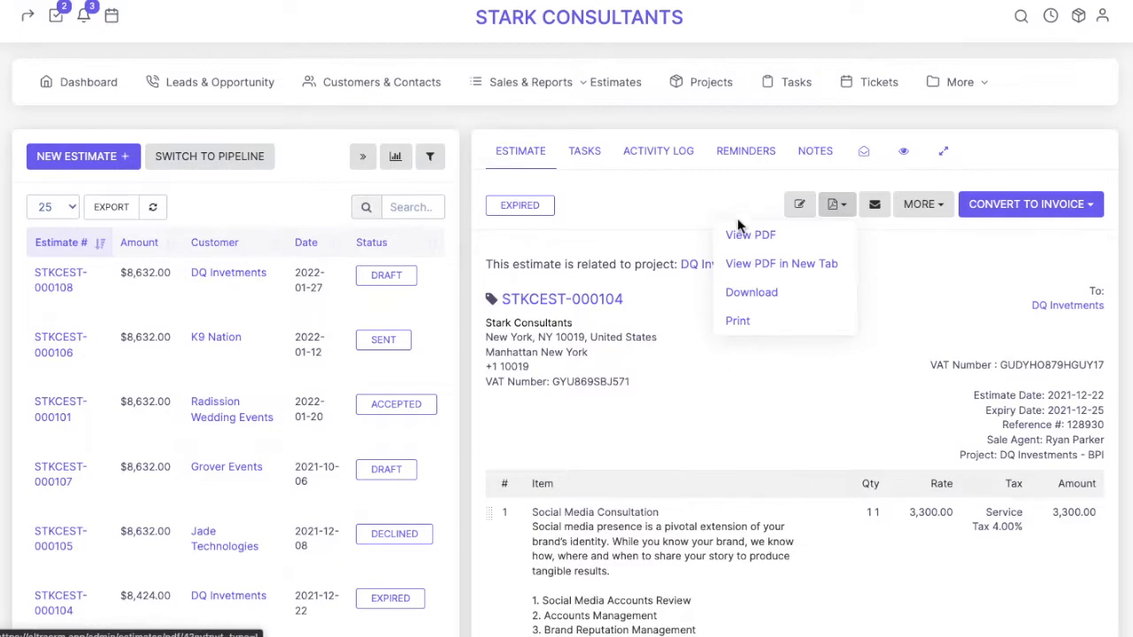
click(618, 201)
click(927, 210)
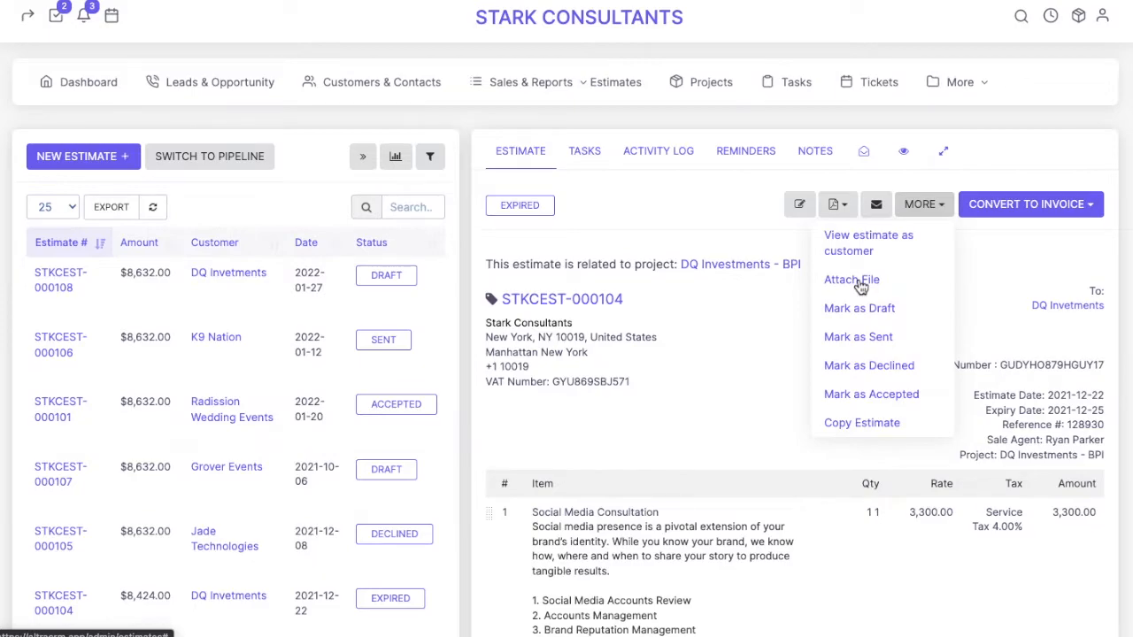
click(993, 254)
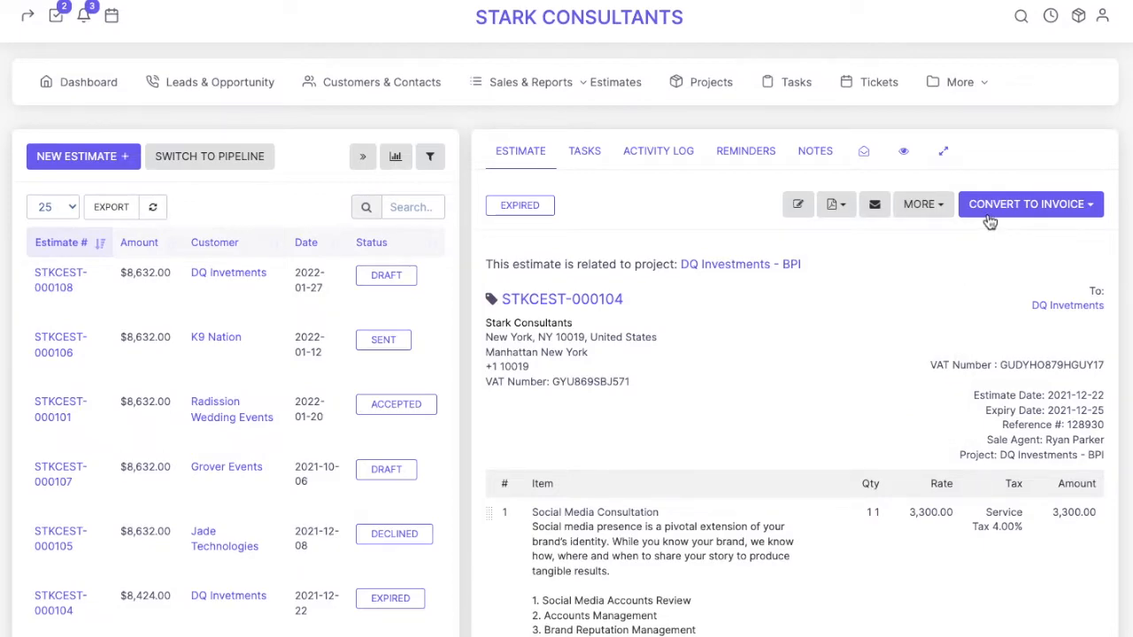
click(1092, 205)
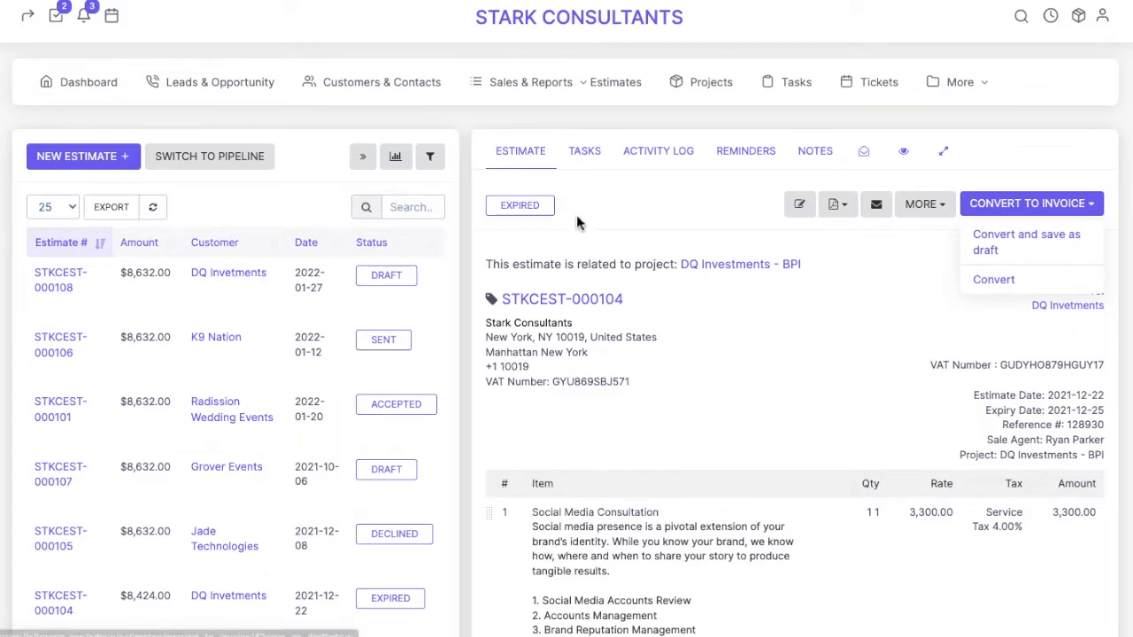
click(615, 208)
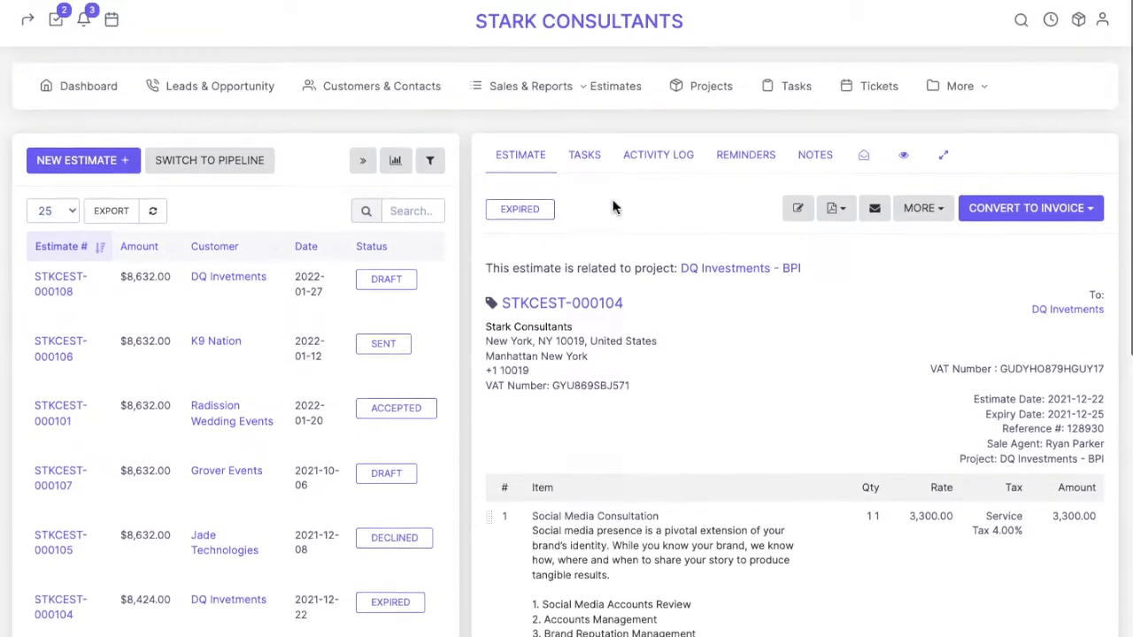
Step: View the customer-facing page of the draft DQ Invetments estimate, read it through and return to the estimates list
mouse_move(51, 310)
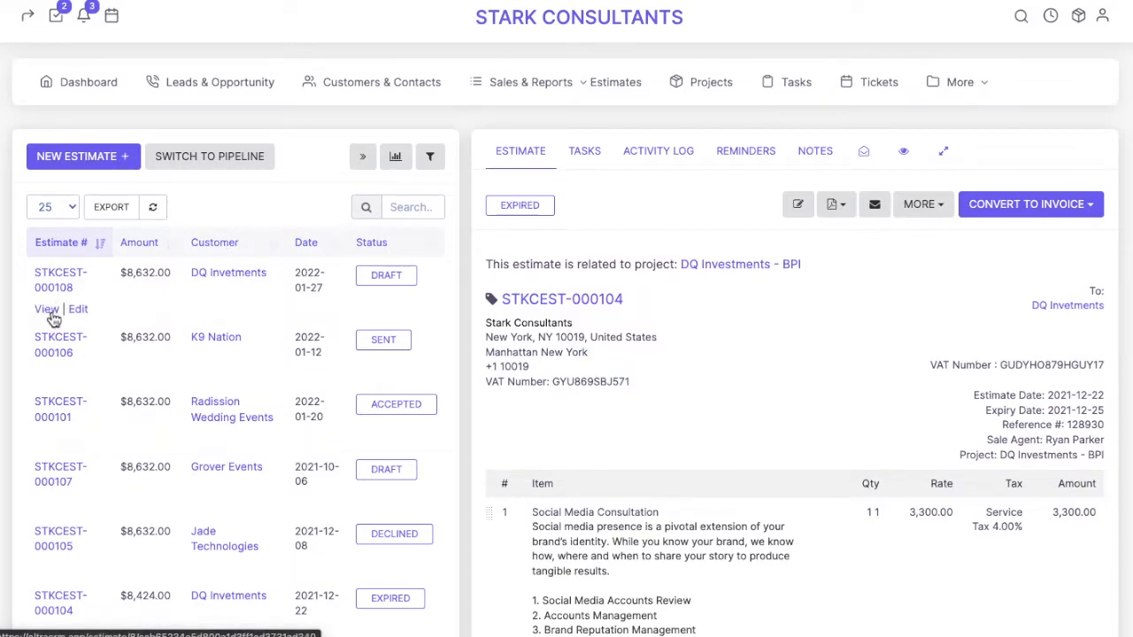
click(47, 309)
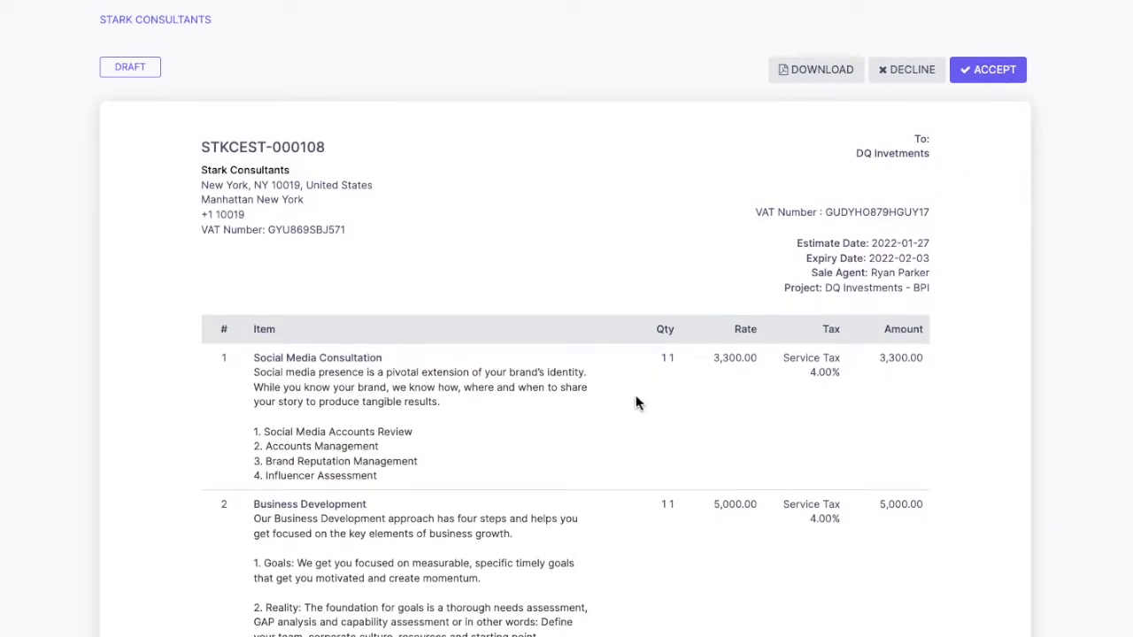
scroll(636, 403, down, 6)
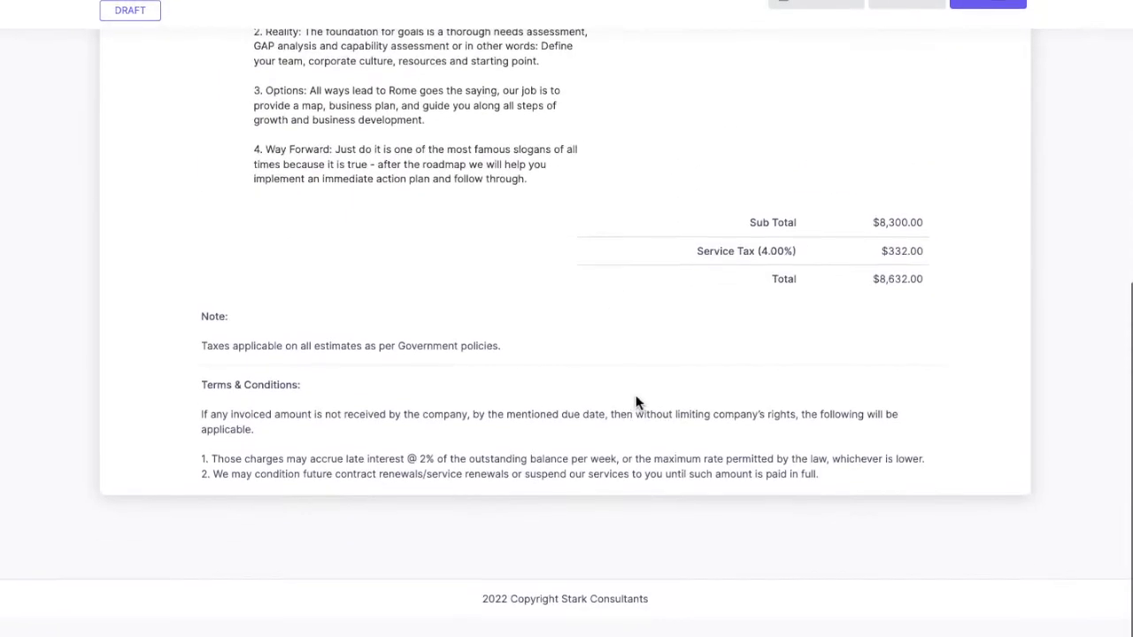
scroll(635, 403, up, 3)
click(106, 1)
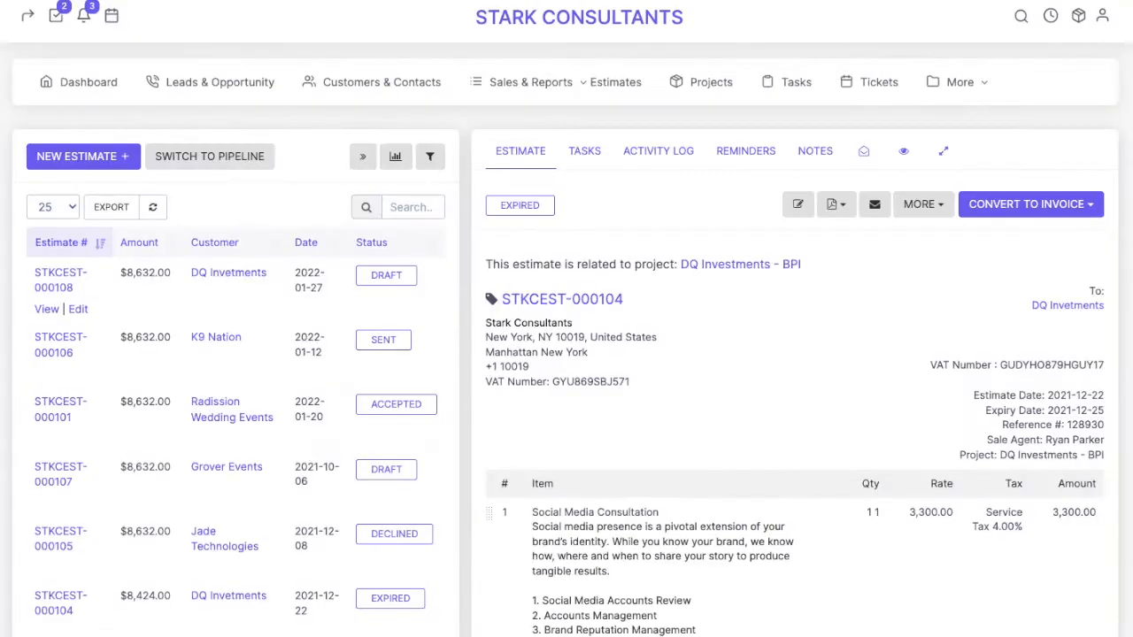
Step: Open the draft DQ Invetments estimate for editing and examine its general fields, including the reference number and sale agent
click(79, 310)
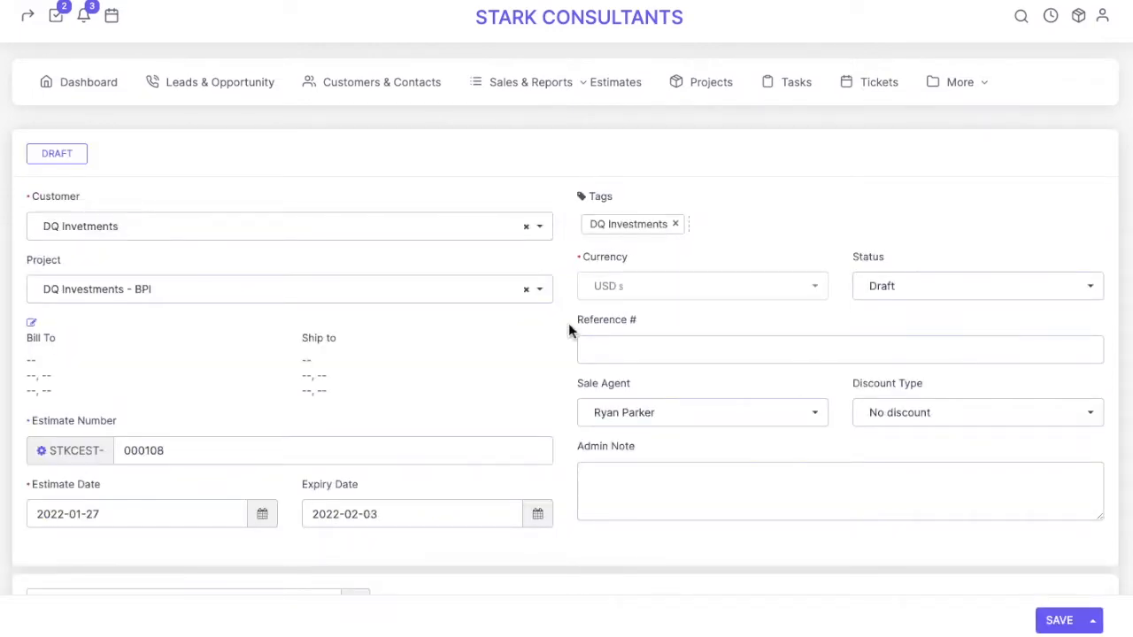
scroll(568, 323, down, 3)
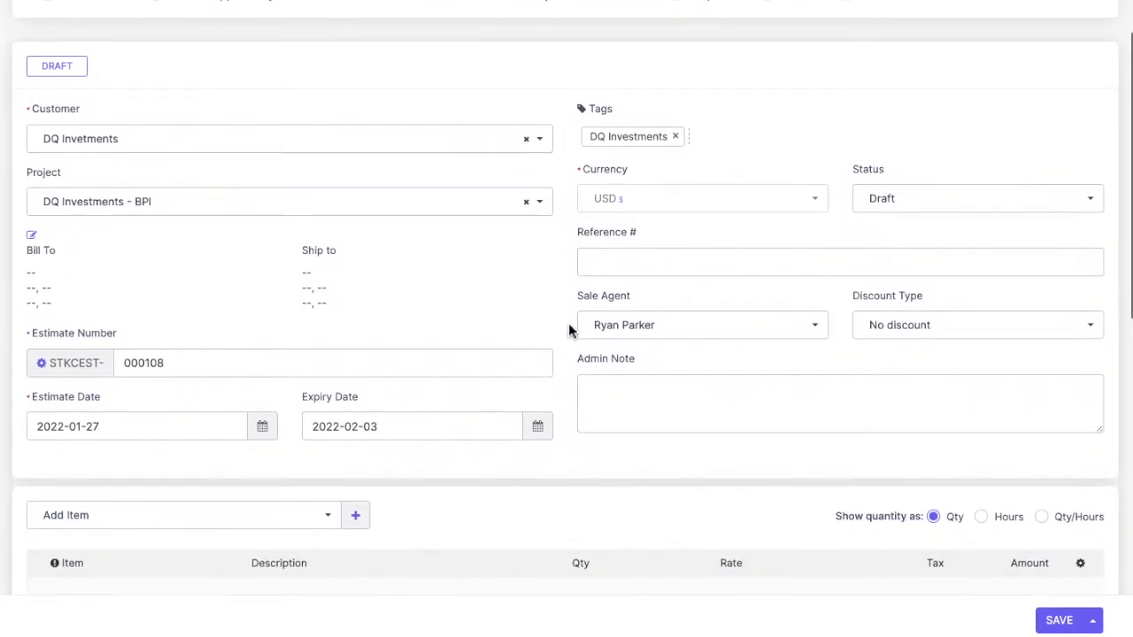
click(677, 213)
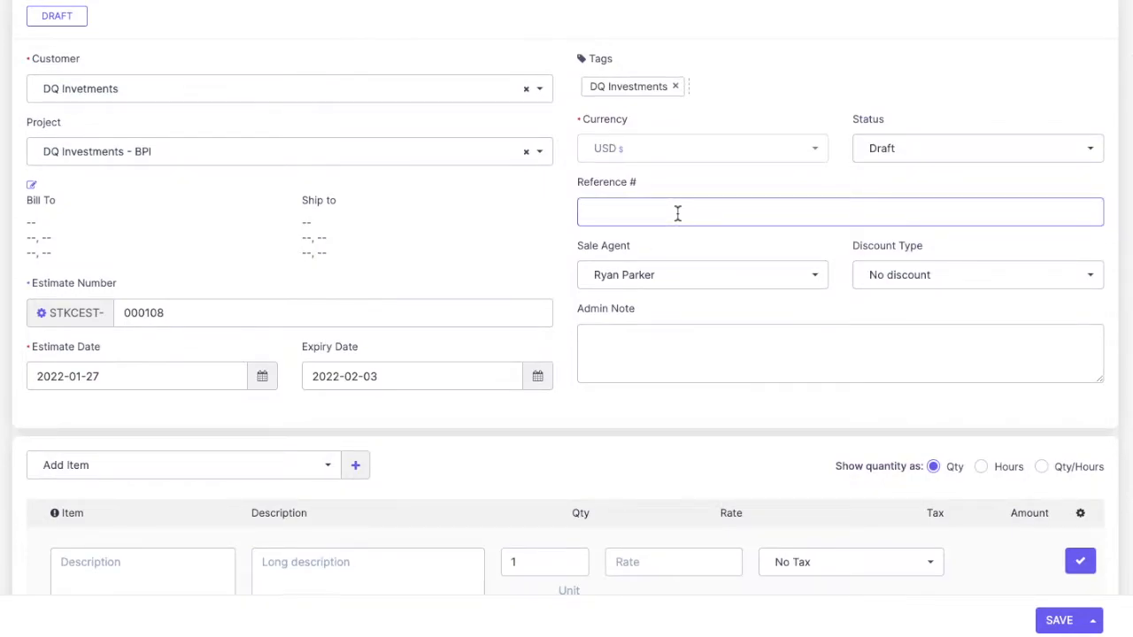
click(653, 273)
click(541, 273)
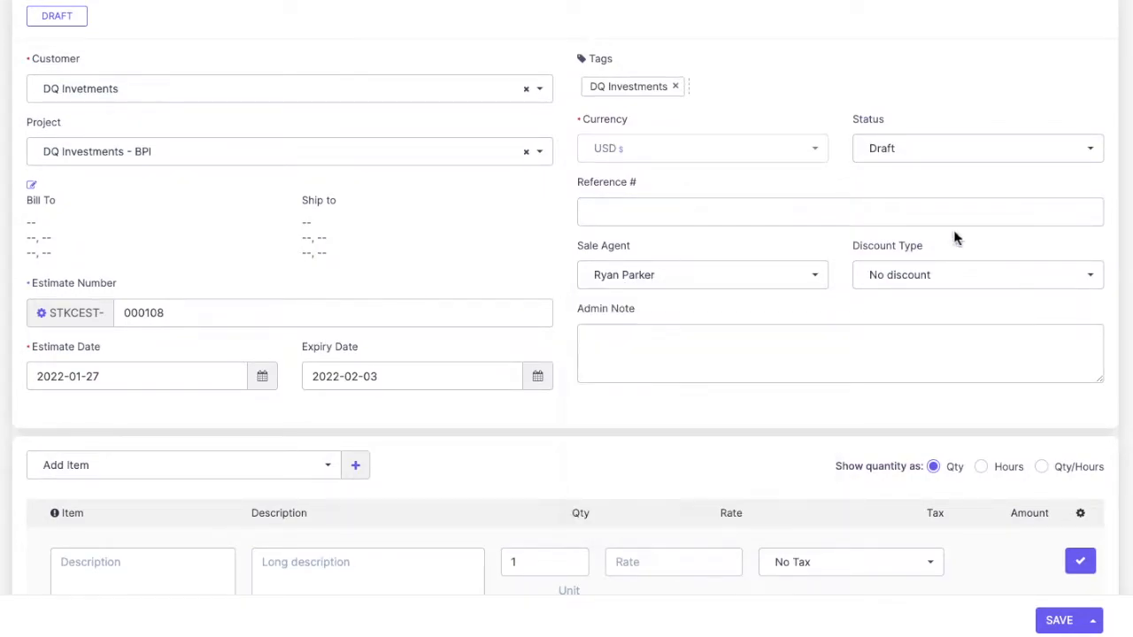
Step: Examine the draft estimate's dates, line items, item choices, discount and adjustment fields, client note and terms
scroll(448, 301, down, 2)
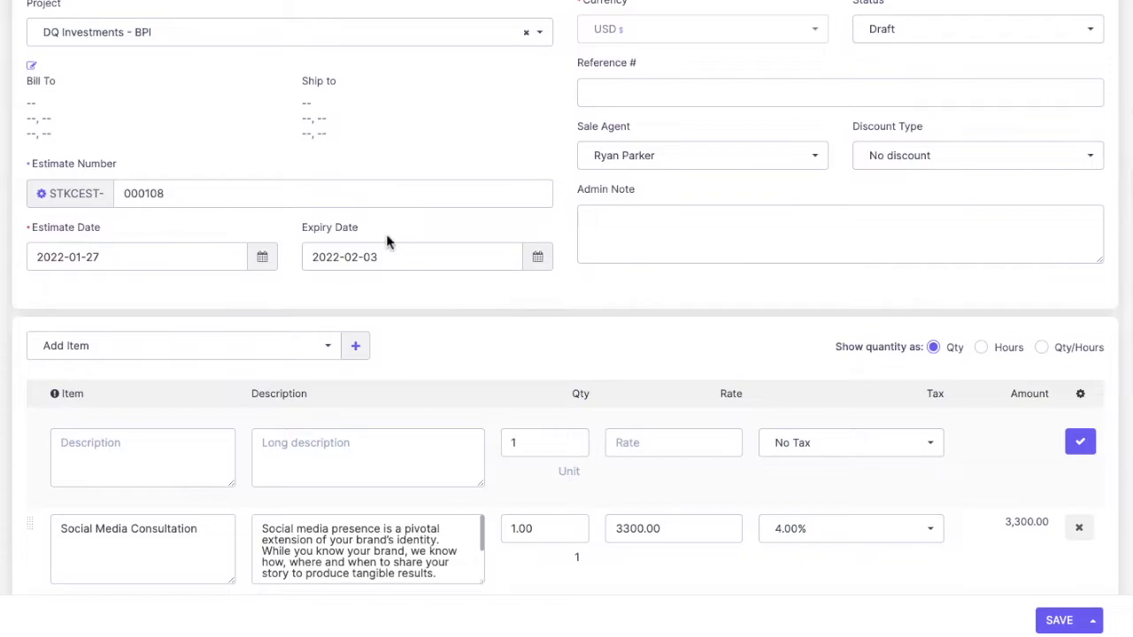
scroll(405, 514, down, 3)
scroll(405, 514, down, 2)
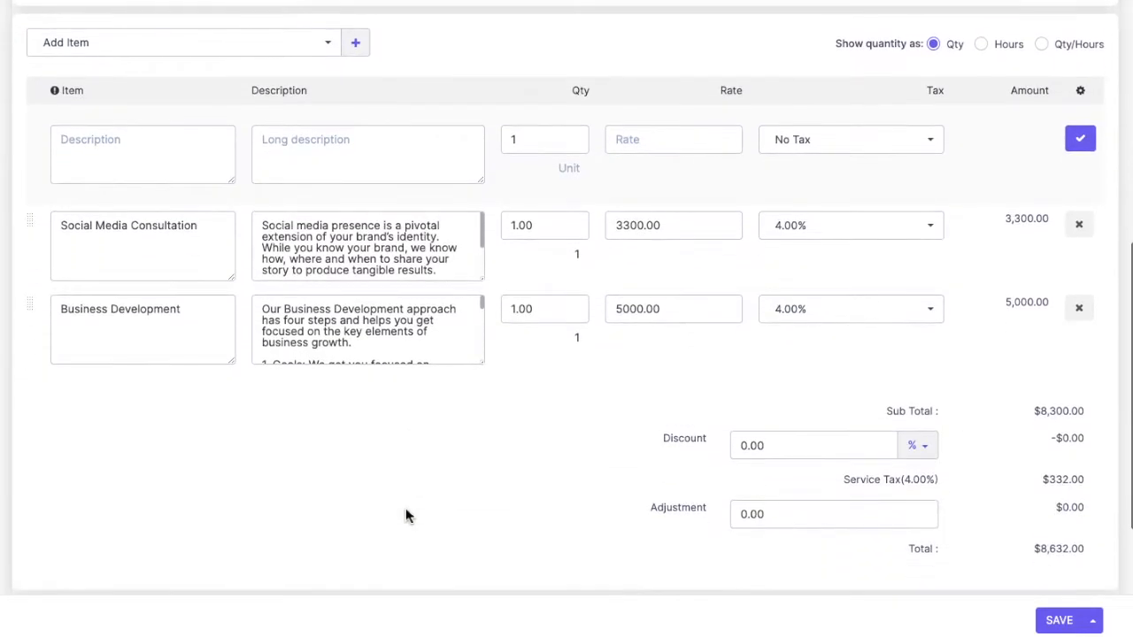
scroll(406, 514, up, 3)
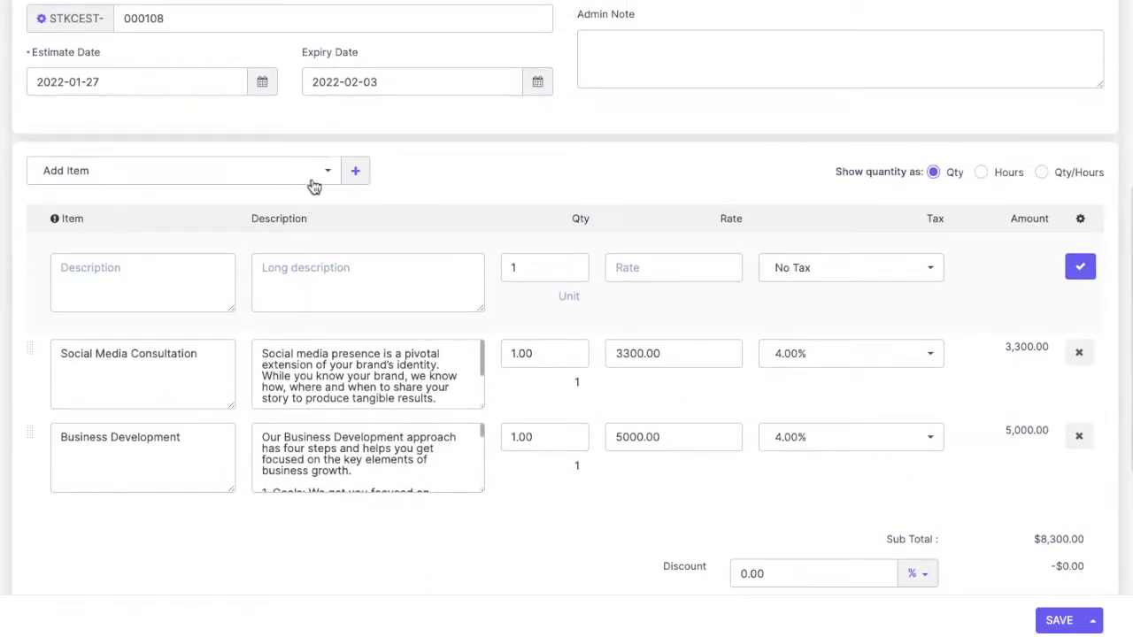
click(313, 183)
click(428, 184)
scroll(534, 463, down, 2)
scroll(534, 463, down, 3)
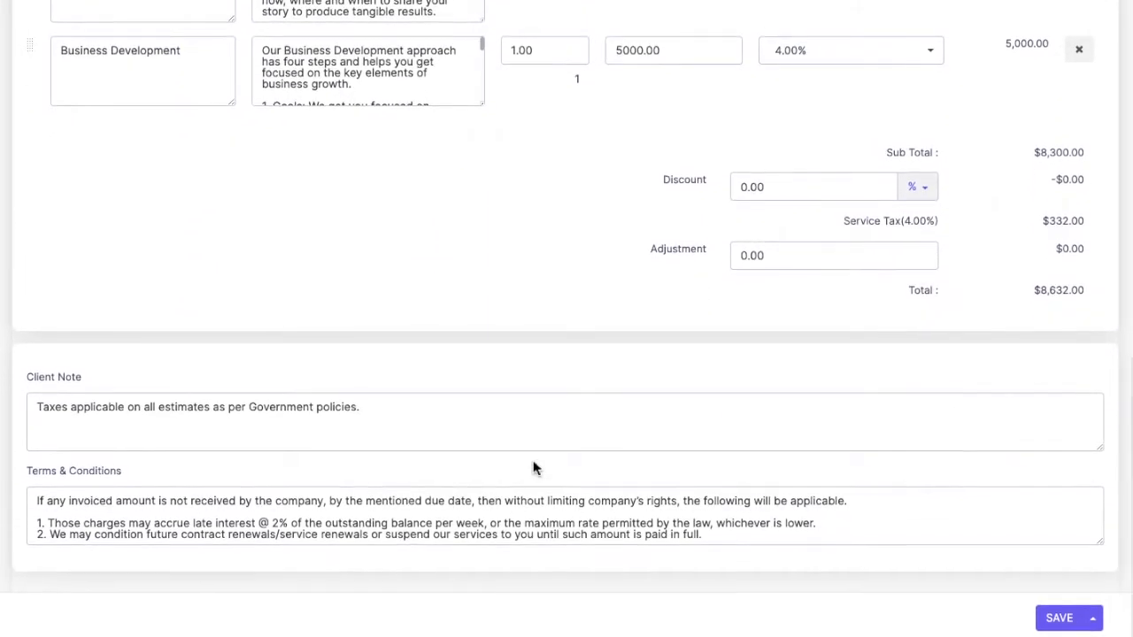
scroll(534, 465, up, 4)
scroll(533, 467, down, 4)
scroll(534, 463, up, 11)
scroll(534, 463, down, 1)
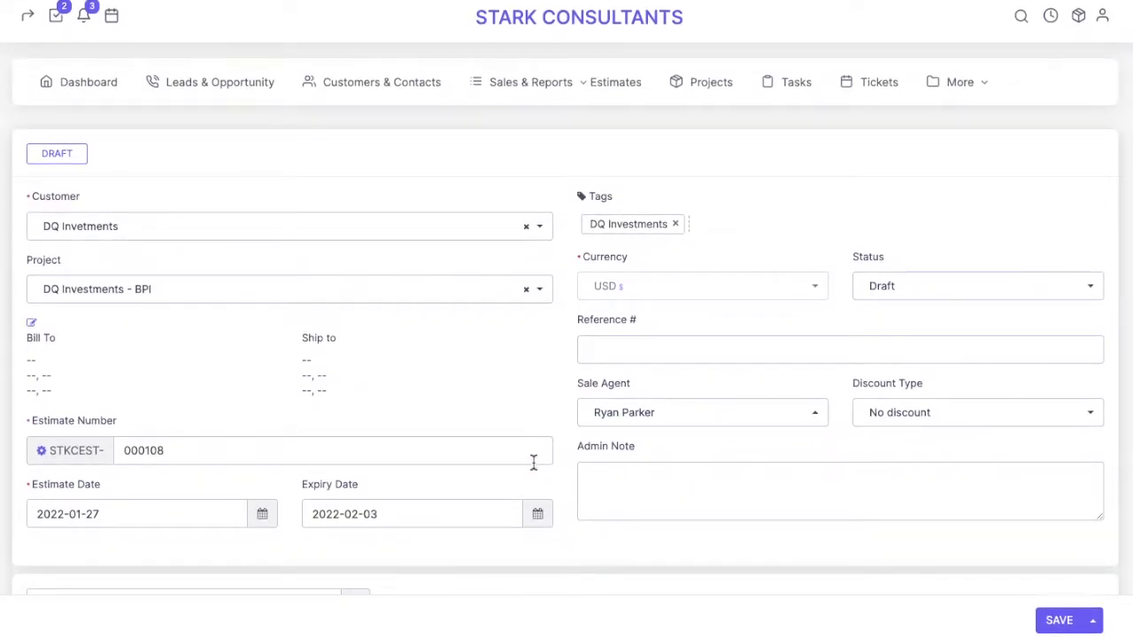
Step: Leave the draft estimate's edit form for the full estimates list and start a new estimate
click(578, 89)
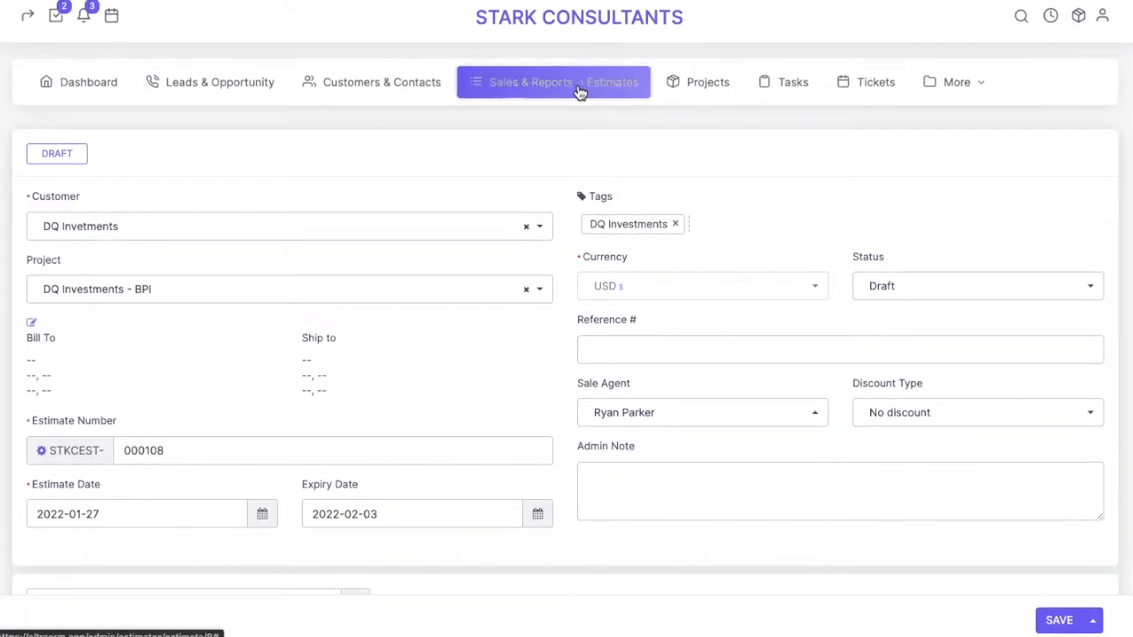
click(512, 141)
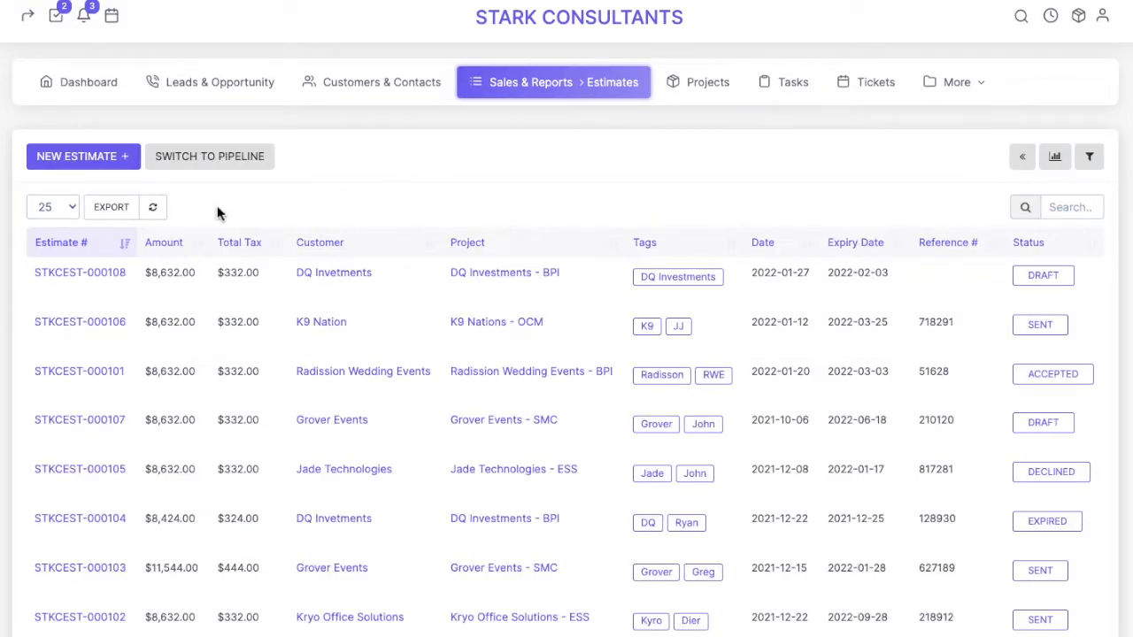
click(79, 163)
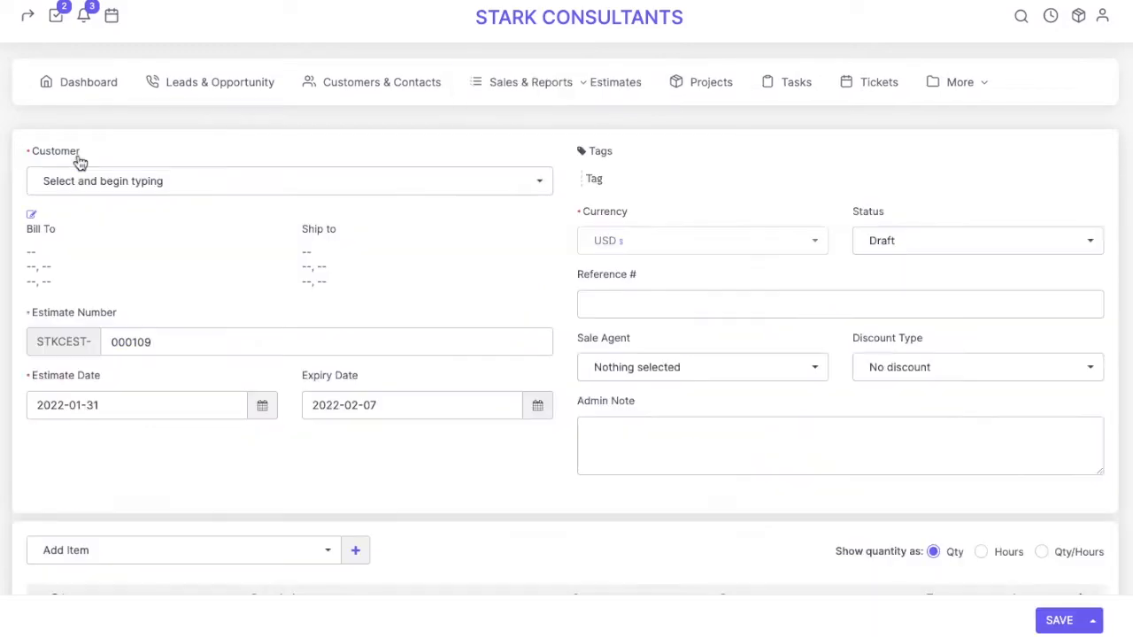
Step: Assign the new estimate to customer DQ Invetments and link it to project "#4 - DQ Investments - BPI - DQ Invetments"
click(309, 181)
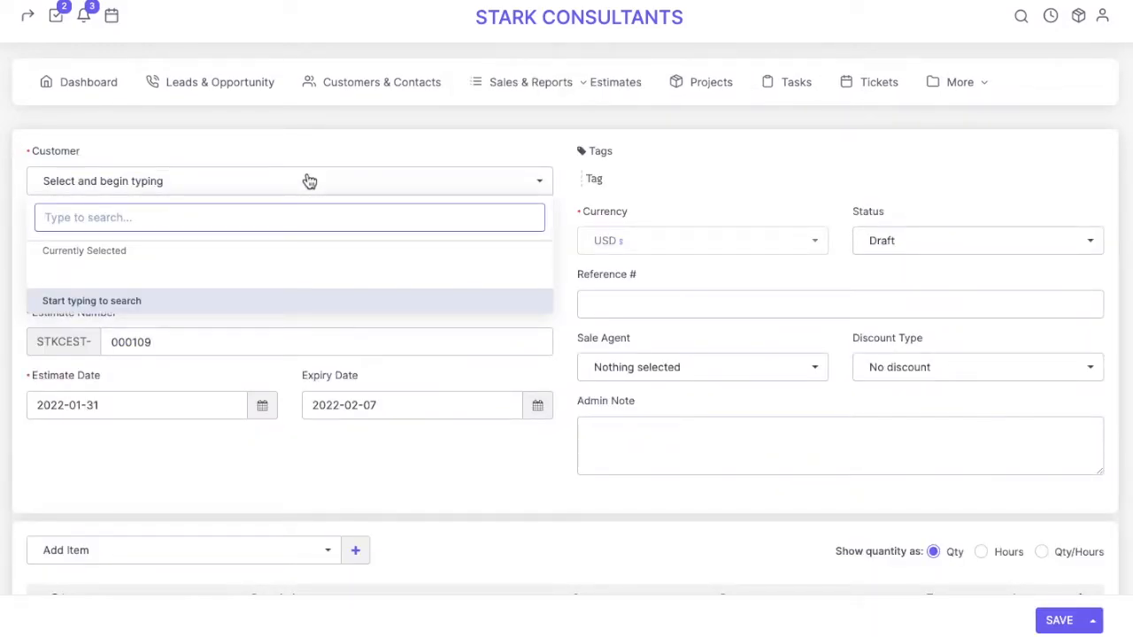
text(a)
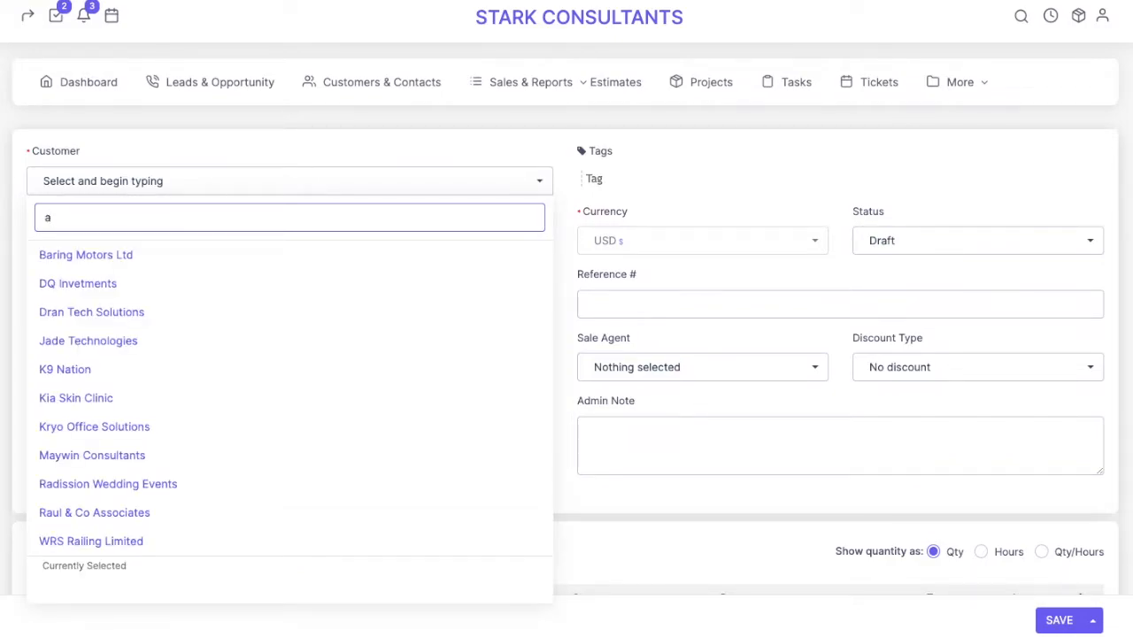
click(93, 290)
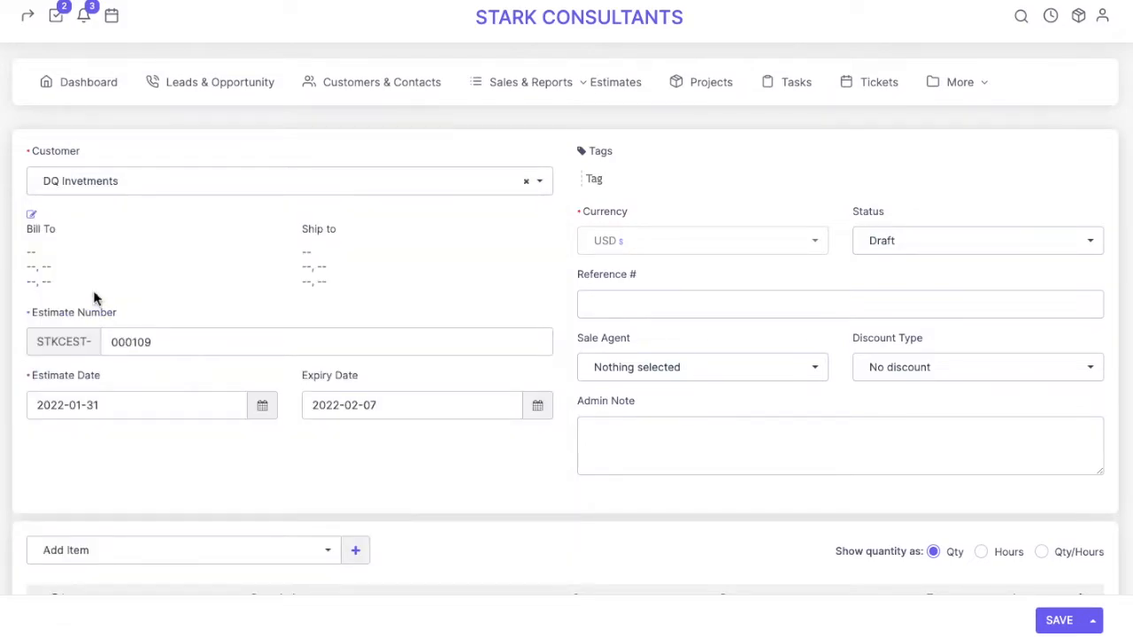
click(89, 251)
text(a)
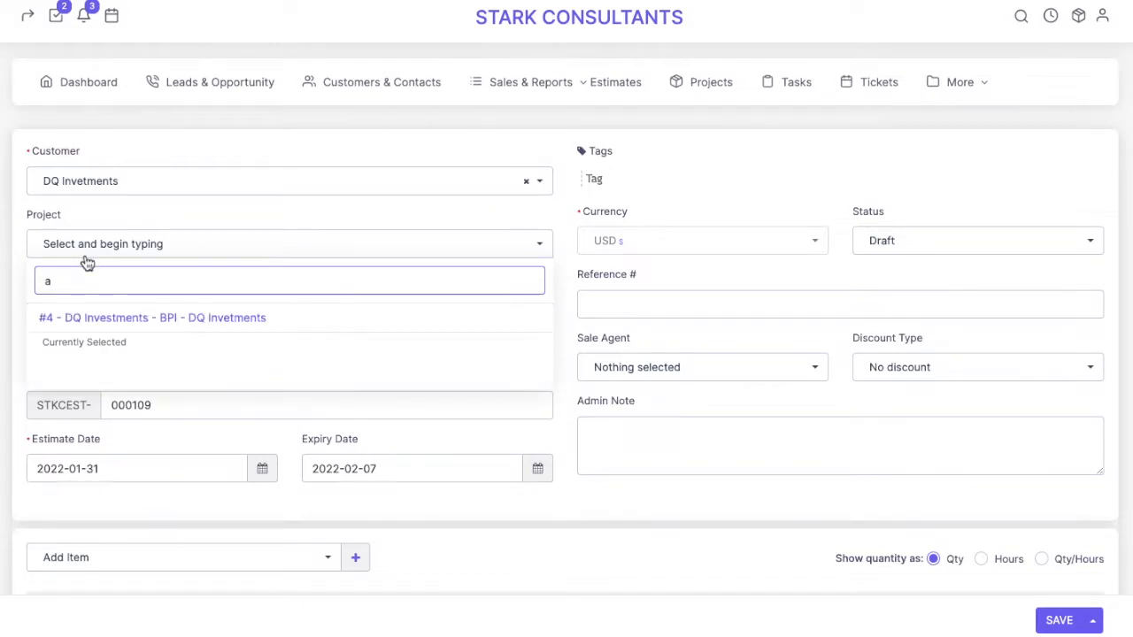
click(82, 320)
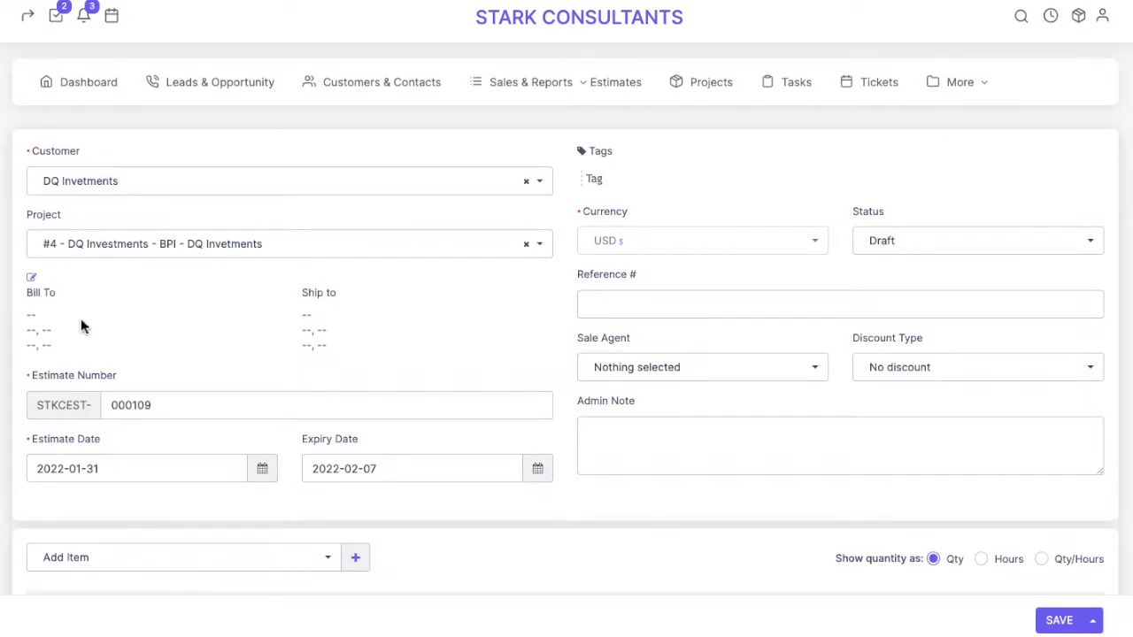
Step: Inspect the estimate number field of the new estimate, keeping its prefilled number
scroll(80, 318, down, 1)
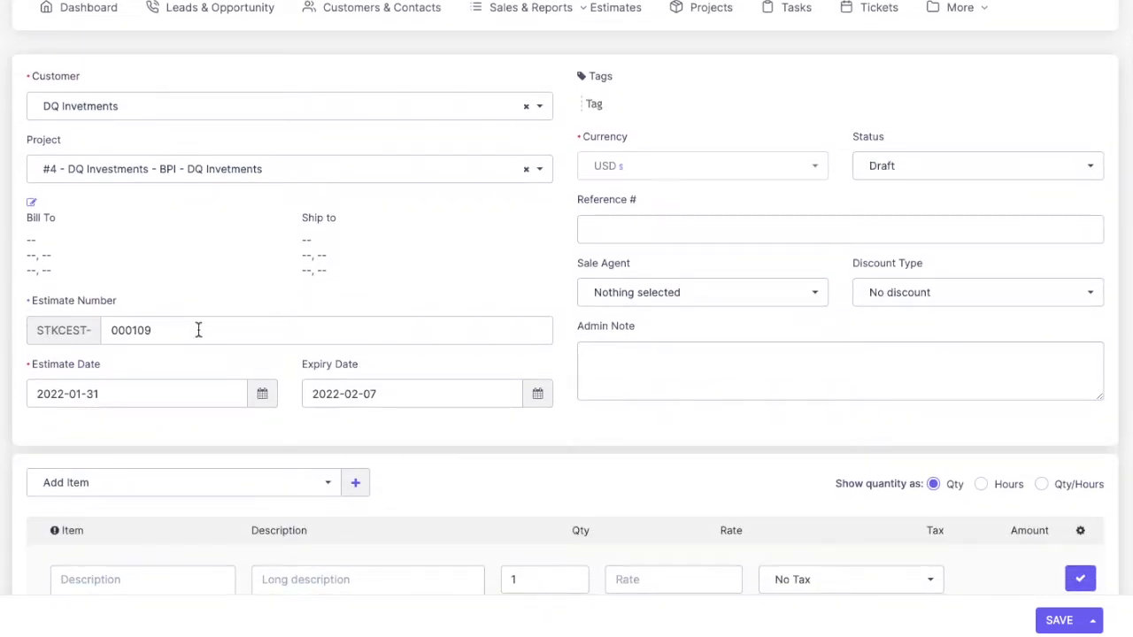
drag(191, 334, 106, 331)
click(144, 329)
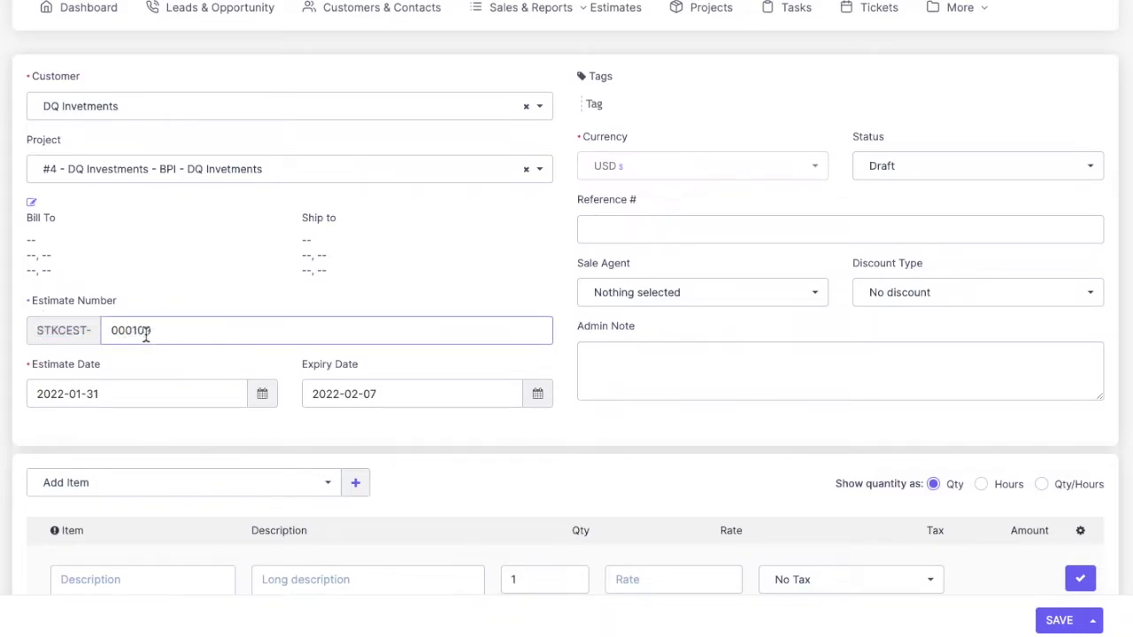
Step: Set the new estimate's date to 2022-01-31 and its expiry date to 2022-03-07, keeping the prefilled estimate number
click(151, 331)
double_click(189, 332)
click(190, 331)
click(115, 396)
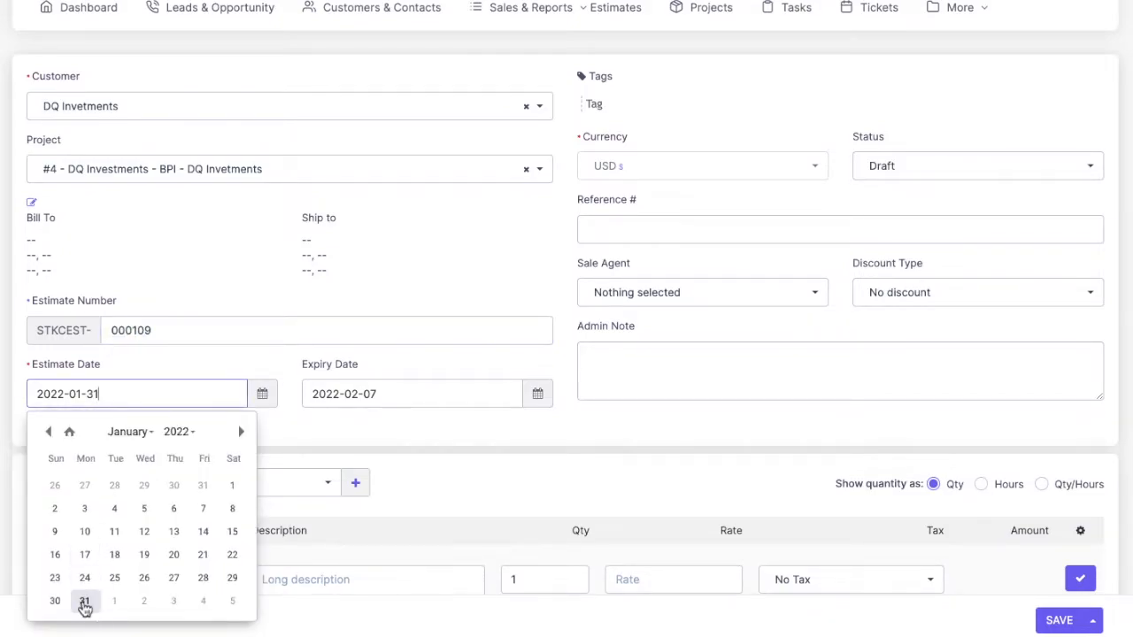
click(83, 602)
click(446, 399)
click(516, 433)
click(363, 510)
Step: Tag the new estimate with the existing tag DQ Investments
scroll(576, 417, up, 2)
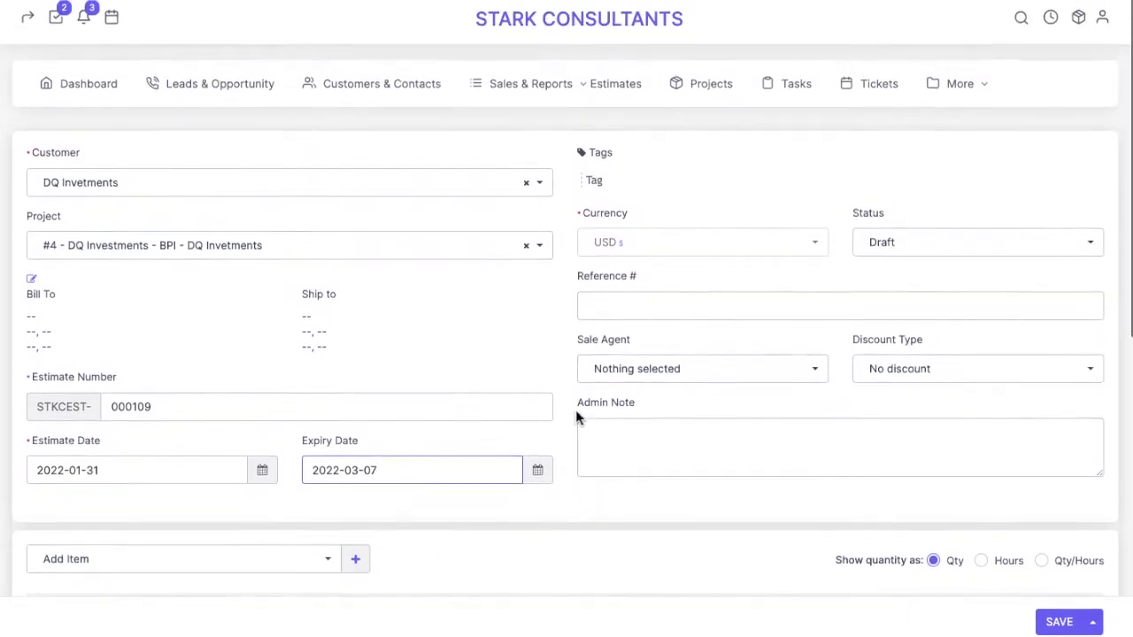
click(646, 246)
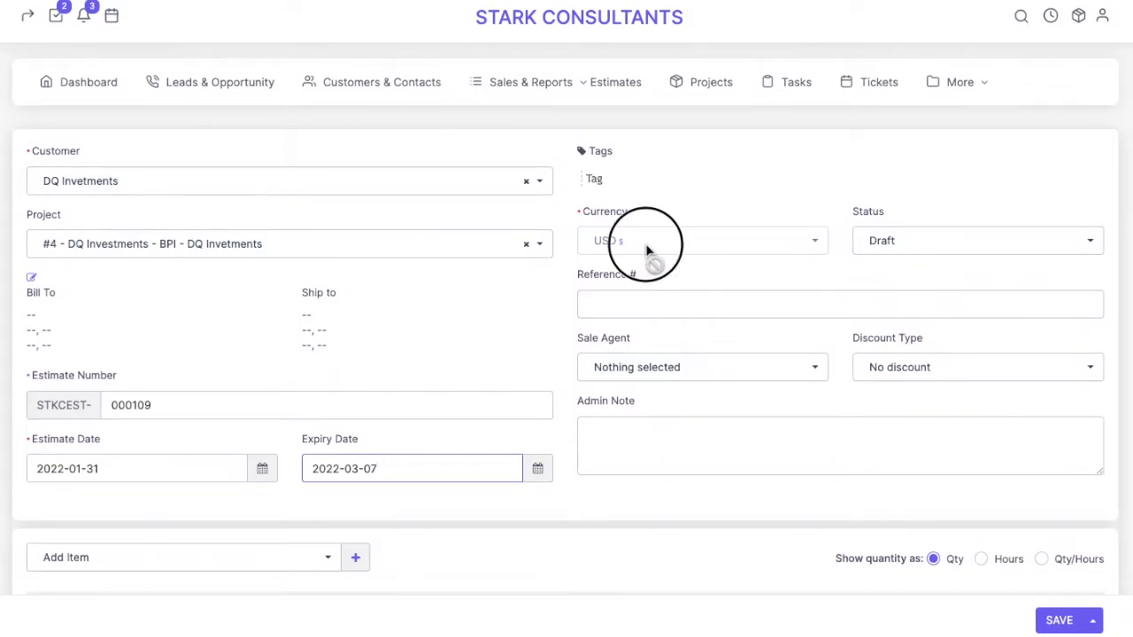
click(596, 181)
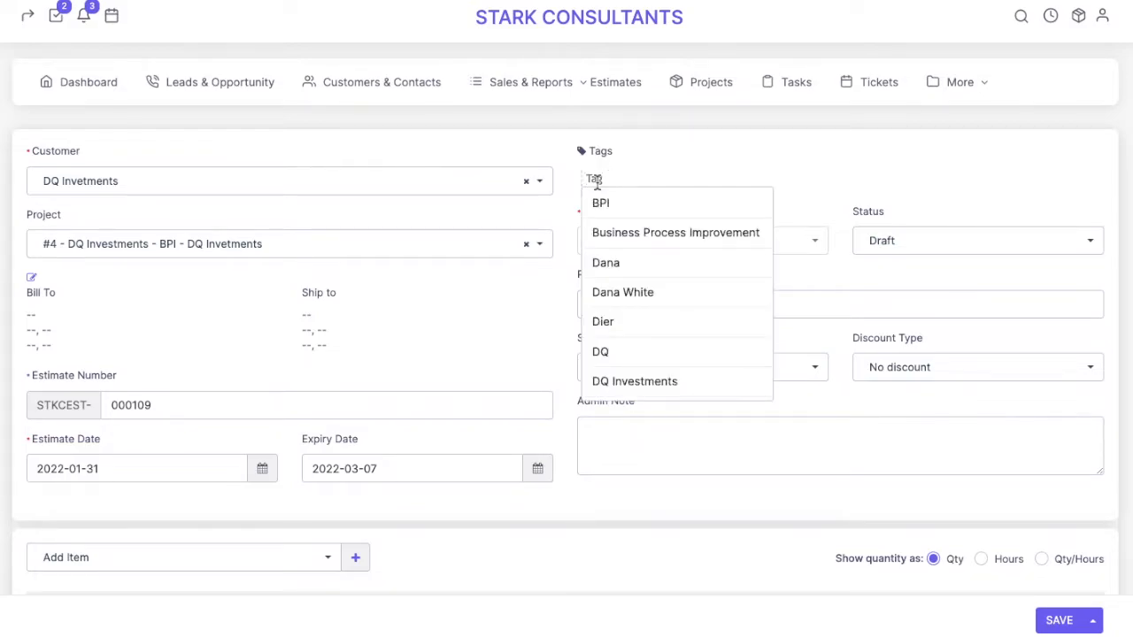
text(DQ)
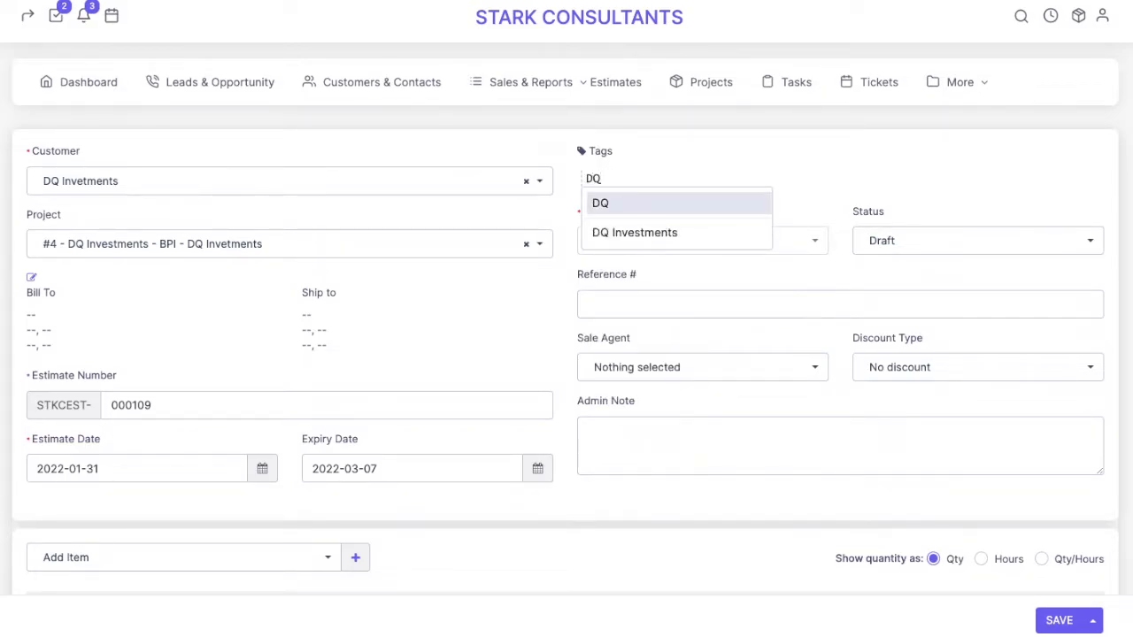
click(611, 232)
Step: Assign a sale agent to the estimate and set the discount type to Before Tax
click(619, 342)
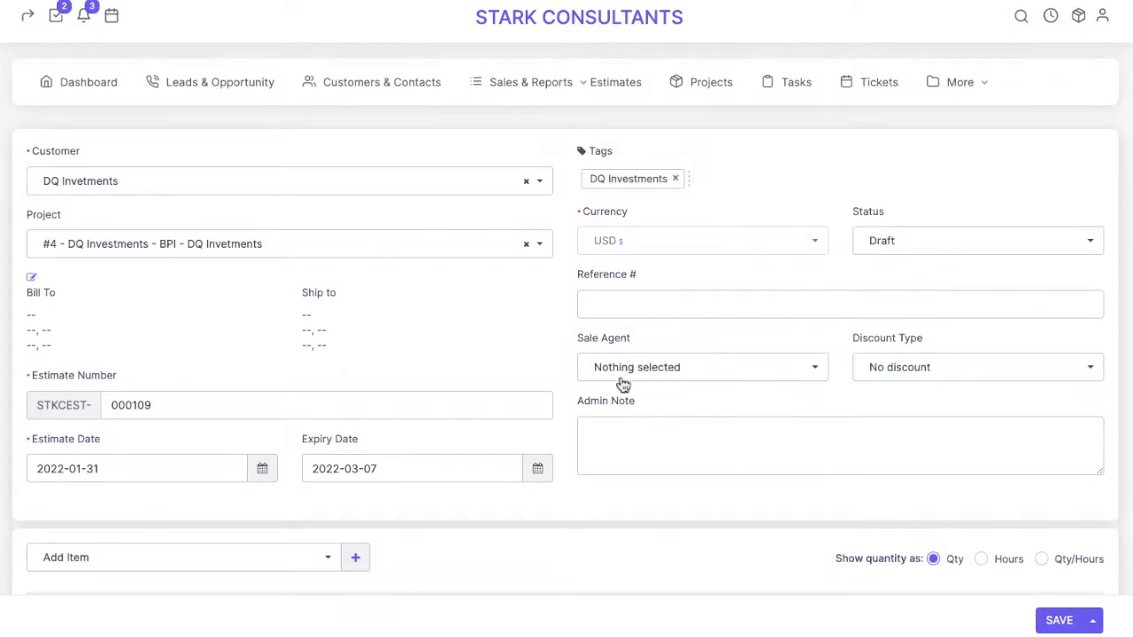
click(619, 382)
click(607, 471)
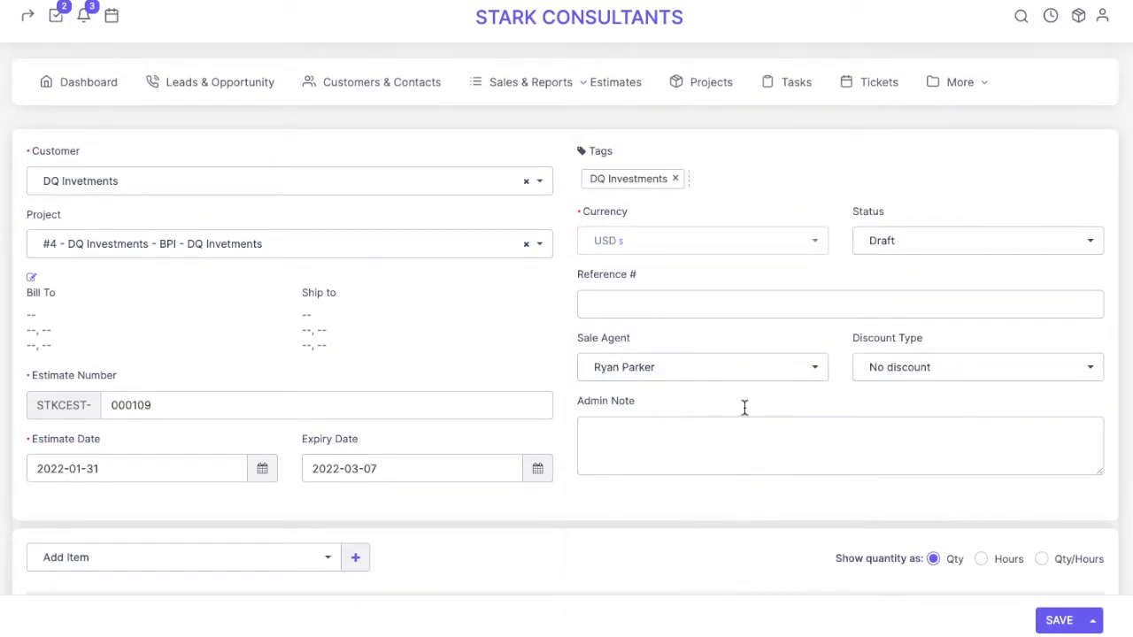
click(915, 370)
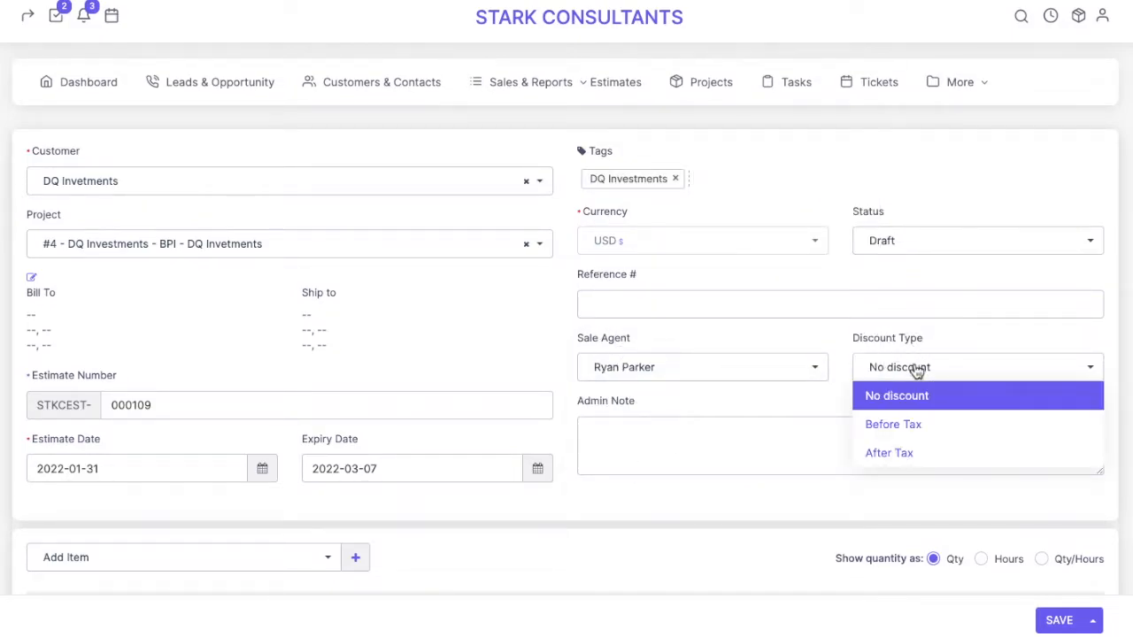
click(899, 425)
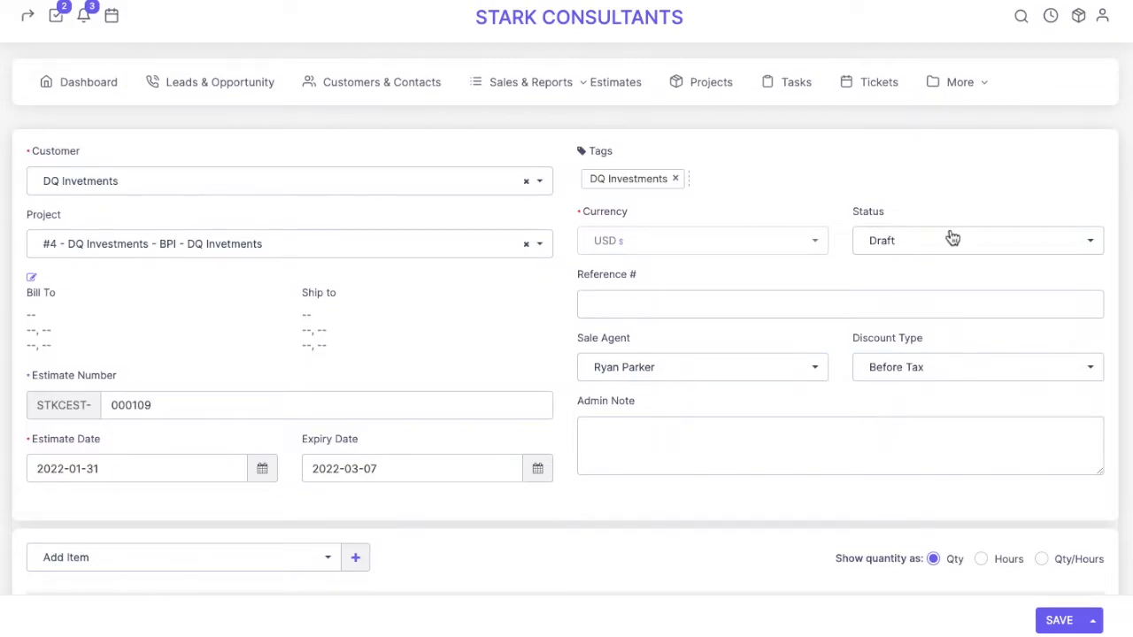
Step: Enter 671728 as the estimate's reference number and leave the admin note empty
click(768, 302)
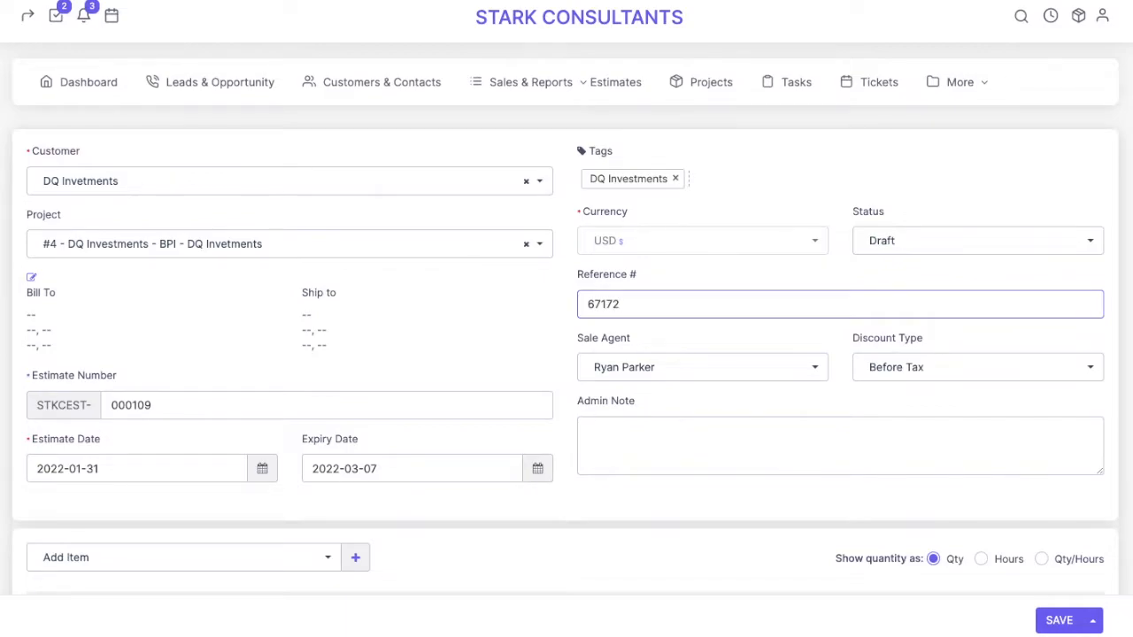
scroll(703, 301, down, 2)
click(703, 291)
scroll(703, 291, down, 3)
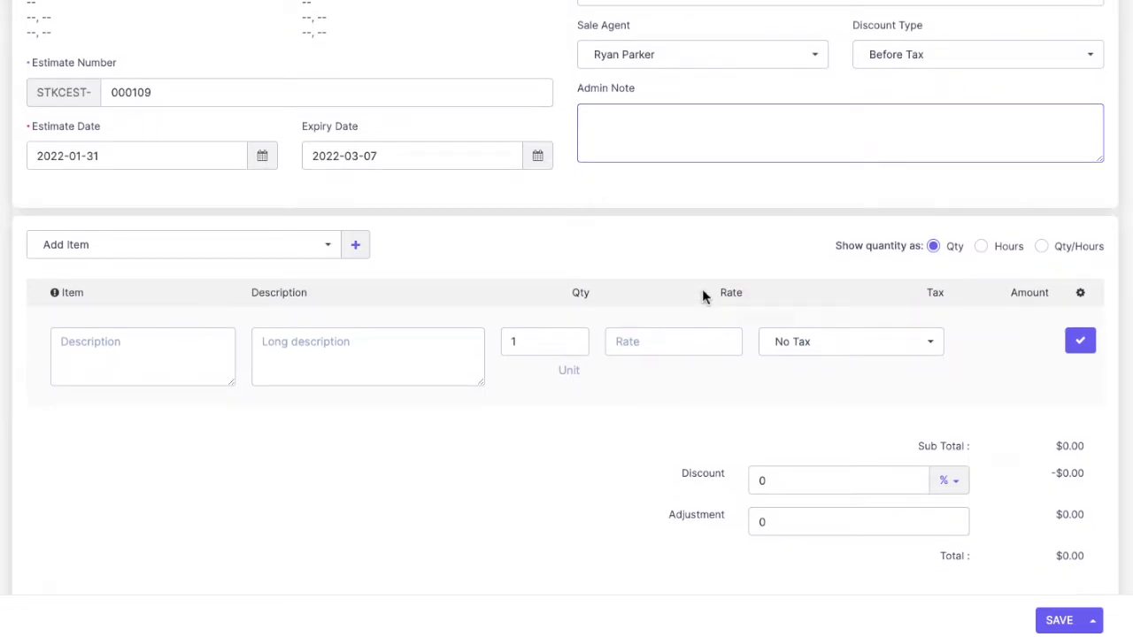
Step: Add the predefined Management Consulting item to the estimate's line items with its standard quantity, rate and tax
click(312, 256)
scroll(240, 469, down, 2)
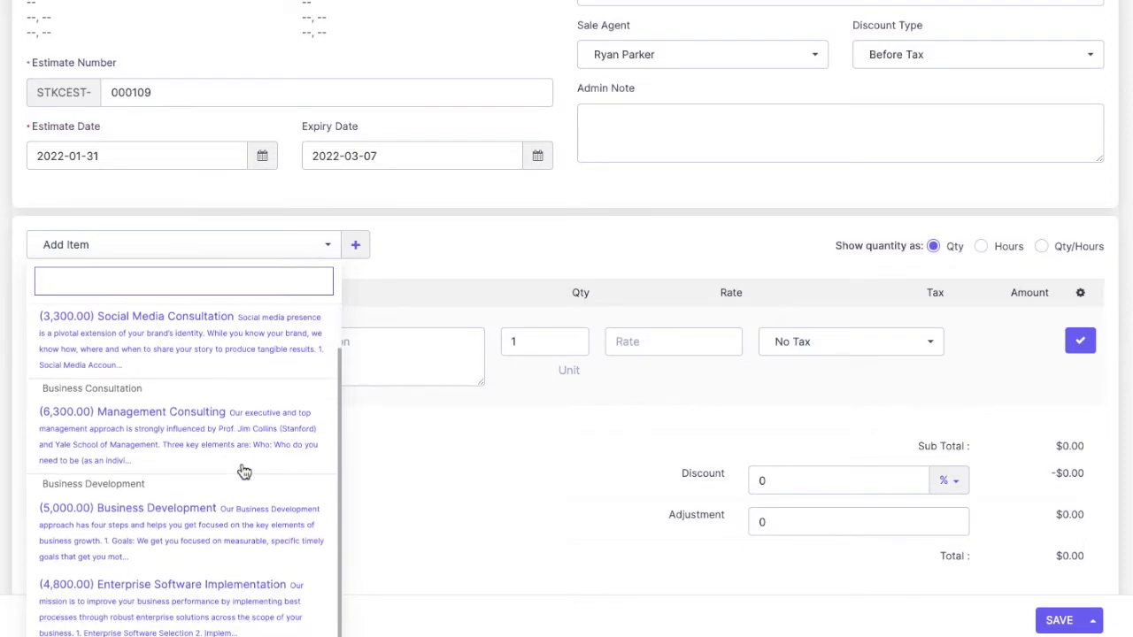
scroll(387, 412, down, 5)
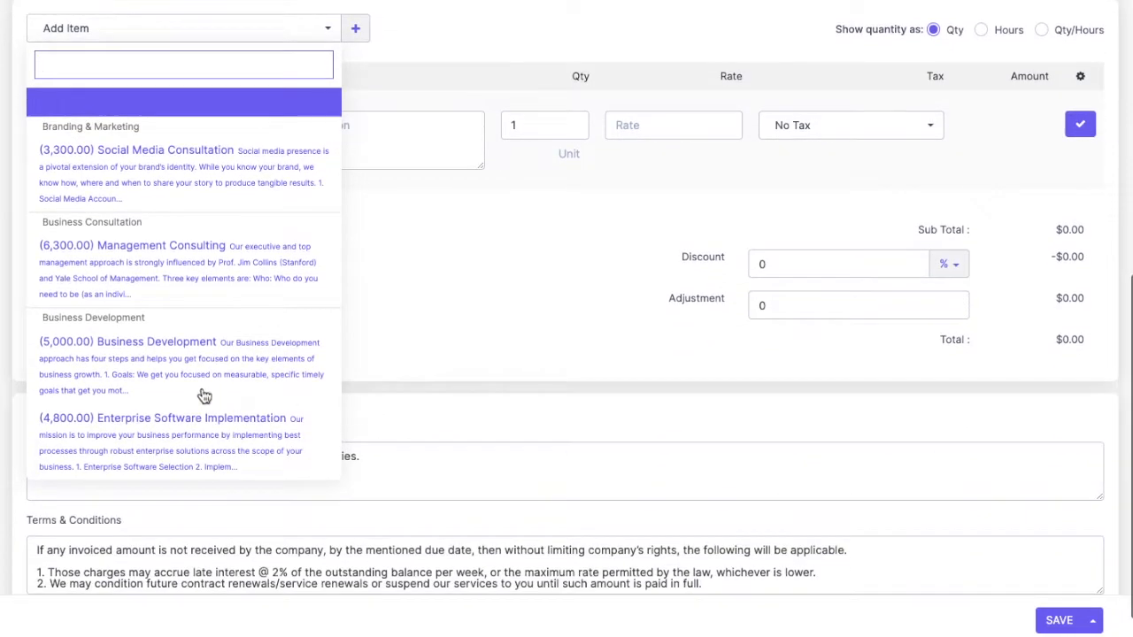
scroll(203, 395, up, 3)
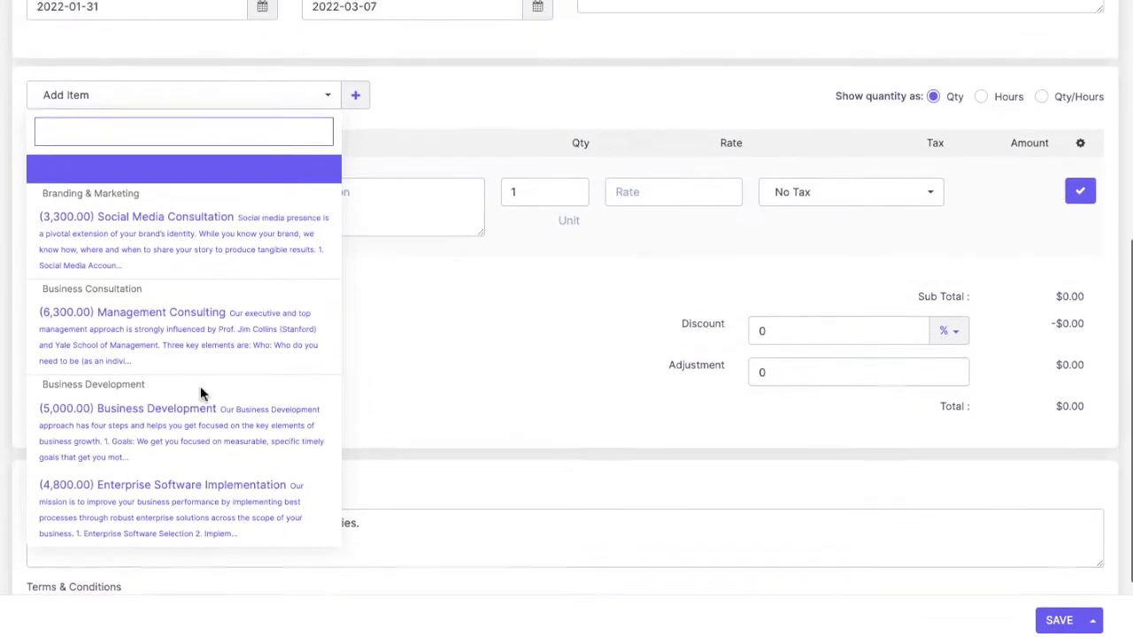
click(188, 343)
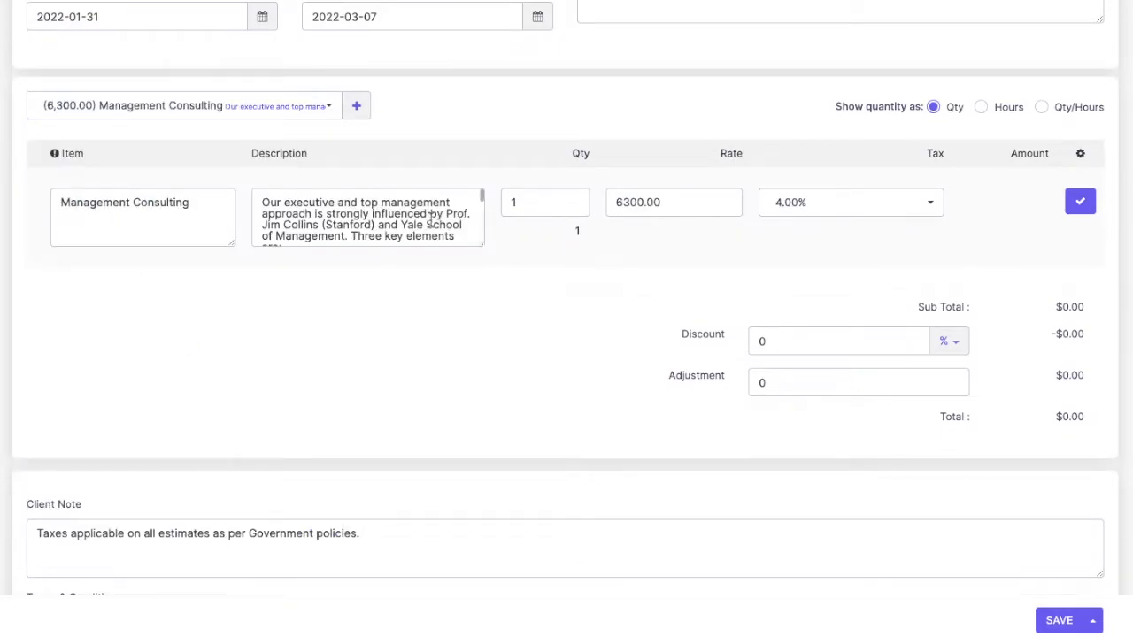
scroll(910, 254, up, 2)
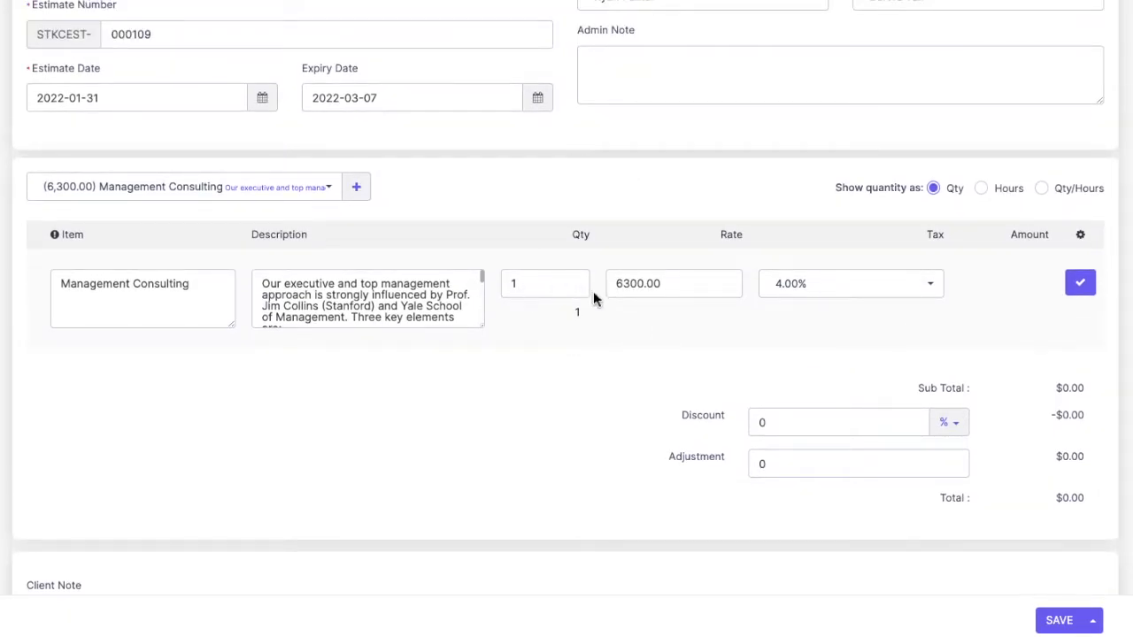
click(1081, 285)
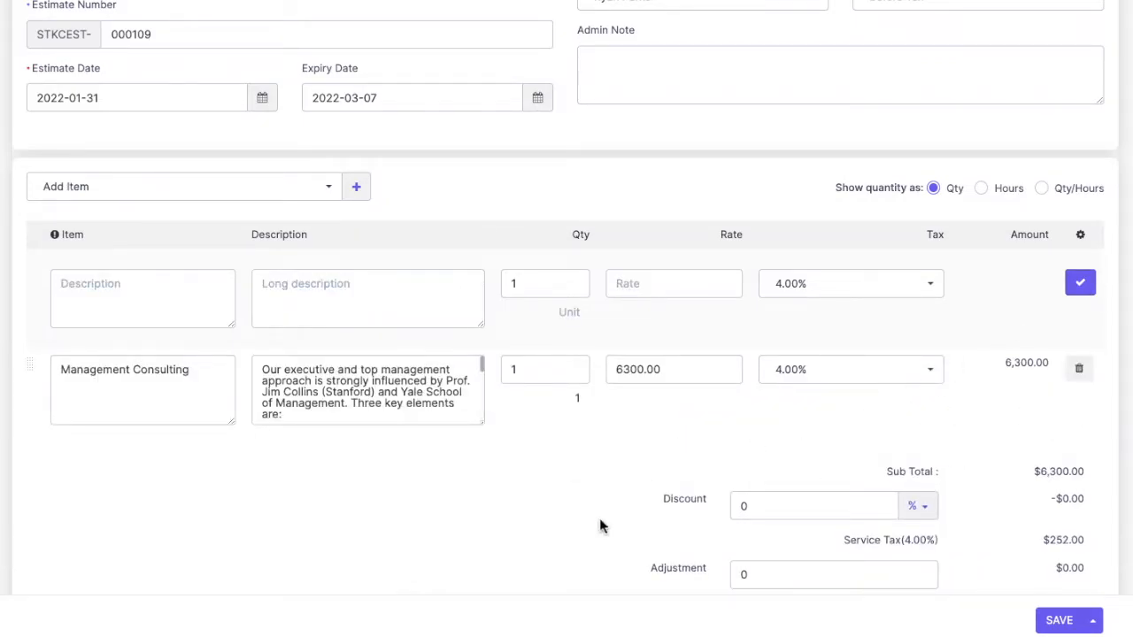
Step: Load the predefined Social Media Consultation item into the new line's entry fields
click(232, 190)
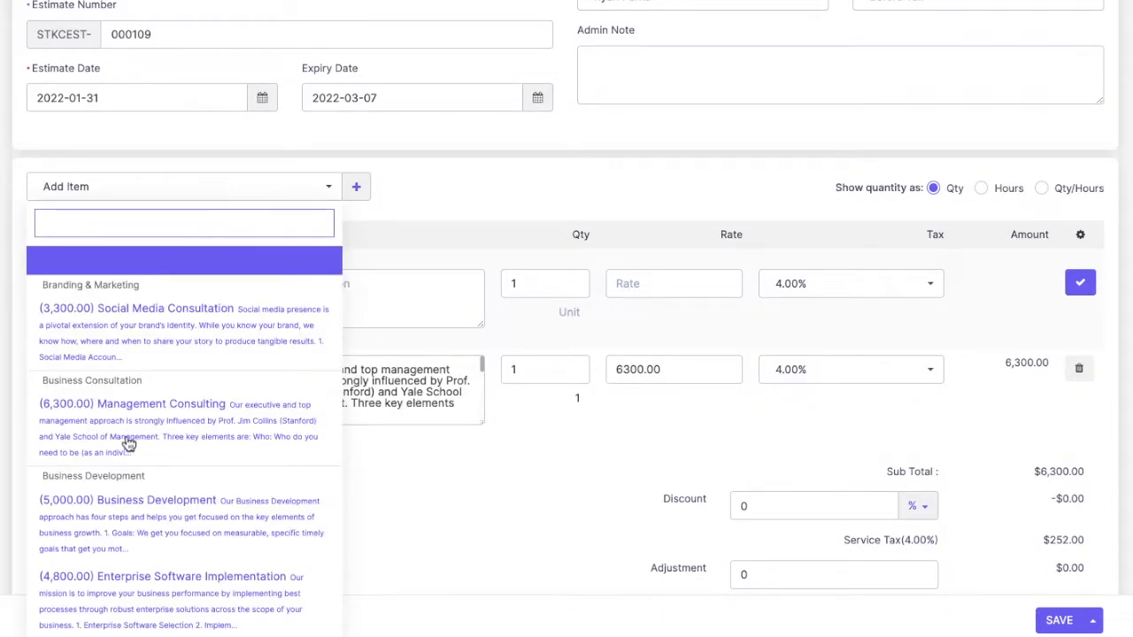
click(172, 330)
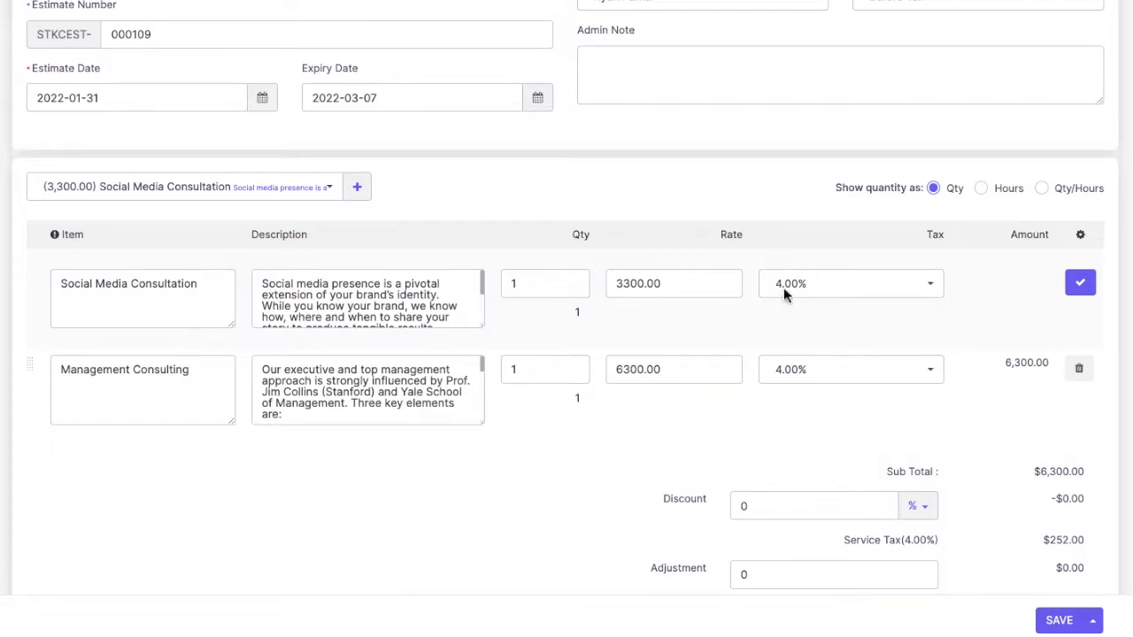
Step: Try removing the opening sentence of the Social Media Consultation description, and undo the deletion
mouse_move(416, 317)
mouse_down()
mouse_move(339, 298)
mouse_move(430, 319)
mouse_up()
click(352, 307)
scroll(351, 306, up, 5)
drag(263, 288, 444, 296)
key(BackSpace)
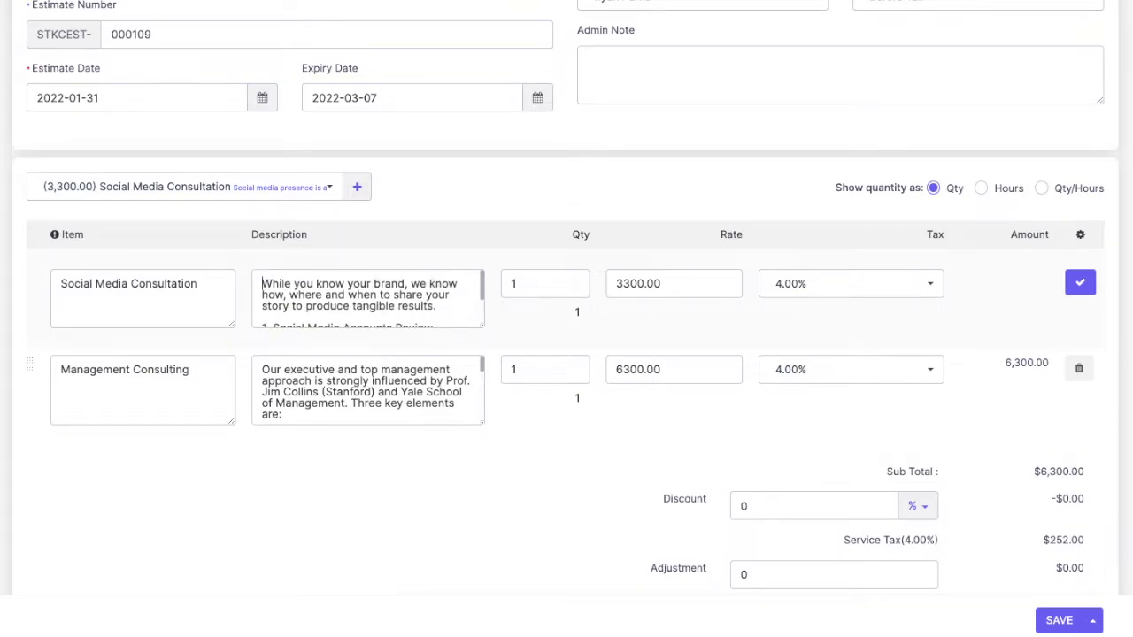
key(ctrl+z)
Step: Set the Social Media Consultation line's rate to 4300 and quantity to 2, and add it to the estimate
click(134, 283)
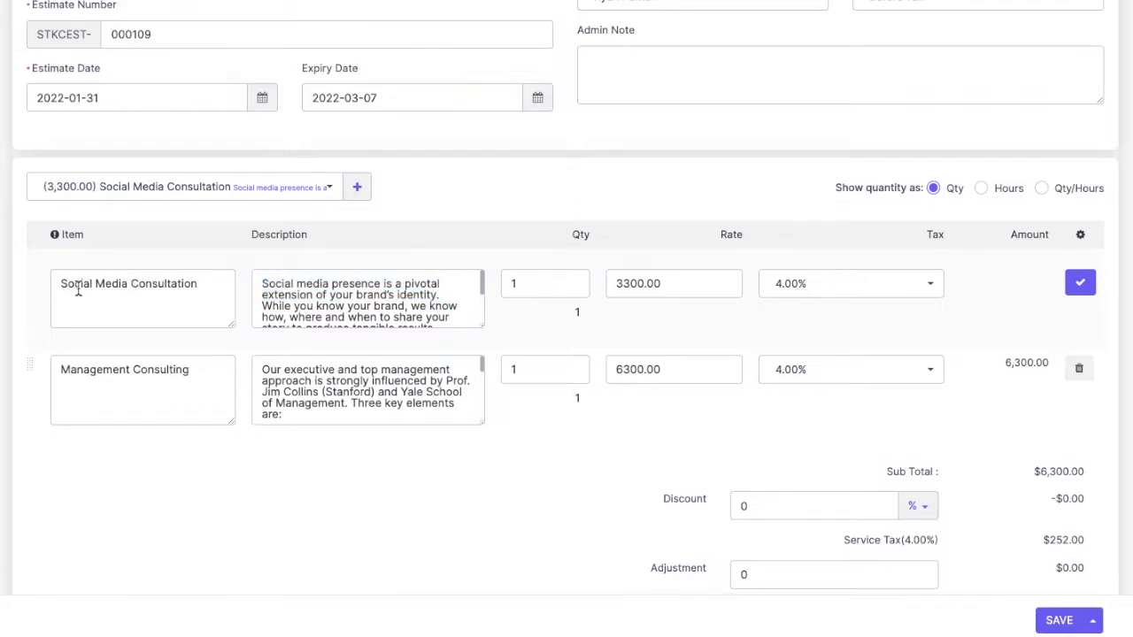
drag(625, 285, 602, 291)
text(4)
click(535, 284)
click(573, 279)
click(1081, 287)
drag(1000, 360, 1037, 463)
click(1041, 463)
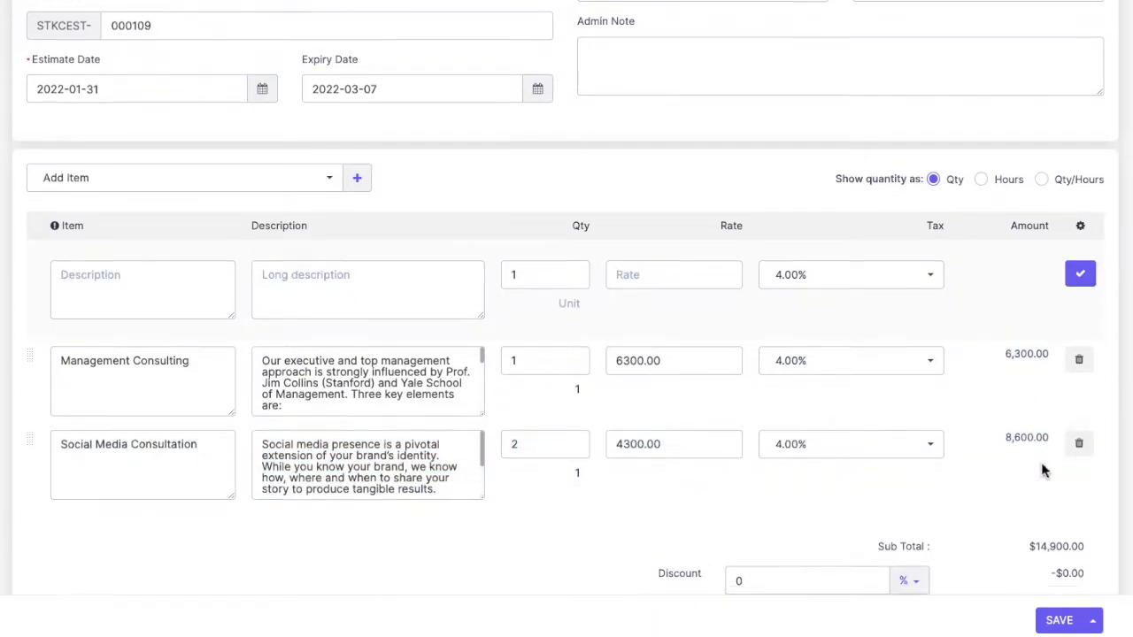
Step: Apply a 10% discount to the estimate and check the resulting discount and total
scroll(1042, 462, down, 3)
scroll(786, 321, up, 5)
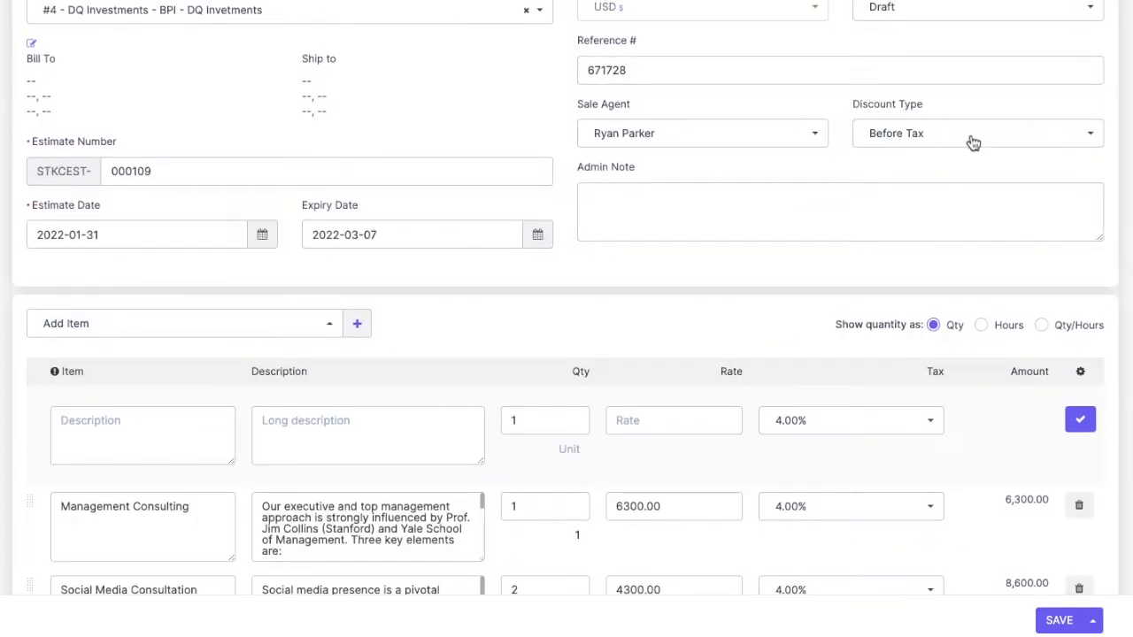
scroll(947, 317, down, 4)
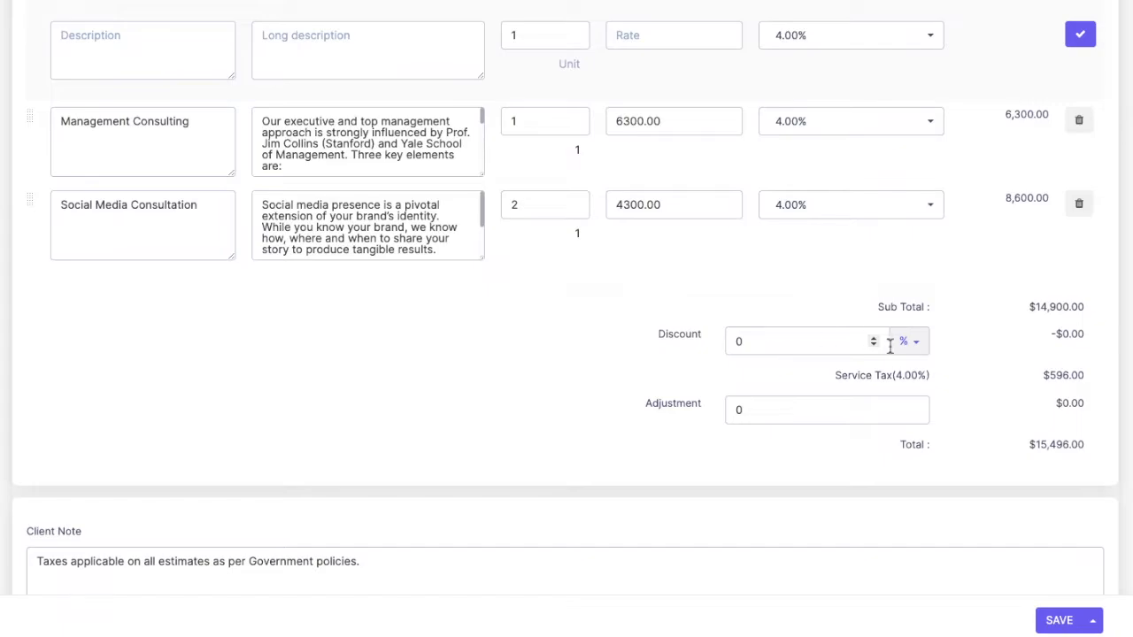
click(919, 350)
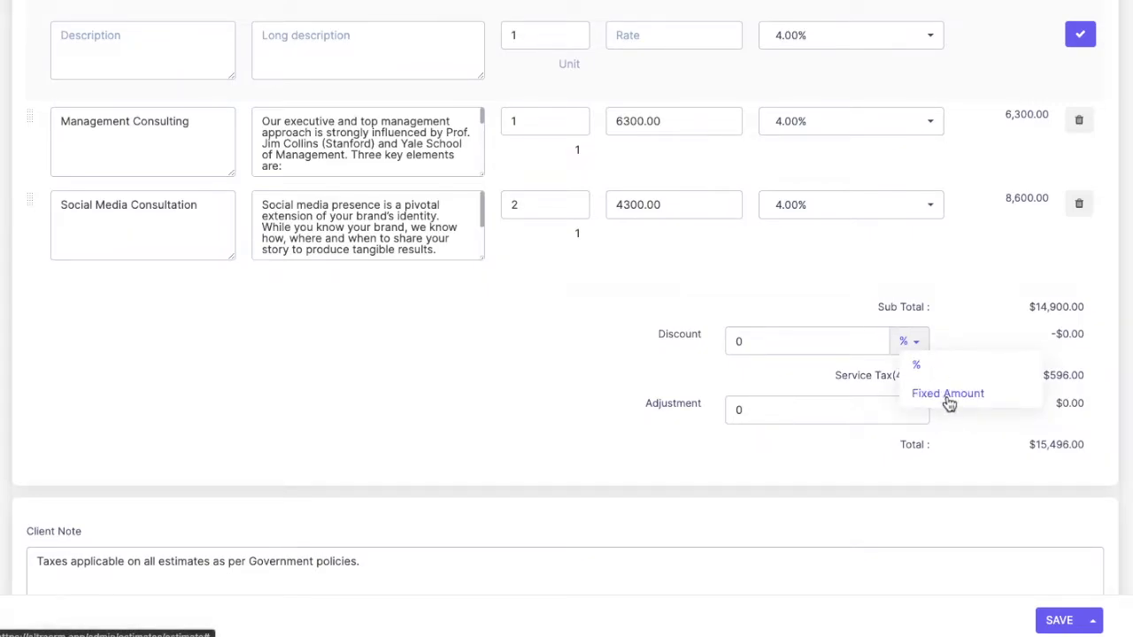
click(787, 296)
click(780, 337)
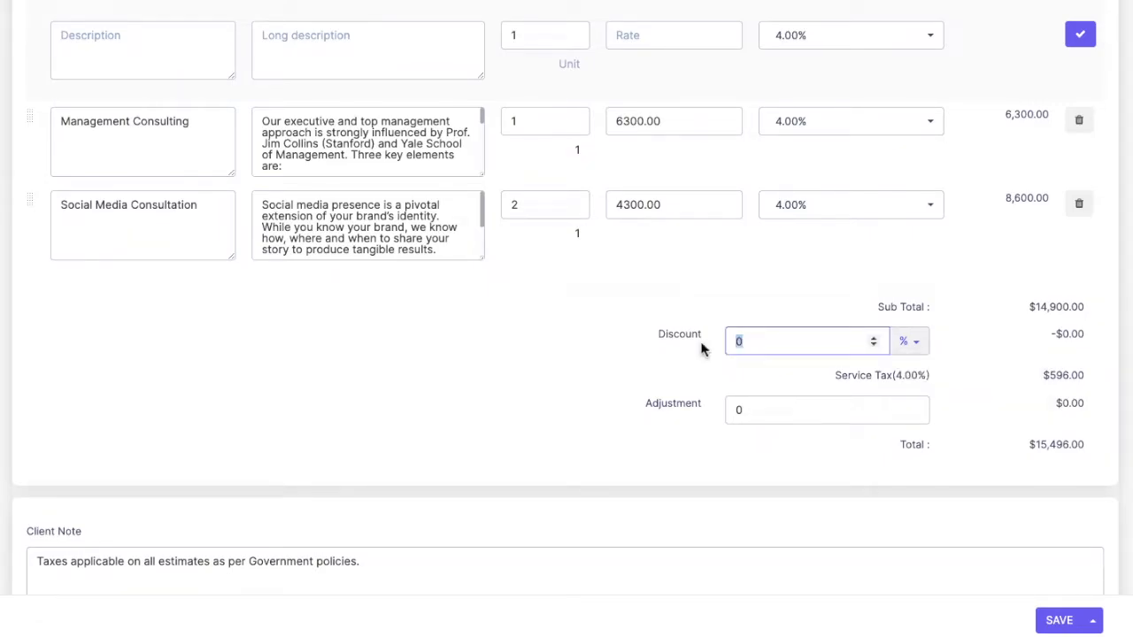
text(10)
drag(1002, 340, 1094, 342)
drag(1024, 339, 1087, 342)
click(1083, 349)
scroll(1083, 355, down, 1)
drag(1018, 402, 1088, 397)
Step: Look through the list of predefined items that can be added to the estimate, without choosing one
scroll(463, 377, up, 4)
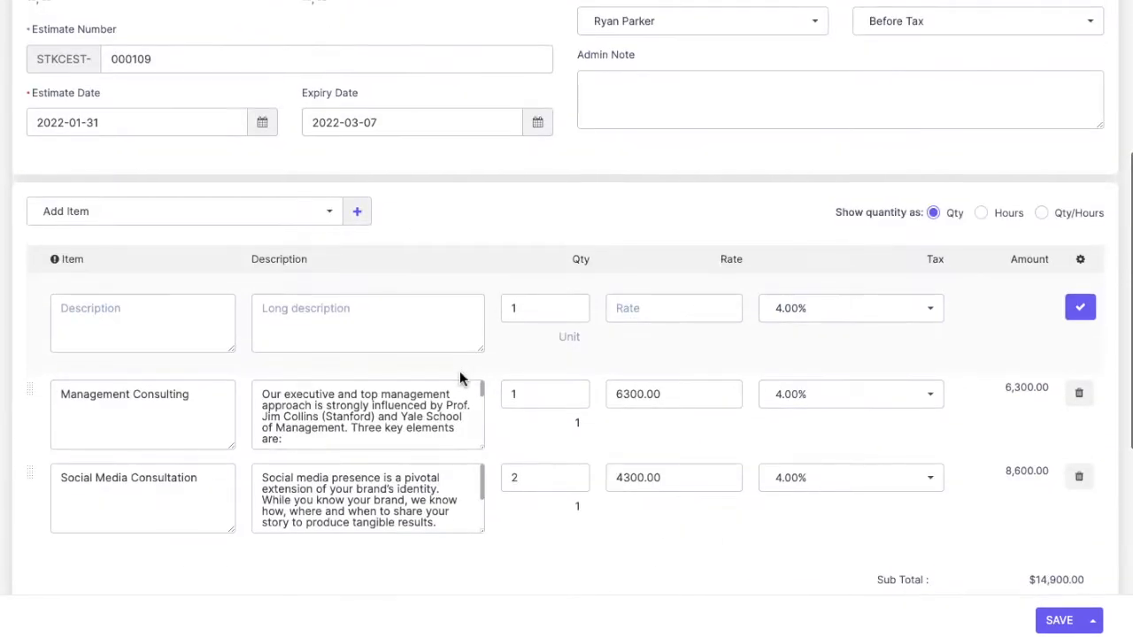
click(321, 212)
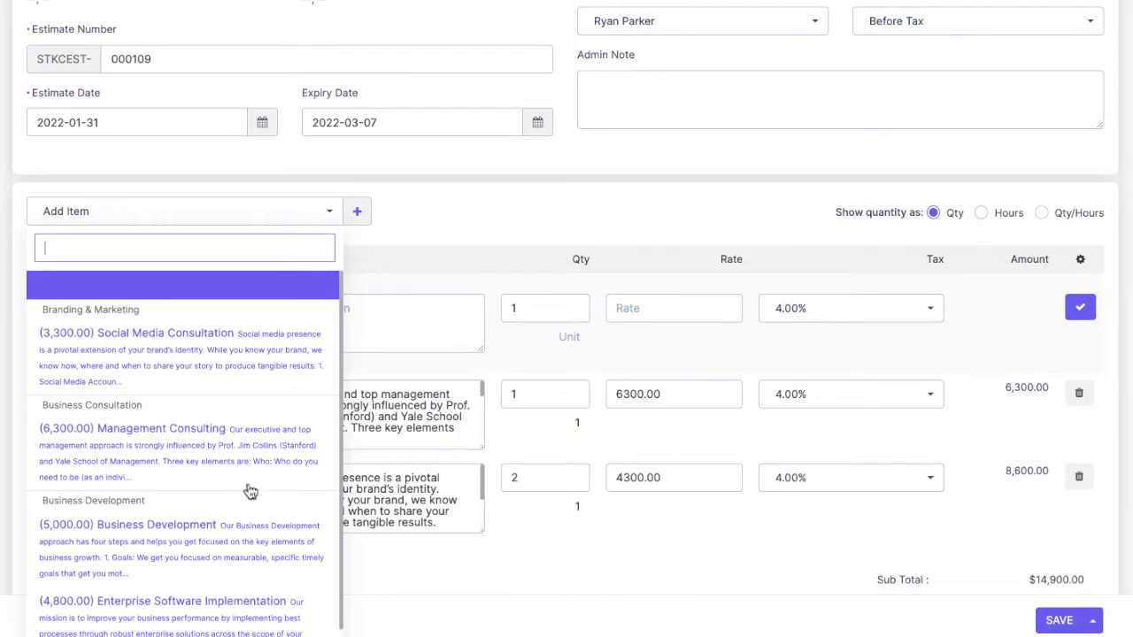
scroll(257, 328, down, 1)
scroll(257, 327, up, 1)
click(431, 244)
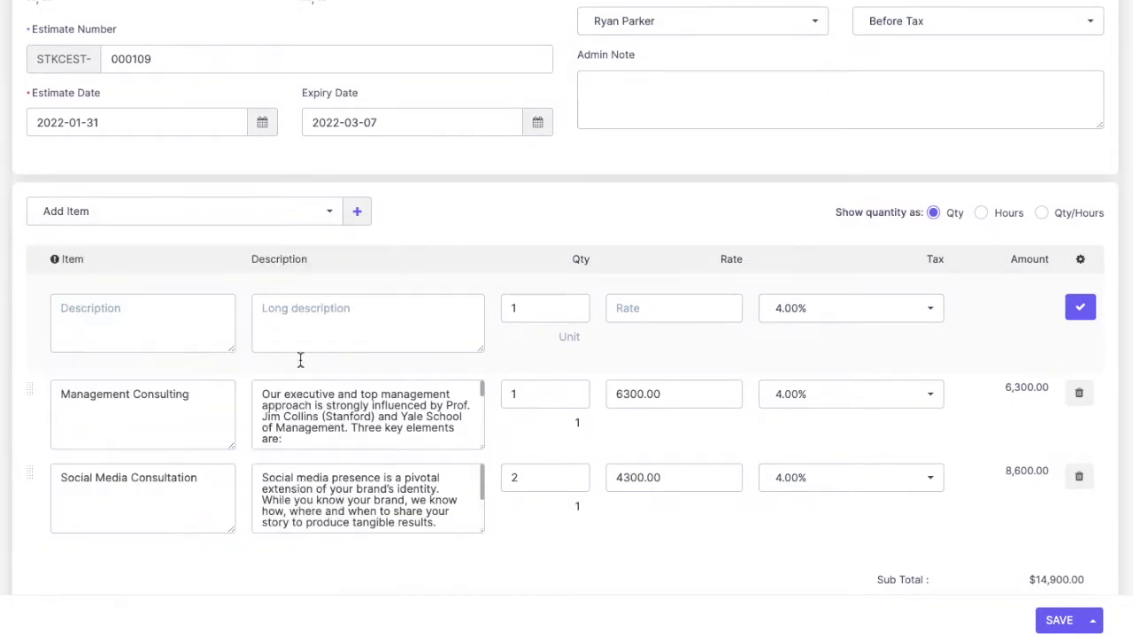
click(183, 324)
click(326, 212)
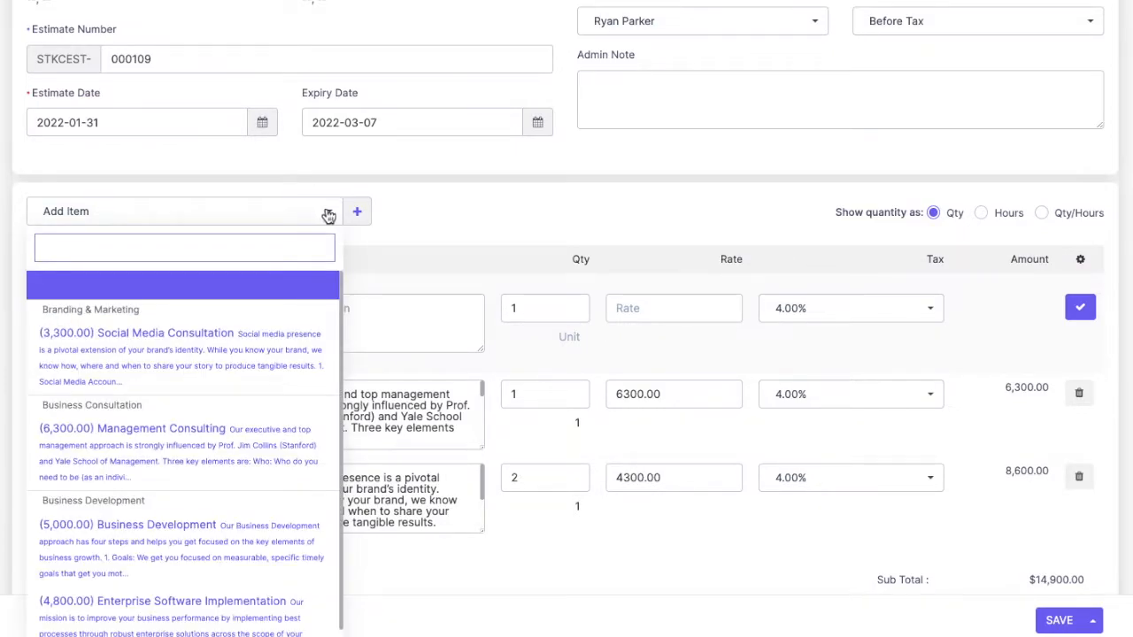
click(404, 236)
Step: Fill in a custom line item named "Transportation Charges" with the description "Transportation Charges for agreement signing"
click(196, 325)
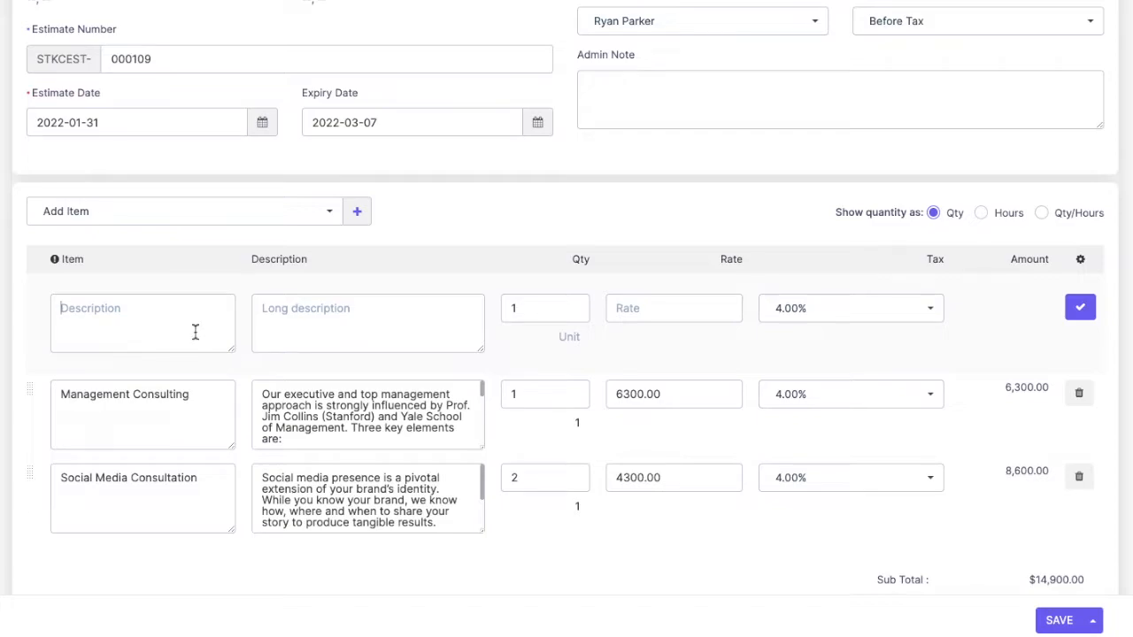
text(Transportation Charges)
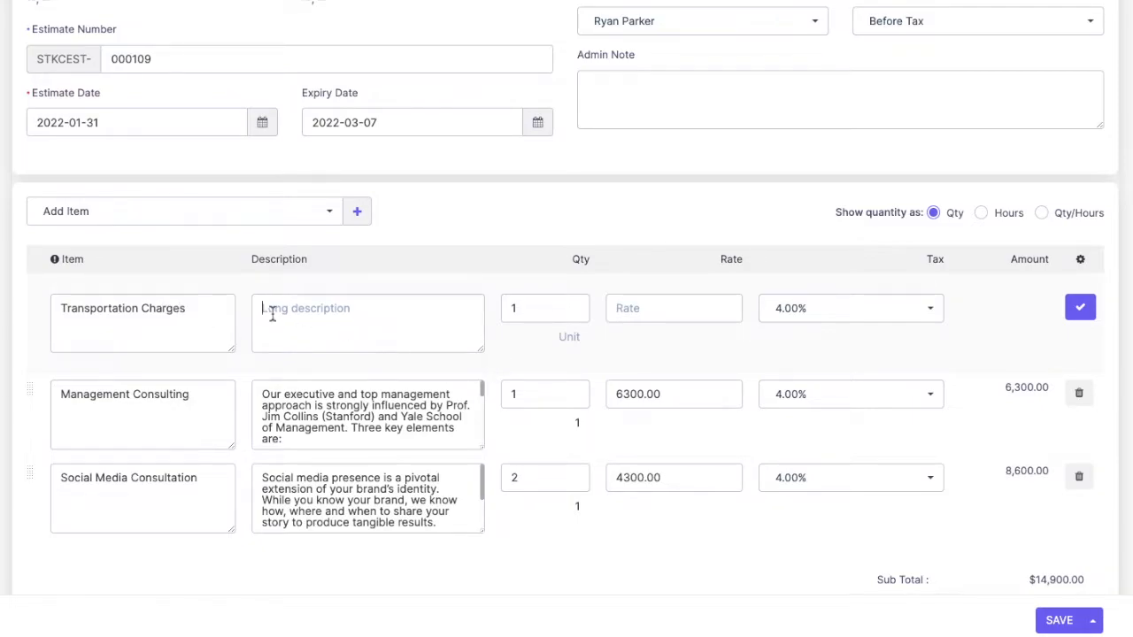
triple_click(225, 319)
key(ctrl+c)
click(322, 319)
key(ctrl+v)
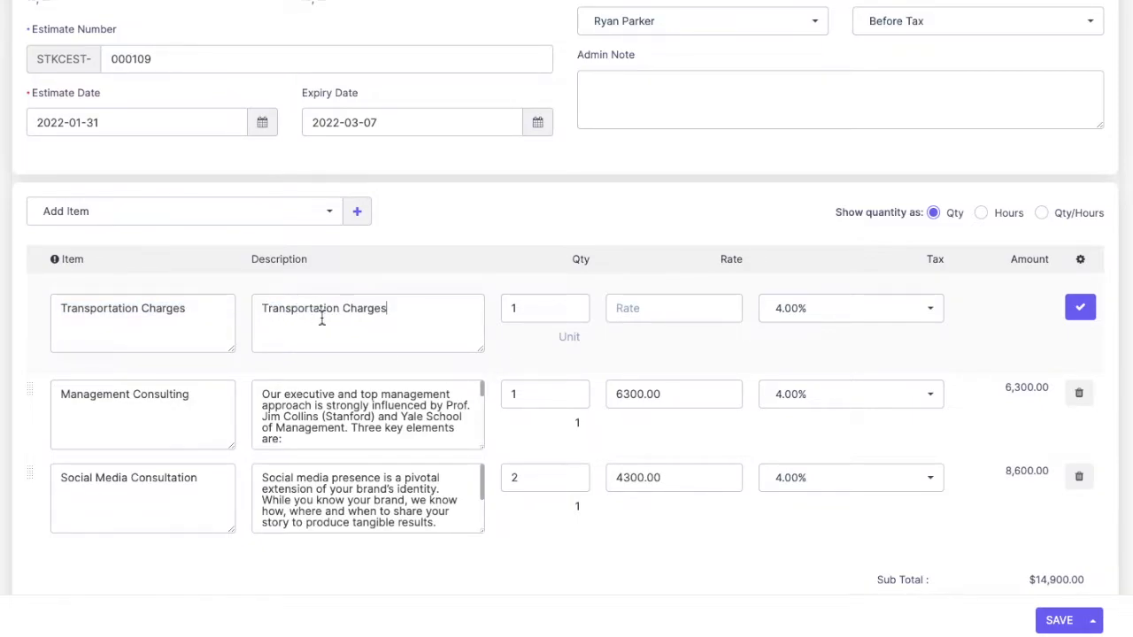
text(for agreement signing)
Step: Set the Transportation Charges rate to 100, keep its 4.00% tax, and add the line to the estimate
click(670, 303)
text(100)
click(940, 330)
click(941, 316)
click(966, 335)
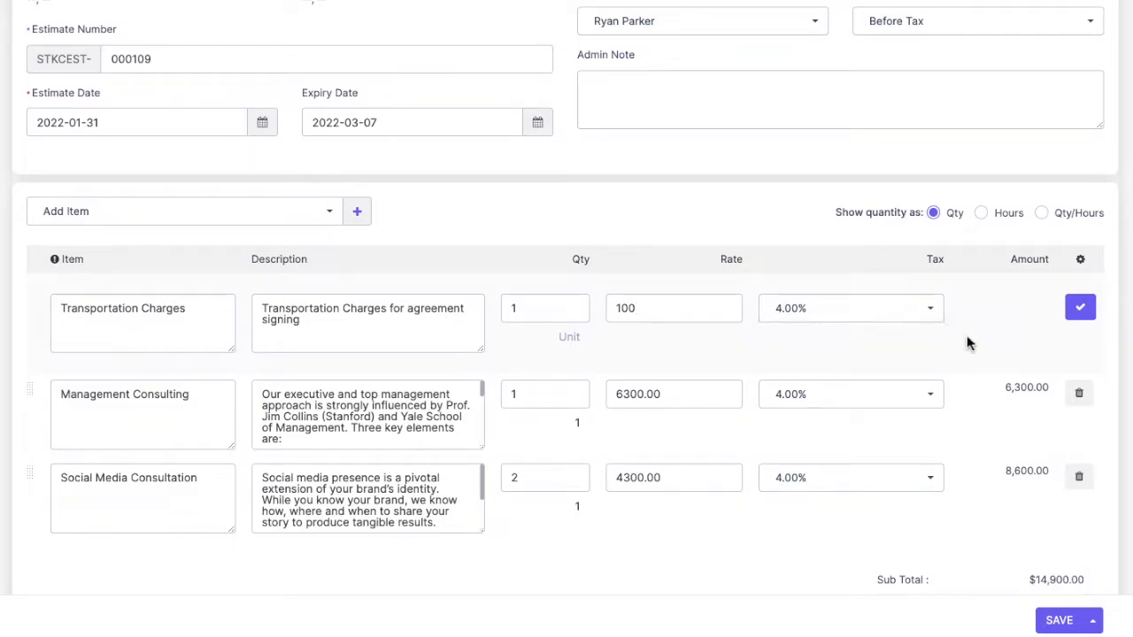
click(1081, 317)
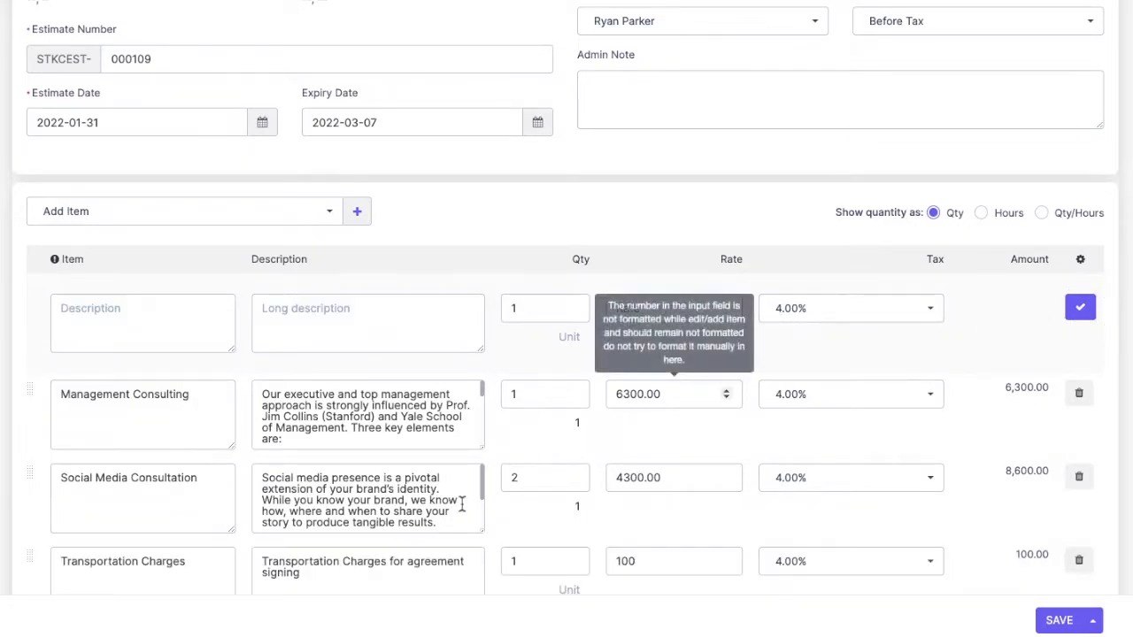
Step: Review the estimate's line items and totals, and examine its client note and terms and conditions
scroll(551, 399, down, 2)
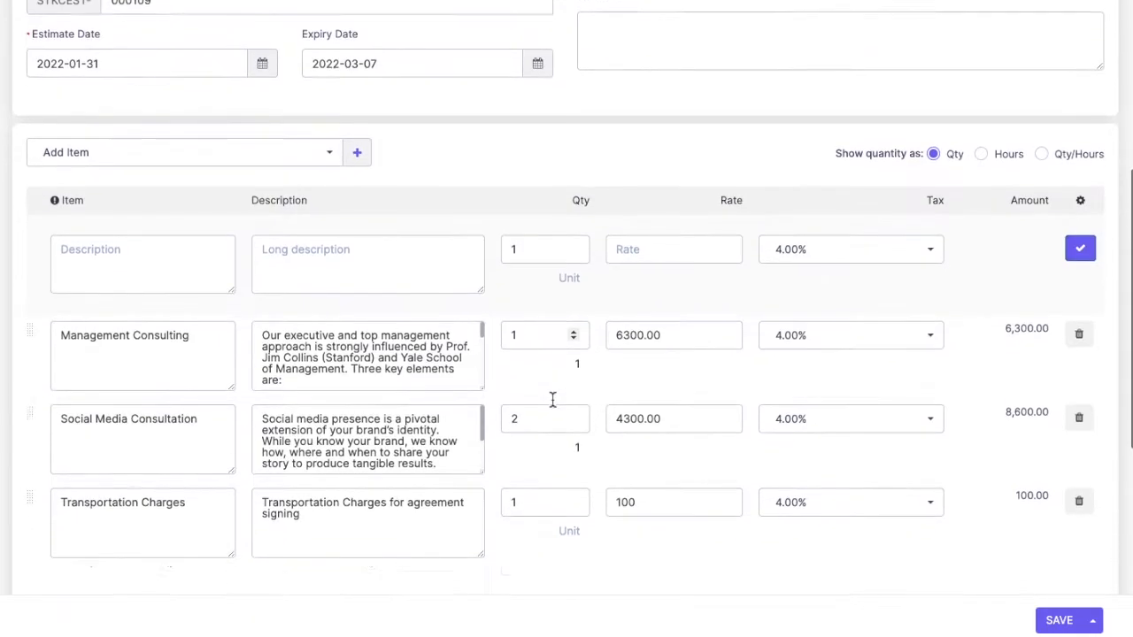
scroll(710, 512, down, 5)
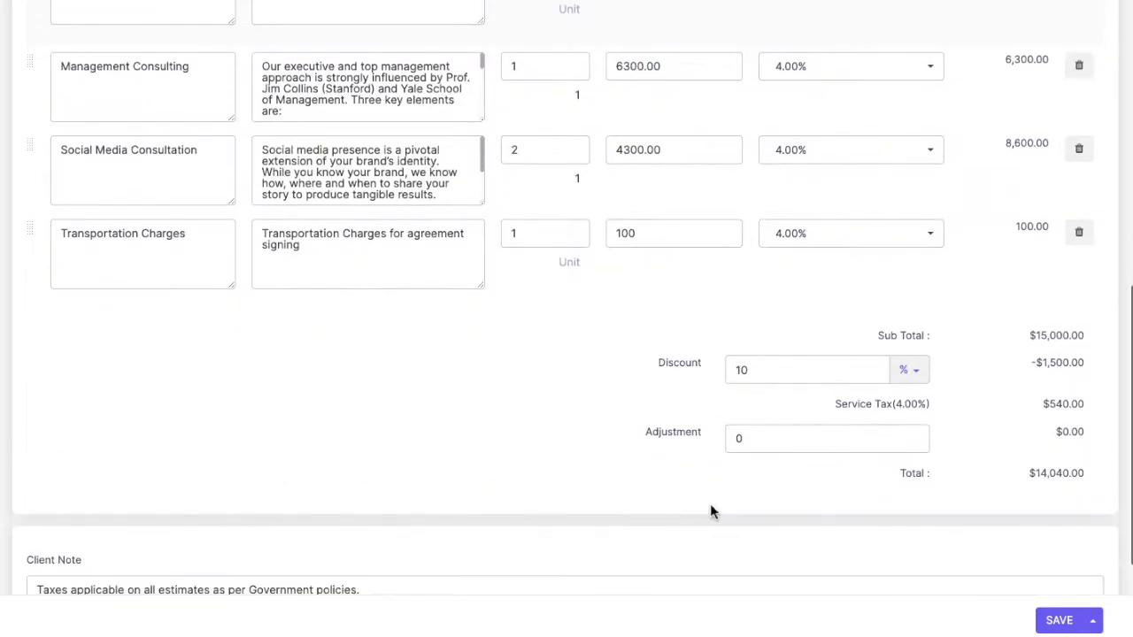
drag(25, 371, 164, 492)
click(230, 411)
click(183, 529)
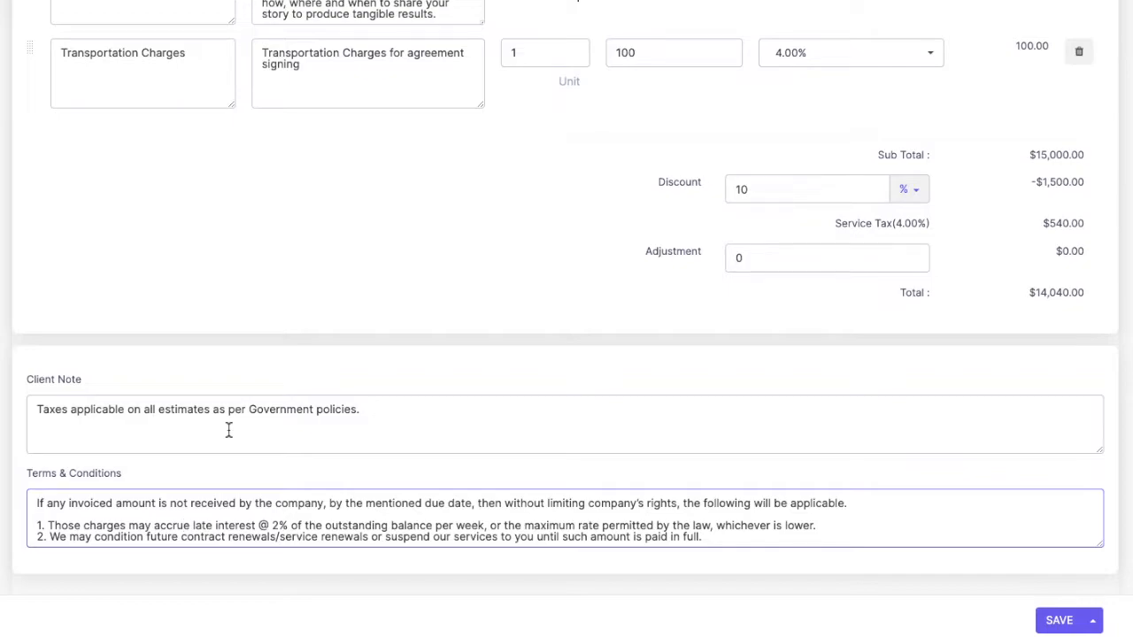
Step: Try prefixing the client note with "Clients note:" and remove the prefix again
drag(38, 407, 400, 410)
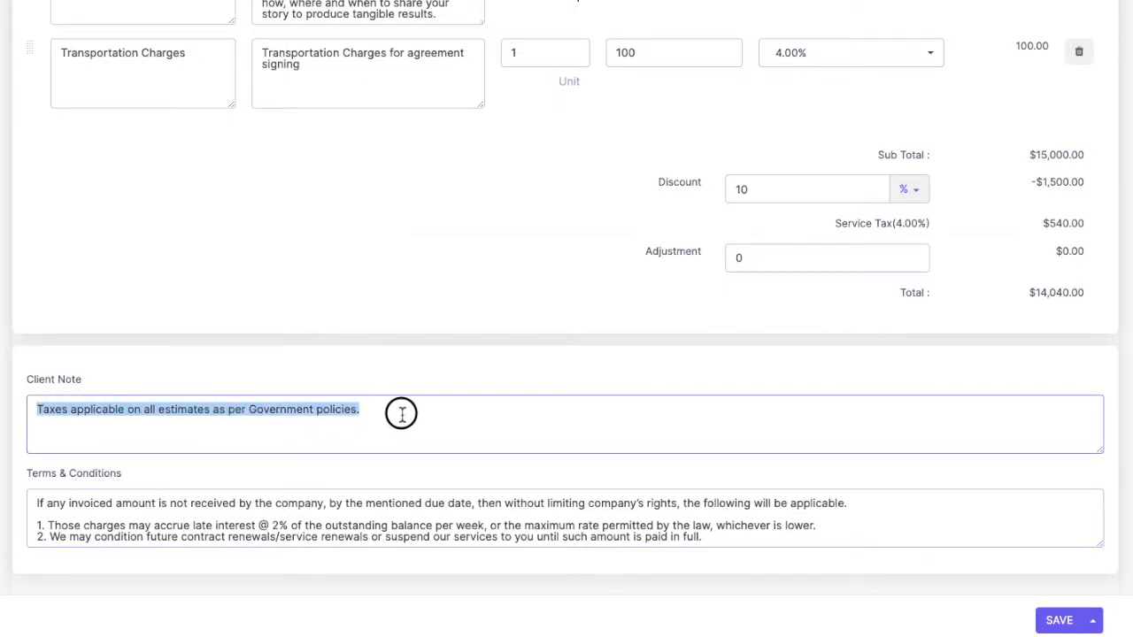
click(402, 409)
click(37, 408)
text(Clients note:)
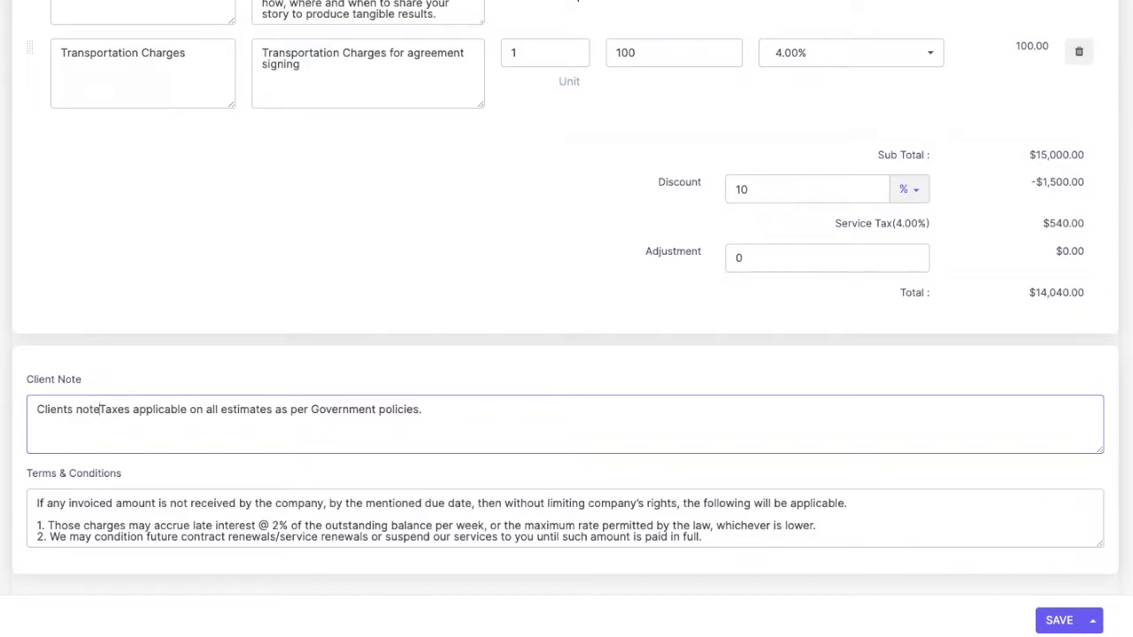
key(shift+Home)
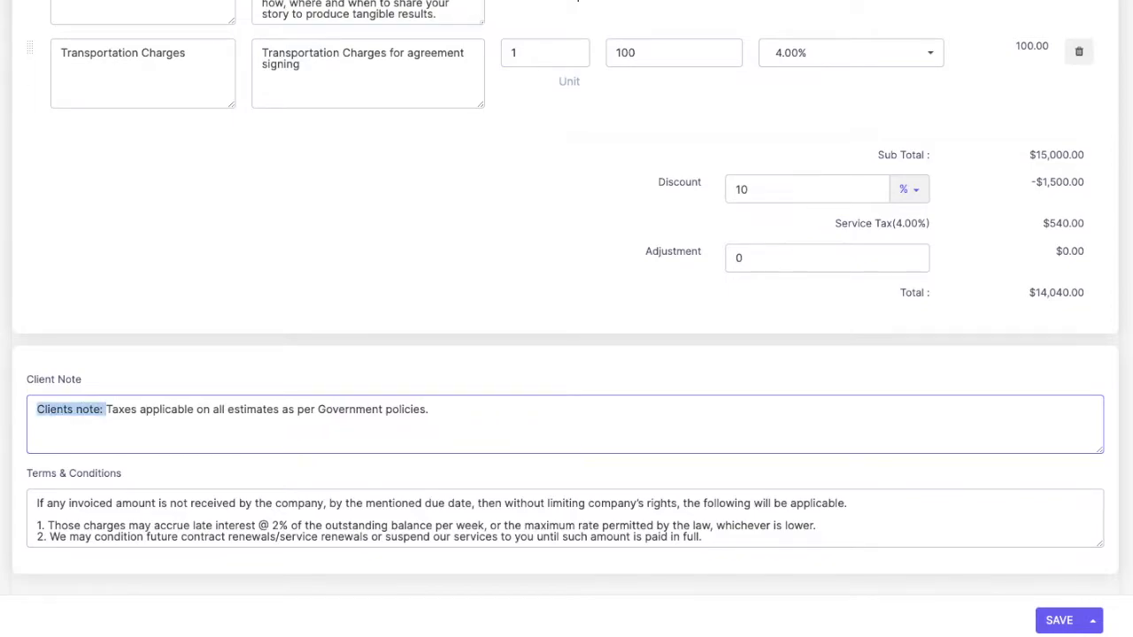
key(BackSpace)
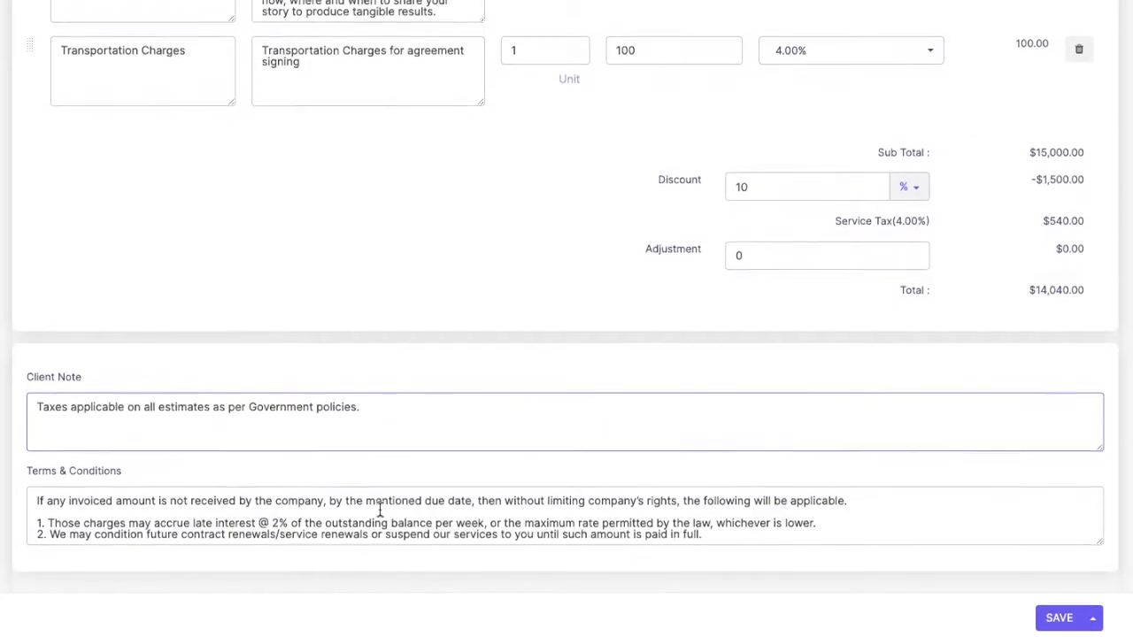
Step: Check the terms and line items once more and save the completed estimate for DQ Invetments
click(380, 511)
scroll(381, 514, up, 1)
scroll(782, 329, up, 10)
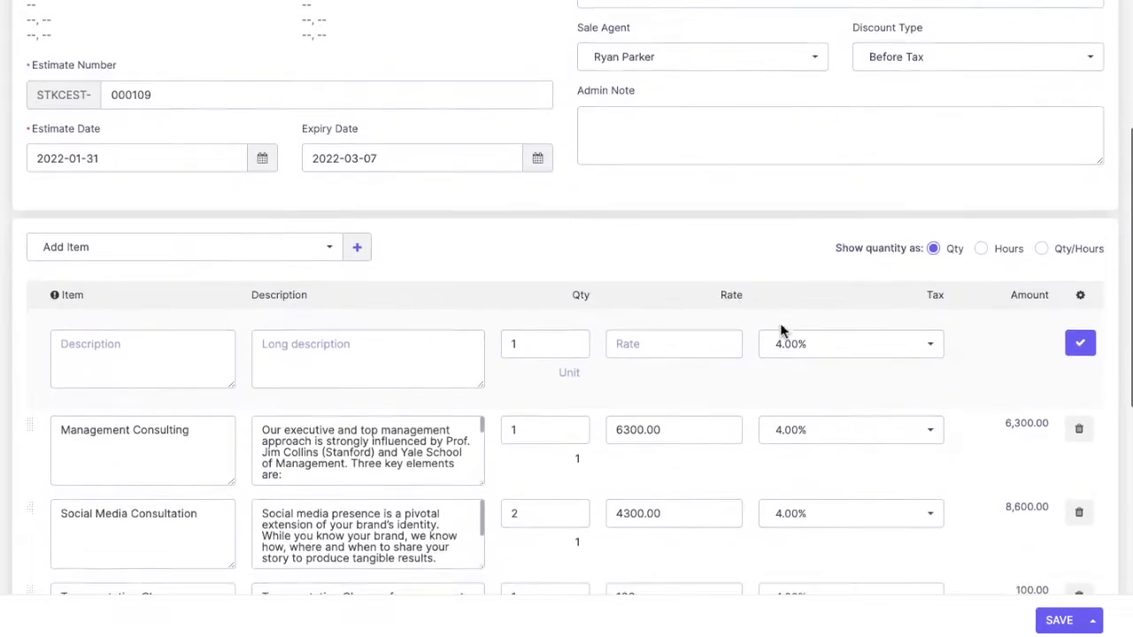
scroll(782, 329, down, 6)
click(1094, 622)
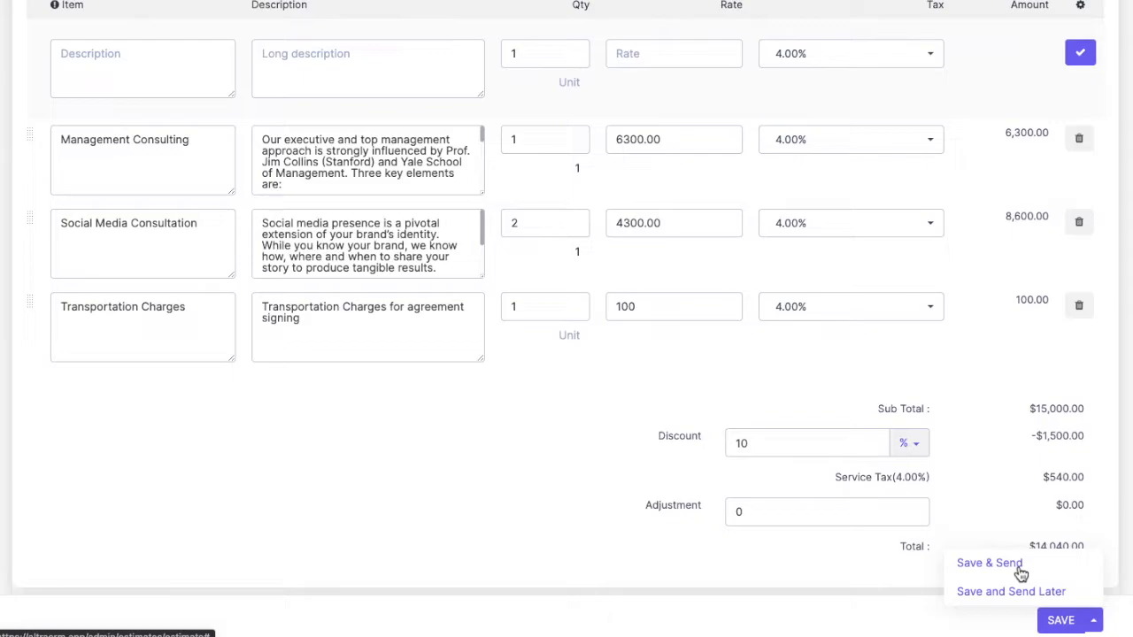
click(1063, 627)
click(1005, 566)
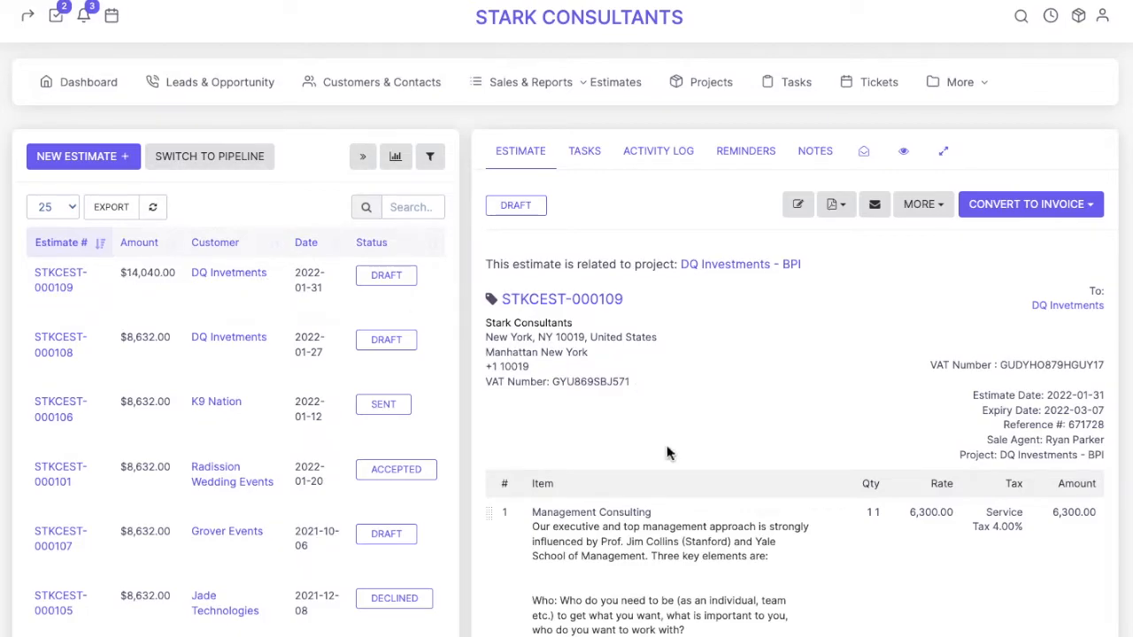
Step: Look over the saved estimate's details and its related tasks
scroll(668, 453, down, 6)
scroll(665, 449, up, 7)
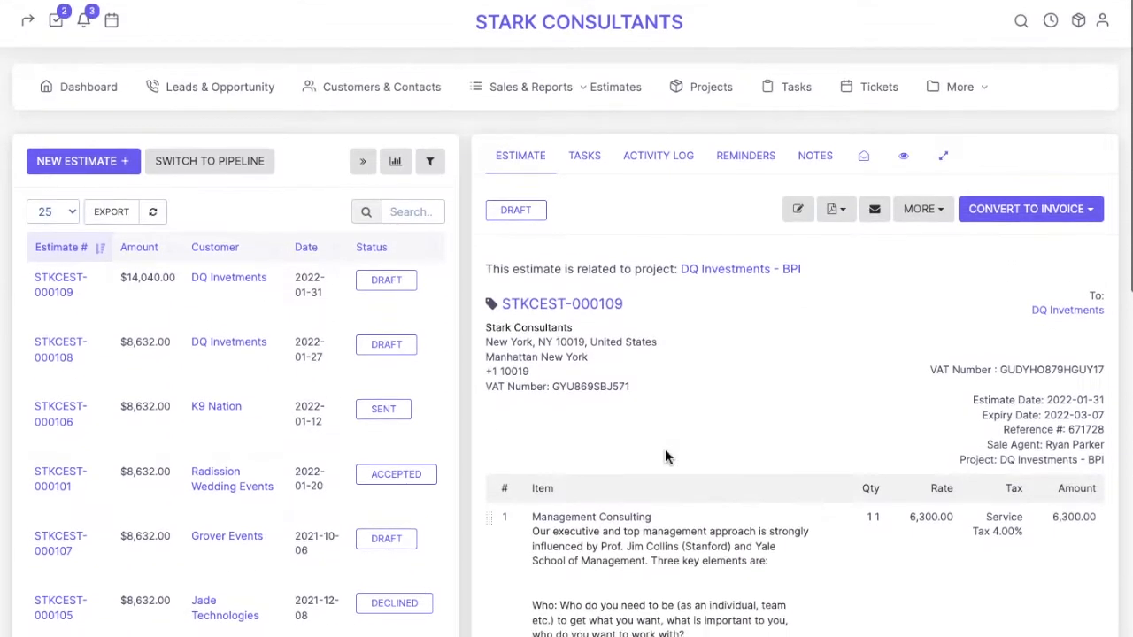
click(588, 160)
Step: Start a new reminder on the saved estimate and set its notification date to 2022-02-01 8:28 PM
click(776, 158)
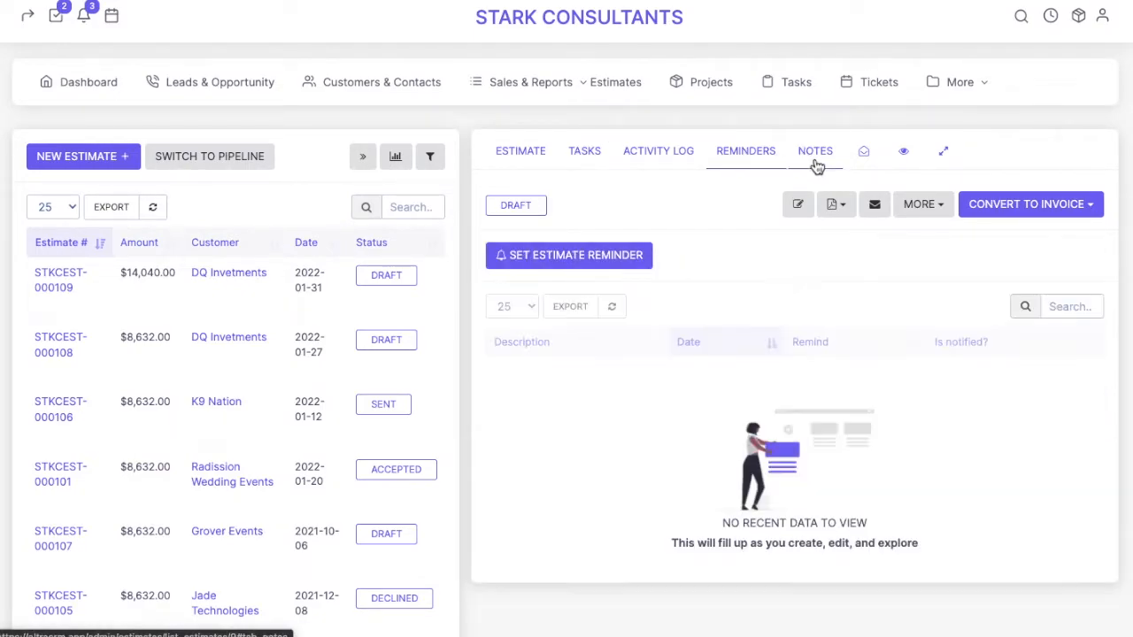
click(620, 258)
click(463, 121)
click(554, 153)
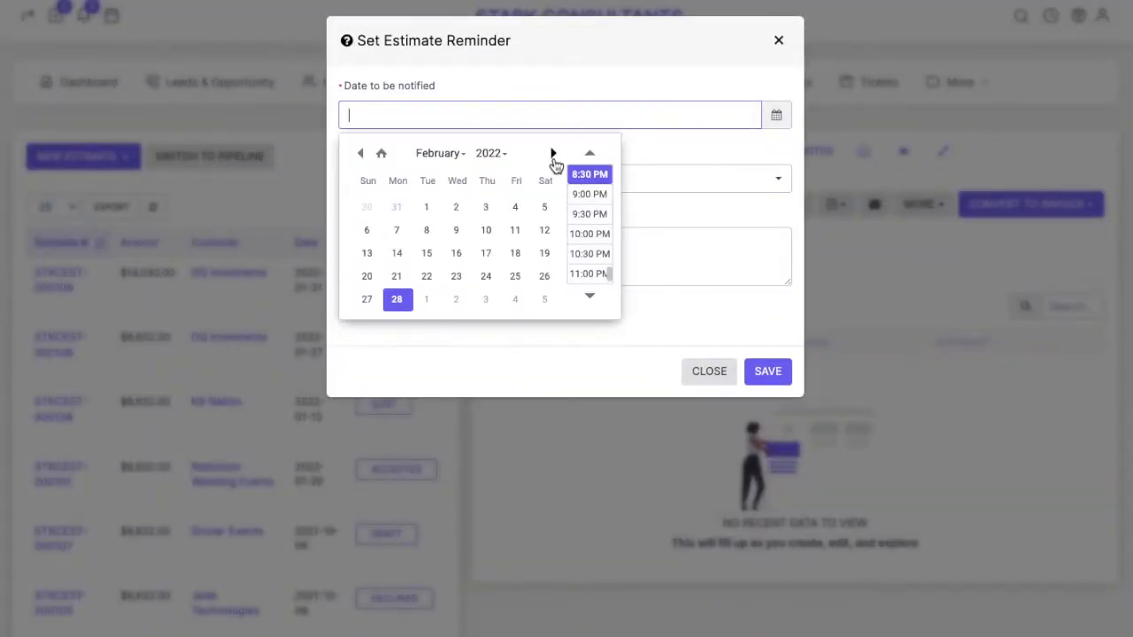
click(429, 211)
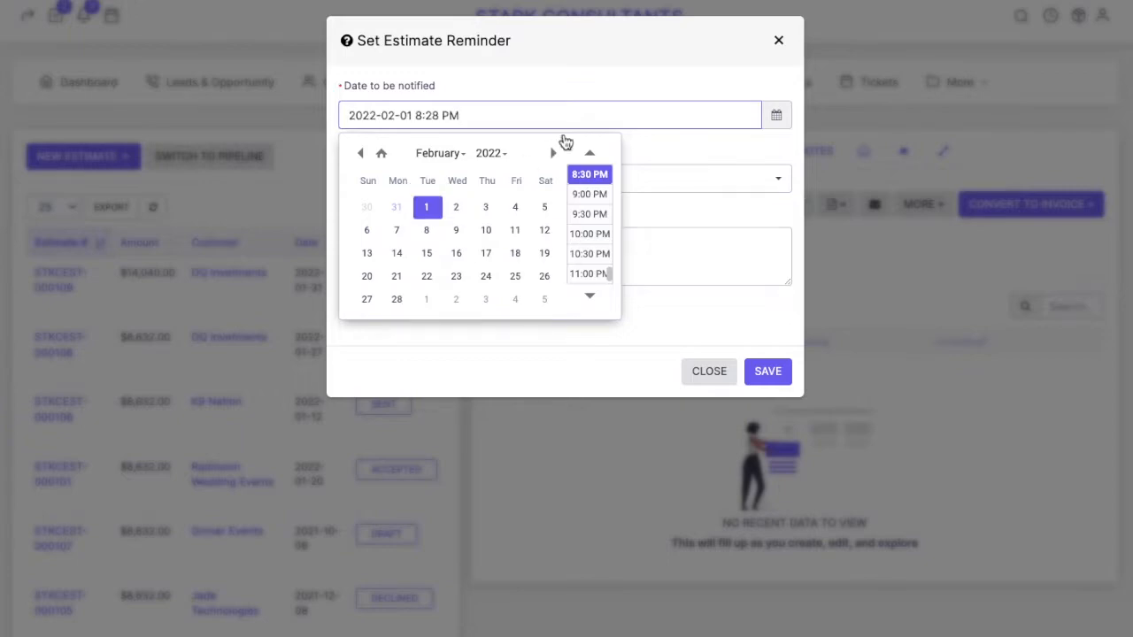
click(541, 80)
Step: Assign the reminder to another staff member, describe it as "Contact customer", enable its email notification and save it
click(413, 180)
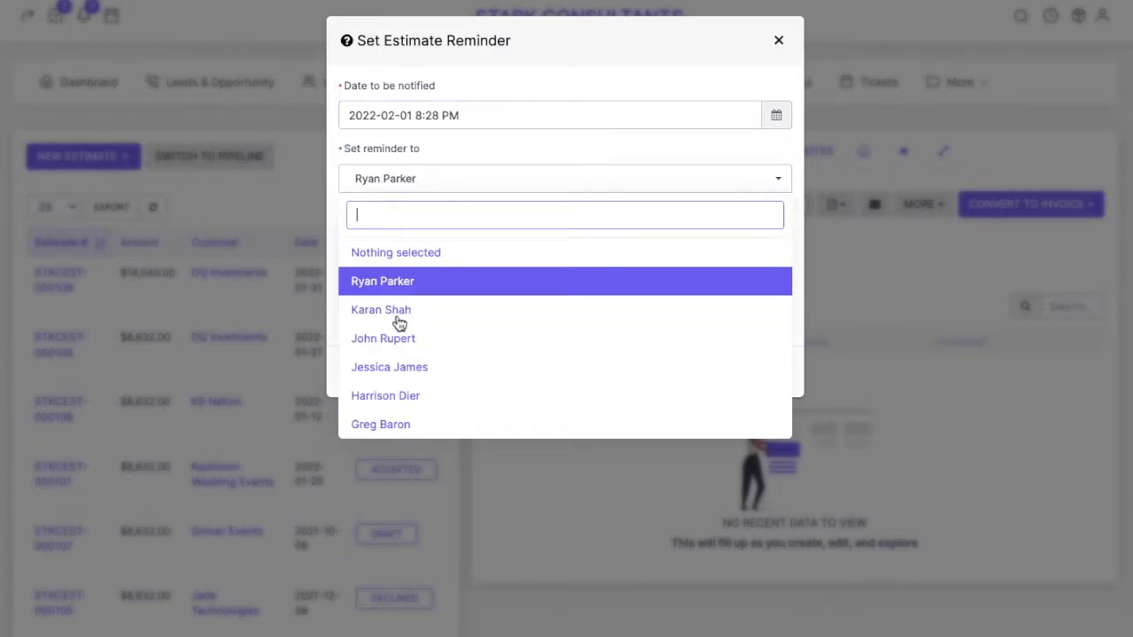
click(395, 315)
click(413, 244)
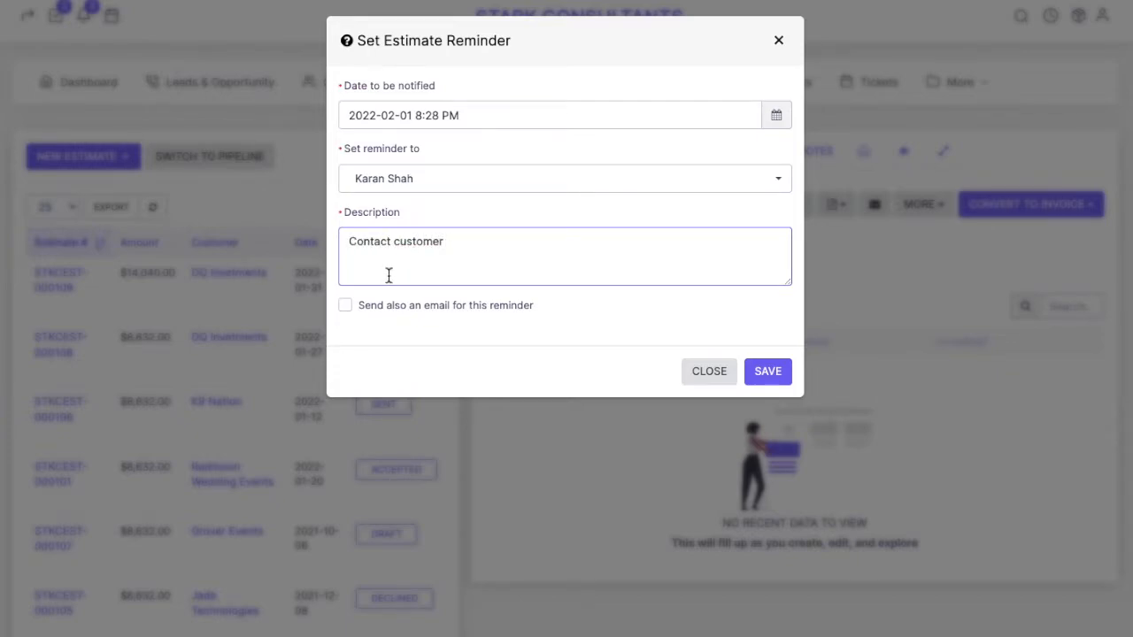
click(347, 305)
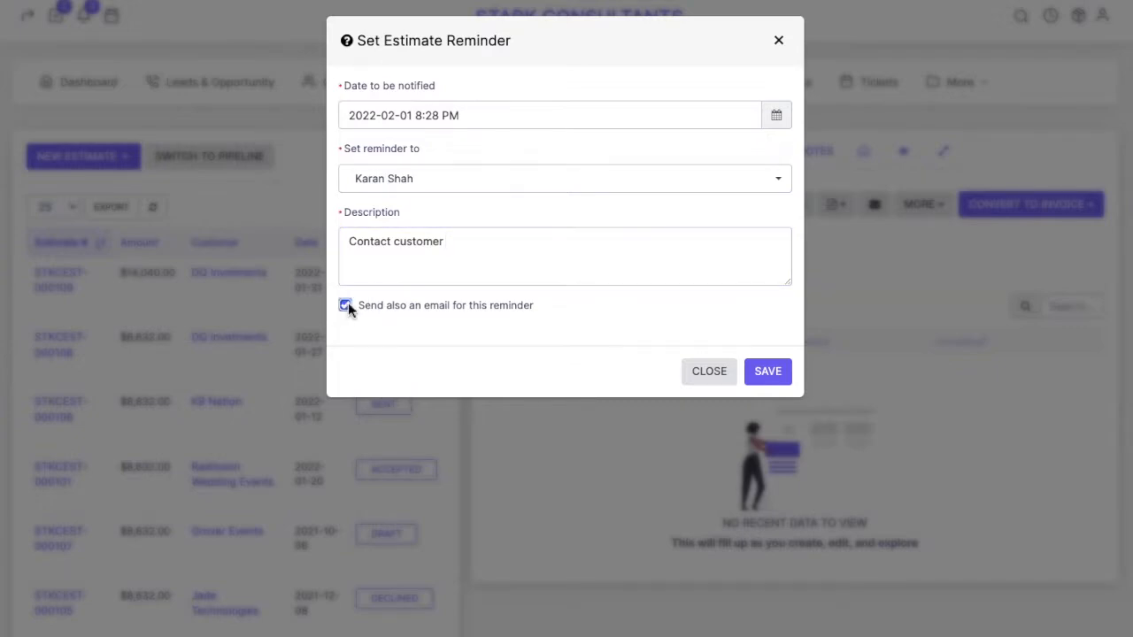
click(769, 373)
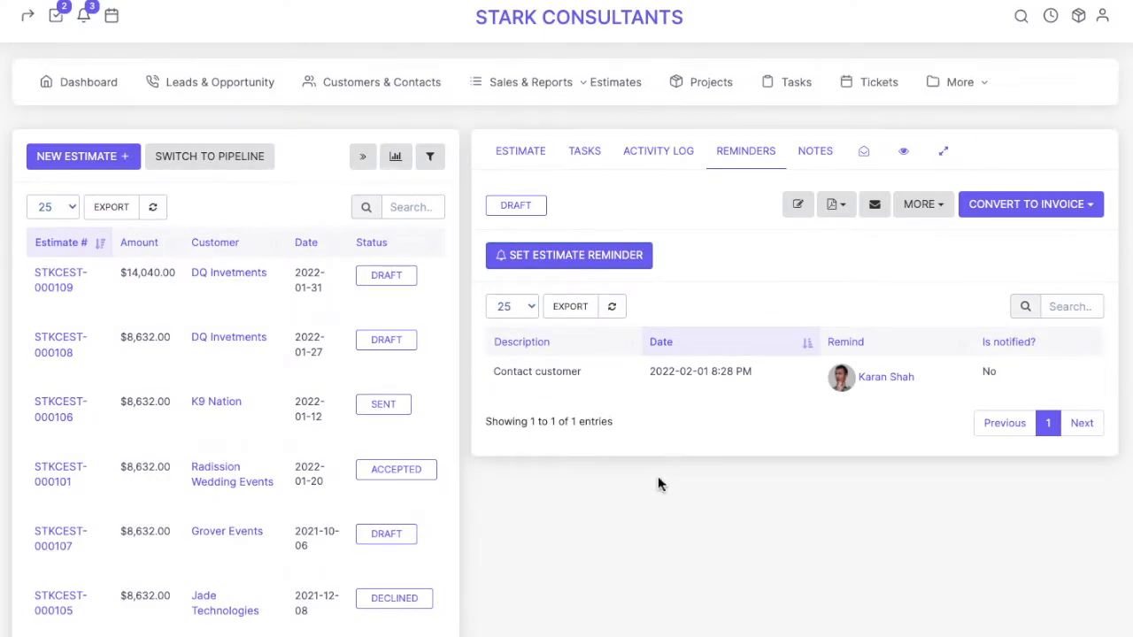
Step: Check the saved reminder and return to the full-width estimates list
scroll(659, 476, down, 3)
scroll(658, 477, up, 2)
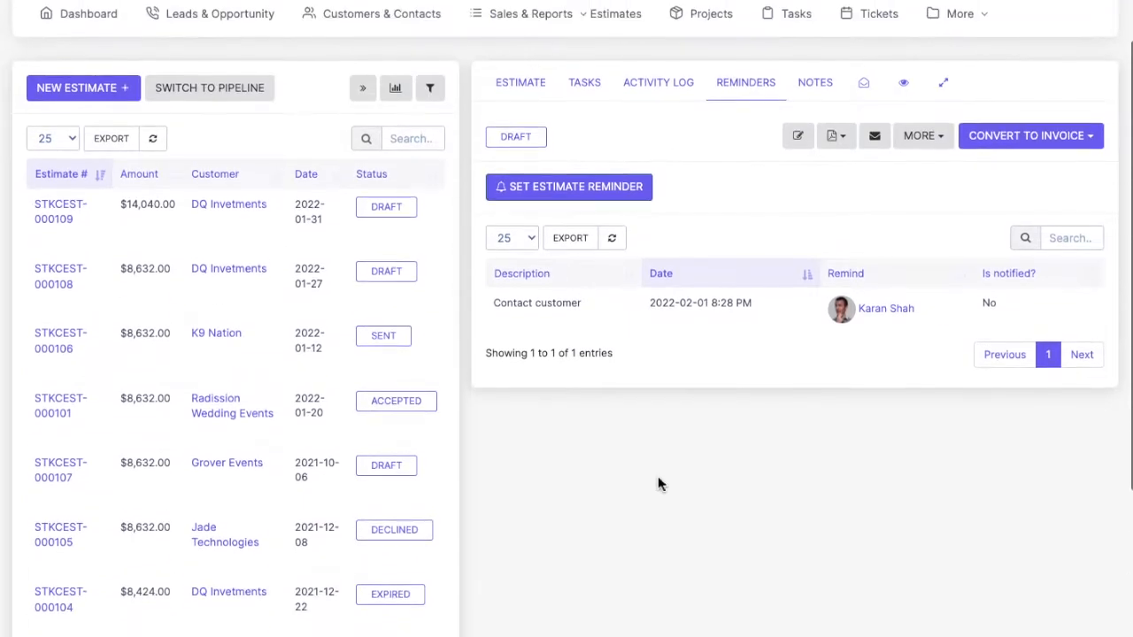
scroll(657, 478, up, 2)
click(362, 158)
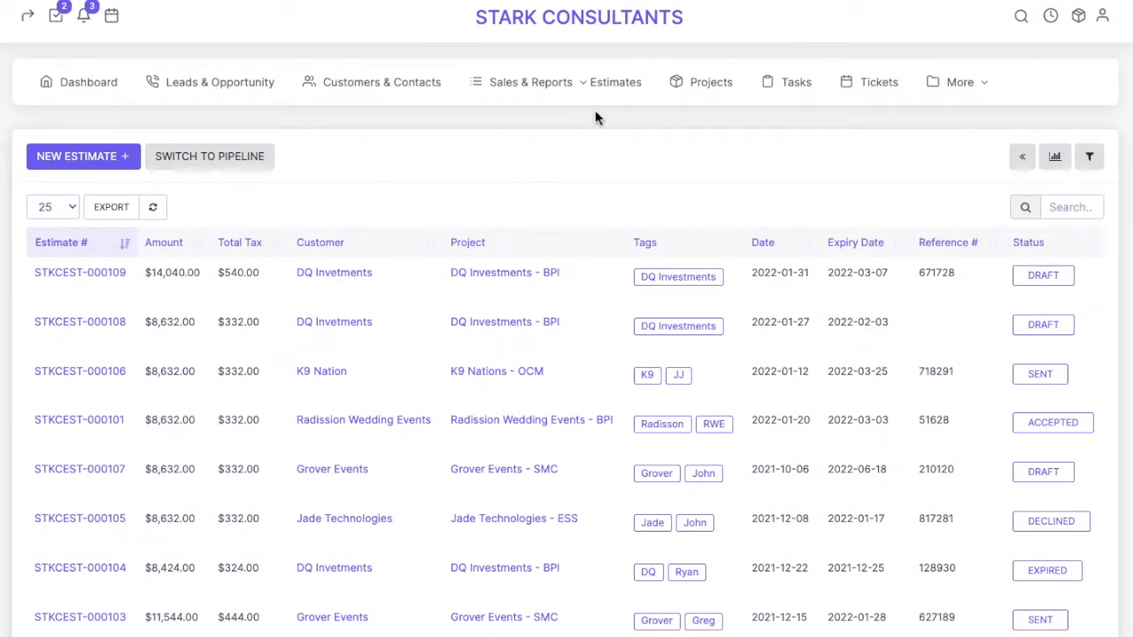
Step: Go to the Invoices section and examine the 2022 invoice summary and the available invoice filters
click(582, 95)
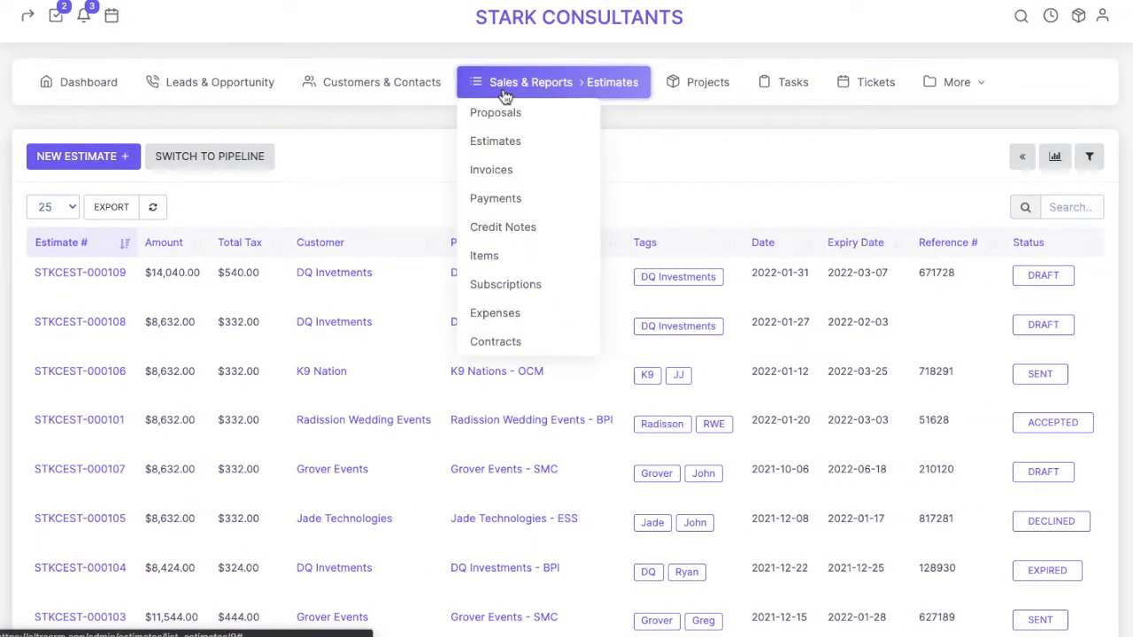
click(507, 170)
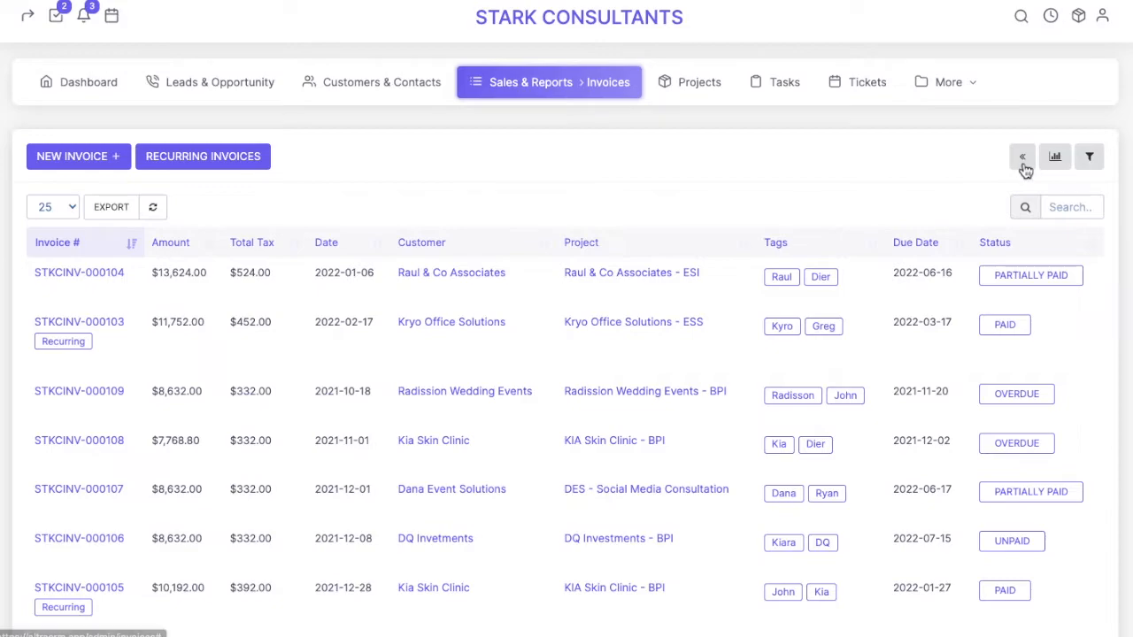
click(1058, 164)
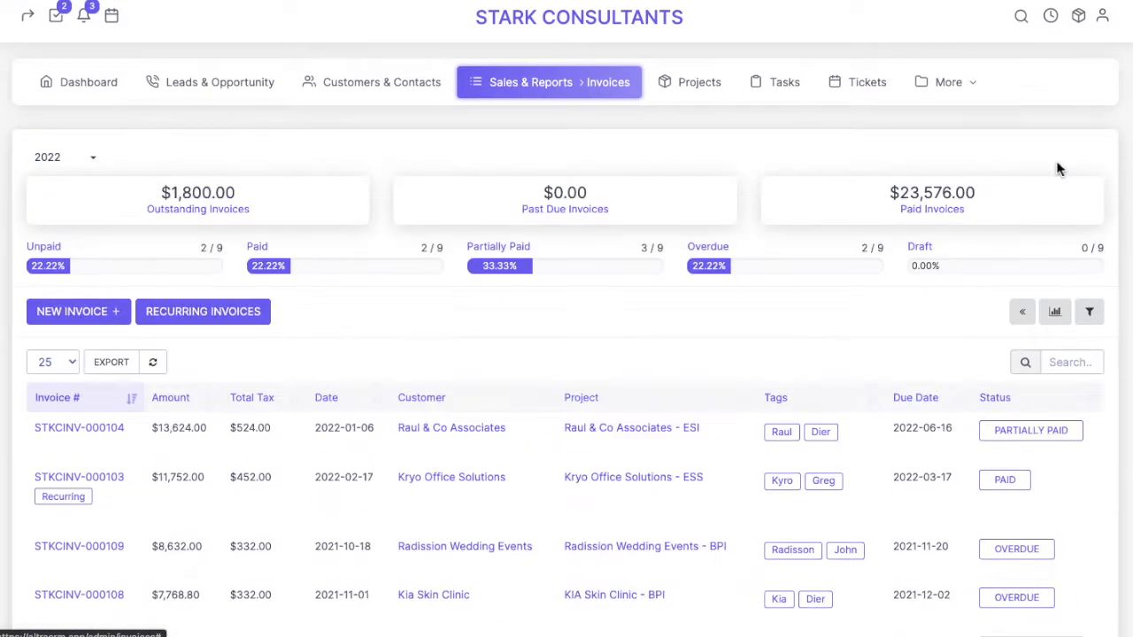
click(1088, 320)
click(716, 342)
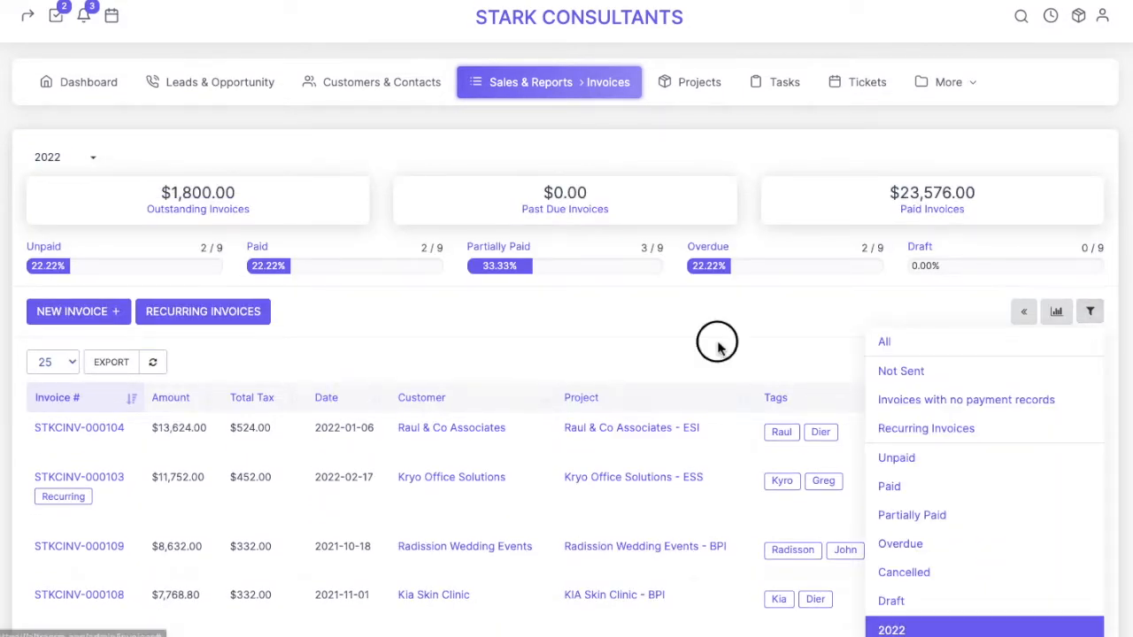
click(1058, 320)
scroll(352, 301, down, 1)
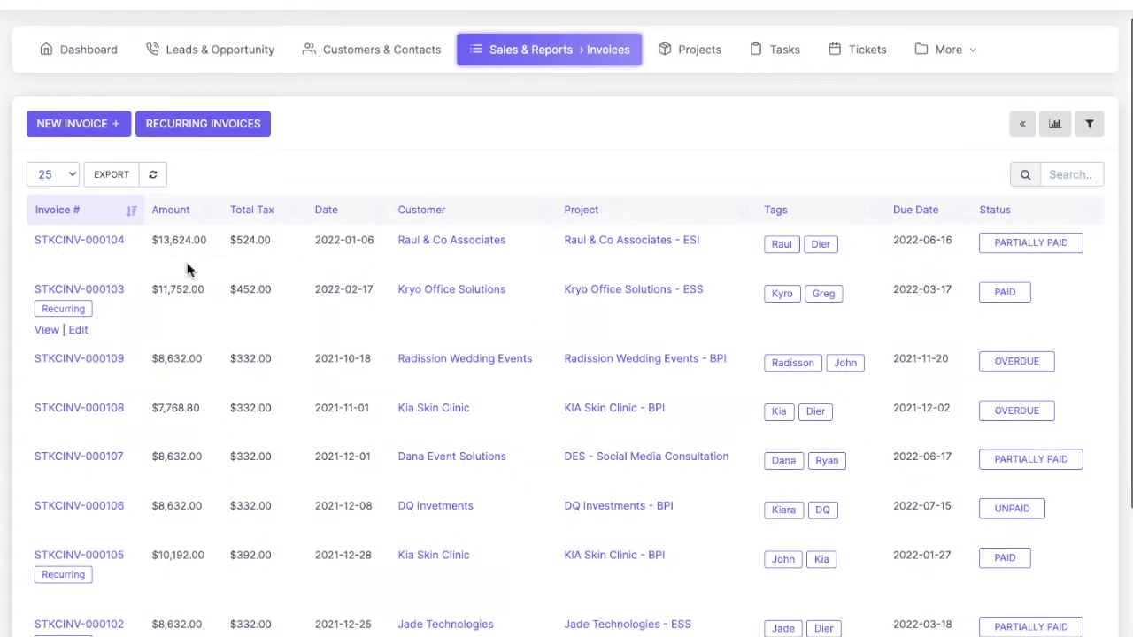
Step: Open the Raul & Co Associates invoice and look at its tasks, reminders and recorded payments
click(59, 246)
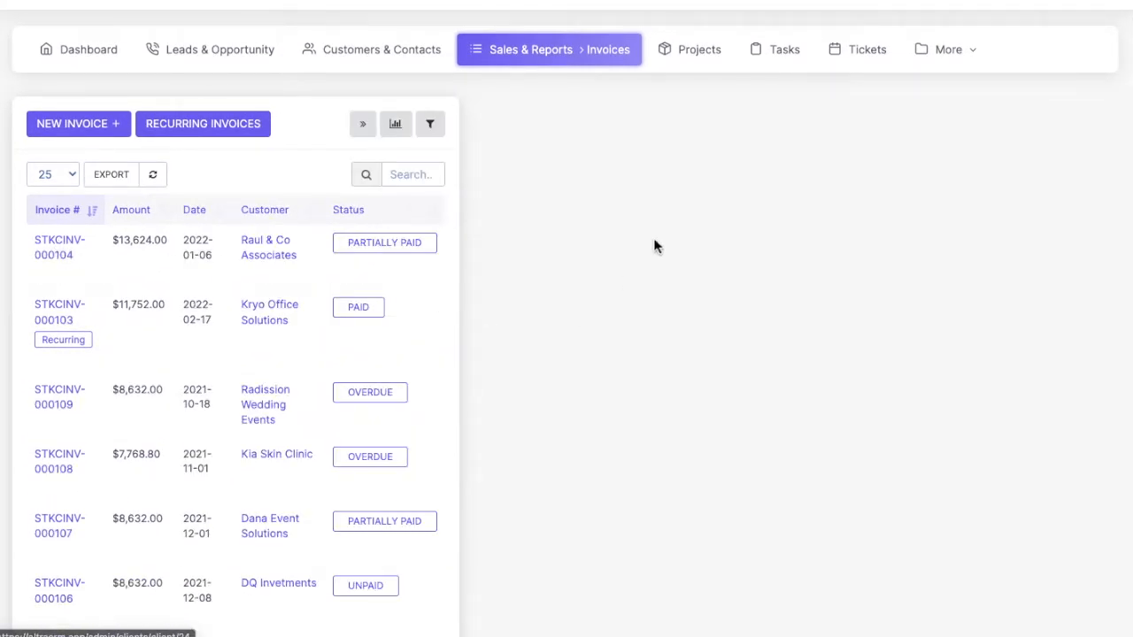
scroll(708, 261, up, 1)
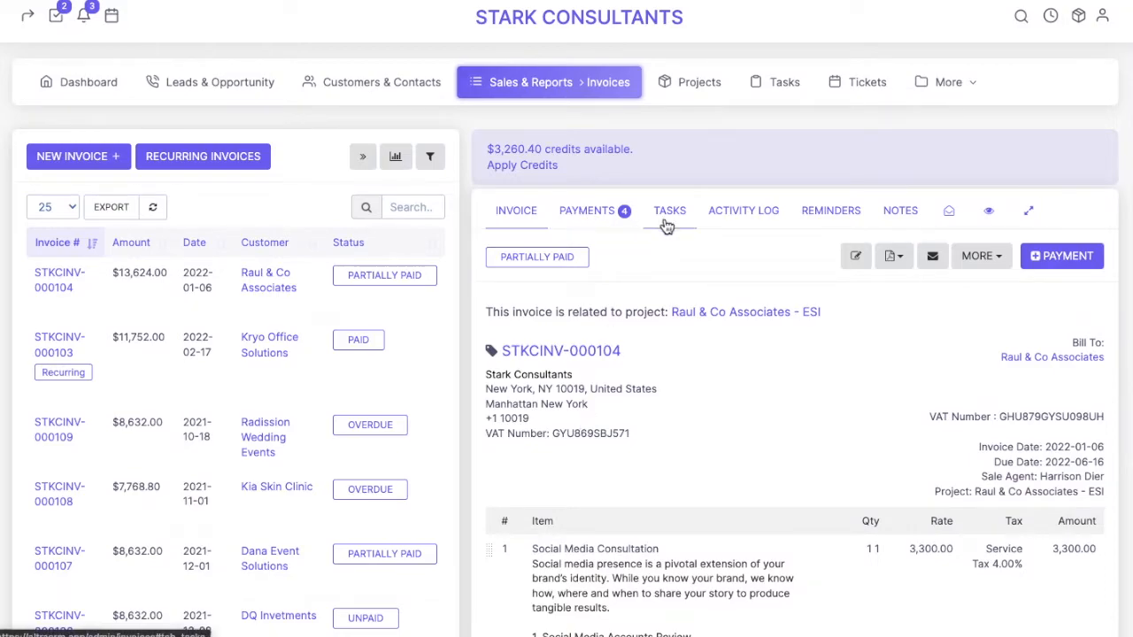
click(666, 219)
click(845, 214)
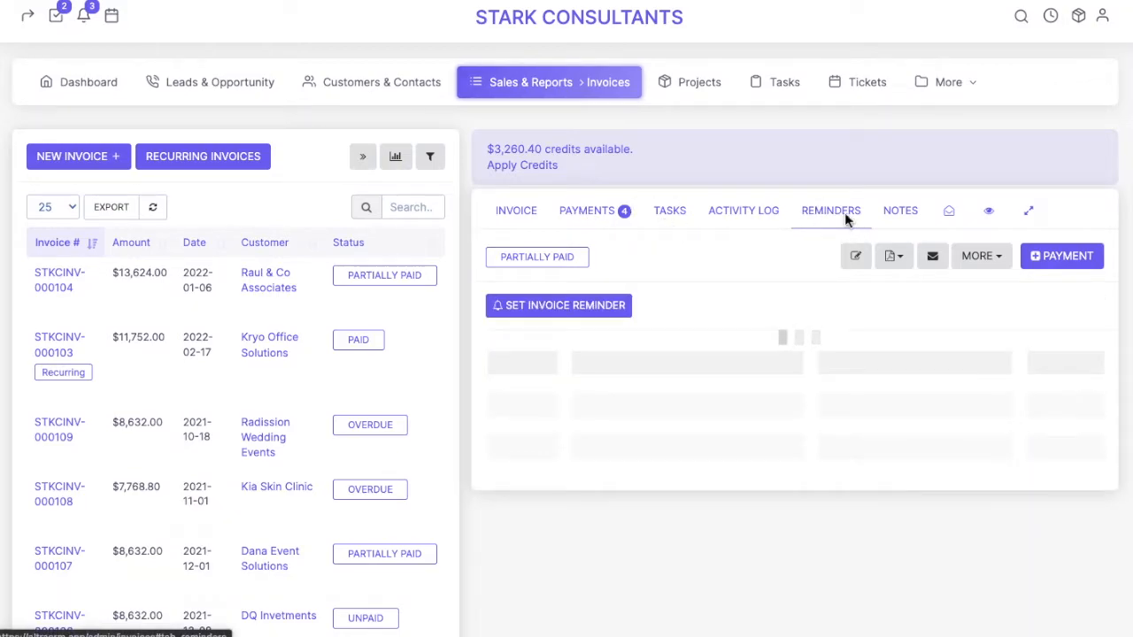
click(601, 211)
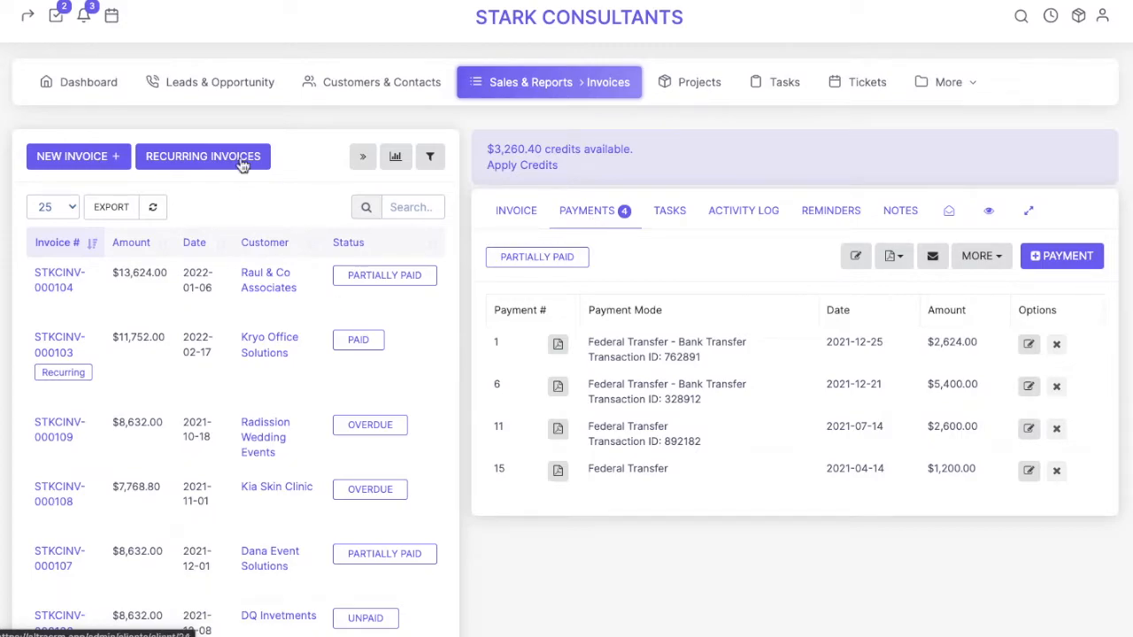
Step: Start a new invoice and choose DQ Invetments as its customer
click(92, 167)
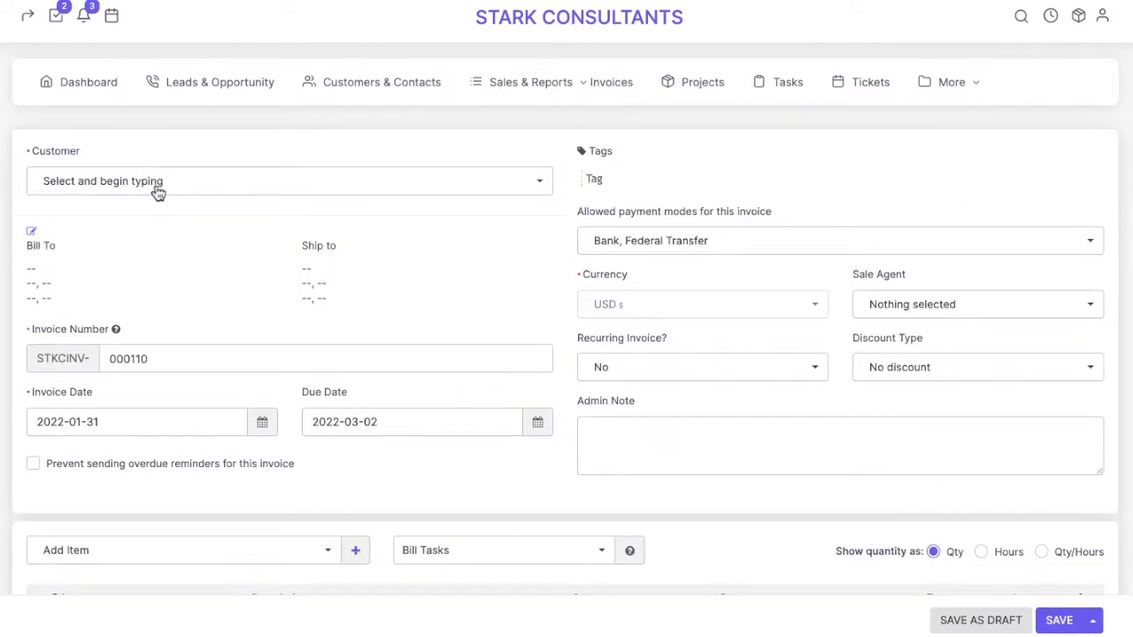
click(157, 192)
text(d)
key(BackSpace)
text(d)
click(112, 284)
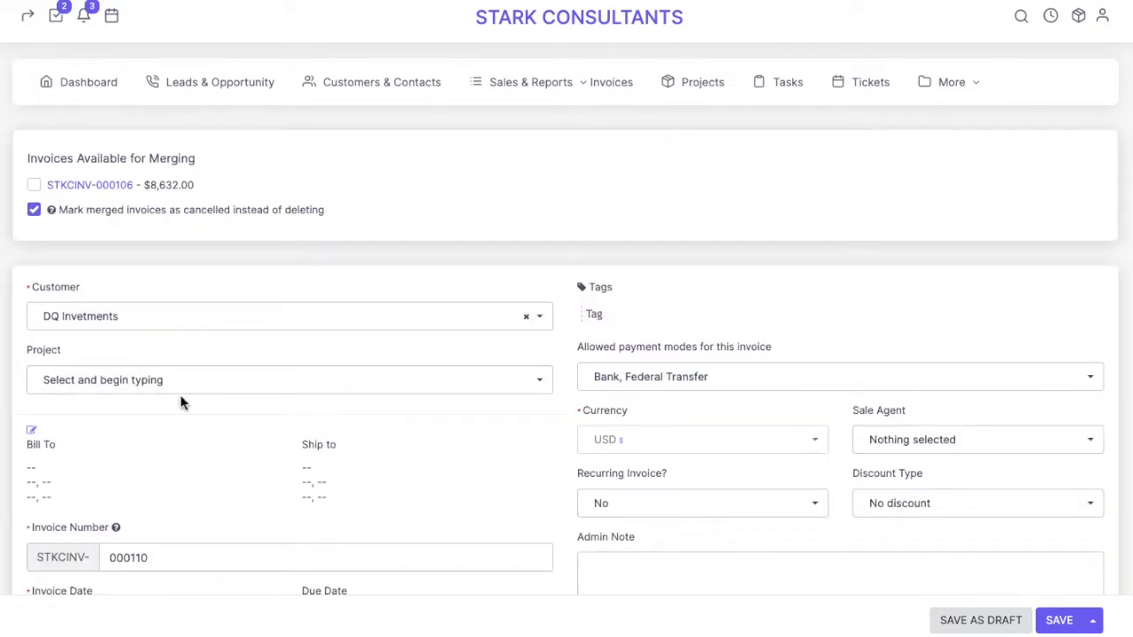
Step: Link the new invoice to the project "#4 - DQ Investments - BPI - DQ Invetments"
click(93, 391)
text(a)
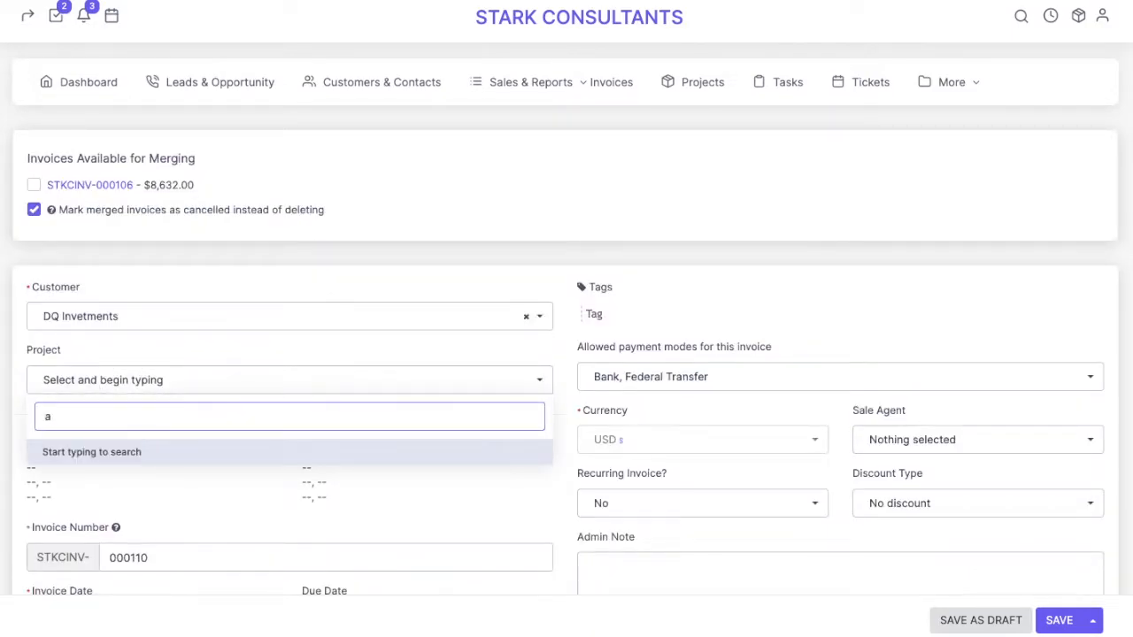
click(128, 450)
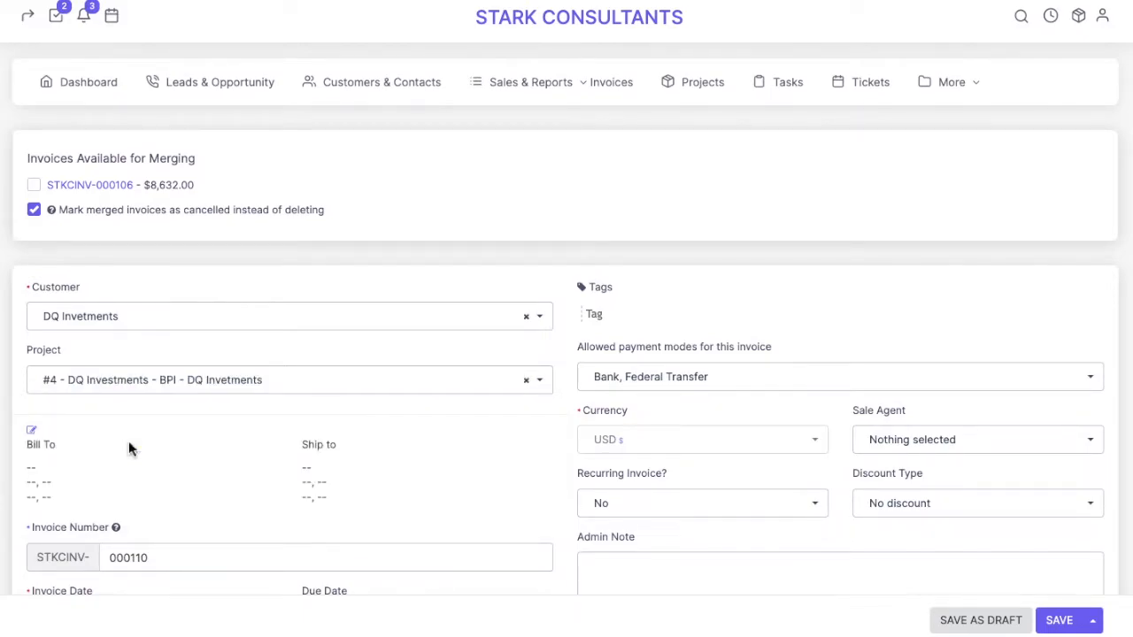
Step: Try selecting DQ Invetments' existing invoice for merging into the new invoice and clear the selection again
scroll(109, 386, down, 1)
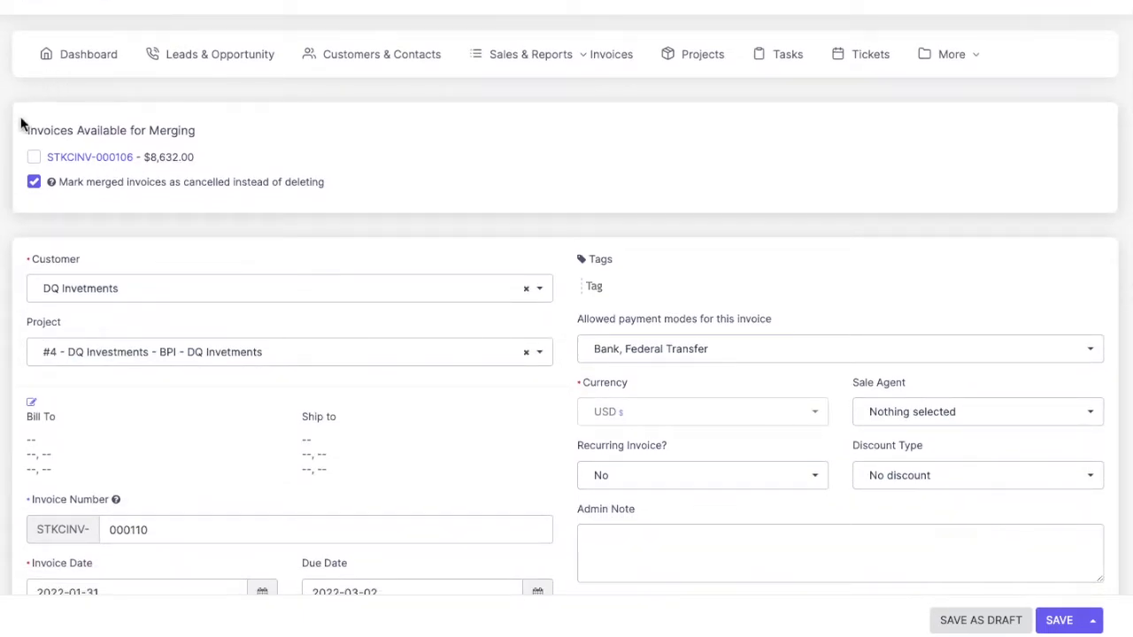
click(33, 163)
click(34, 159)
scroll(316, 375, down, 1)
scroll(316, 374, up, 1)
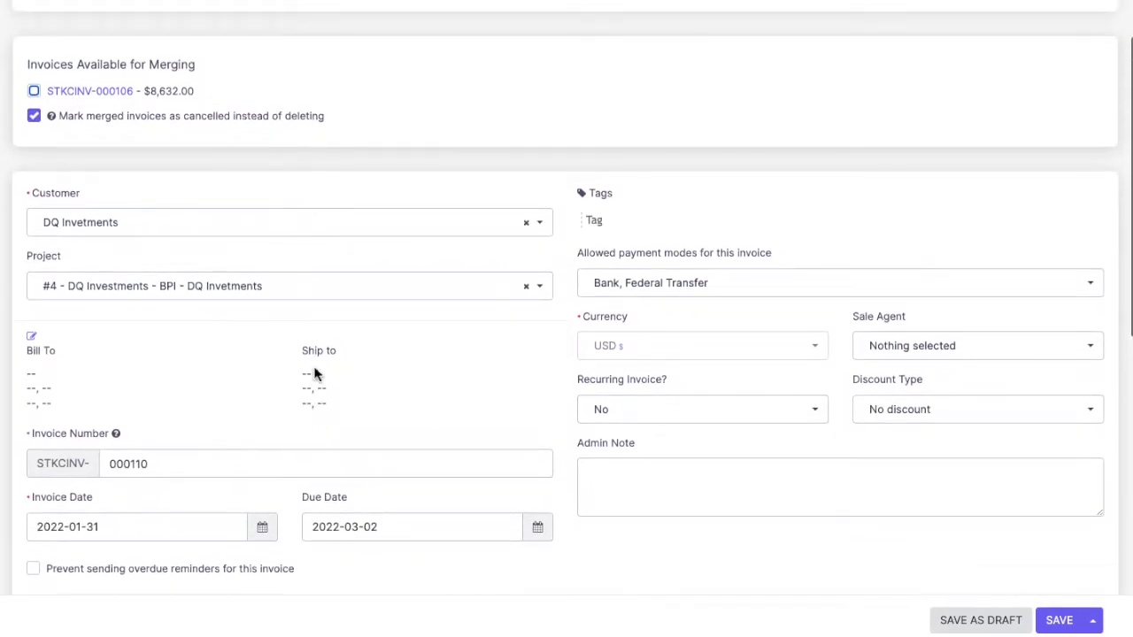
Step: Set the new invoice's due date to 2022-03-09
scroll(333, 300, down, 1)
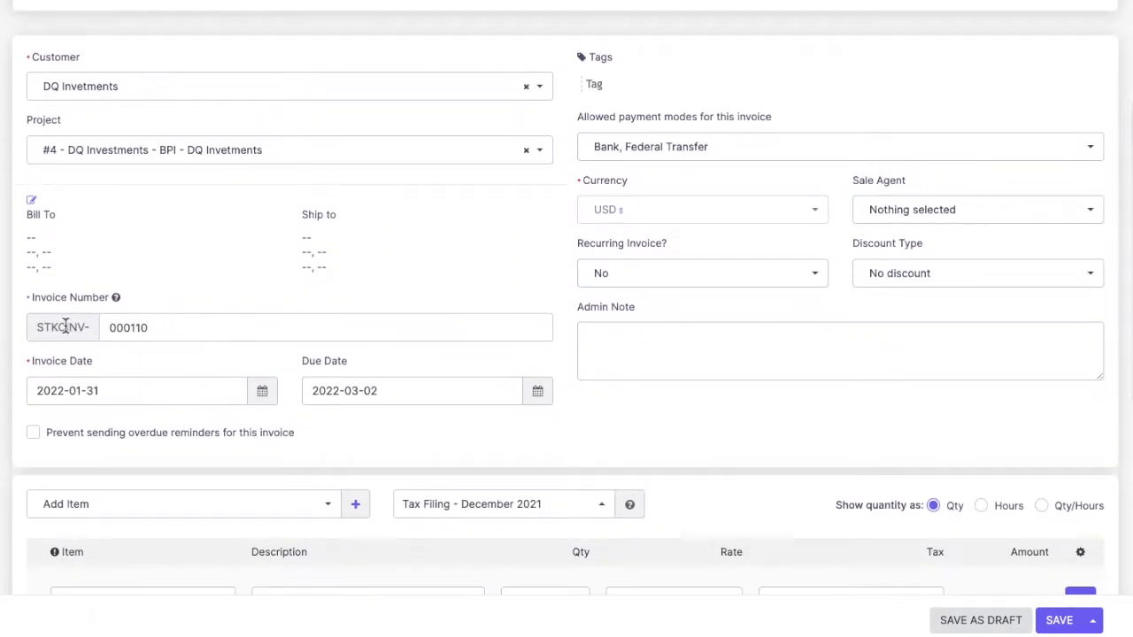
drag(30, 325, 191, 327)
click(191, 334)
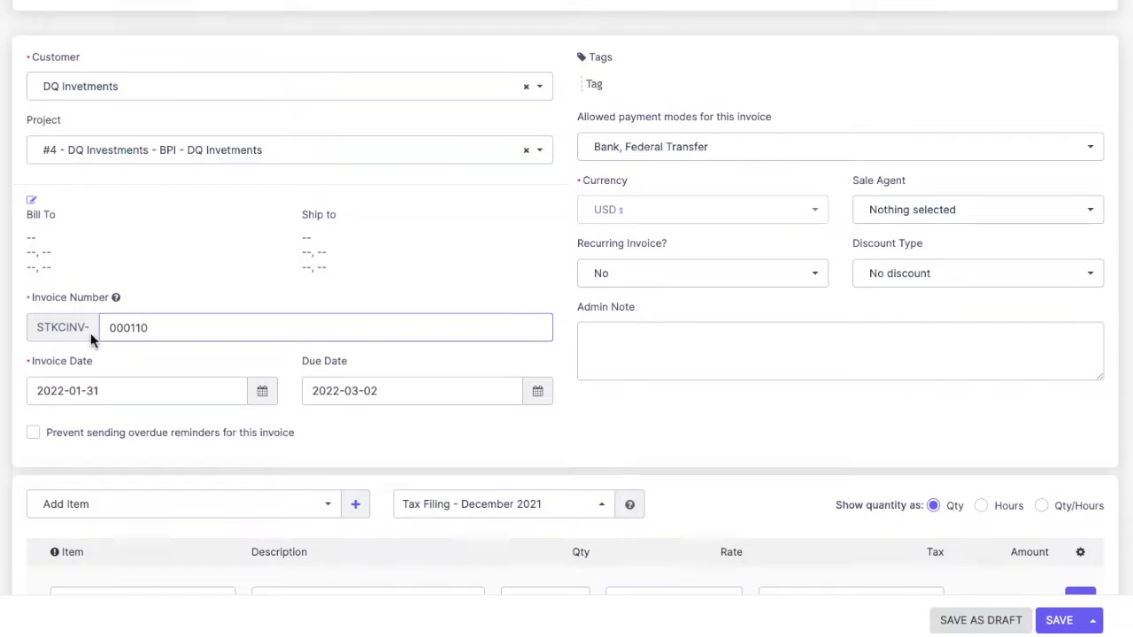
scroll(174, 350, down, 1)
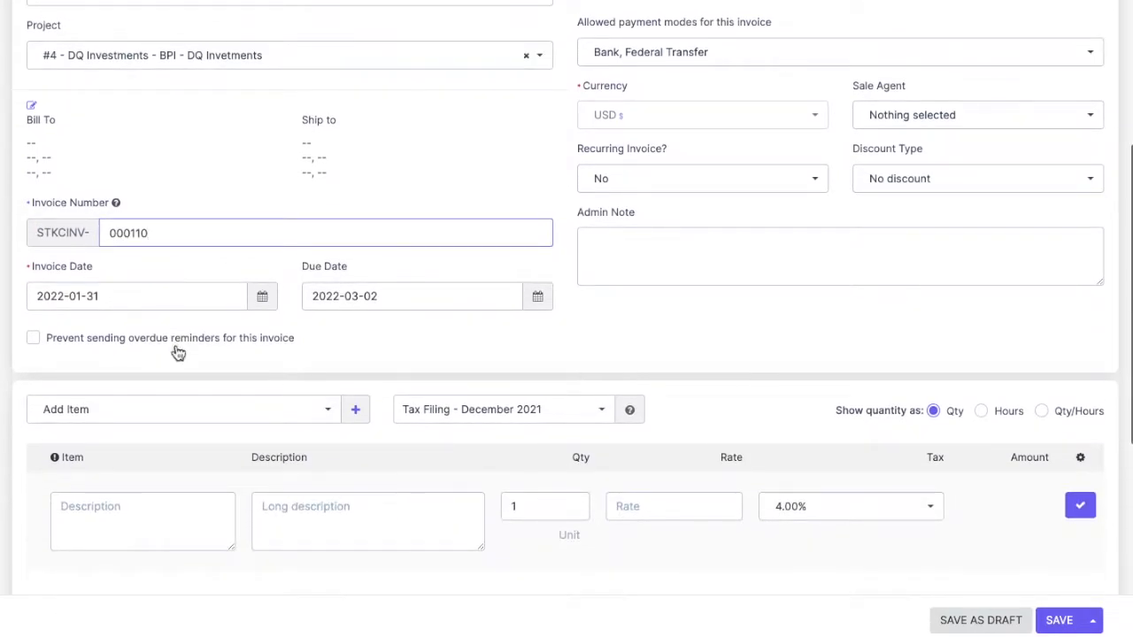
click(359, 301)
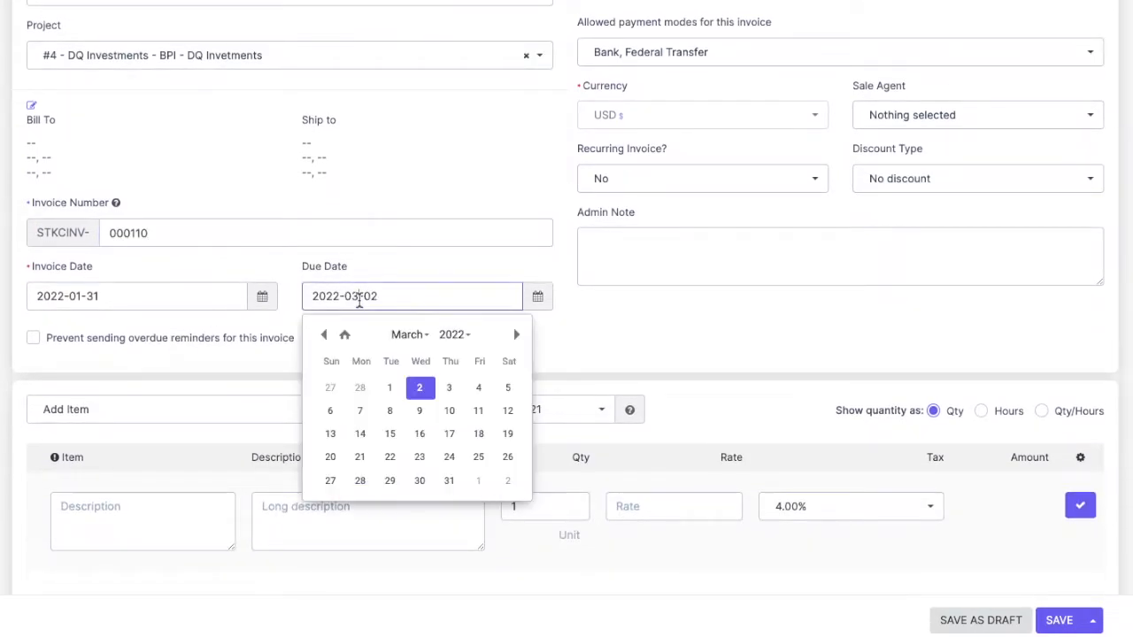
click(420, 411)
scroll(553, 323, up, 1)
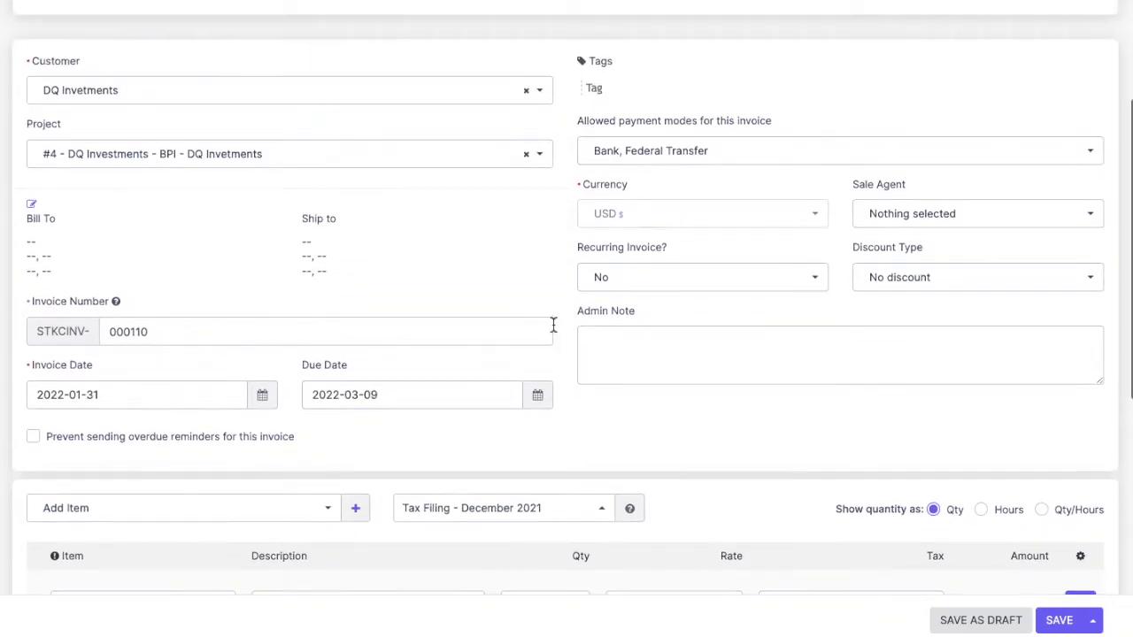
Step: Look through the allowed payment modes and add the tag "DQ Investments" to the invoice
click(639, 156)
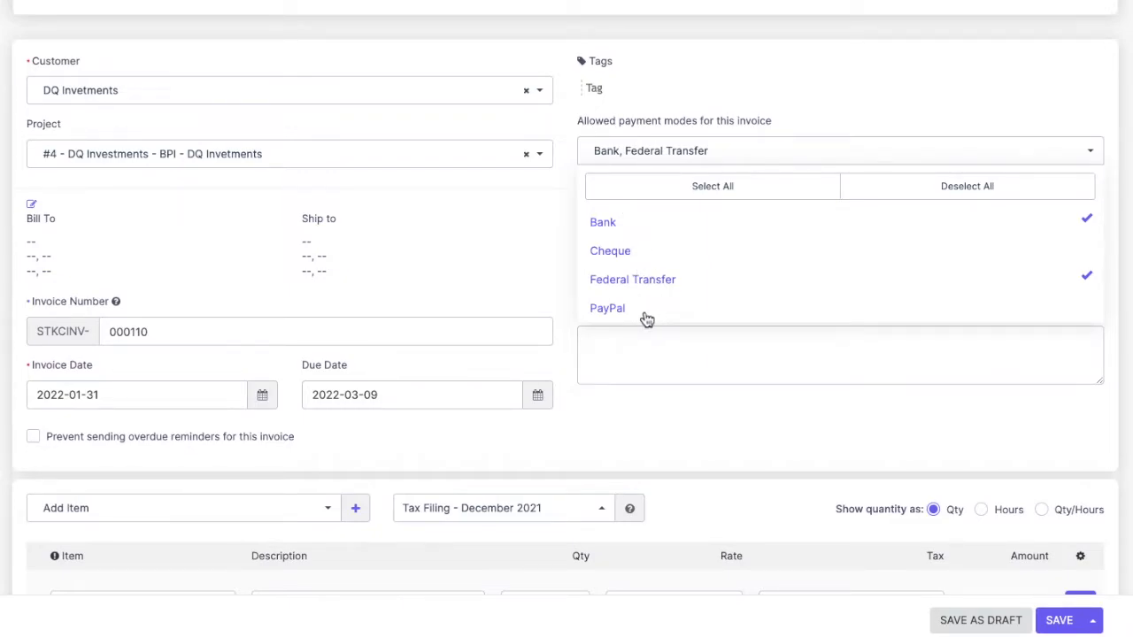
click(567, 224)
click(613, 86)
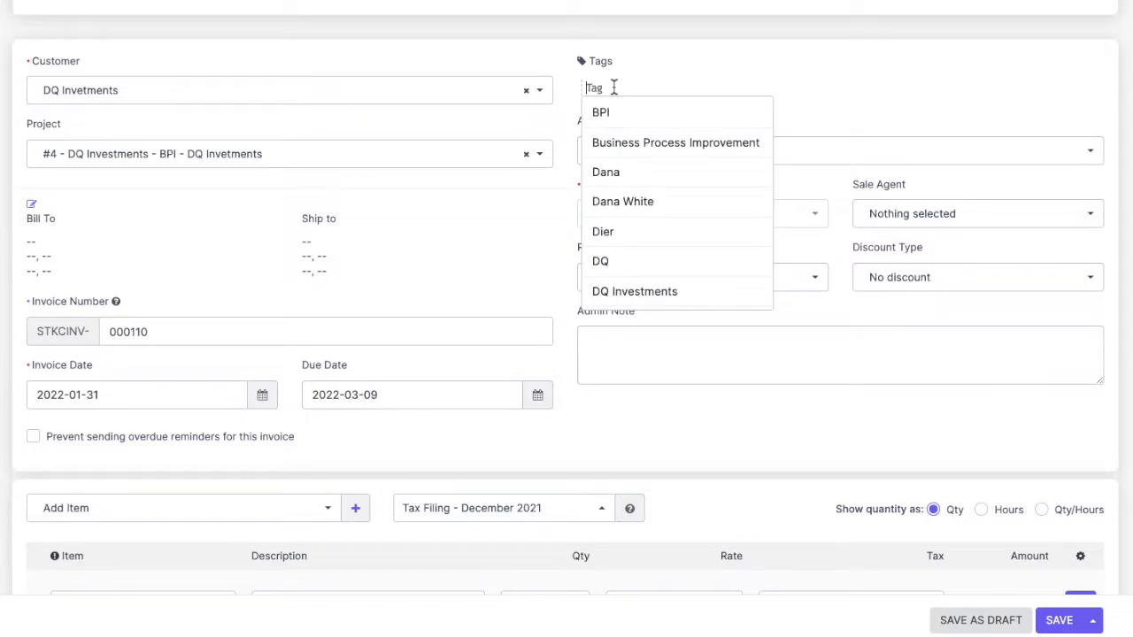
click(620, 140)
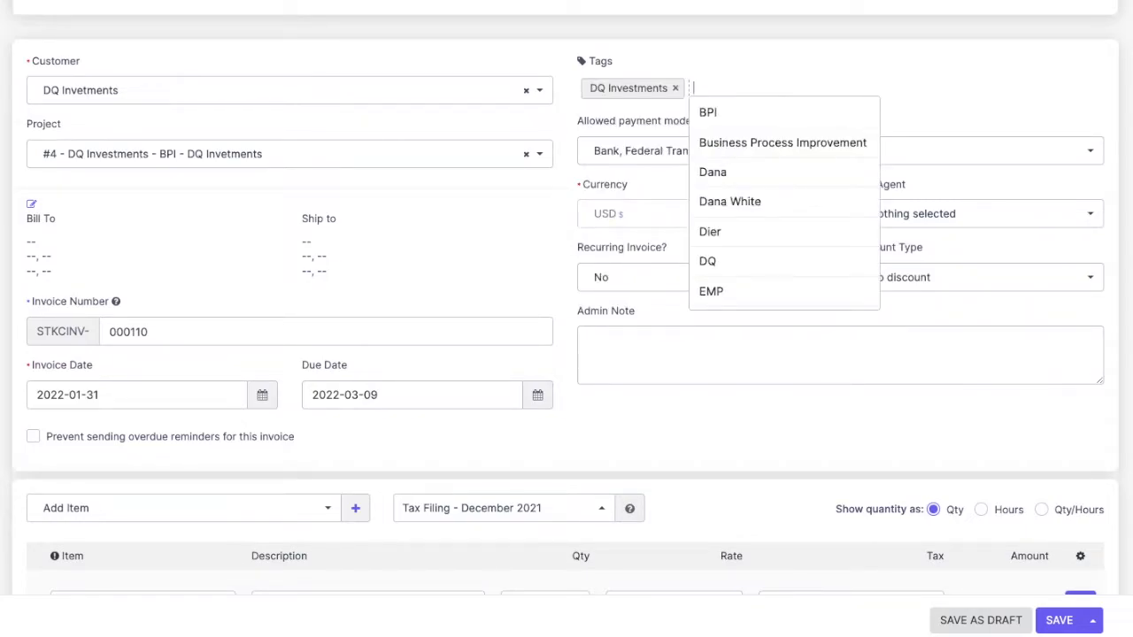
click(561, 211)
Step: Assign the first staff member offered as the invoice's sale agent
click(929, 213)
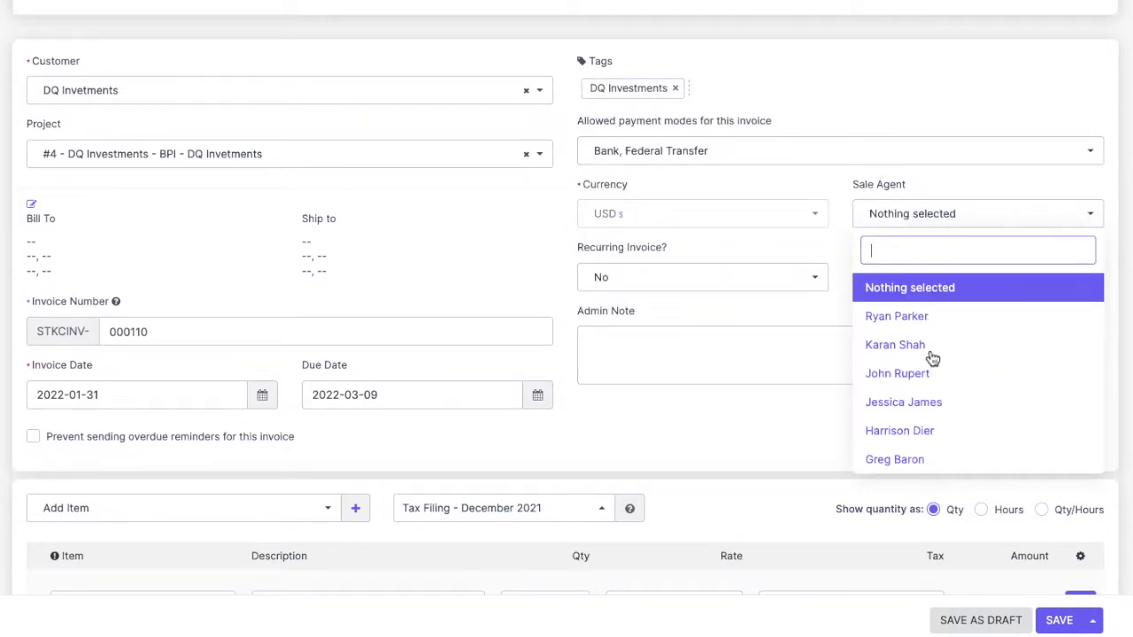
click(934, 323)
click(749, 292)
click(788, 244)
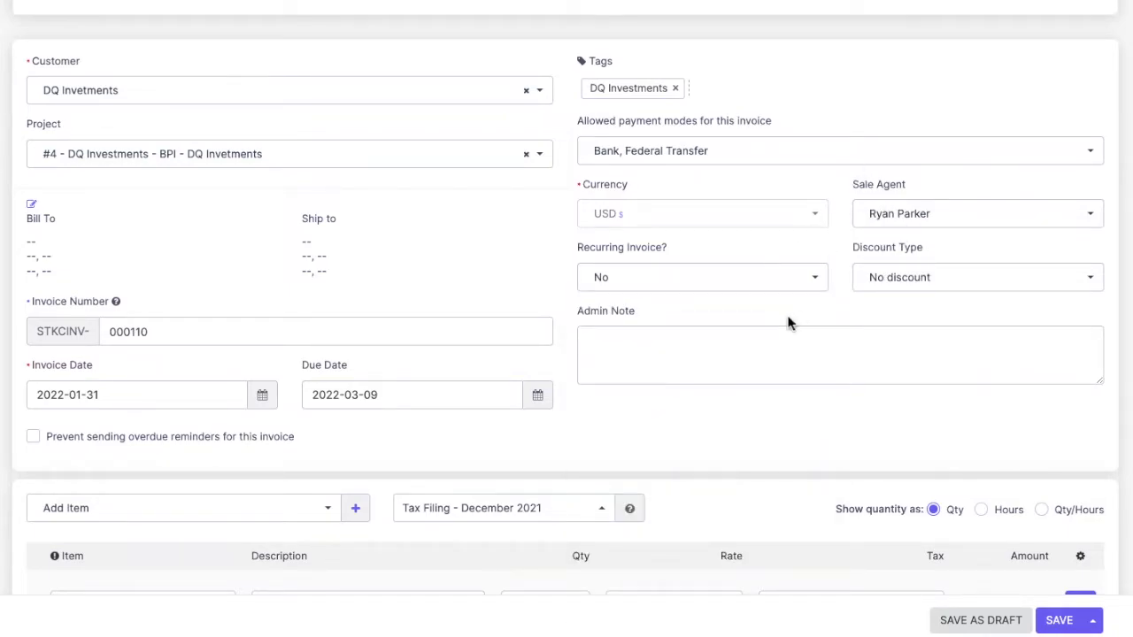
Step: Try recurrence intervals of every 1 month, every 6 months and every 12 months for the invoice
click(629, 283)
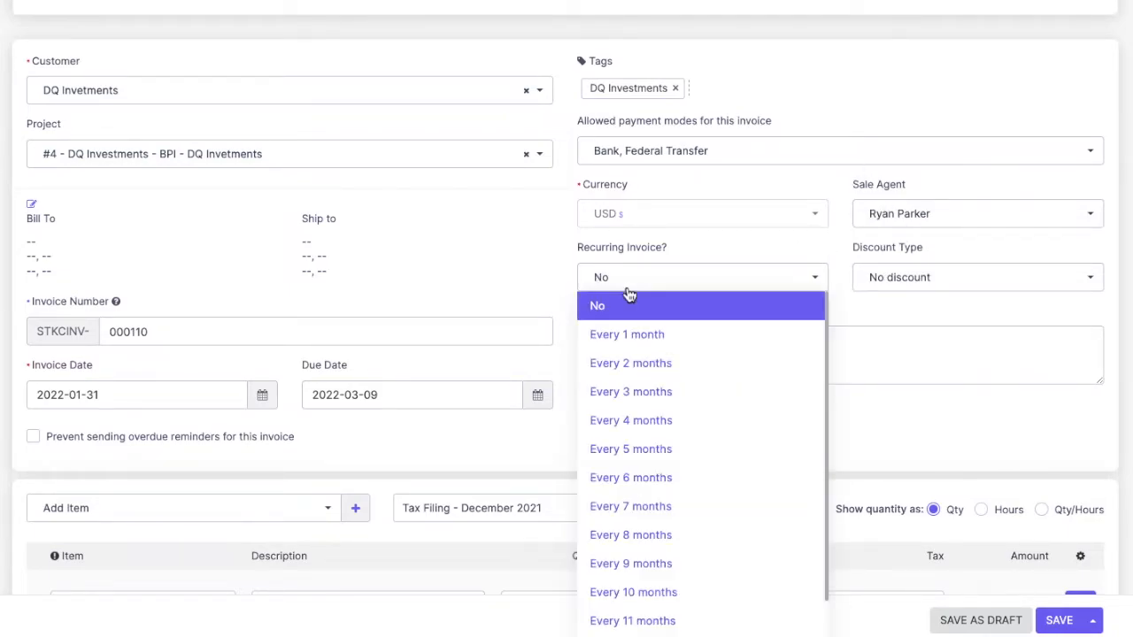
click(611, 336)
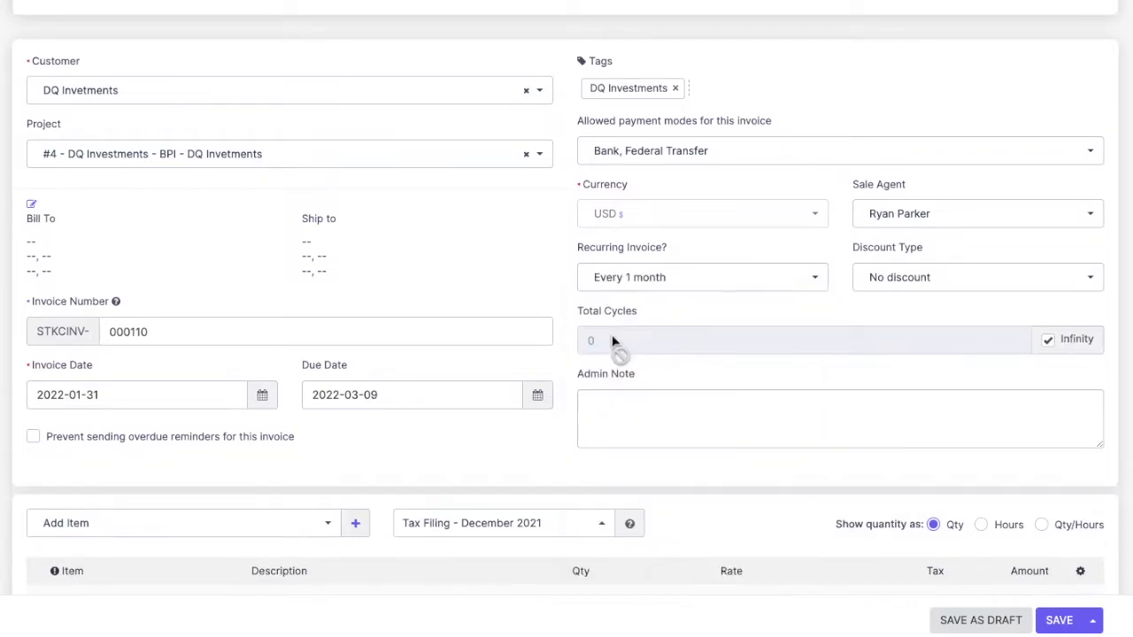
click(685, 289)
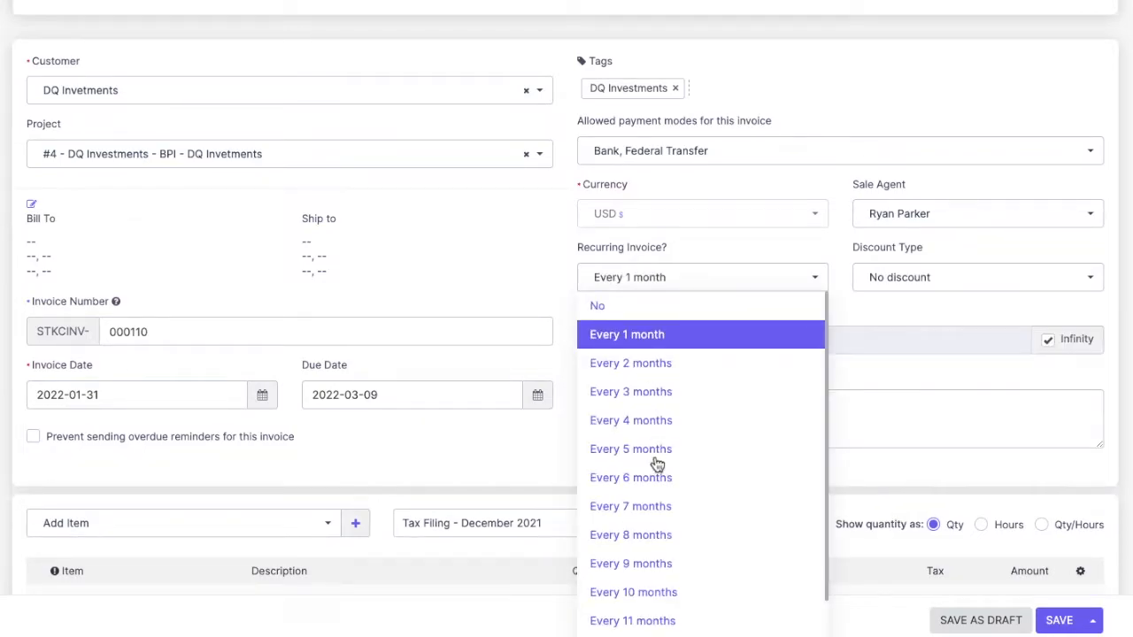
scroll(654, 463, down, 5)
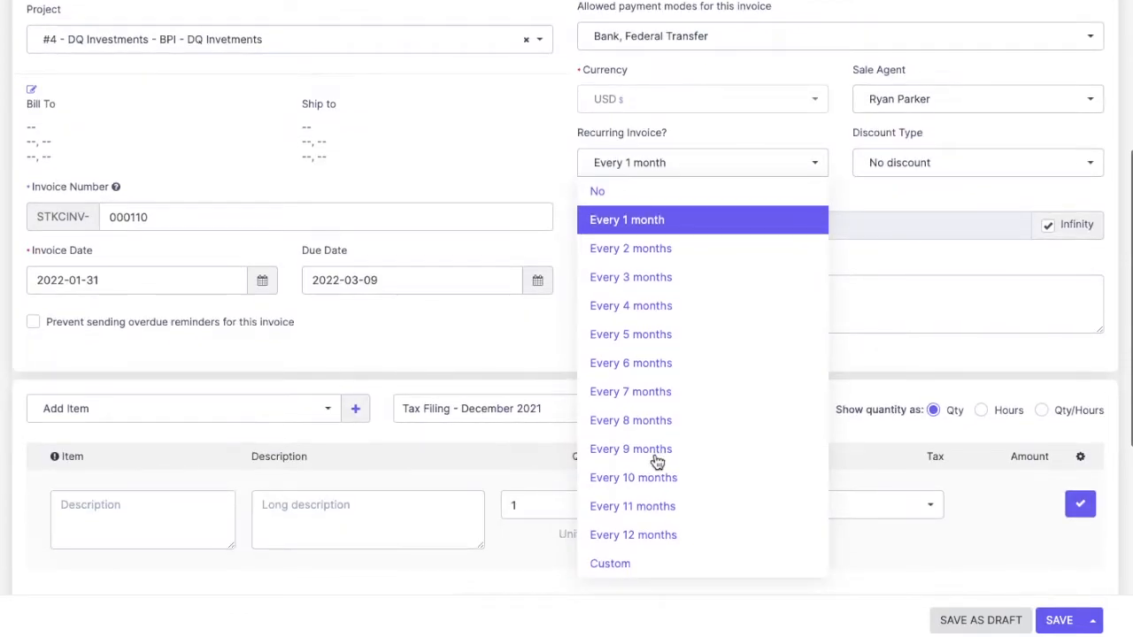
click(657, 364)
click(670, 167)
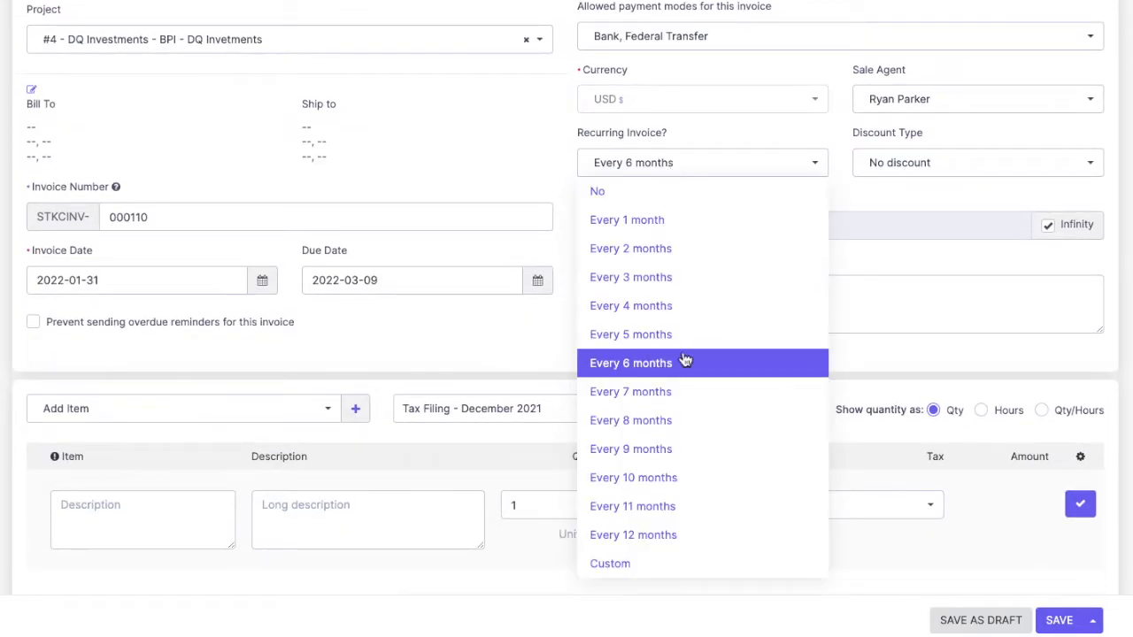
click(665, 536)
Step: Give the invoice a custom recurrence of every 2 years
click(623, 168)
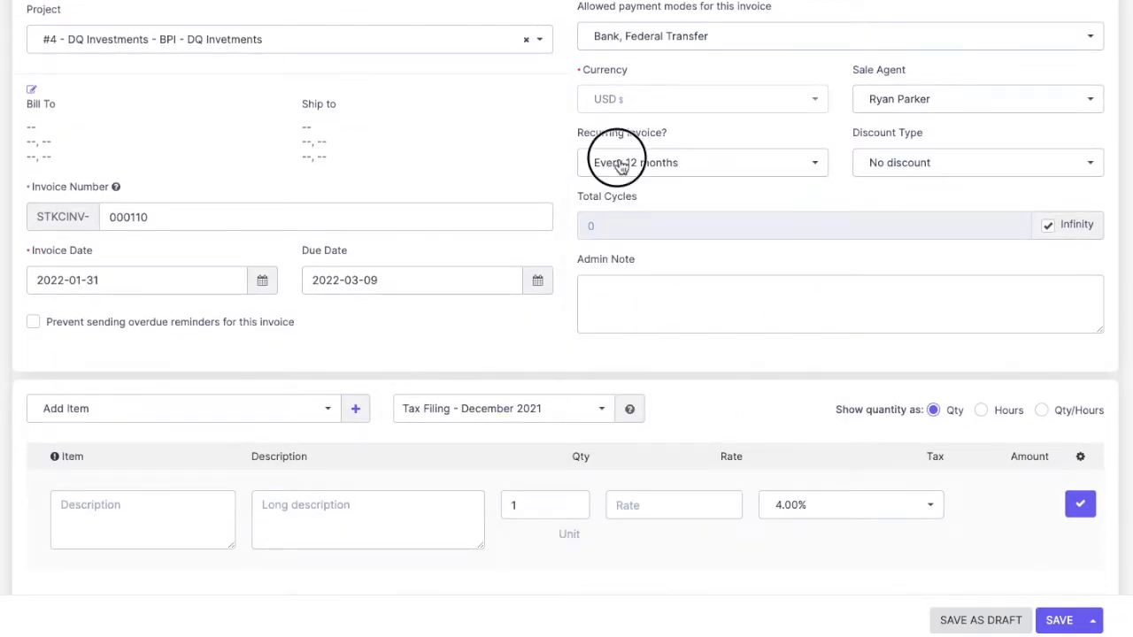
click(619, 563)
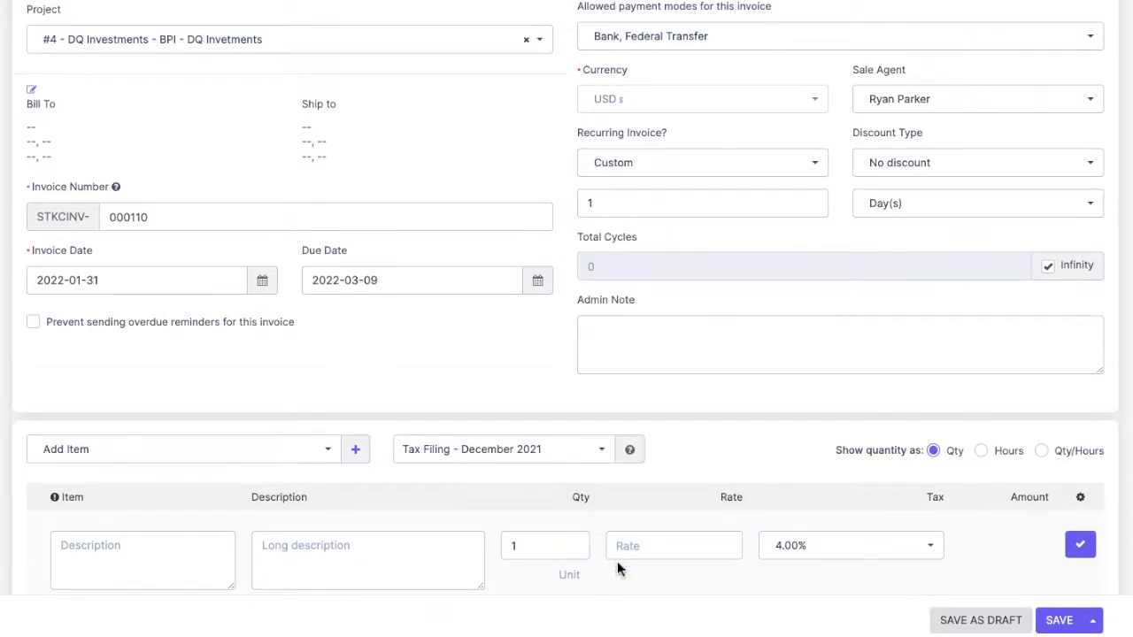
scroll(618, 567, up, 2)
click(897, 301)
click(888, 409)
drag(611, 296, 549, 301)
text(2)
click(748, 333)
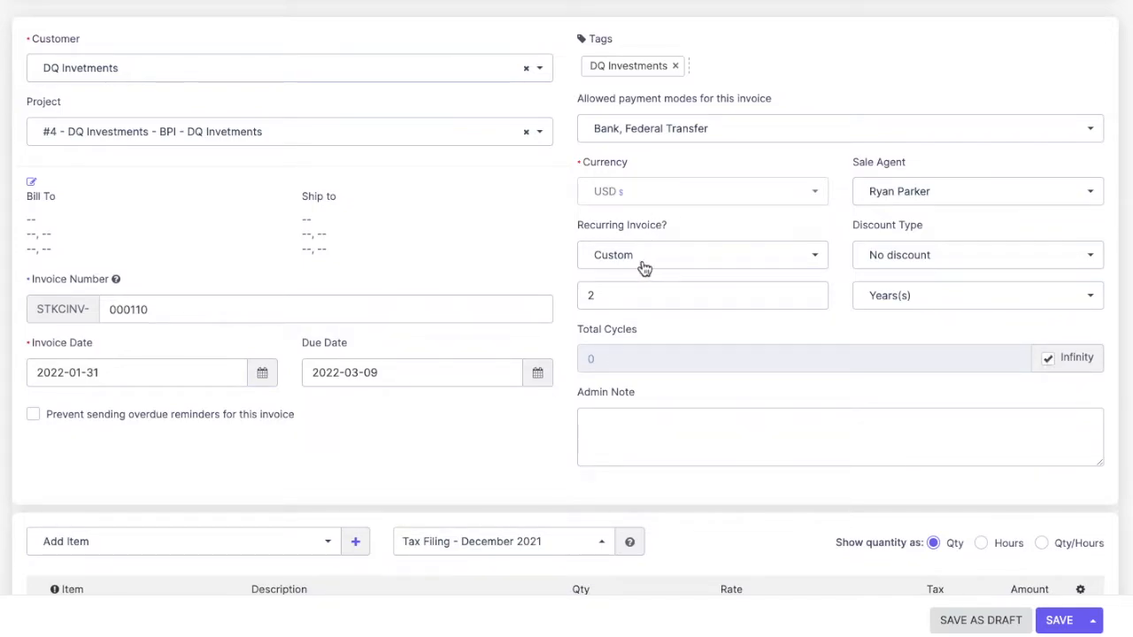
Step: Turn off infinite recurrence and limit the total cycles to 2
scroll(645, 268, up, 1)
click(1048, 383)
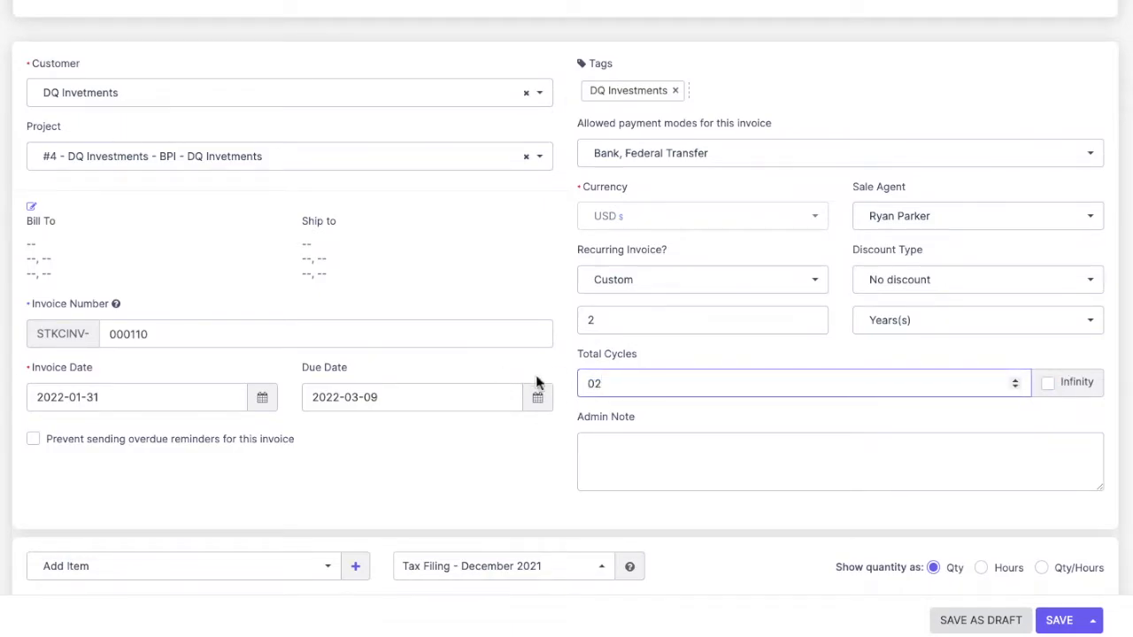
click(569, 331)
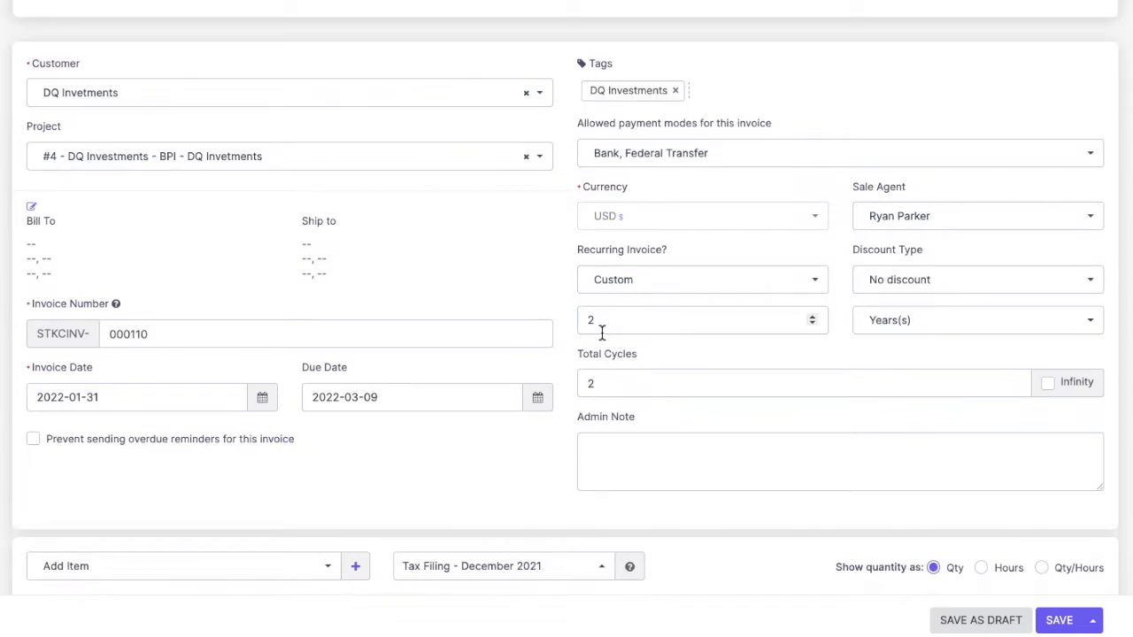
drag(571, 251, 734, 246)
click(733, 249)
Step: Add the predefined item Social Media Consultation to the invoice with quantity 1 and 4.00% tax
scroll(731, 248, down, 2)
scroll(730, 245, down, 3)
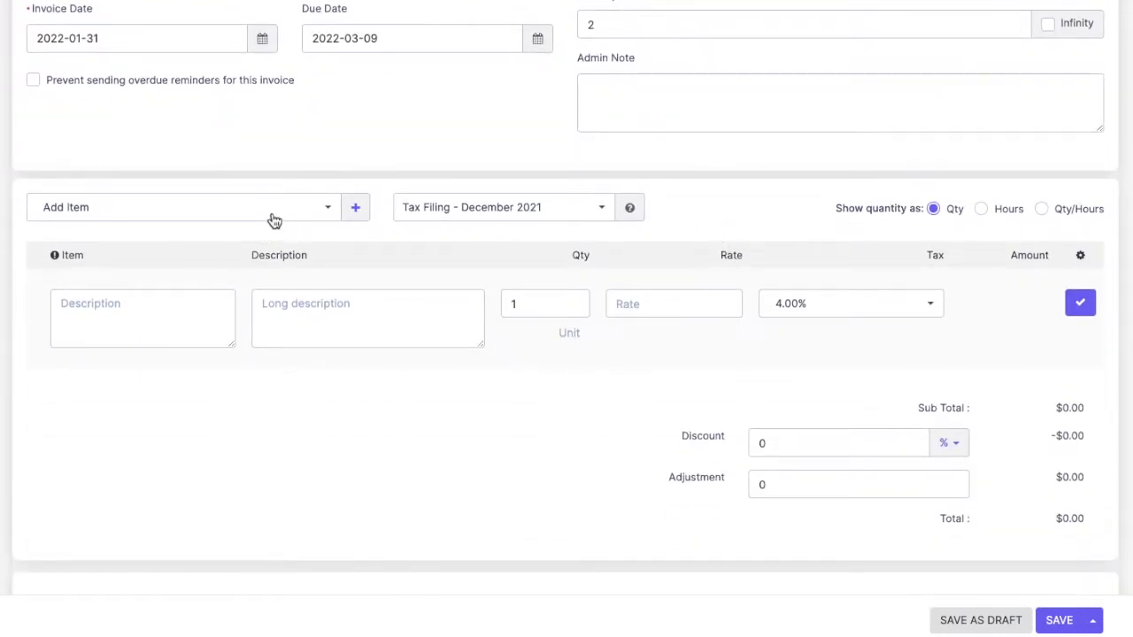
click(275, 219)
click(153, 357)
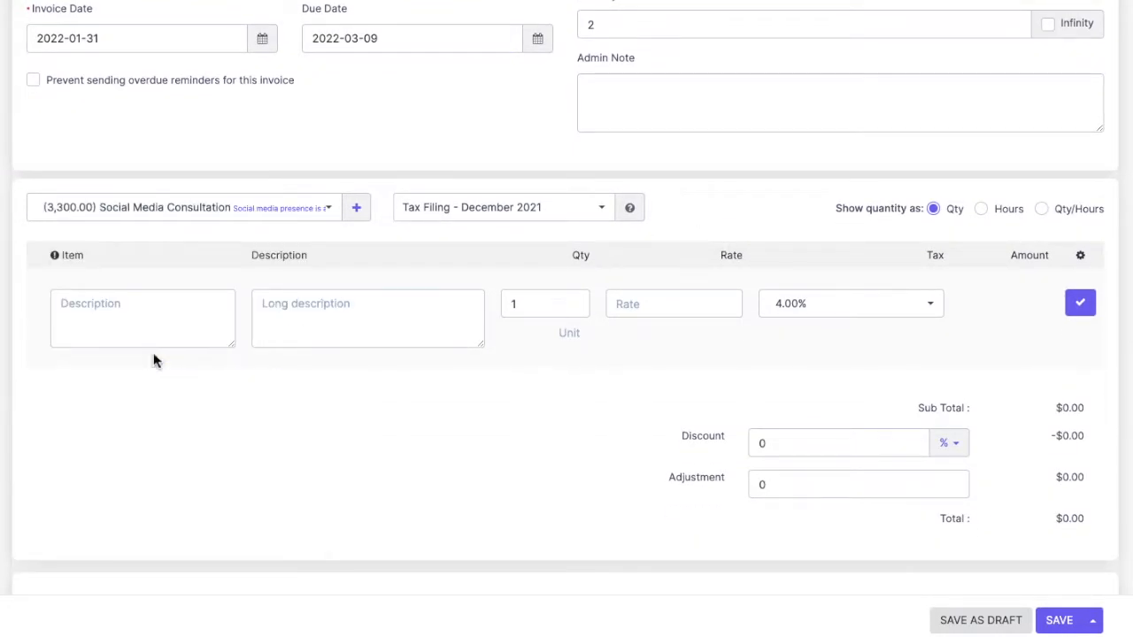
click(1080, 304)
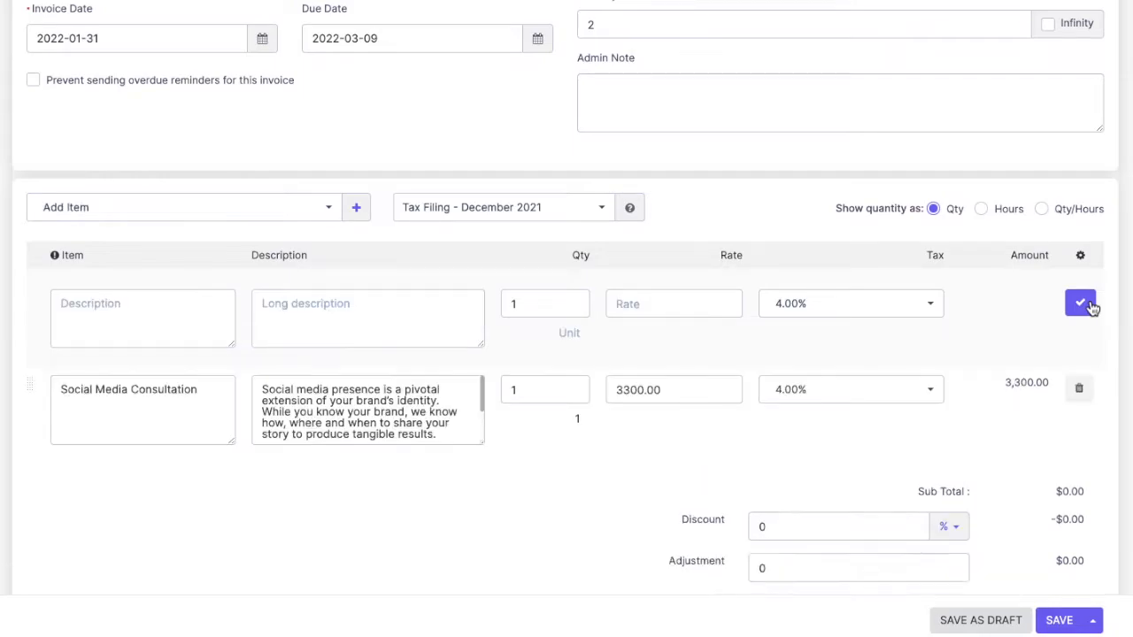
Step: Try showing the item quantities as Hours and Qty/Hours, and return the display to Qty
scroll(876, 410, down, 1)
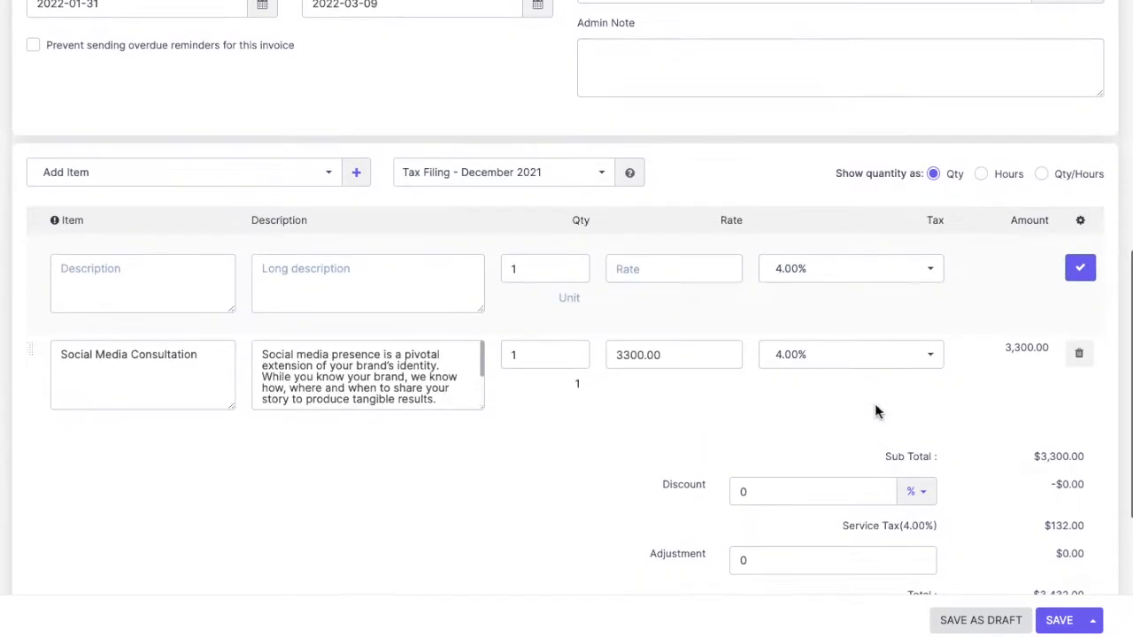
click(981, 150)
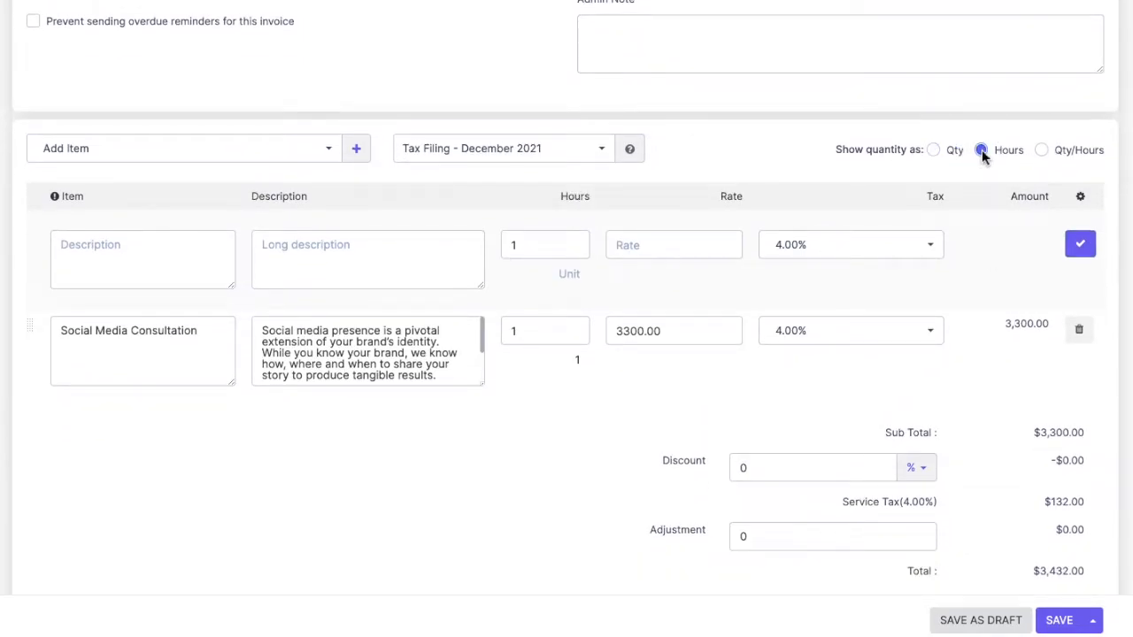
click(651, 248)
click(934, 150)
click(981, 150)
drag(565, 197, 620, 199)
click(1042, 152)
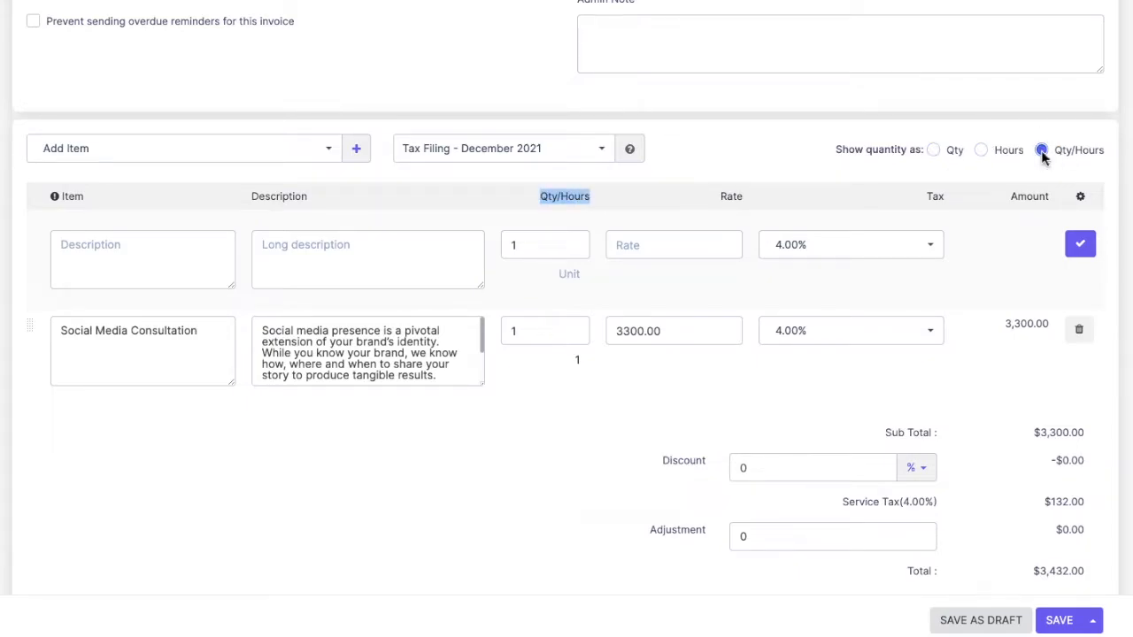
click(631, 222)
click(932, 150)
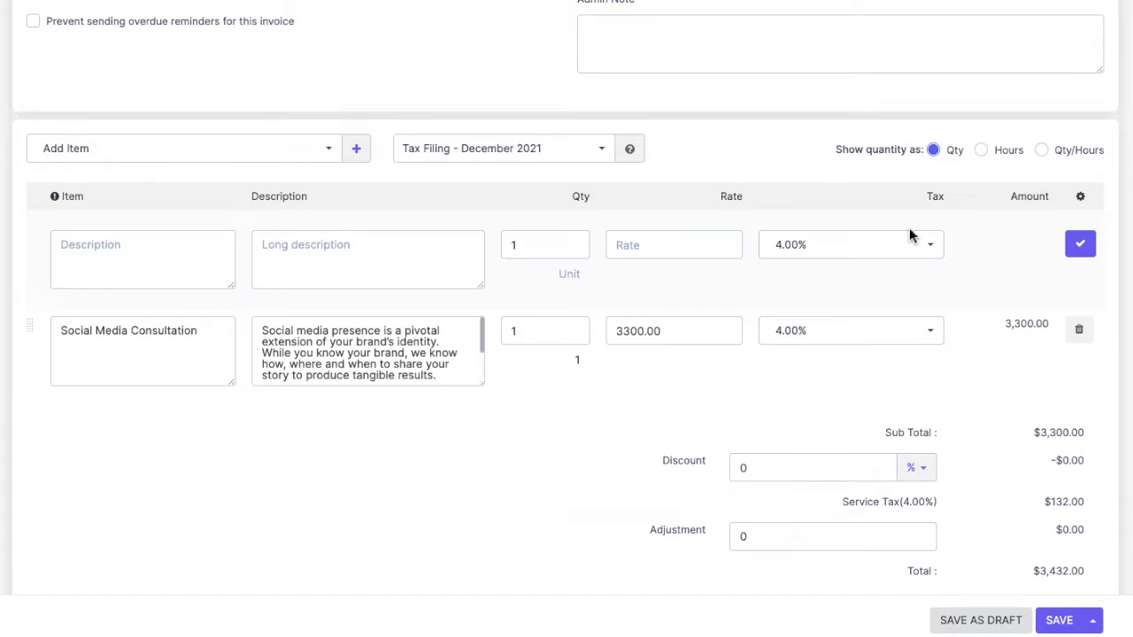
Step: Review the invoice's totals, client note, terms and conditions, and the details entered above the items
scroll(771, 268, down, 2)
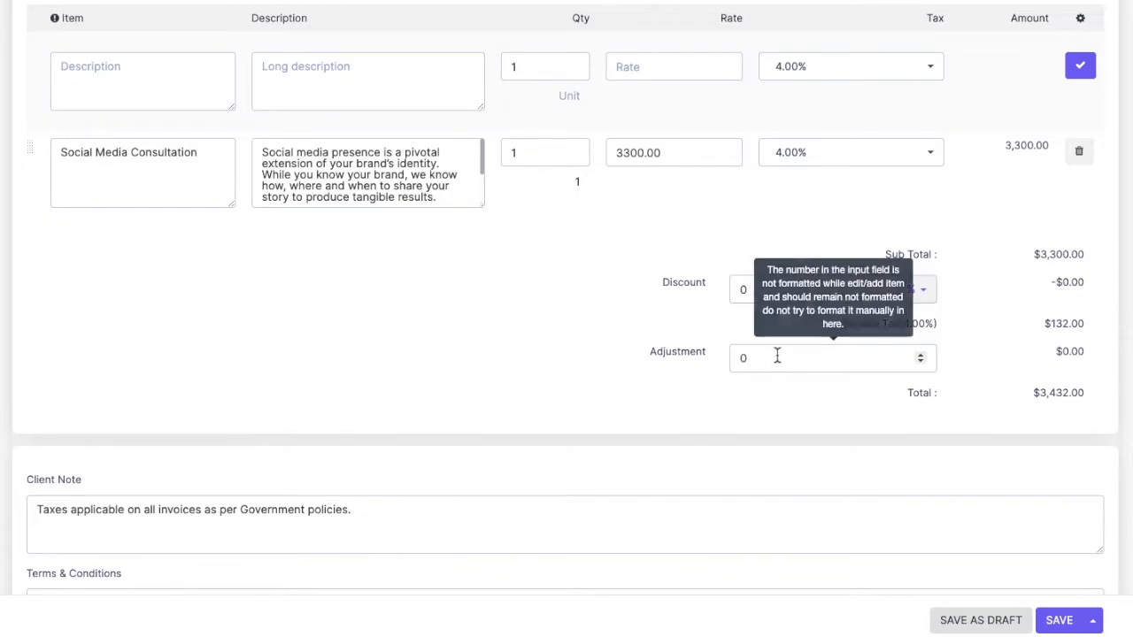
scroll(534, 466, down, 1)
triple_click(228, 430)
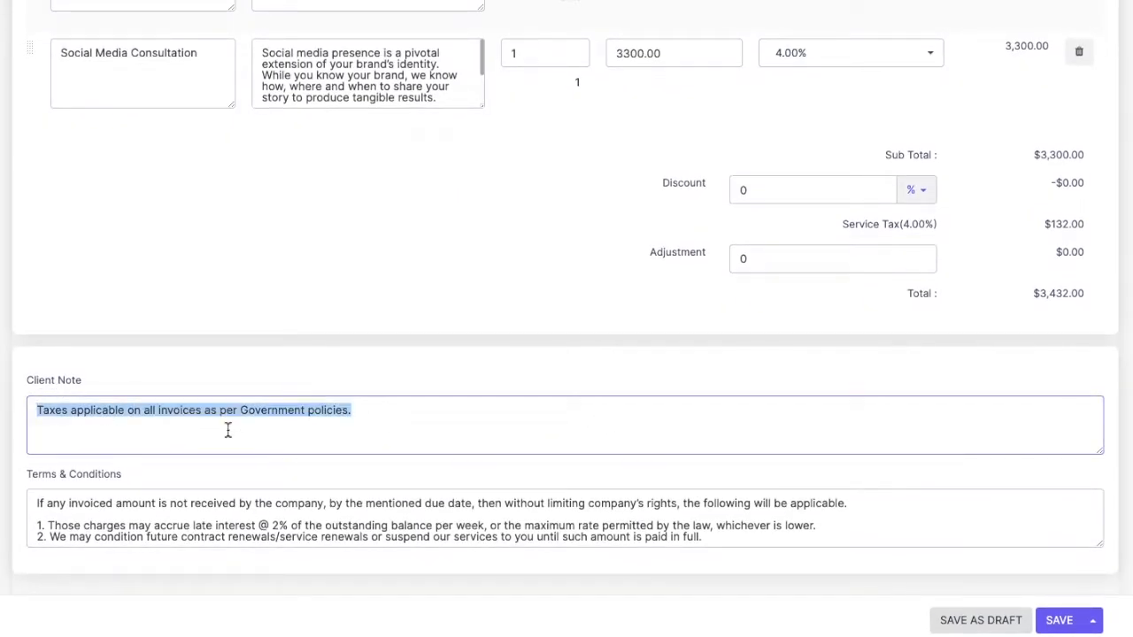
click(306, 514)
scroll(329, 516, up, 1)
scroll(329, 515, up, 8)
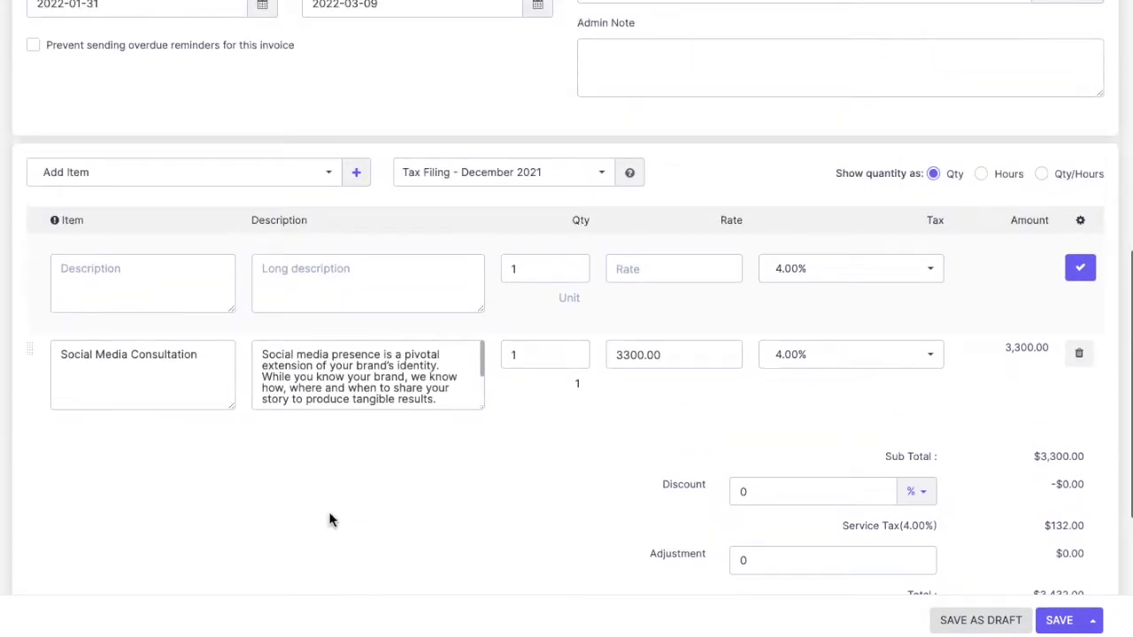
scroll(329, 520, down, 1)
scroll(328, 515, up, 2)
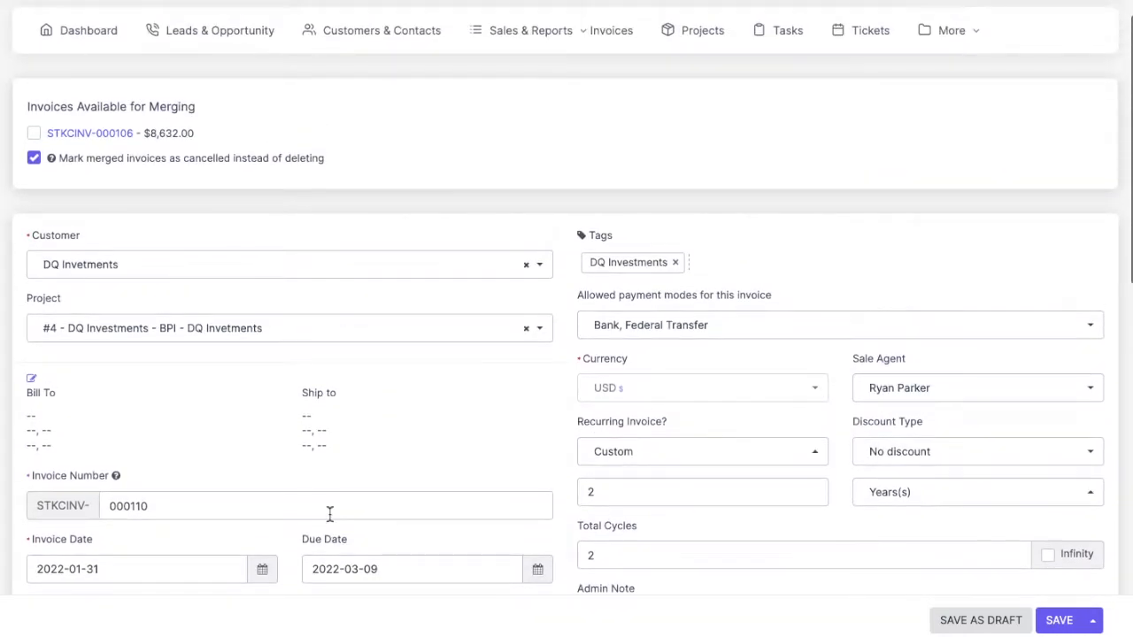
scroll(329, 514, down, 8)
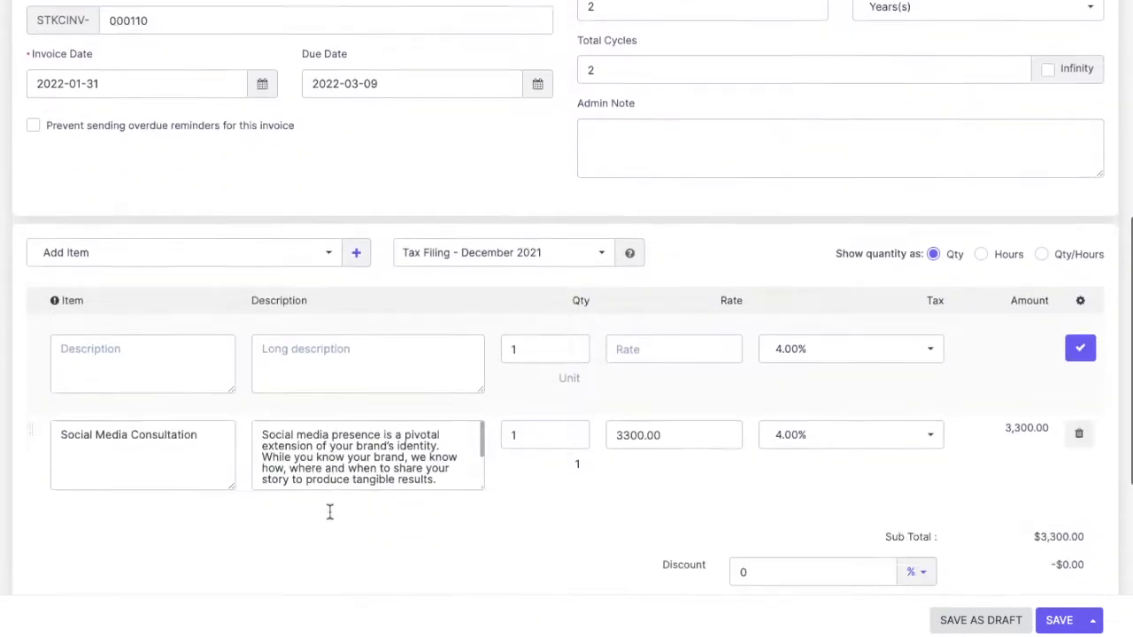
Step: Save and send the DQ Invetments invoice and look over its resulting preview
click(1094, 621)
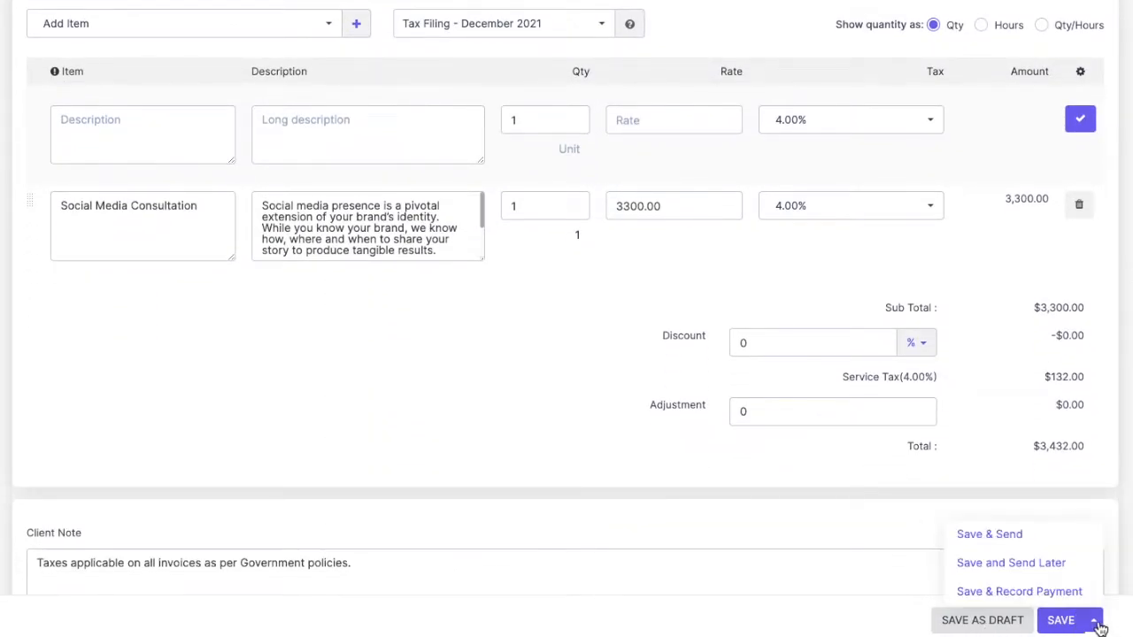
click(1018, 536)
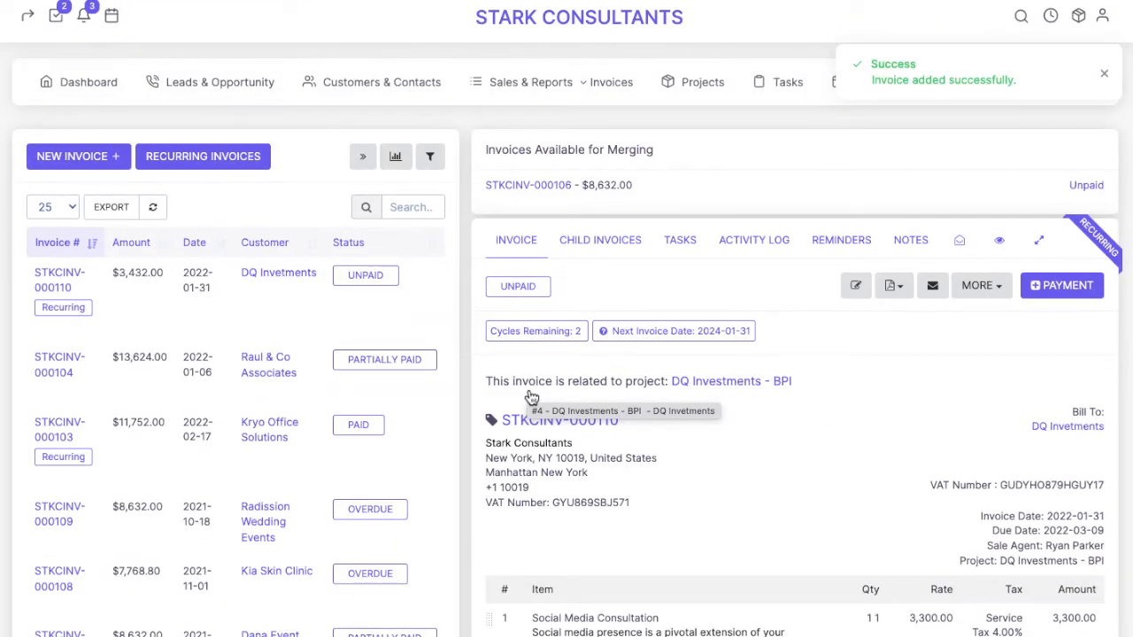
scroll(683, 558, down, 5)
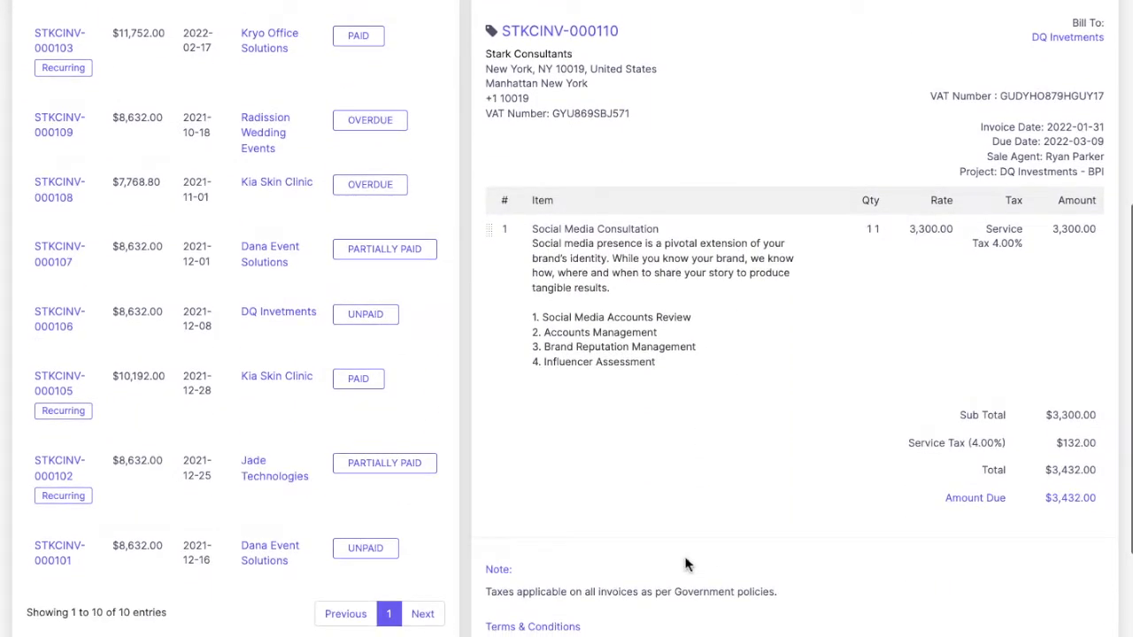
Step: Review the newly sent DQ Invetments invoice, including its recurrence details, child invoices and tasks
scroll(685, 564, down, 2)
scroll(685, 562, up, 7)
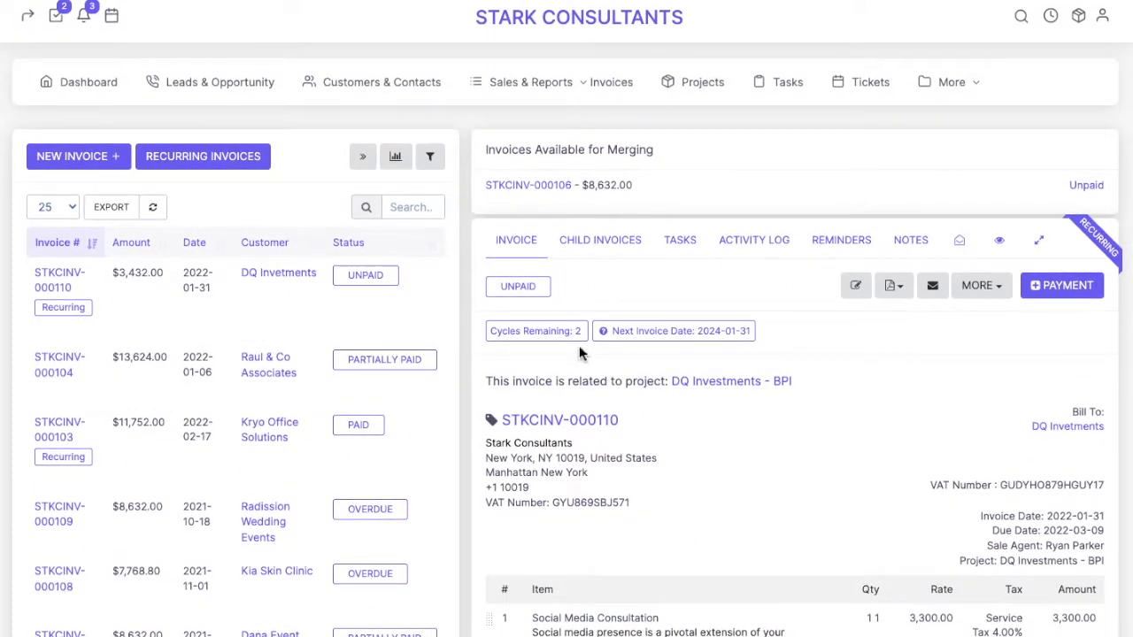
click(599, 250)
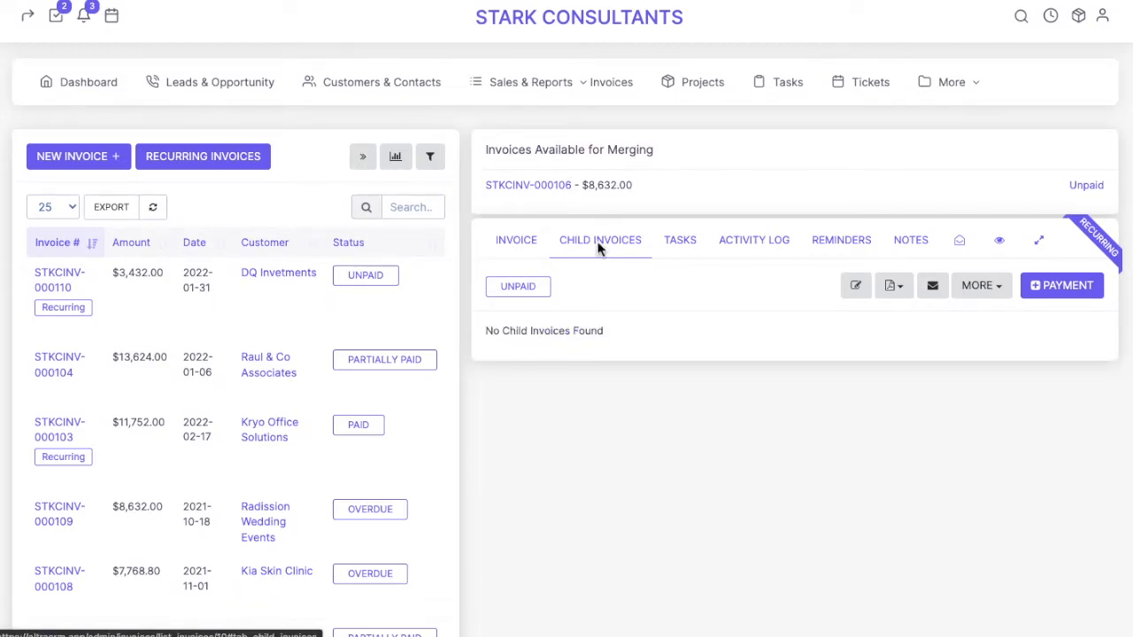
click(678, 251)
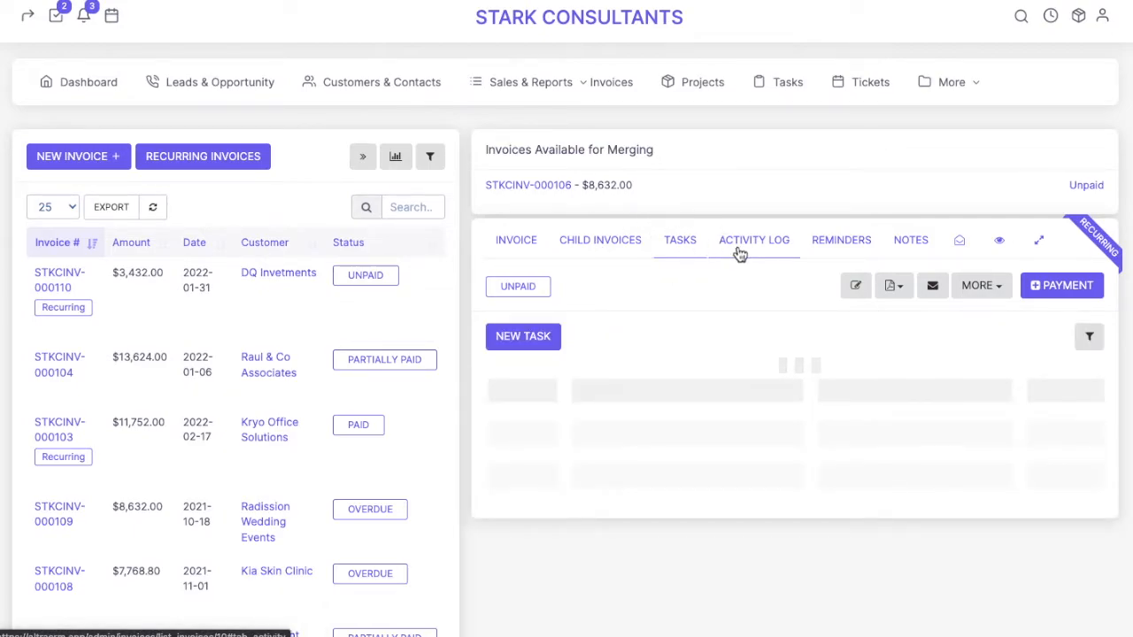
Step: Open the unpaid $8,632.00 DQ Invetments invoice and start recording a payment with 3632.00 as the amount received
scroll(740, 255, down, 3)
click(58, 459)
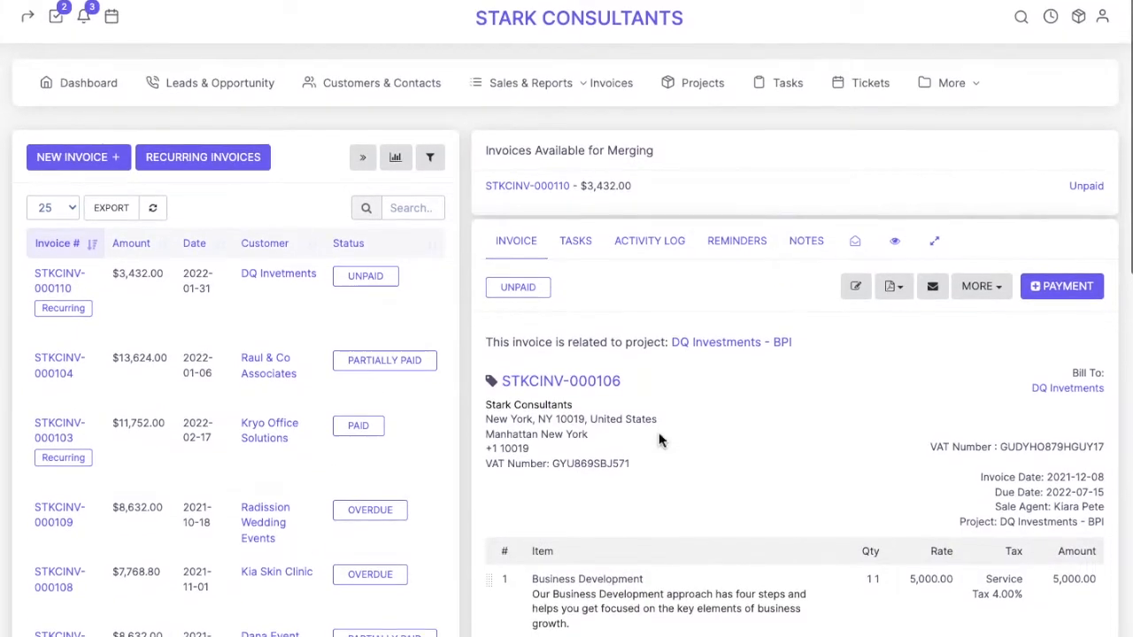
click(1069, 296)
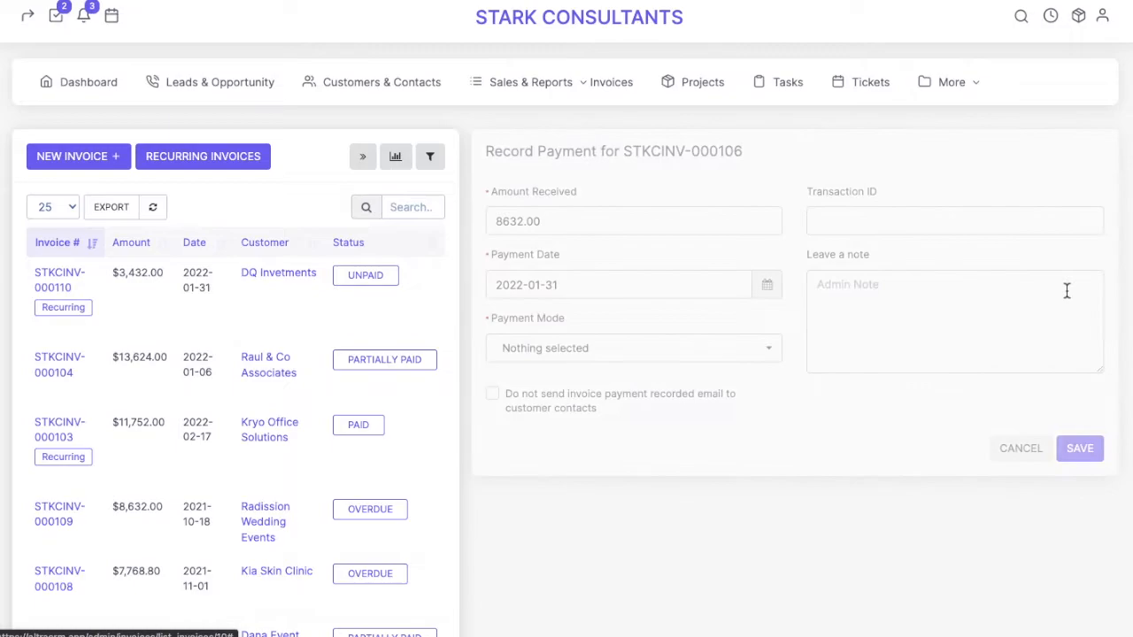
click(487, 199)
drag(539, 221, 462, 230)
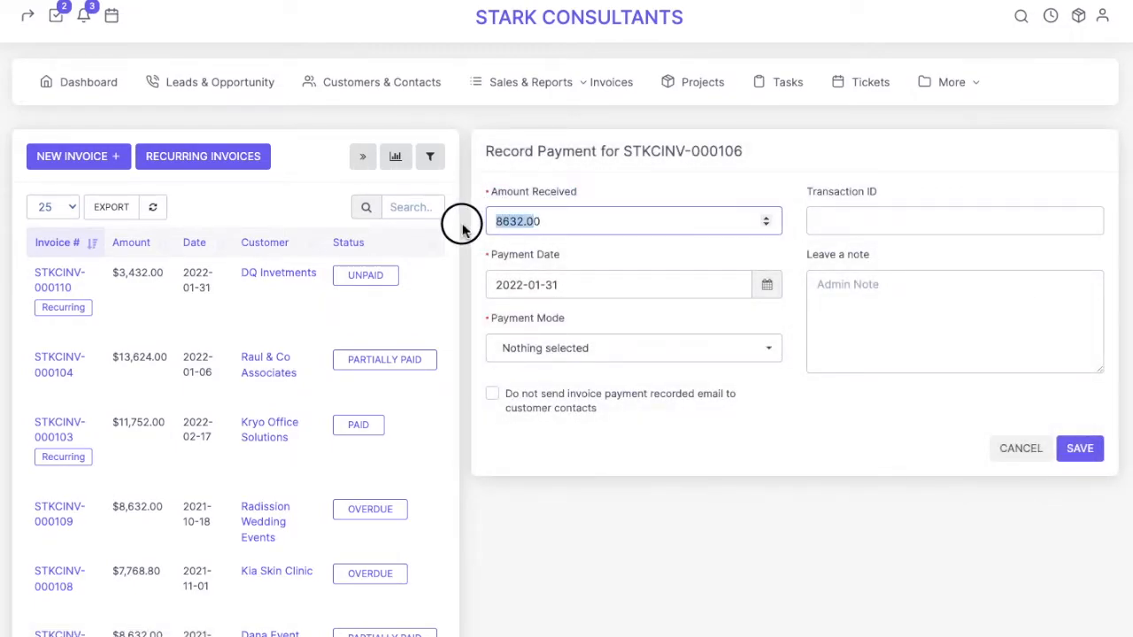
drag(503, 226, 453, 228)
text(3)
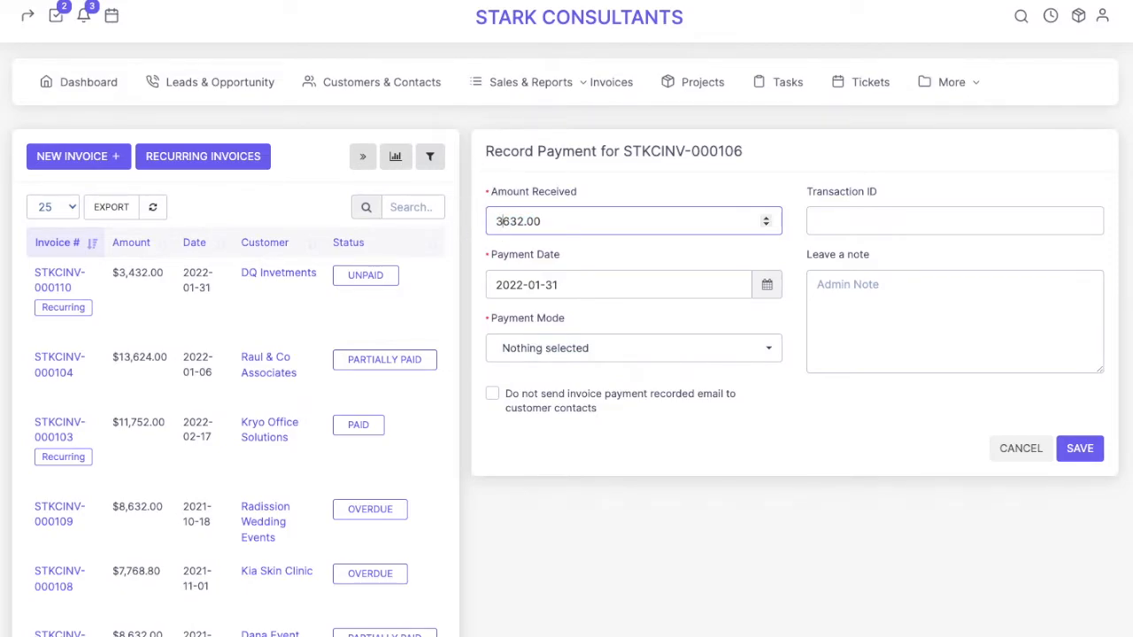
Step: Set the payment date to 2022-01-30 and the payment mode to Bank, and enter the transaction ID
click(572, 290)
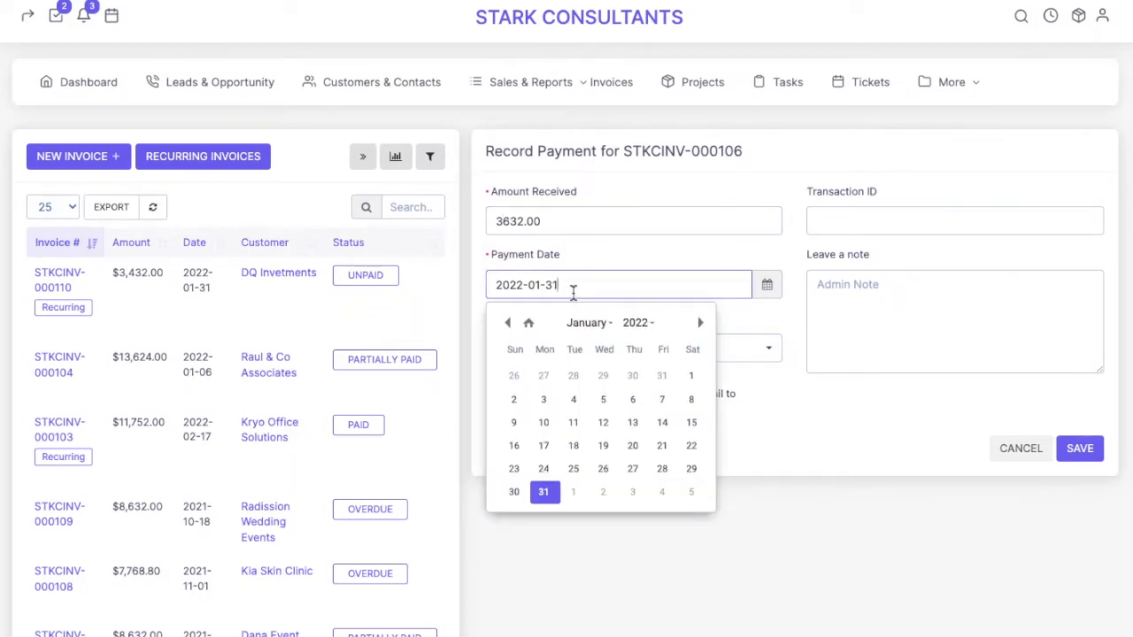
click(517, 493)
click(647, 354)
click(620, 390)
click(907, 227)
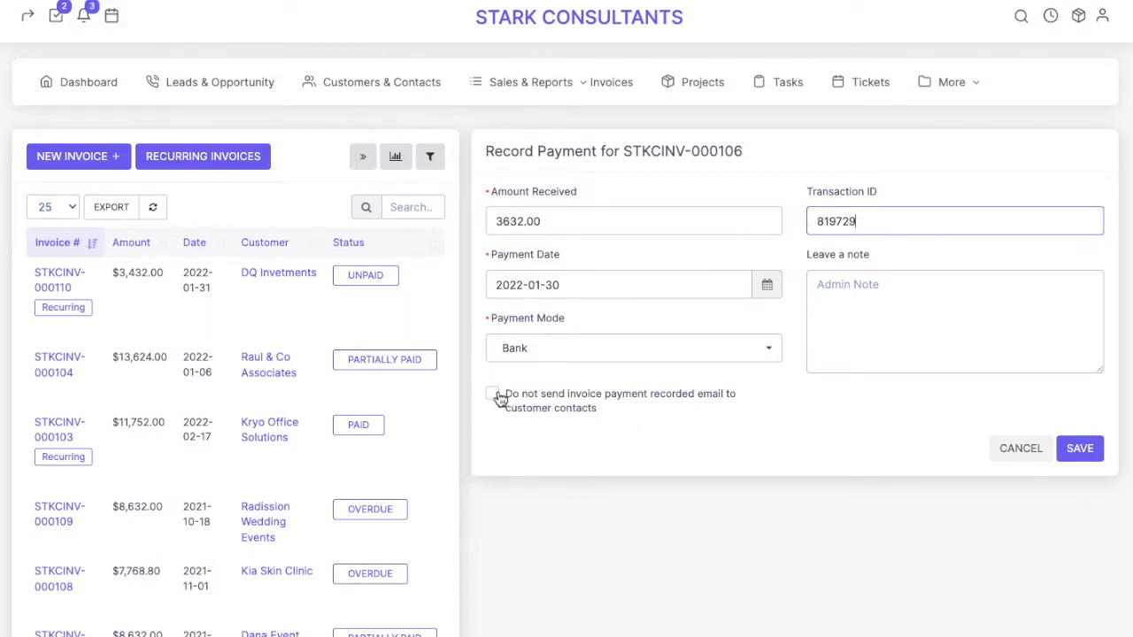
Step: Turn the option that suppresses the payment email to customer contacts on and off again, and save the payment
drag(619, 413, 509, 403)
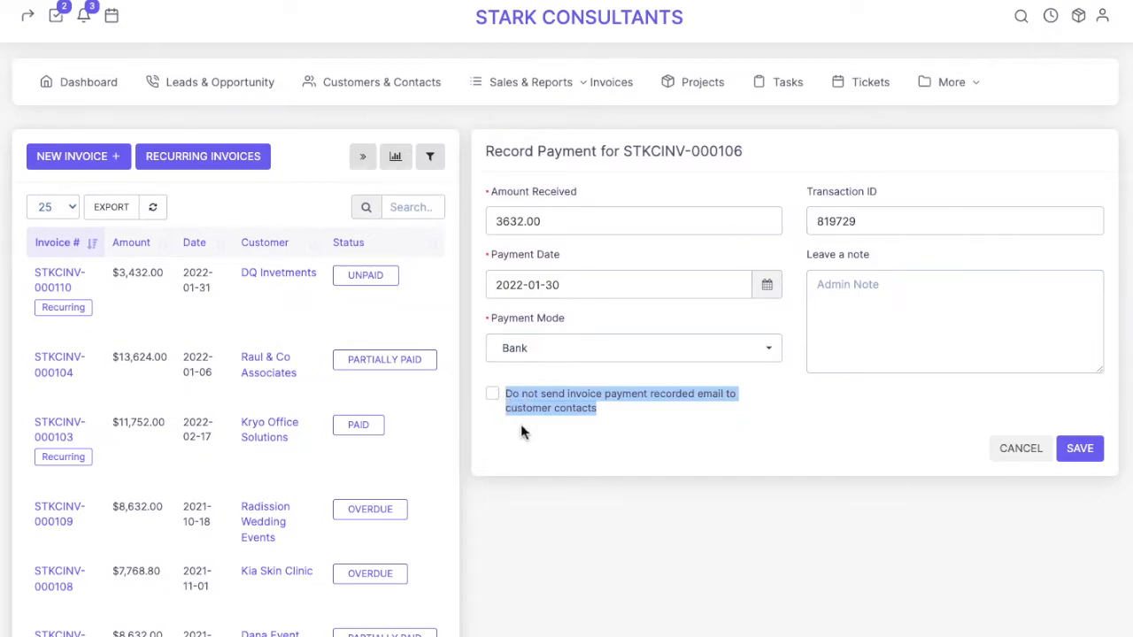
click(524, 438)
click(491, 395)
click(491, 396)
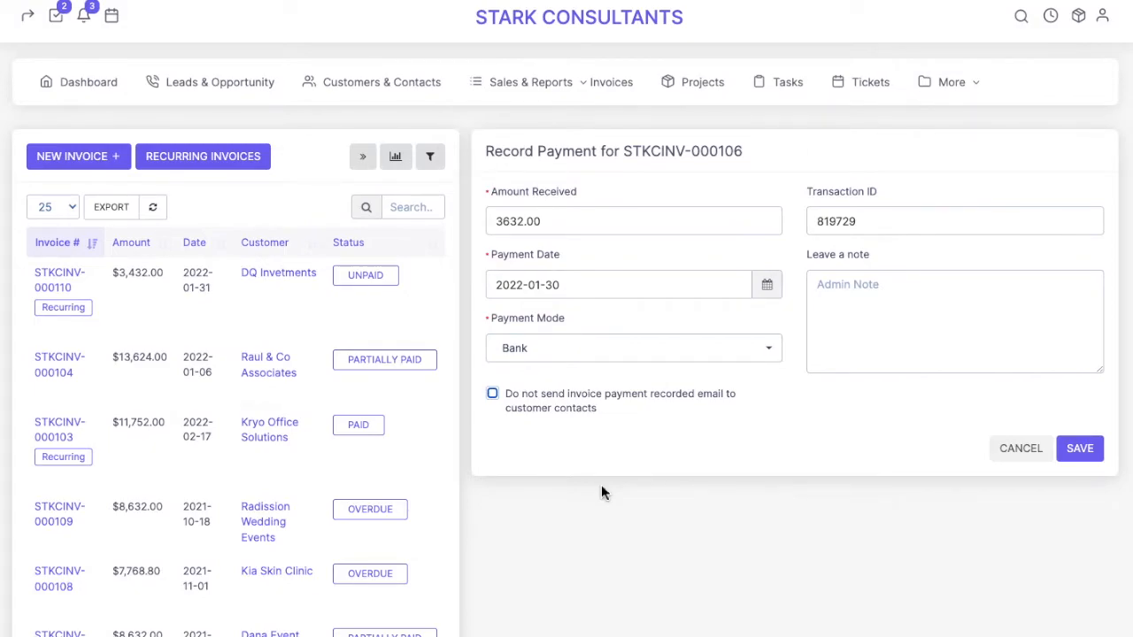
click(1081, 453)
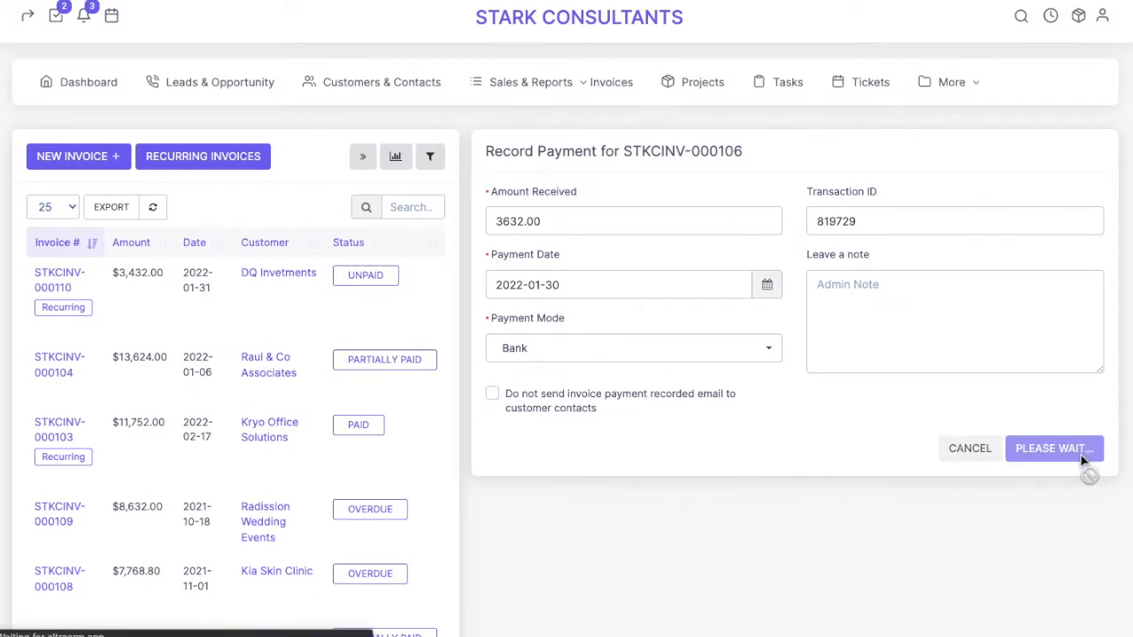
Step: Look over the payment's editable details, its receipt and the PDF options, and save the payment record
scroll(727, 353, down, 1)
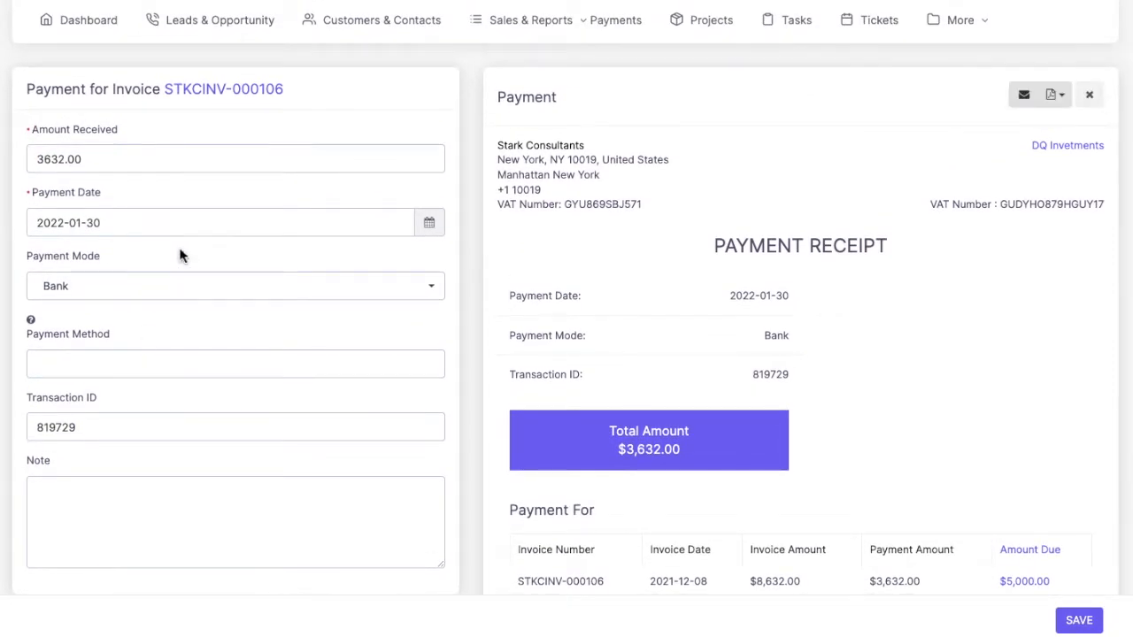
click(141, 368)
click(113, 521)
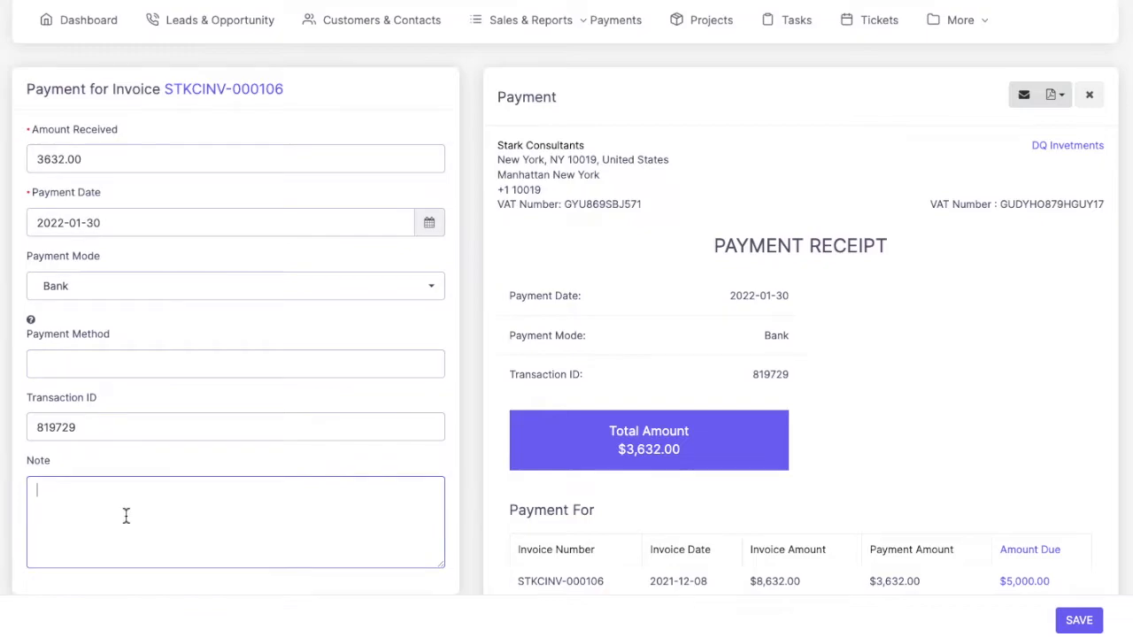
scroll(640, 451, down, 1)
scroll(641, 456, up, 2)
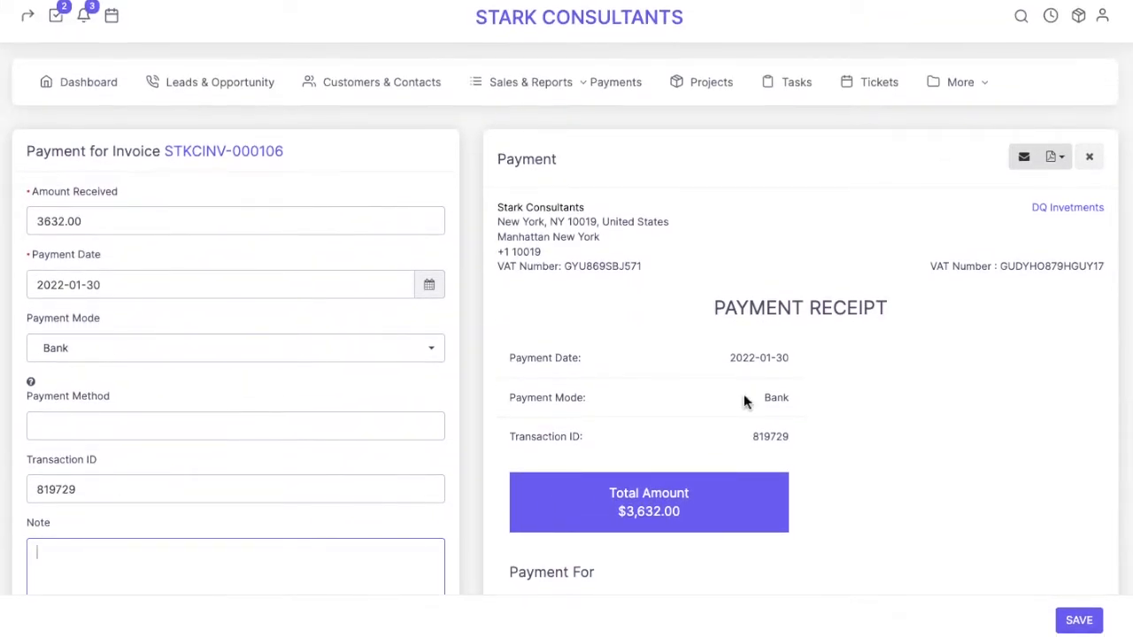
click(1054, 155)
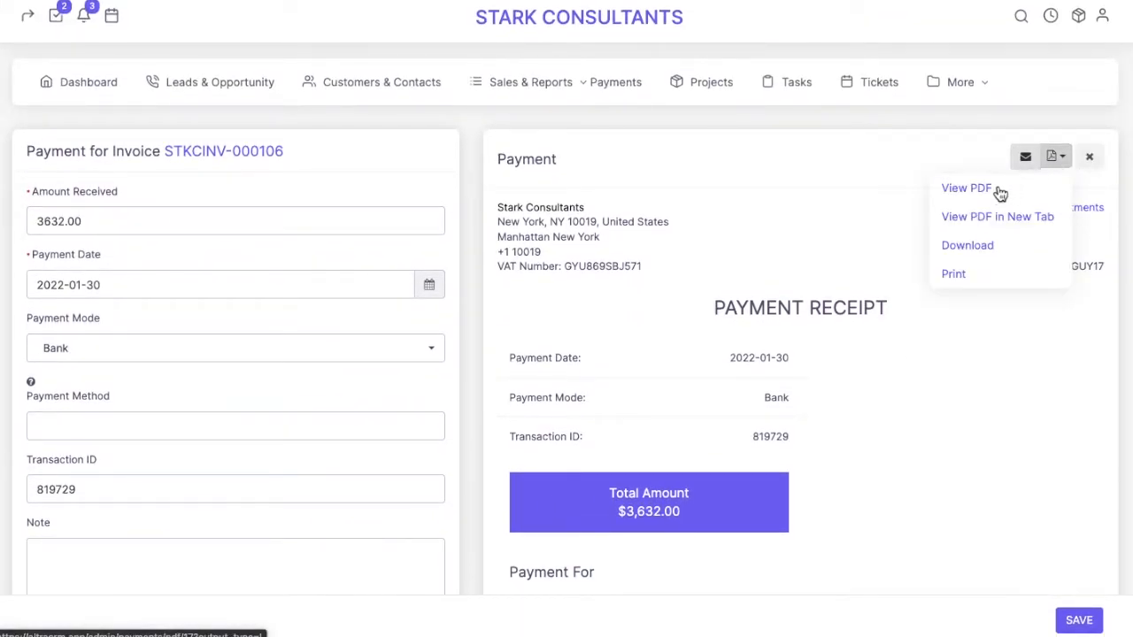
click(1055, 157)
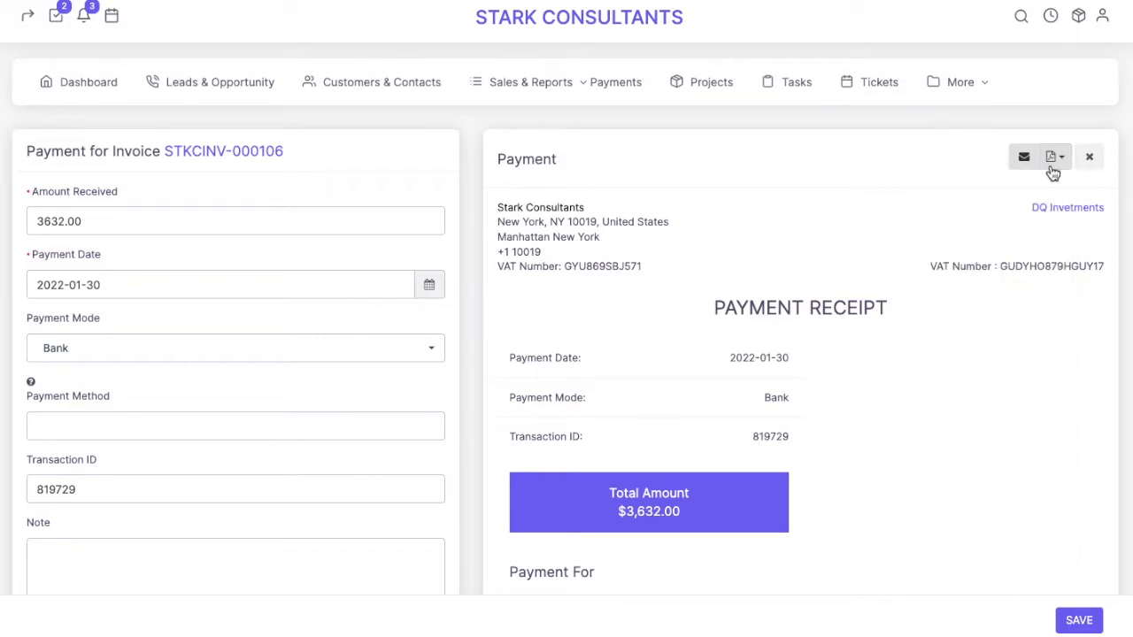
click(1080, 622)
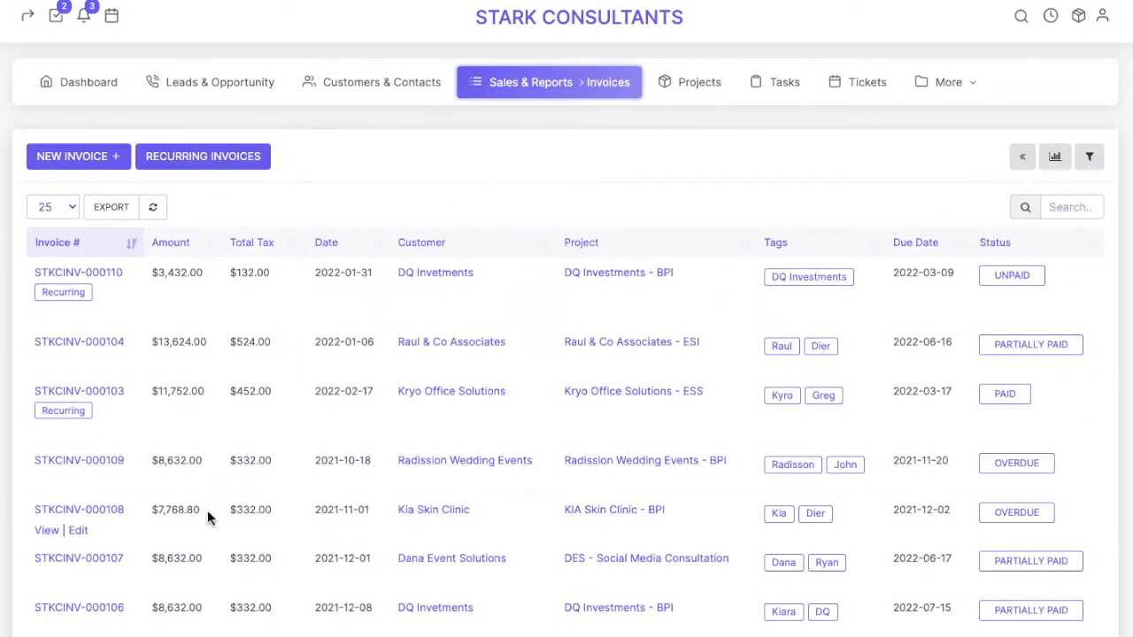
Step: Open the $8,632.00 DQ Invetments invoice from the invoice list and examine its recorded payments
scroll(207, 510, down, 3)
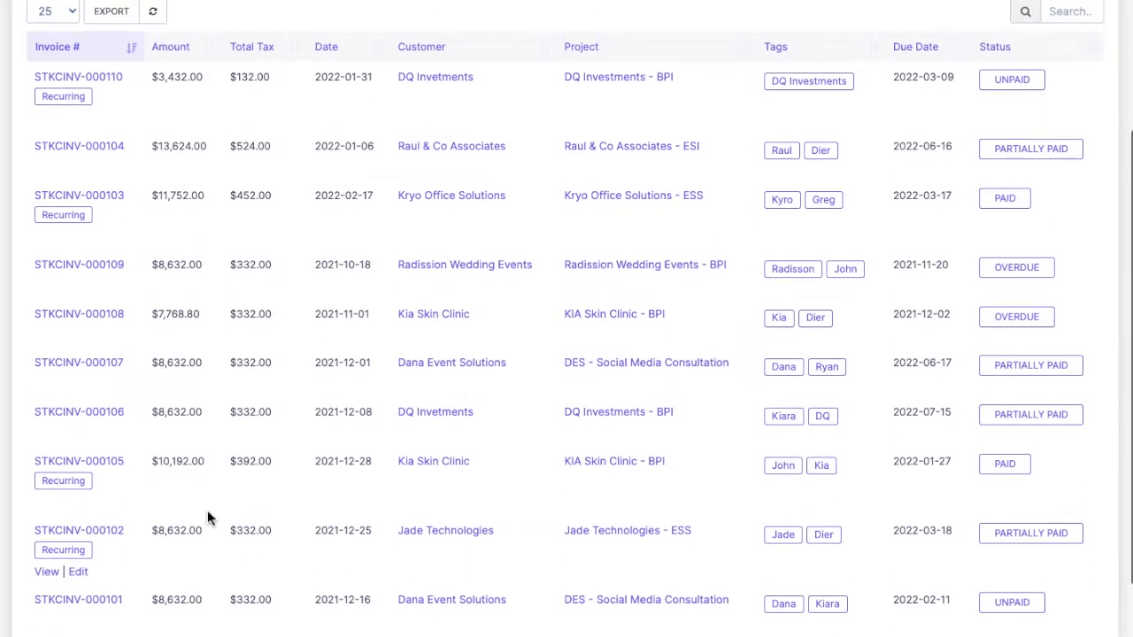
click(58, 412)
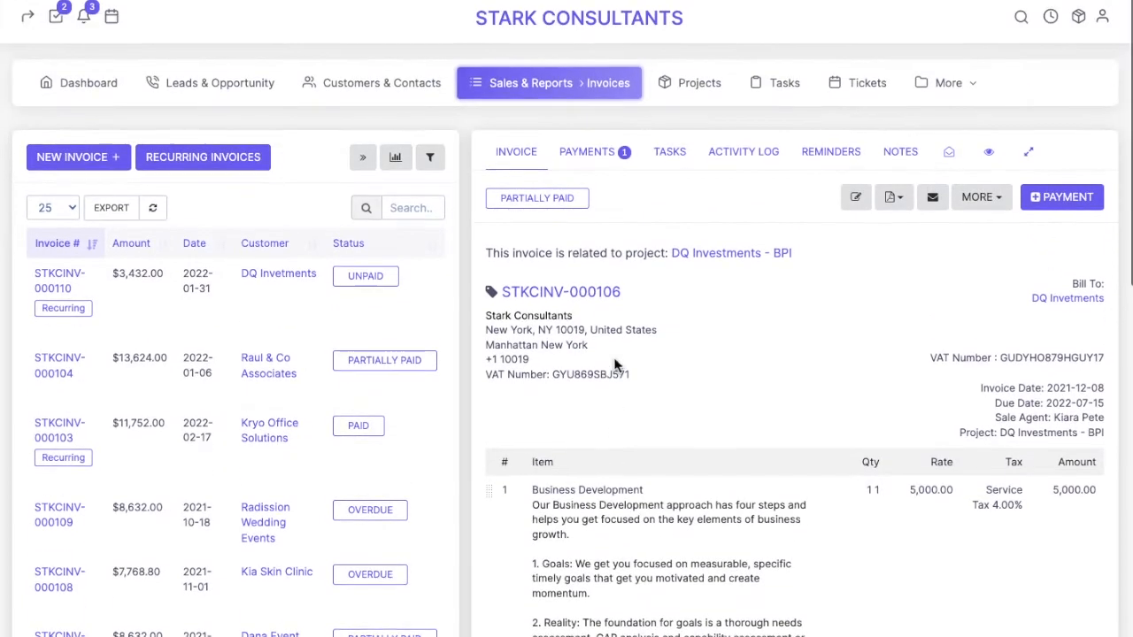
click(599, 153)
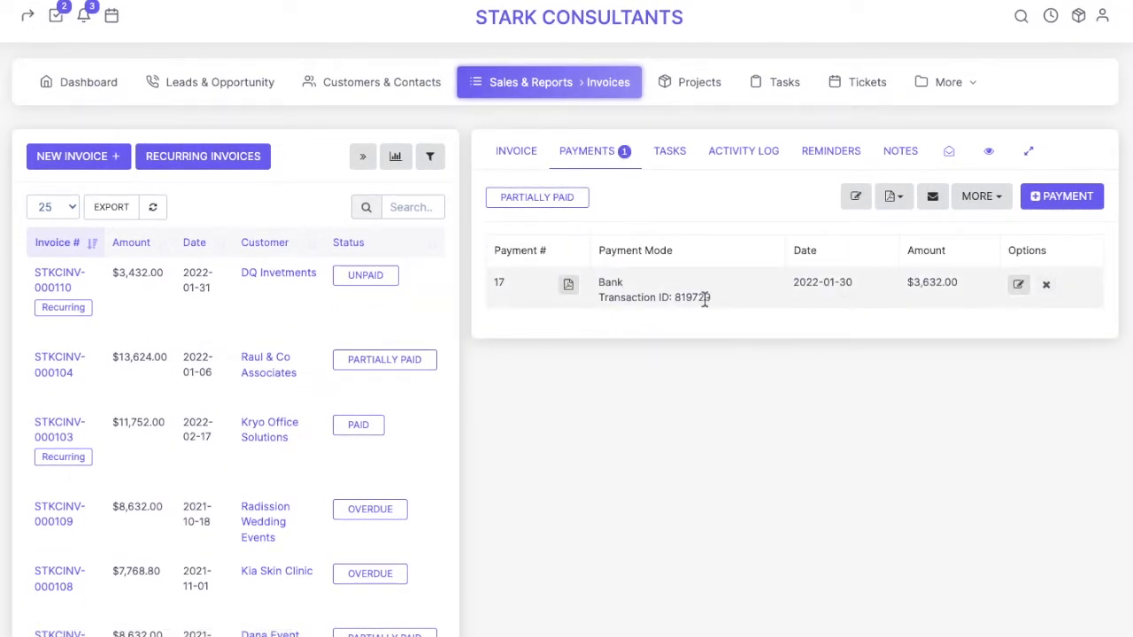
drag(486, 260, 1019, 325)
click(962, 460)
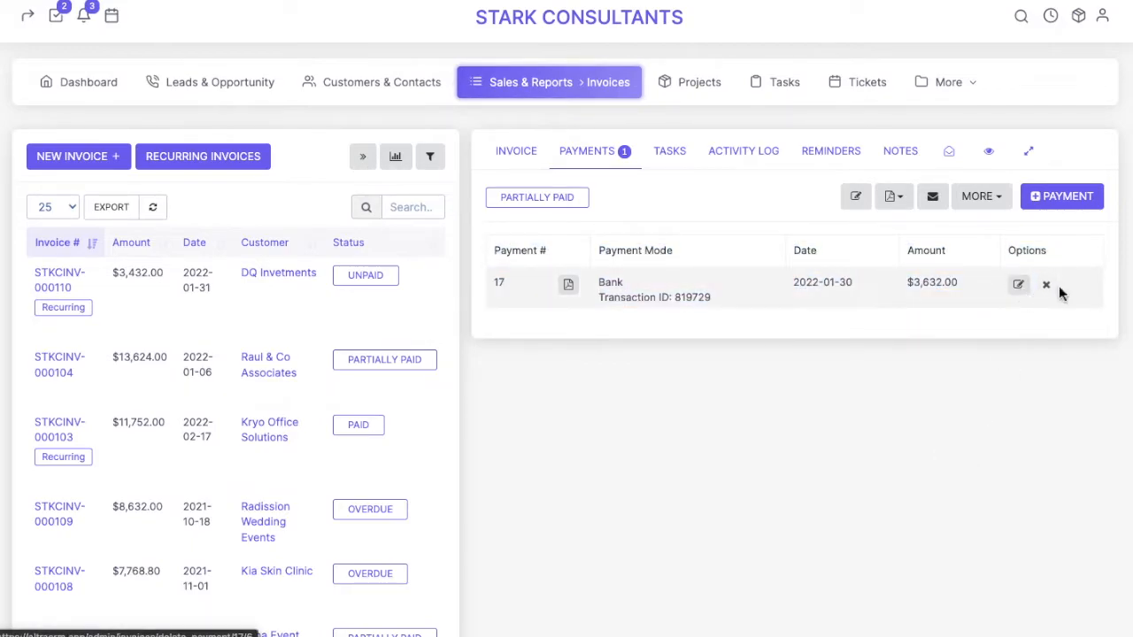
Step: Open the Raul & Co Associates invoice and examine its recorded payments and payment status
mouse_move(69, 365)
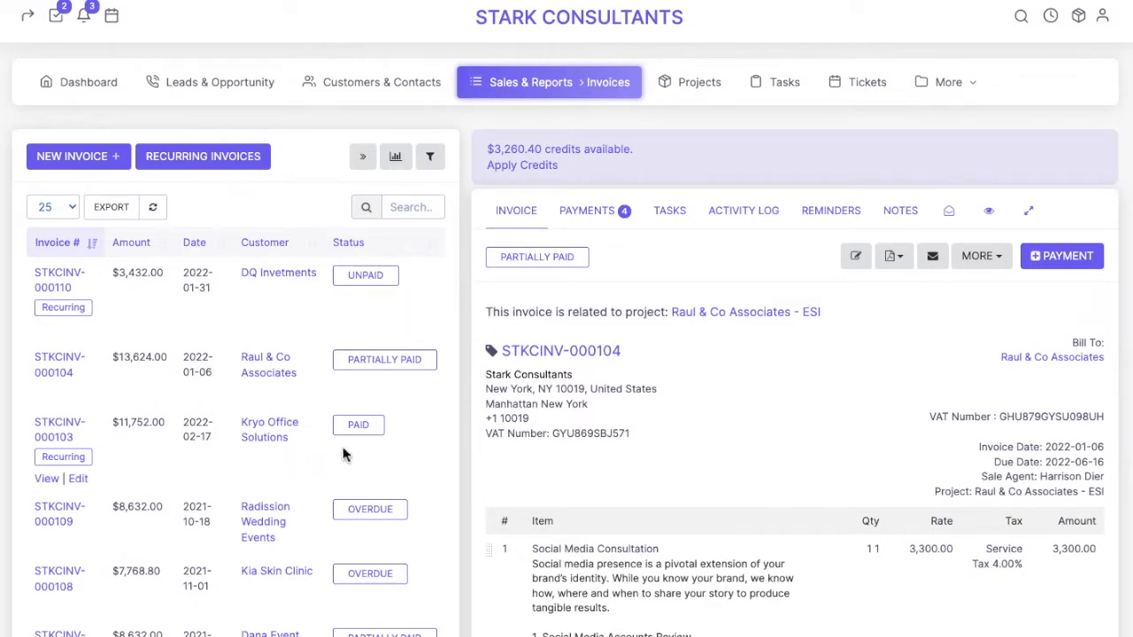
scroll(543, 380, down, 2)
scroll(543, 380, up, 2)
click(588, 189)
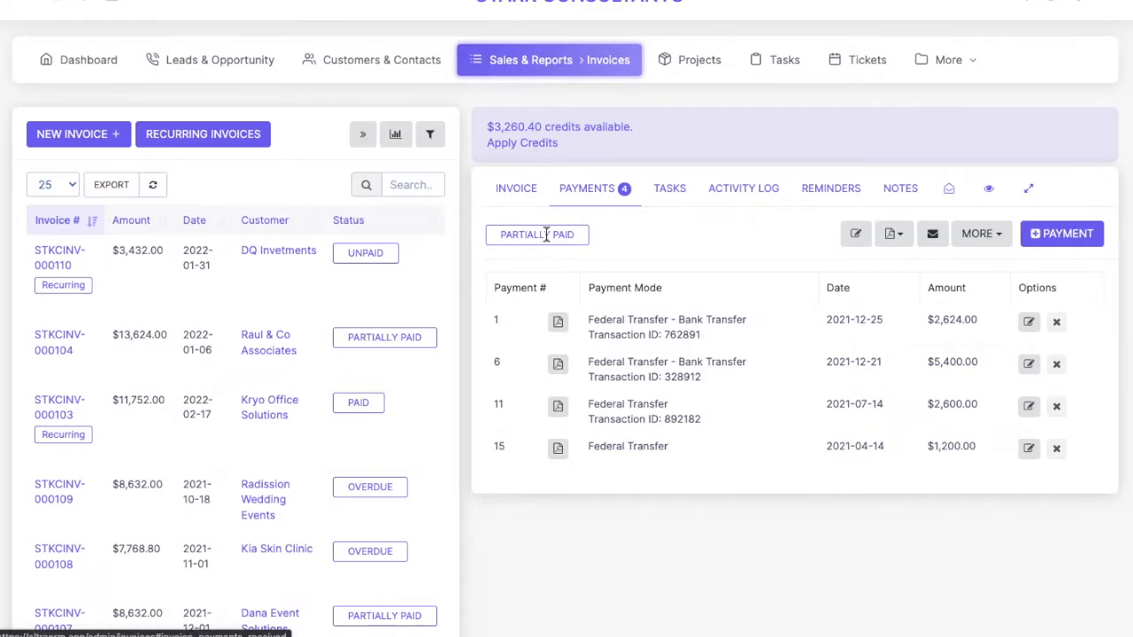
drag(499, 234, 582, 240)
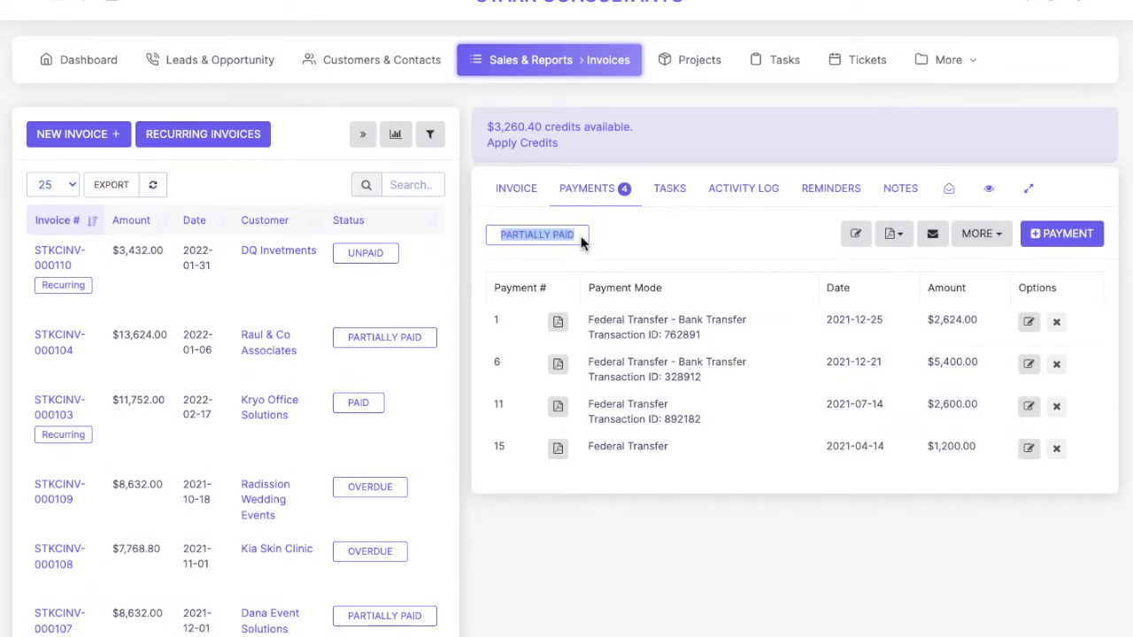
Step: Review the Raul & Co Associates invoice's items, totals, note and terms, and return to the full-width invoice list
click(517, 191)
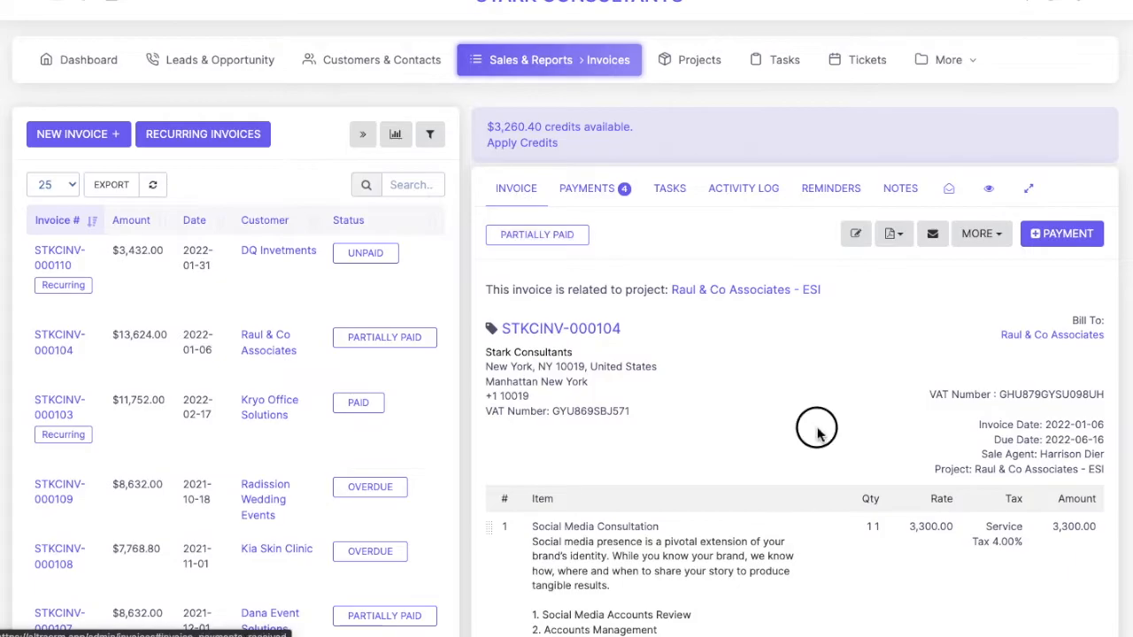
scroll(817, 426, down, 6)
scroll(817, 427, down, 3)
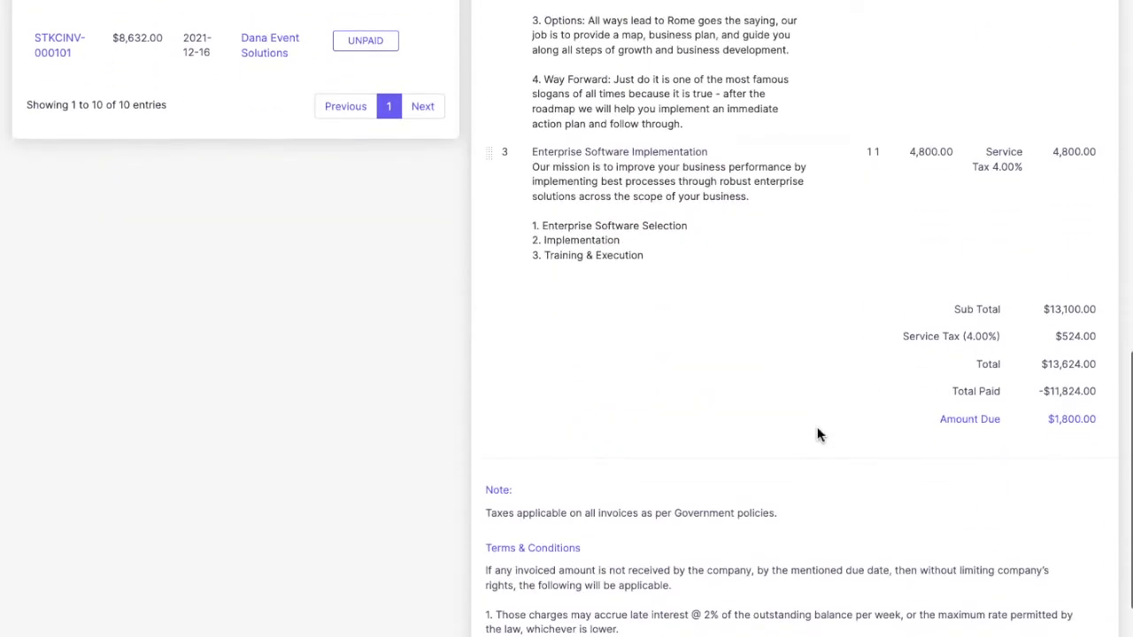
scroll(817, 427, down, 1)
scroll(817, 426, up, 12)
scroll(817, 429, down, 1)
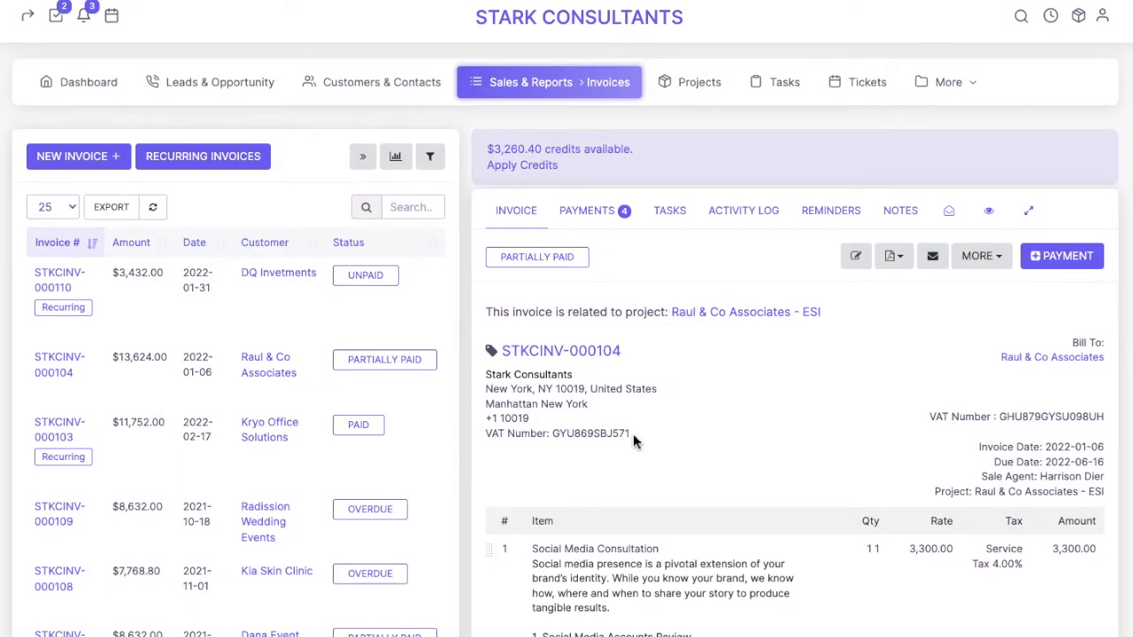
click(362, 156)
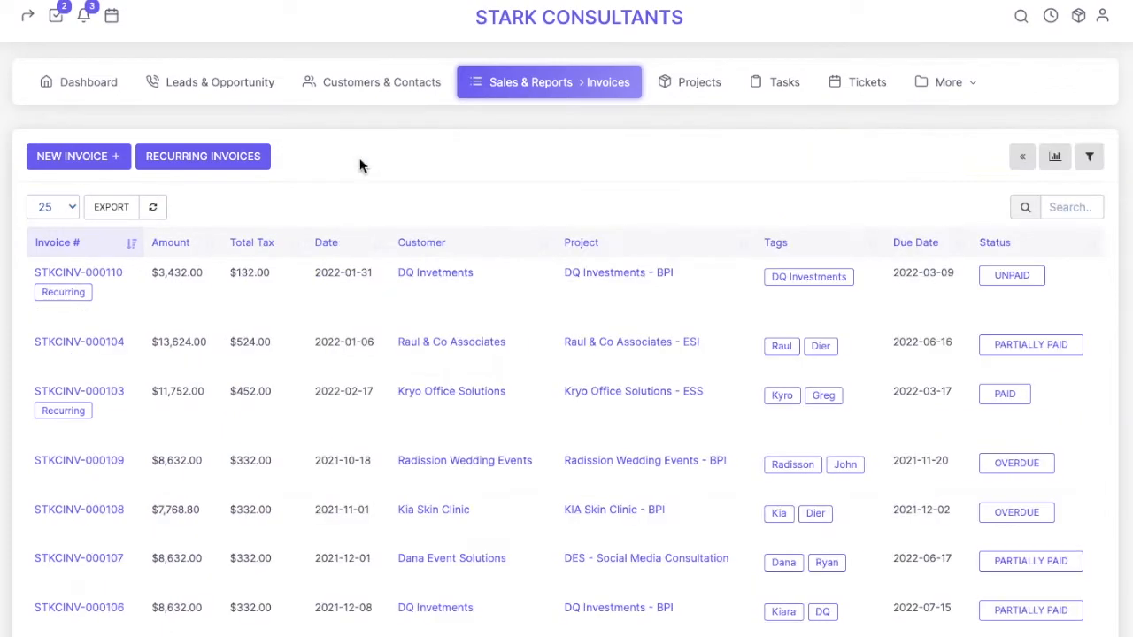
Step: Examine the recurring invoices' frequency and remaining cycles, and return to the main invoice list
click(208, 169)
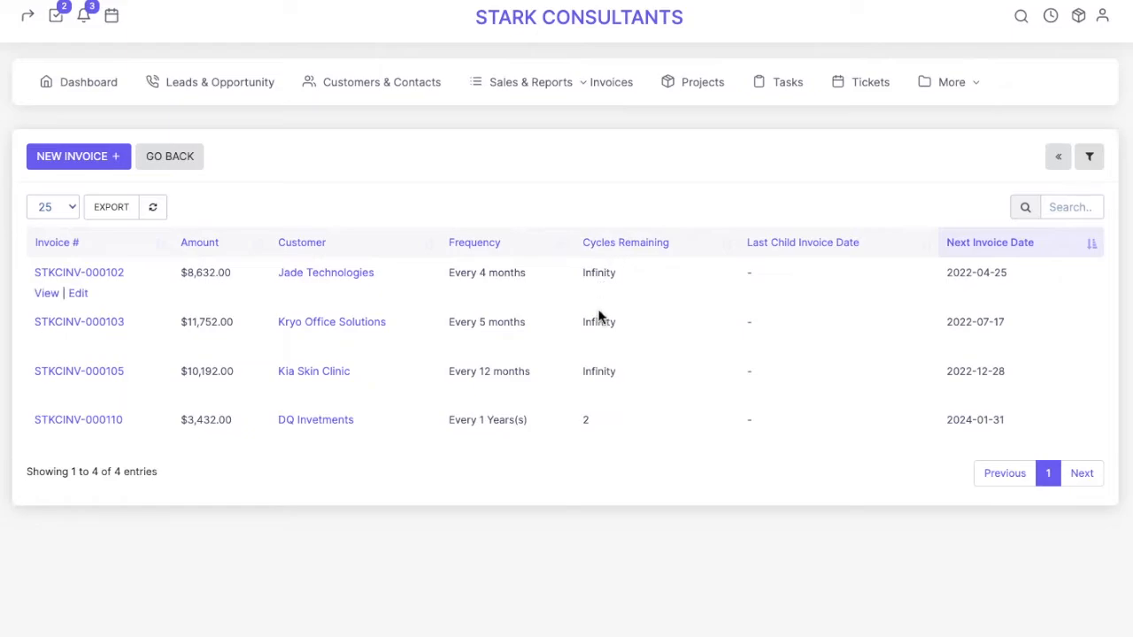
drag(599, 431, 577, 428)
click(166, 169)
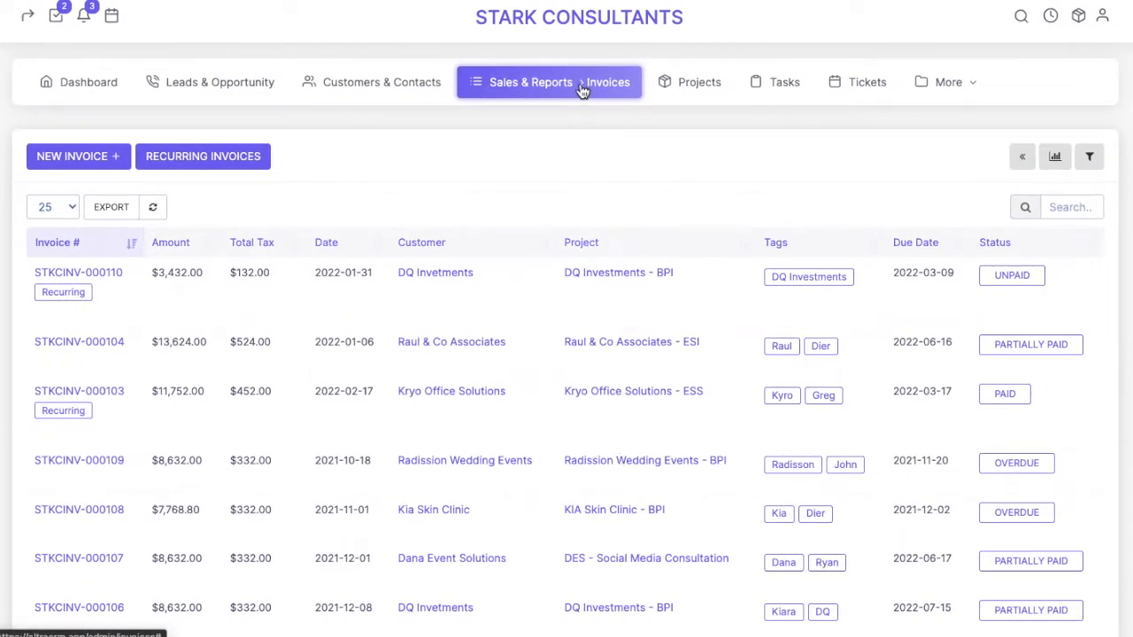
Step: Open the accepted Radission Wedding Events estimate from the Estimates list and show its options for conversion to an invoice
click(581, 89)
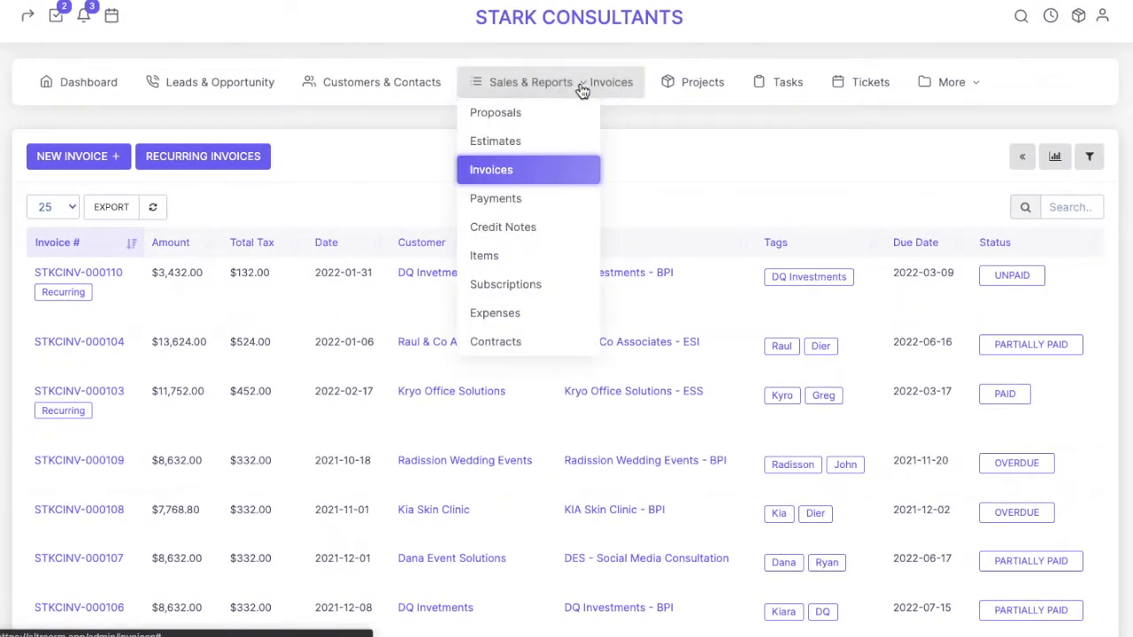
click(521, 139)
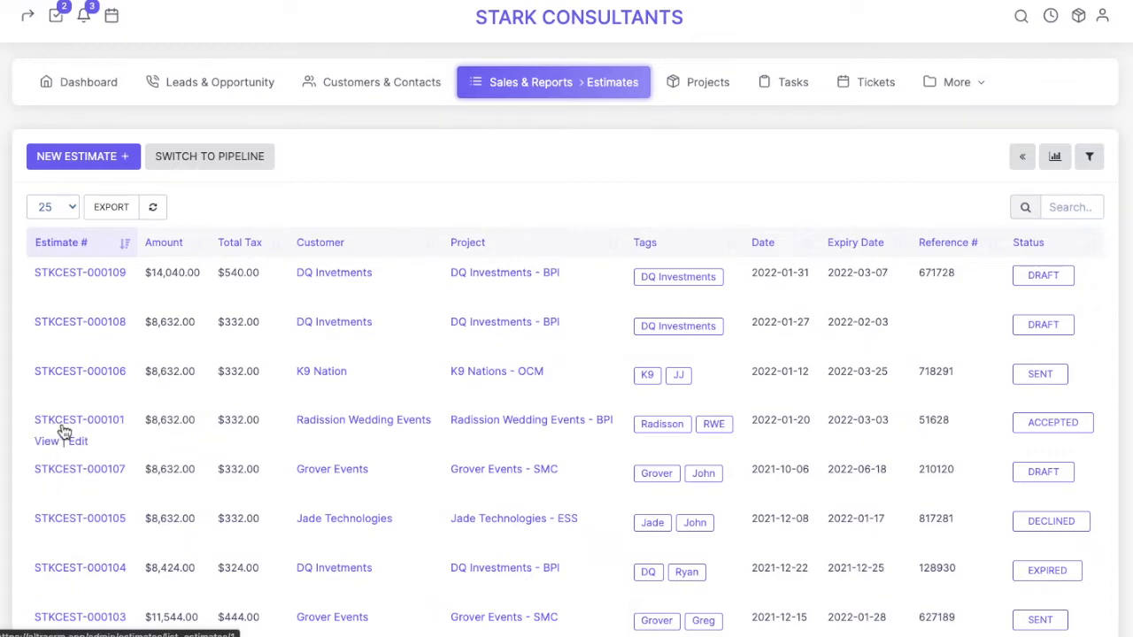
click(55, 437)
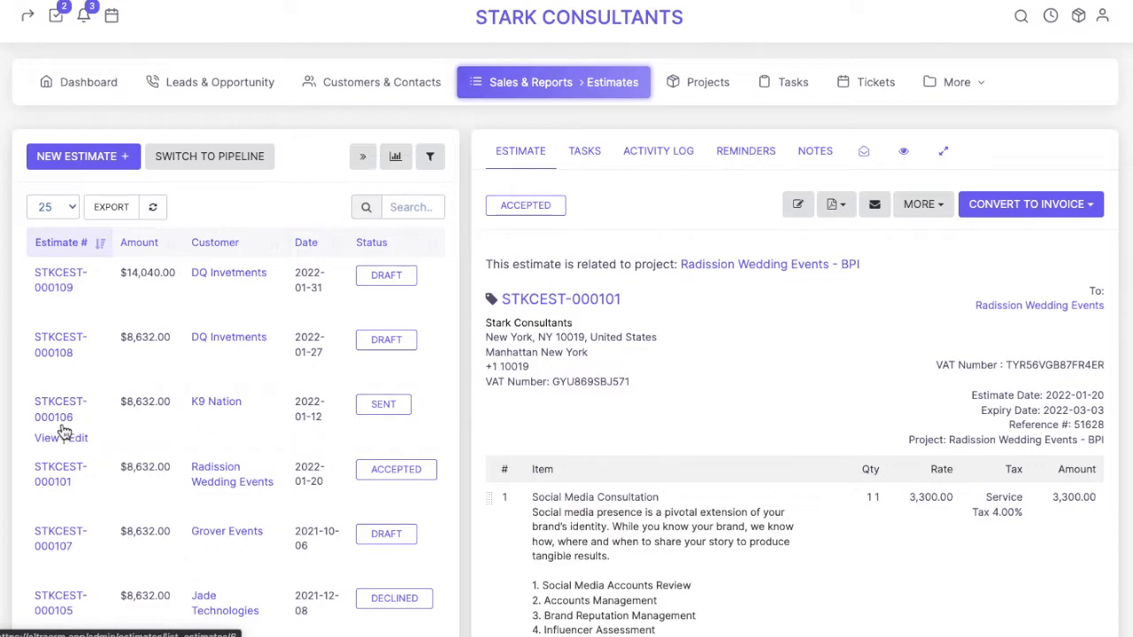
click(1098, 212)
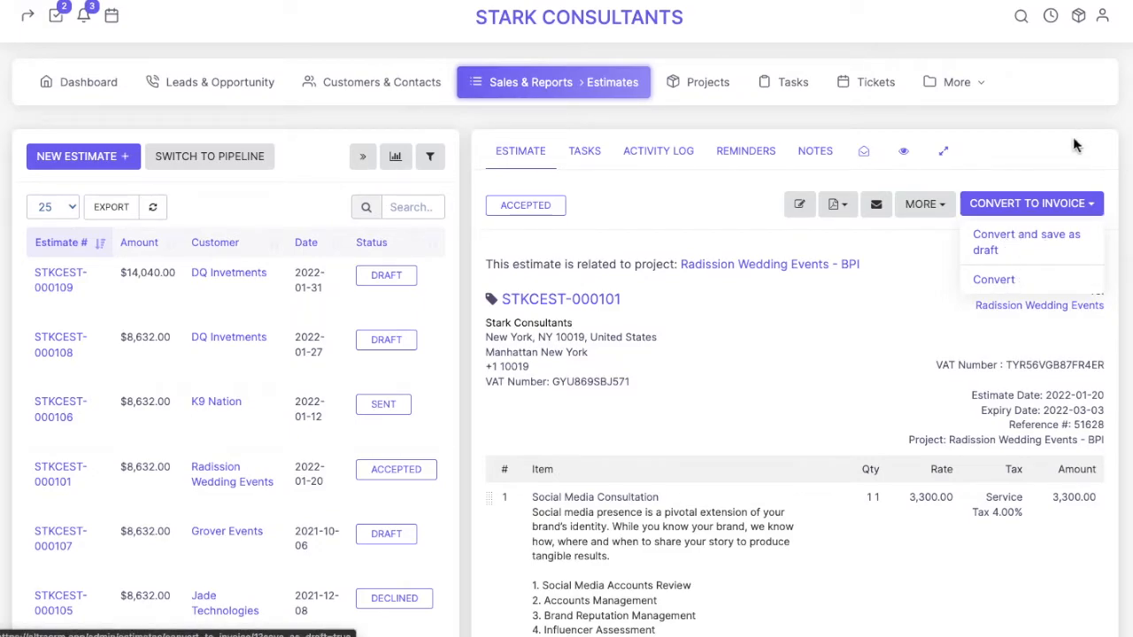
Step: Convert the accepted Radission Wedding Events estimate into a regular invoice rather than a draft
click(1042, 205)
click(1042, 206)
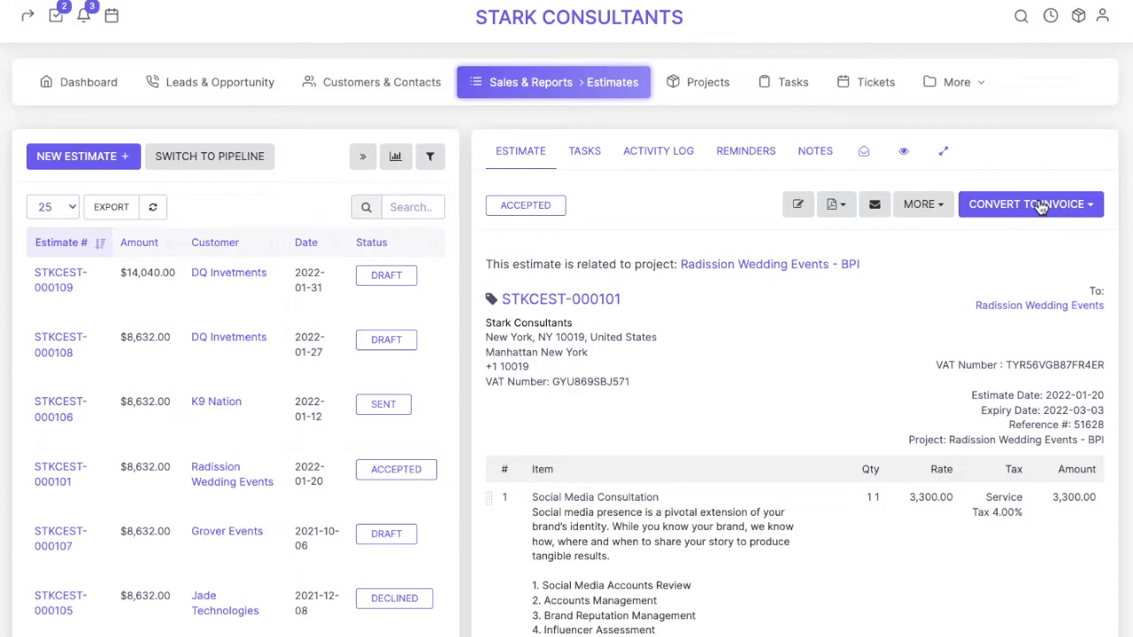
click(1006, 282)
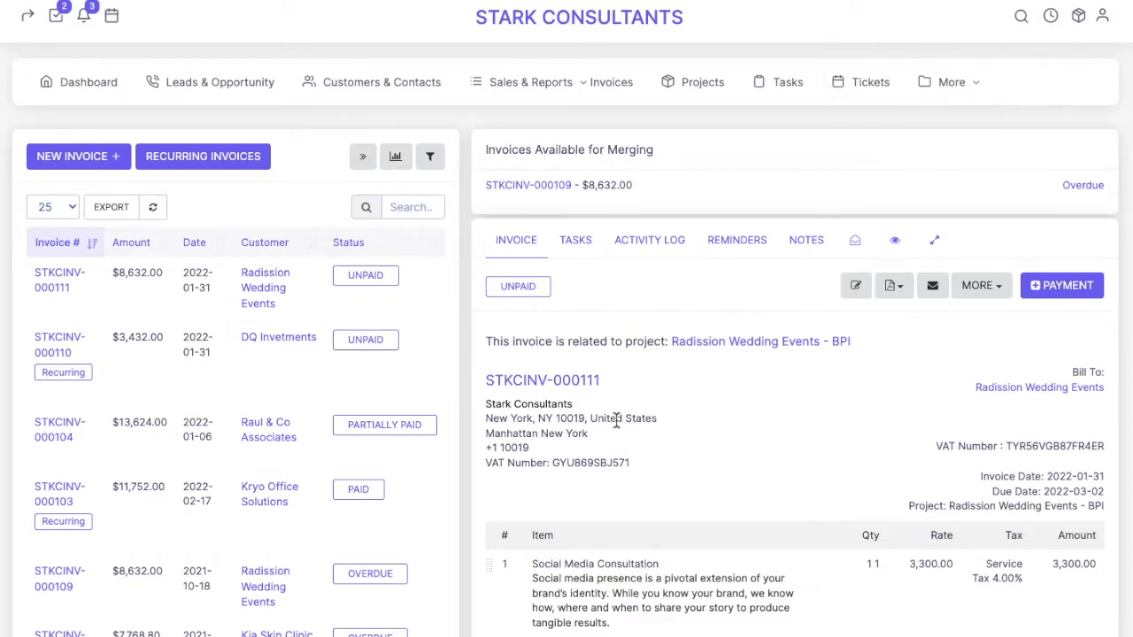
Step: Review the converted Radission Wedding Events invoice, including its status, dates, linked project and line items
scroll(617, 421, down, 2)
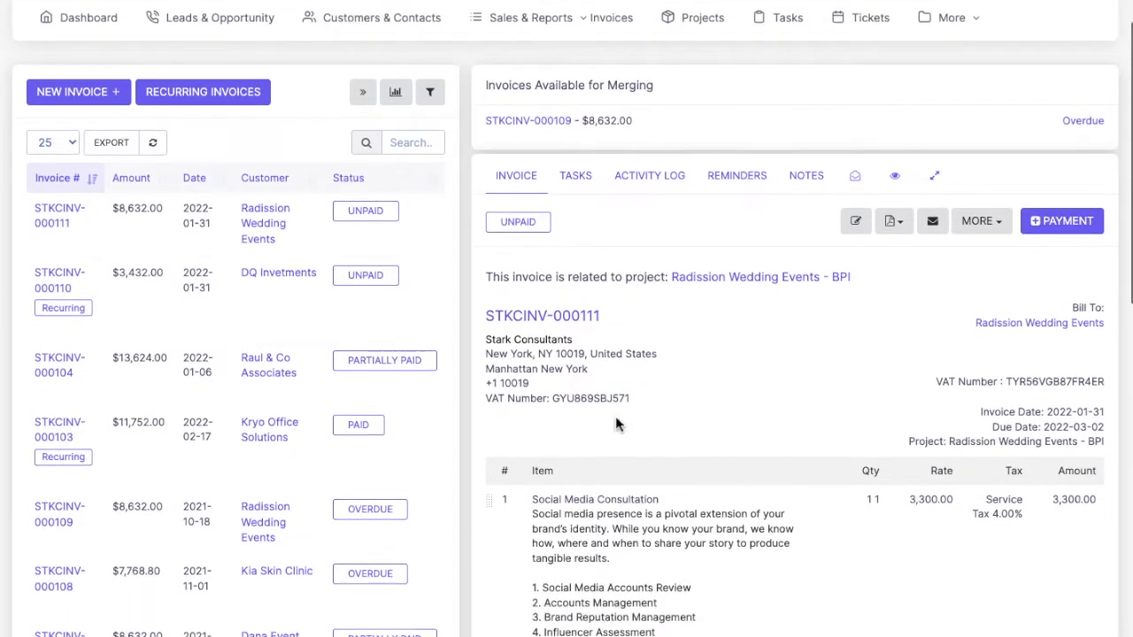
scroll(617, 424, down, 3)
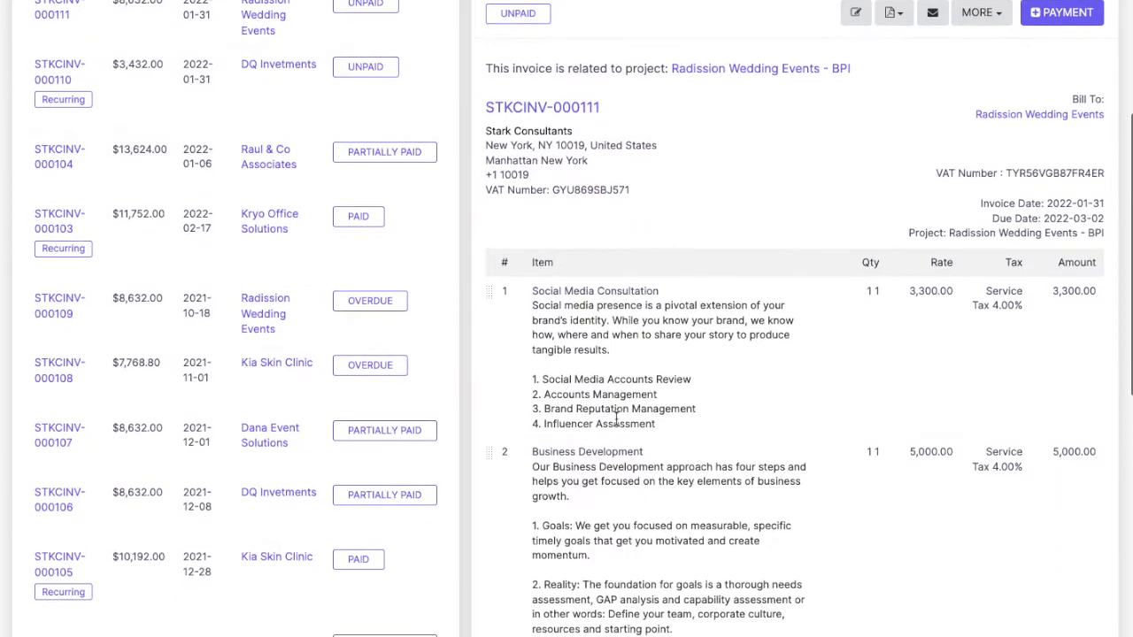
scroll(617, 424, up, 3)
scroll(617, 419, up, 1)
scroll(617, 418, down, 3)
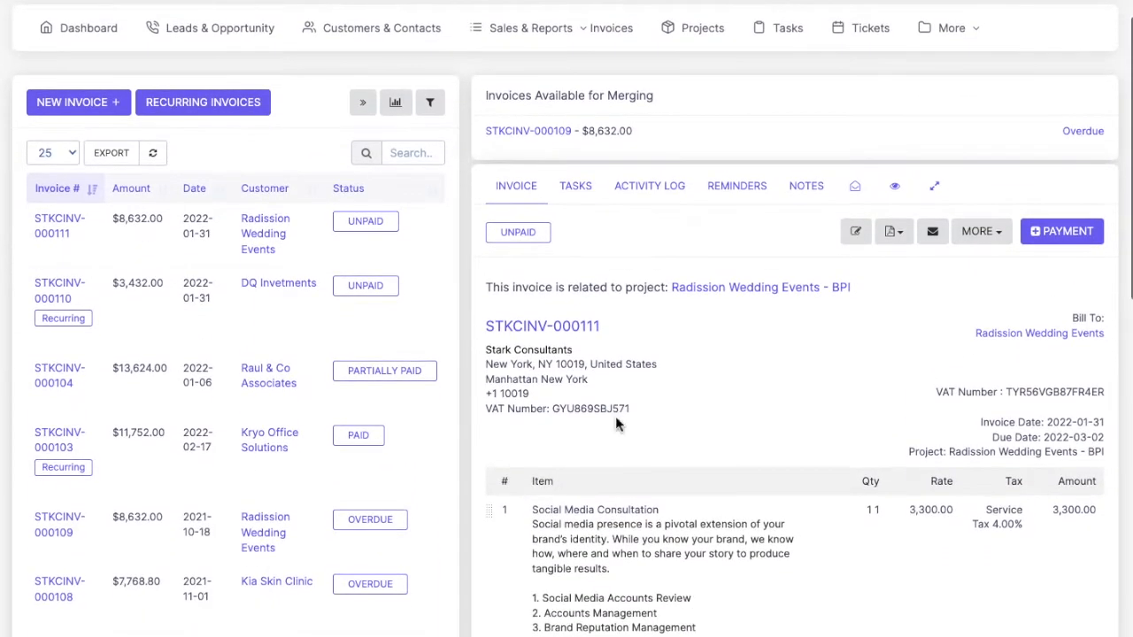
scroll(616, 416, down, 2)
scroll(616, 416, up, 5)
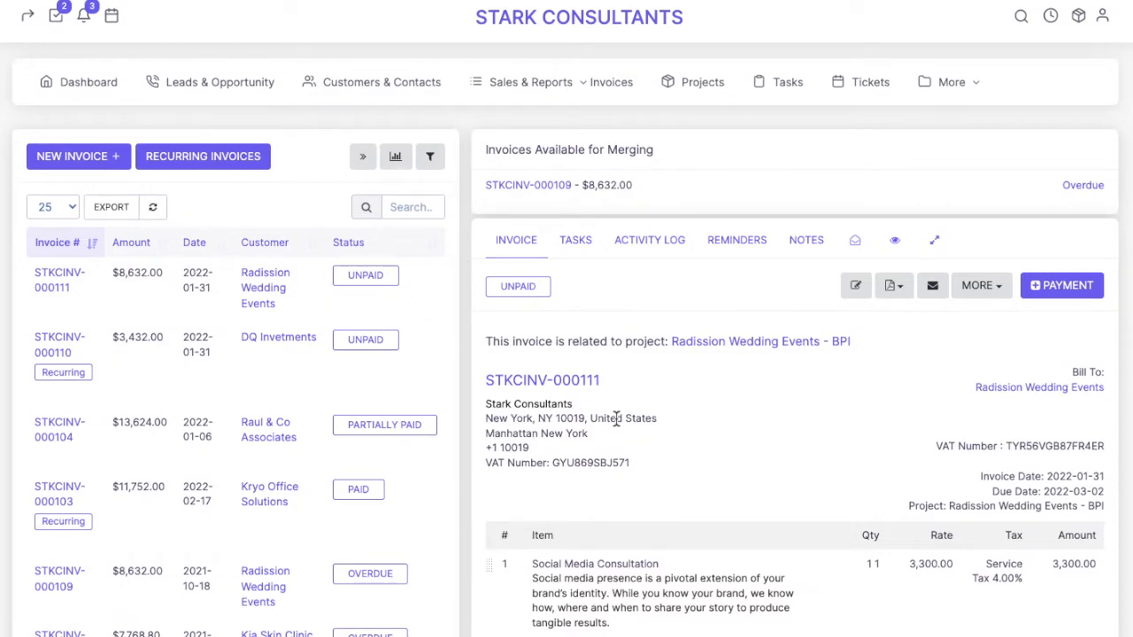
scroll(615, 418, down, 2)
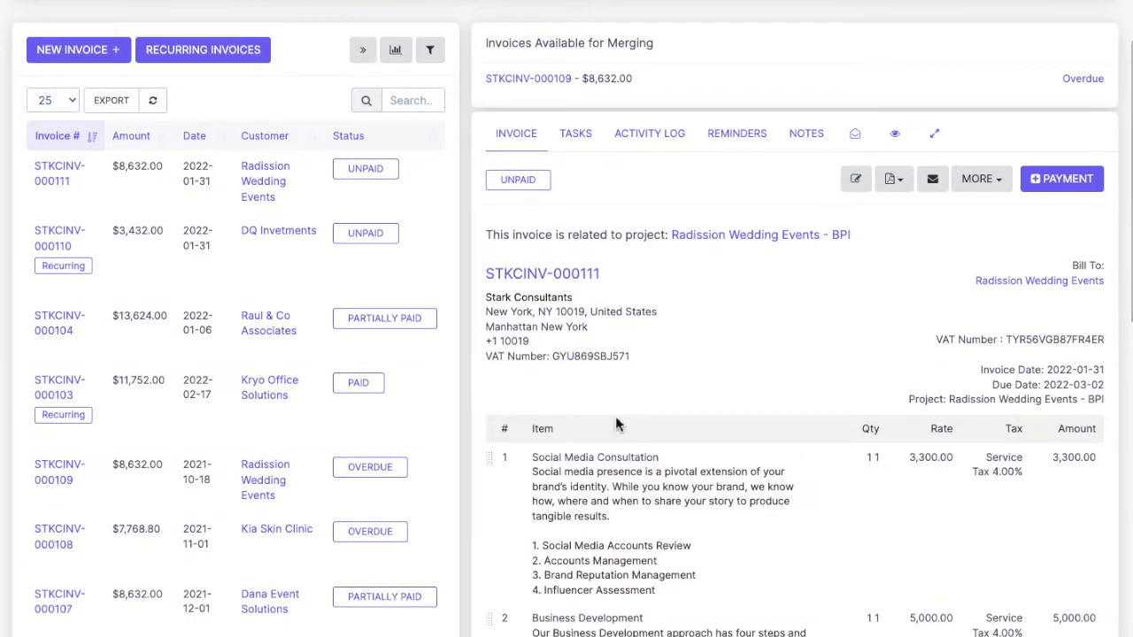
scroll(615, 418, up, 2)
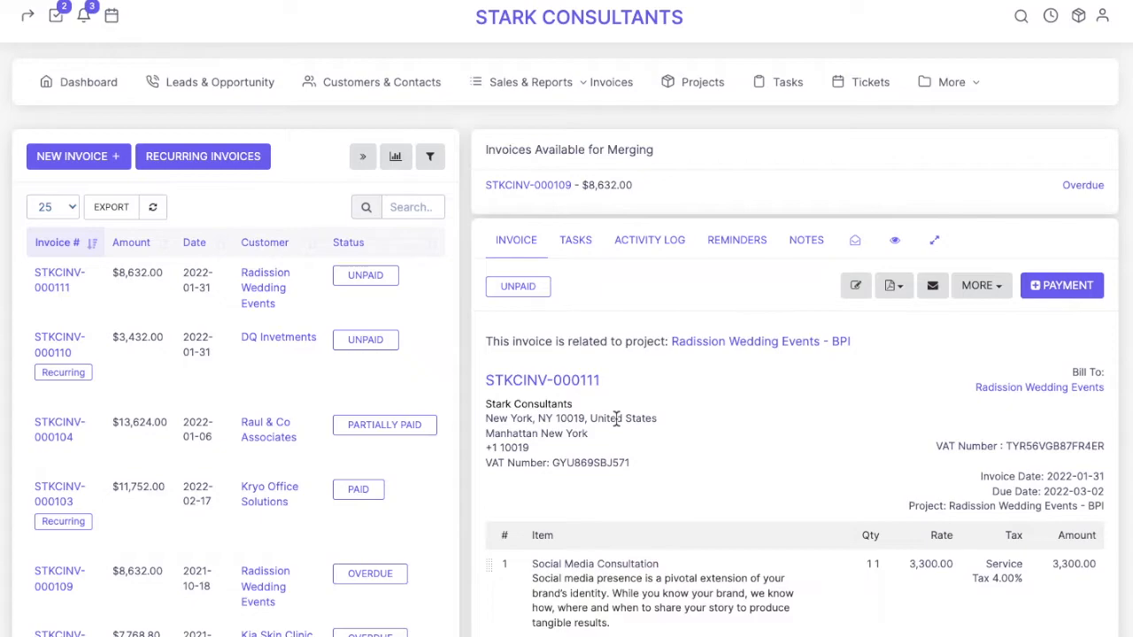
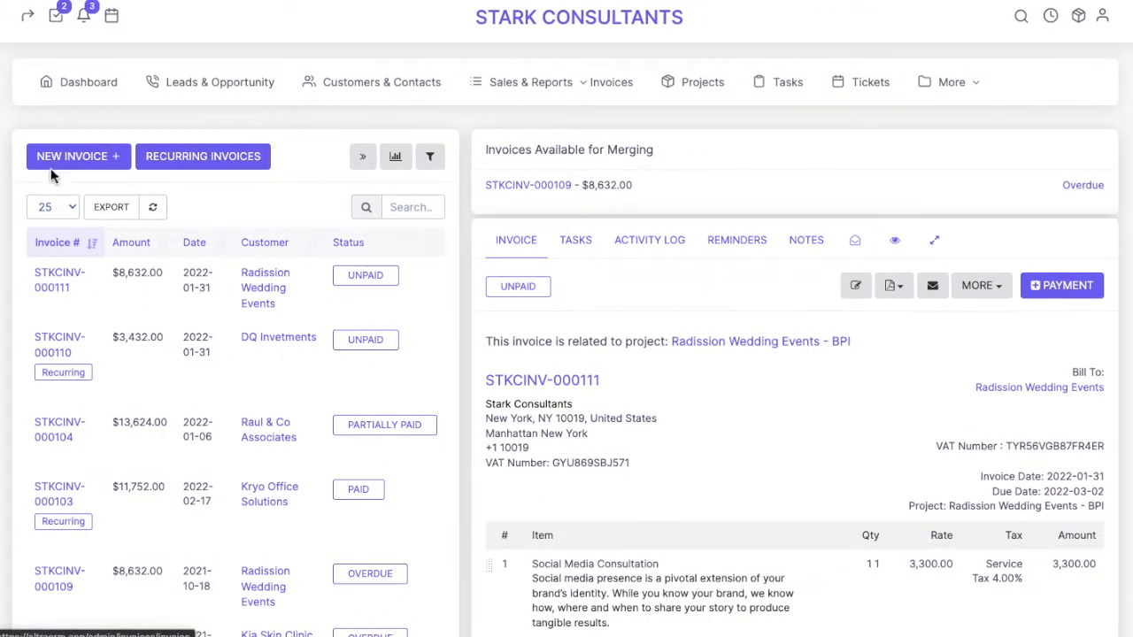
Step: Open a new invoice form and examine the predefined items that can be added to it
click(78, 157)
scroll(157, 442, down, 3)
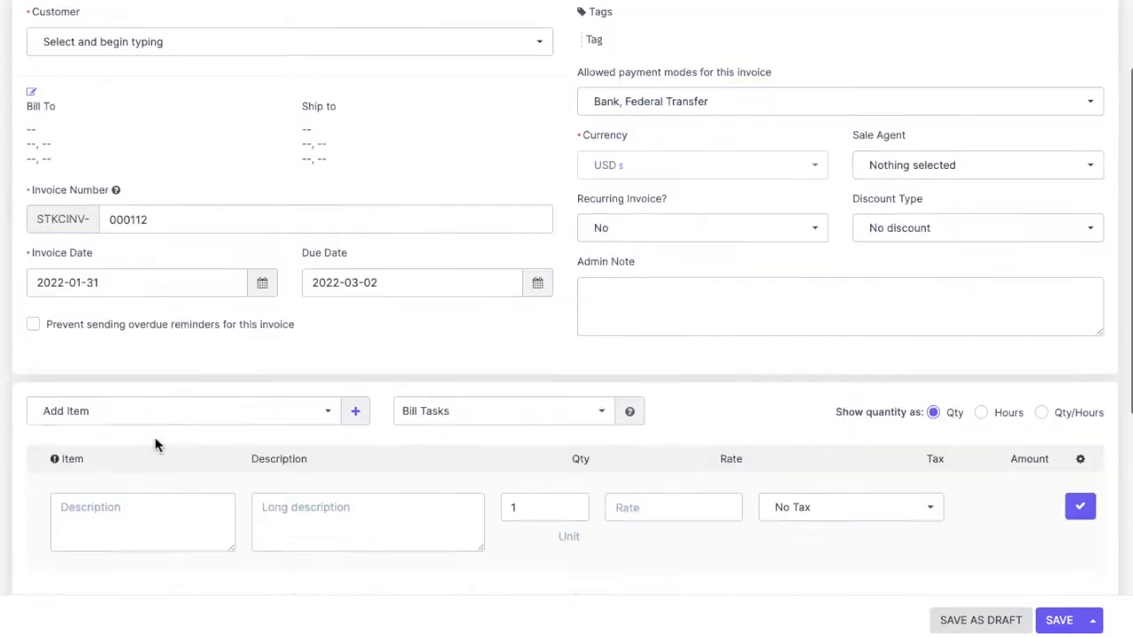
click(199, 366)
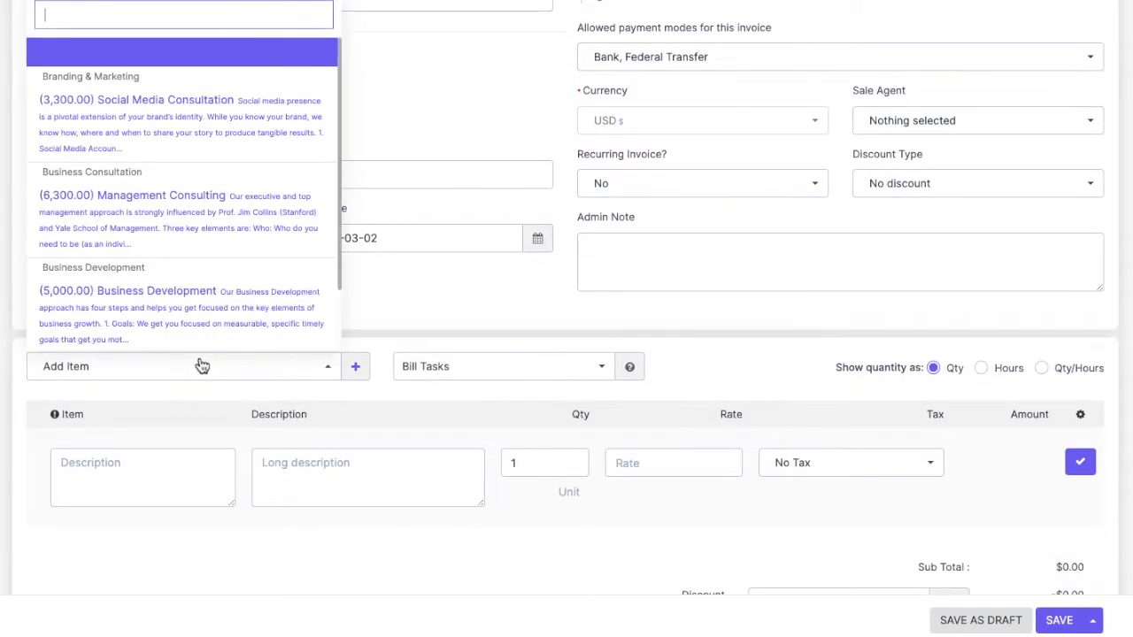
scroll(196, 262, down, 2)
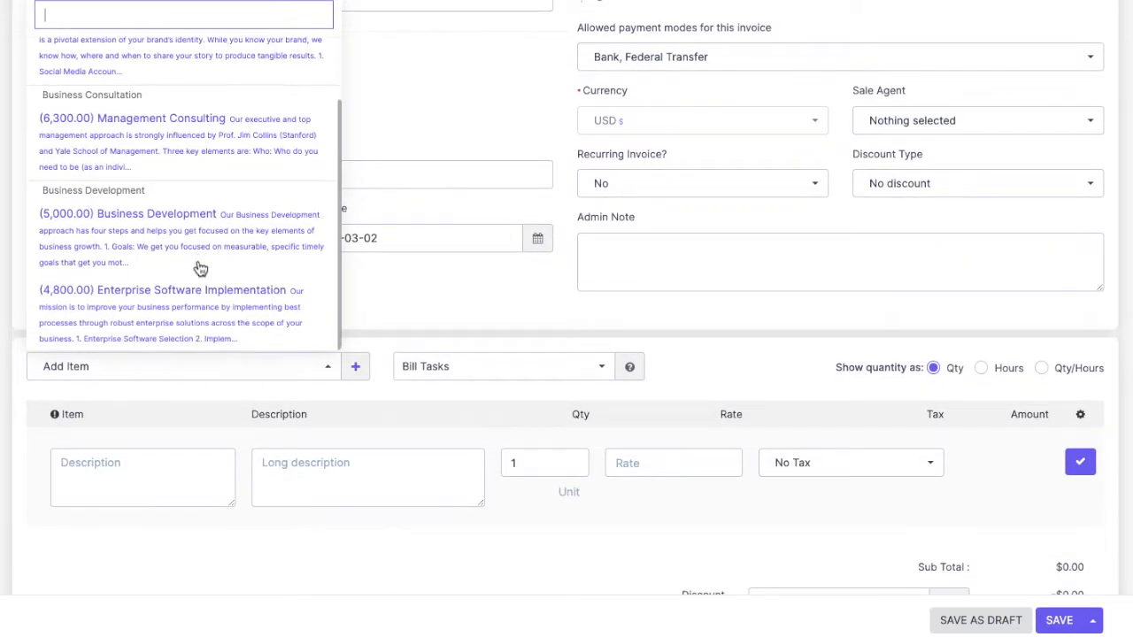
scroll(197, 266, up, 2)
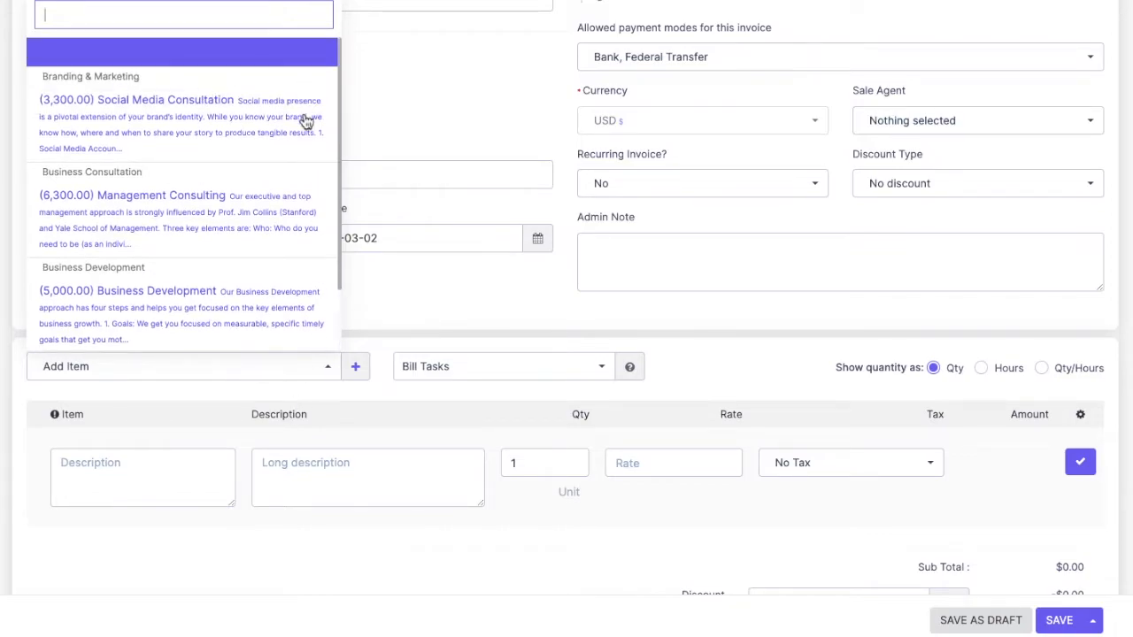
scroll(256, 367, down, 2)
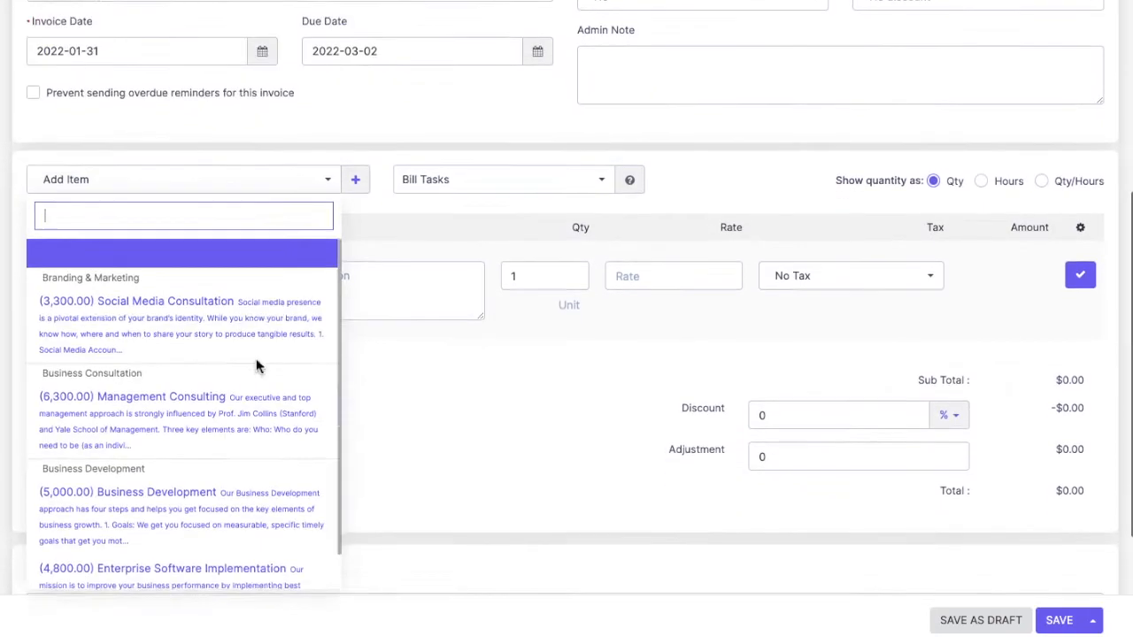
scroll(256, 367, up, 3)
click(546, 338)
scroll(548, 338, up, 2)
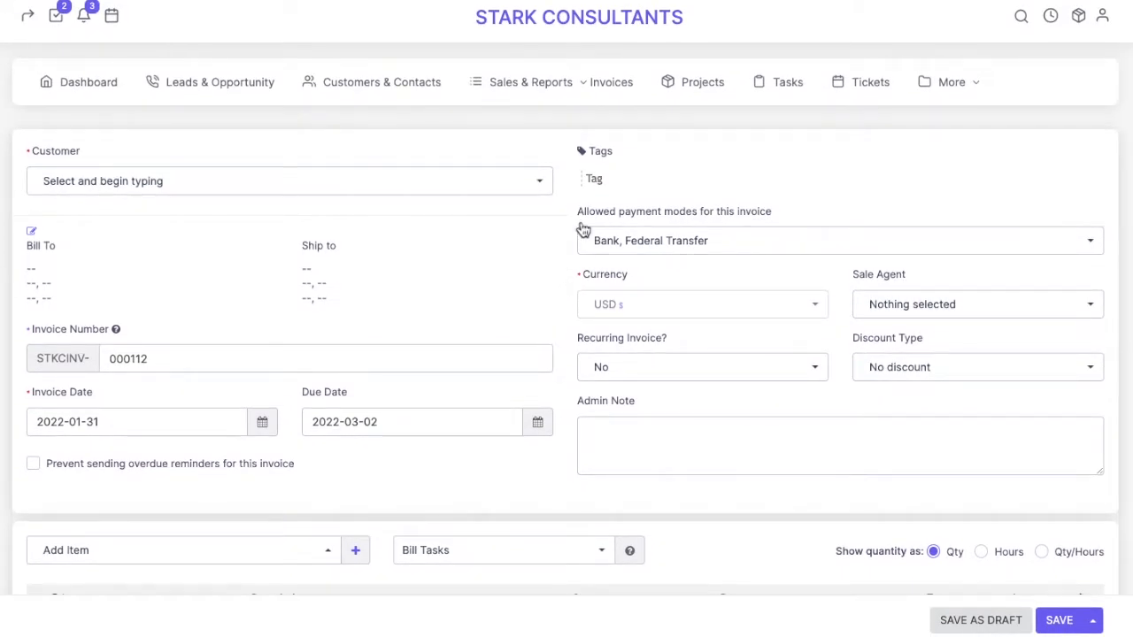
Step: Open the Items list under Sales & Reports and examine the items' descriptions, rates and taxes
mouse_move(580, 93)
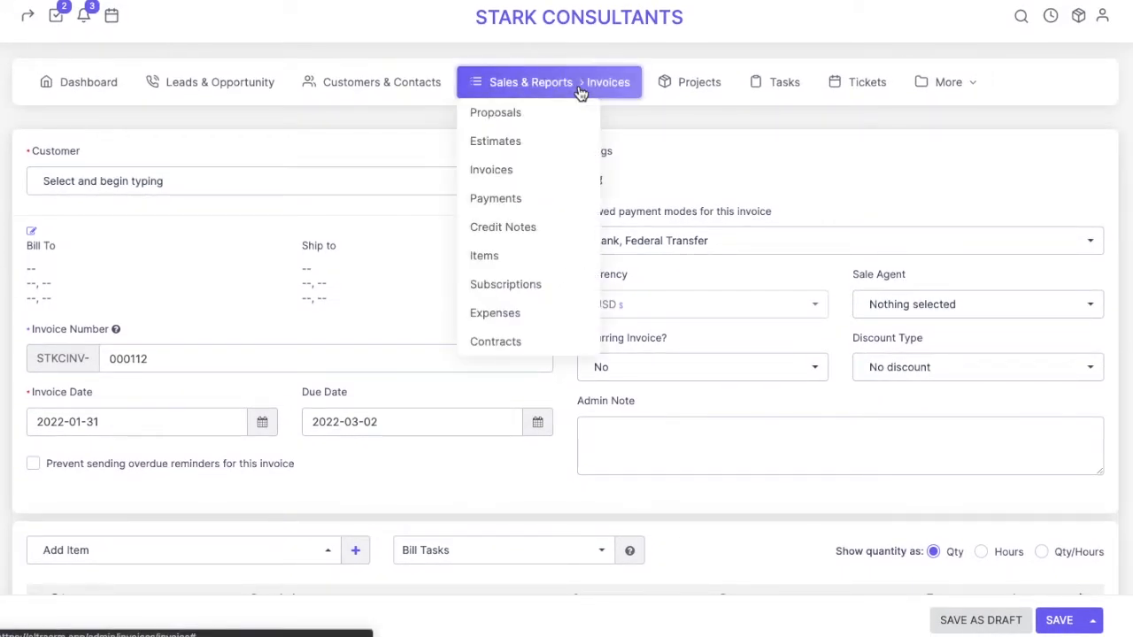
click(509, 262)
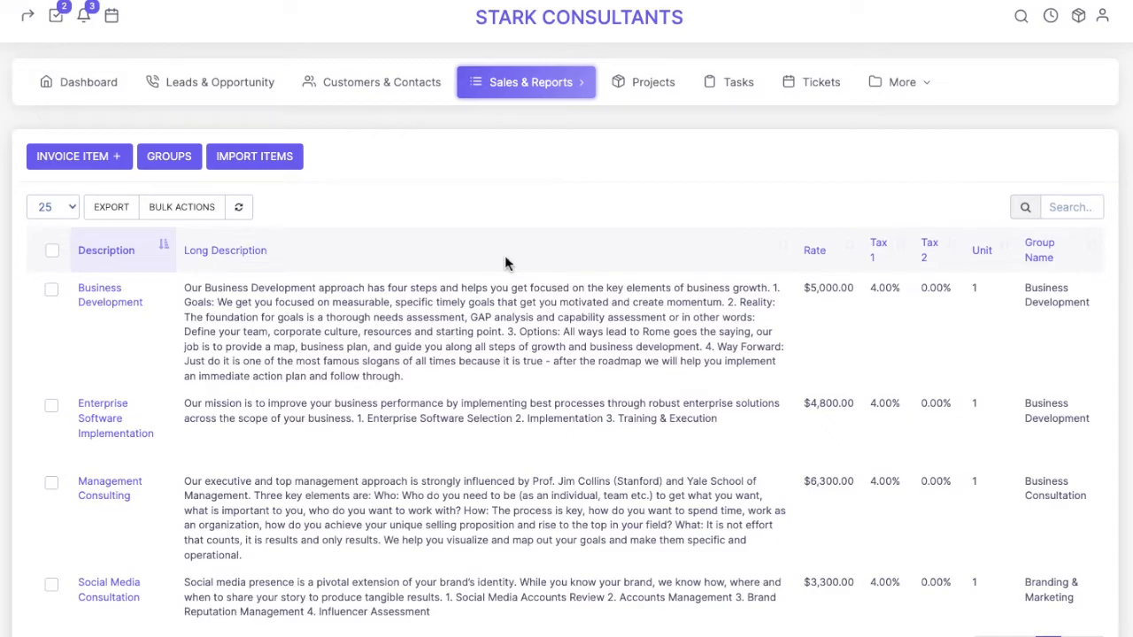
scroll(506, 263, down, 1)
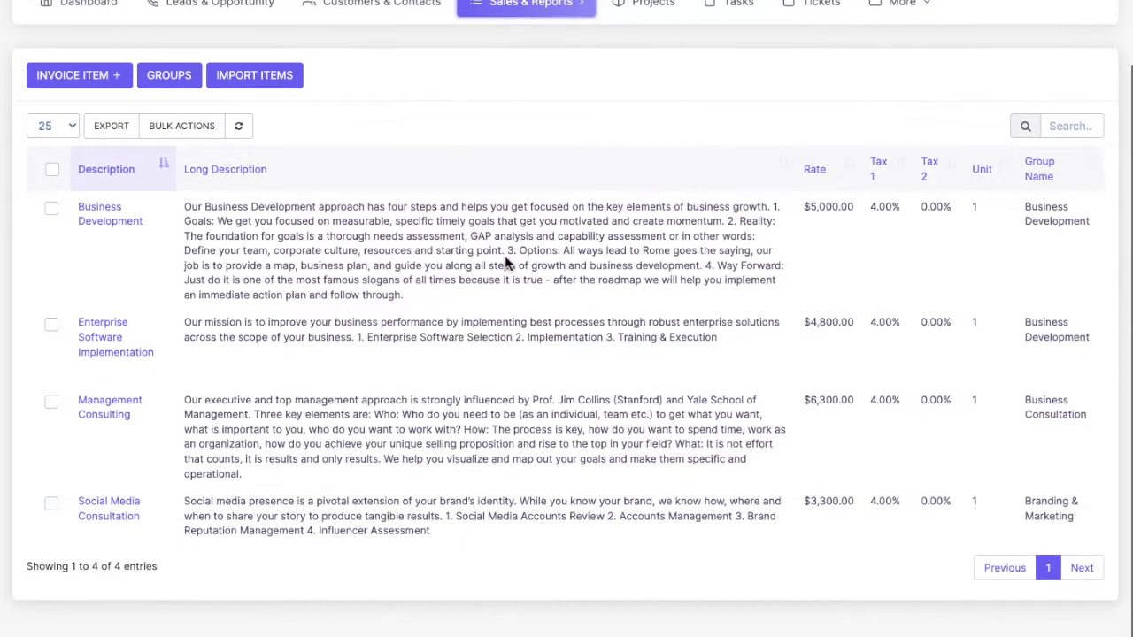
drag(447, 531, 61, 217)
click(552, 128)
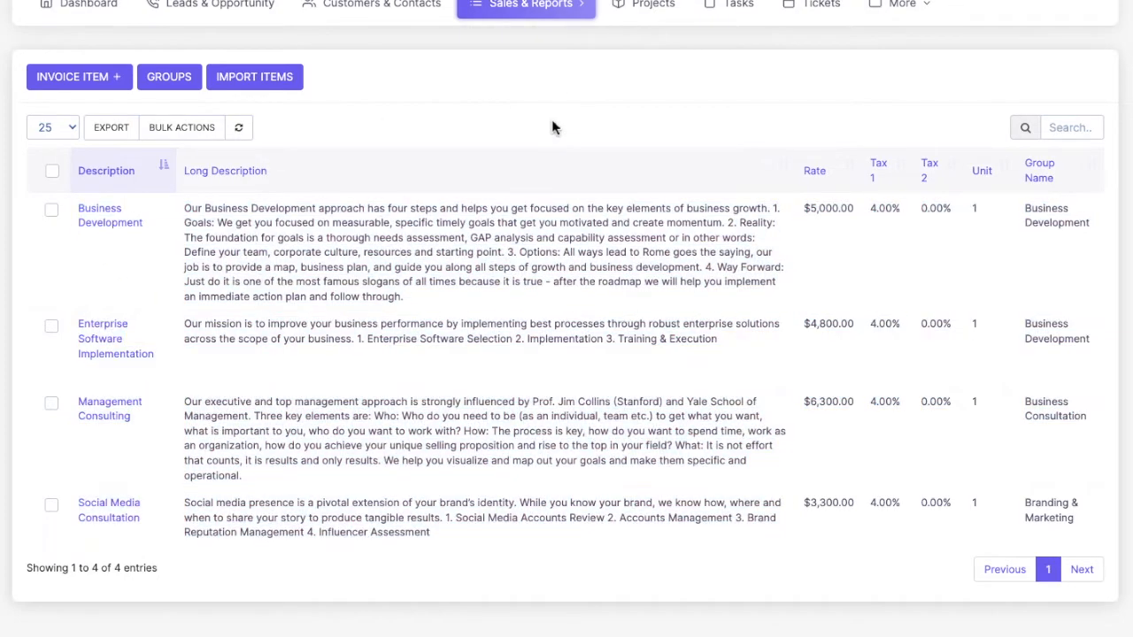
scroll(552, 127, up, 1)
scroll(553, 128, down, 1)
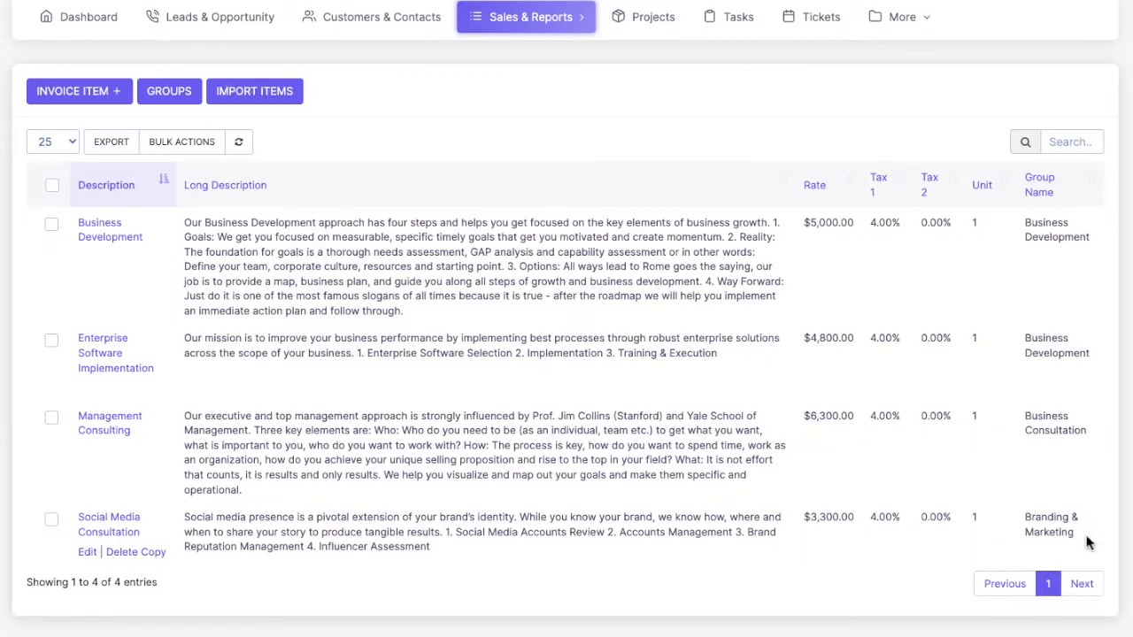
Step: Examine the group names assigned to the items in the list
drag(1085, 540, 1027, 521)
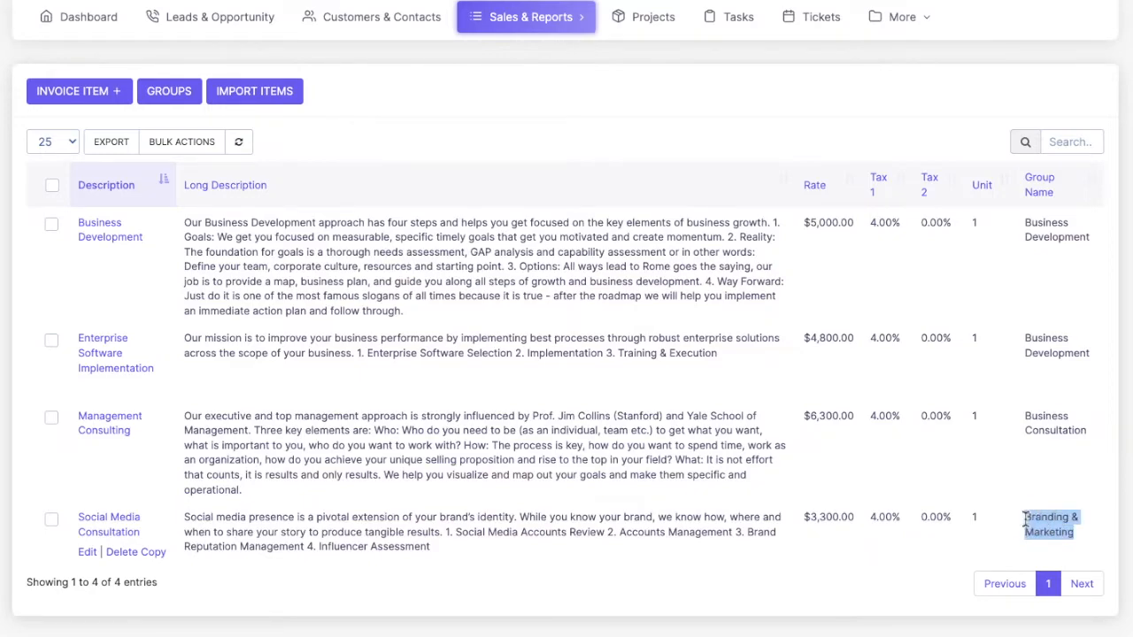
drag(1093, 432, 1031, 222)
click(608, 101)
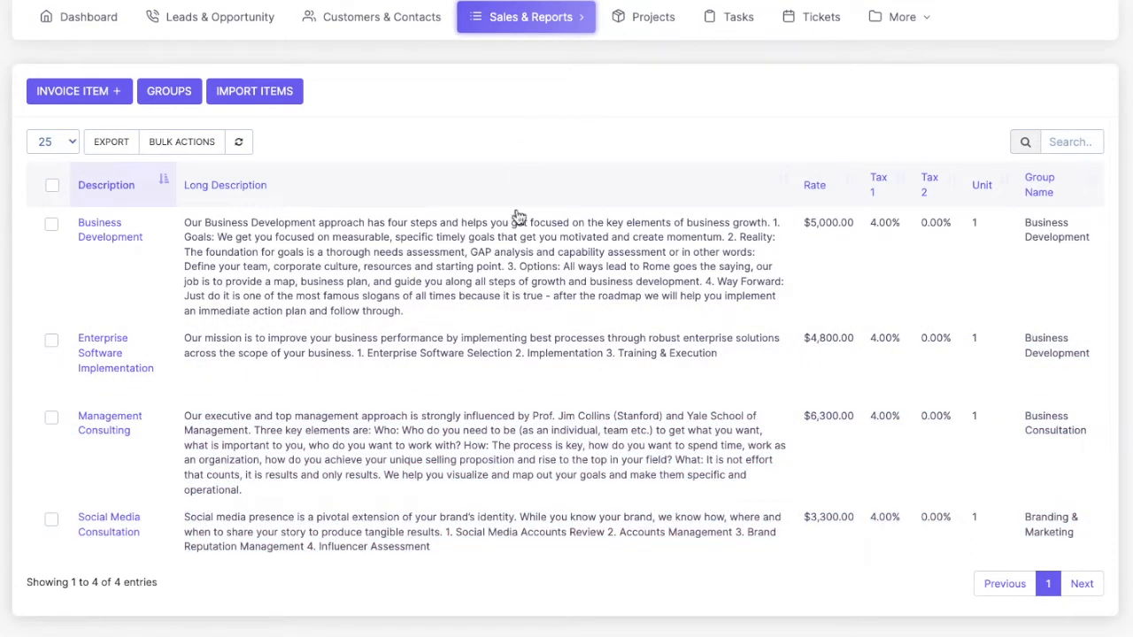
Step: Add a new item group named Sales Consultation and close the group manager
scroll(515, 274, up, 1)
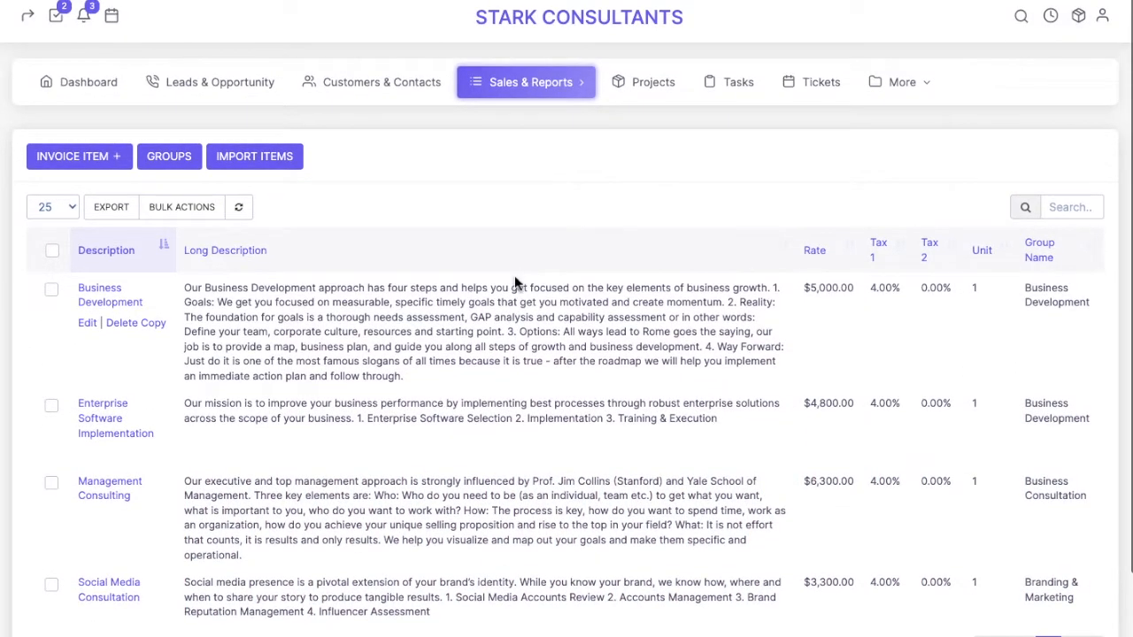
click(174, 158)
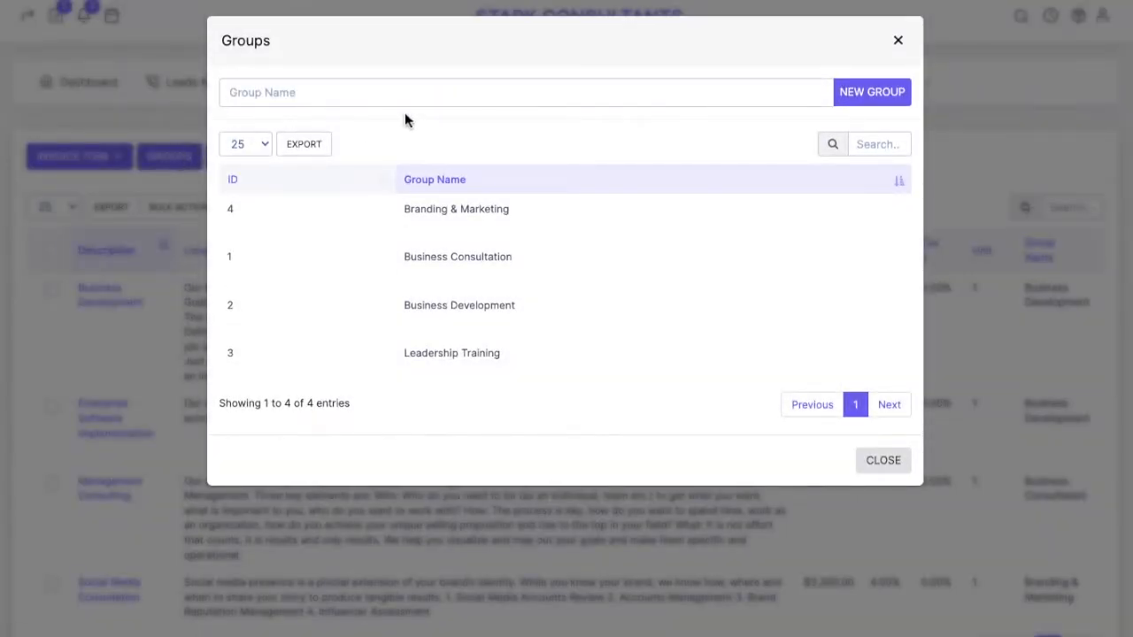
click(589, 98)
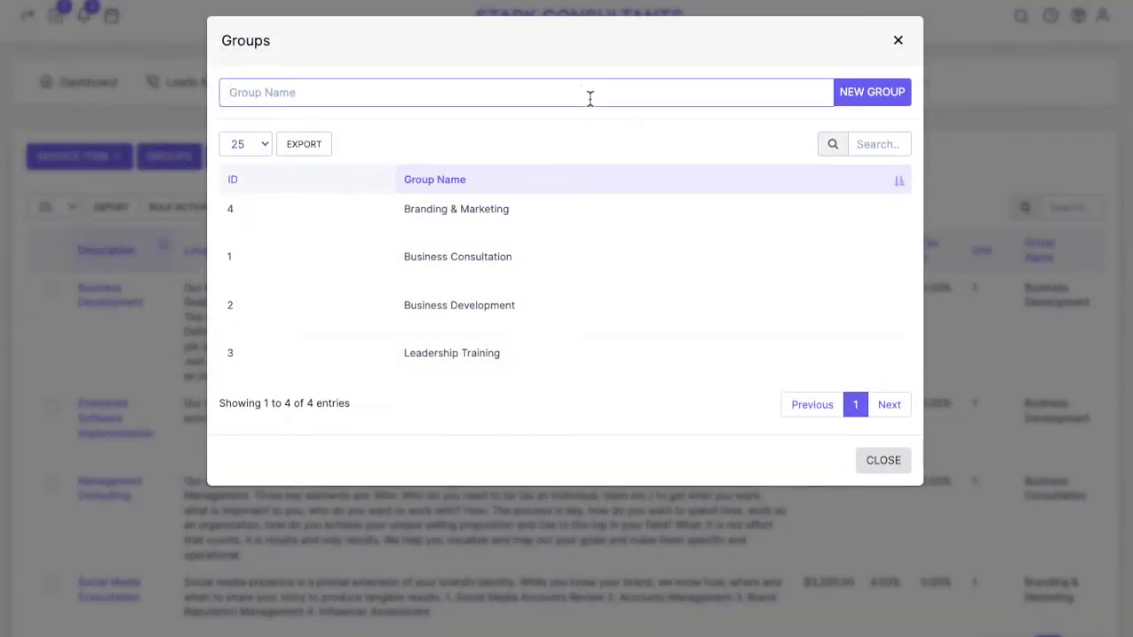
text(Sales Consulataion)
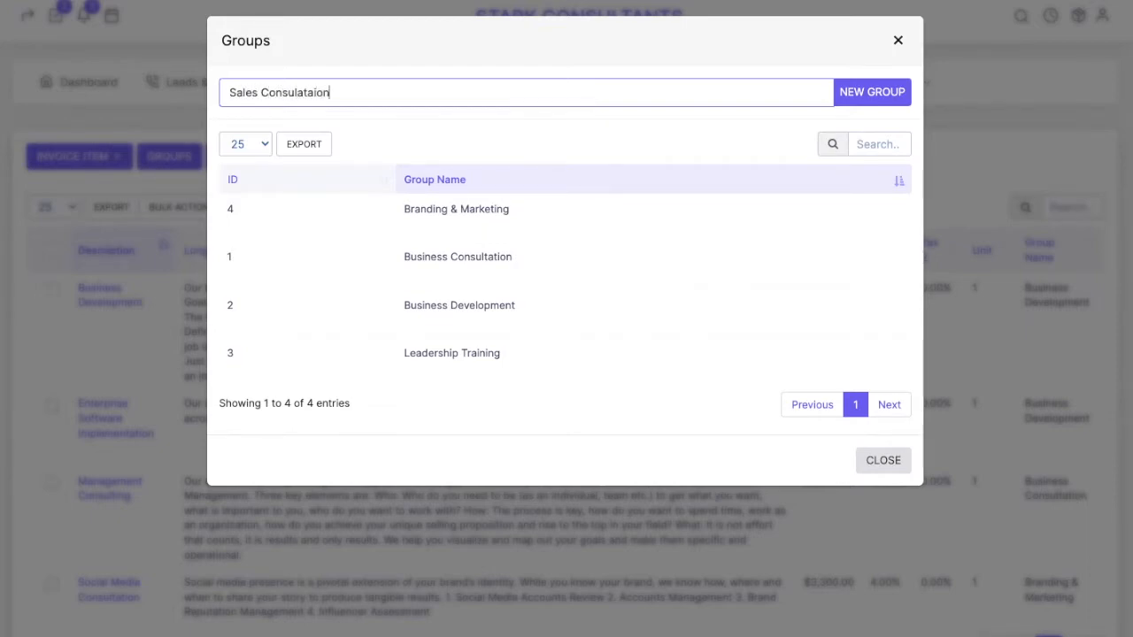
click(302, 92)
key(BackSpace)
click(307, 92)
text(t)
click(872, 93)
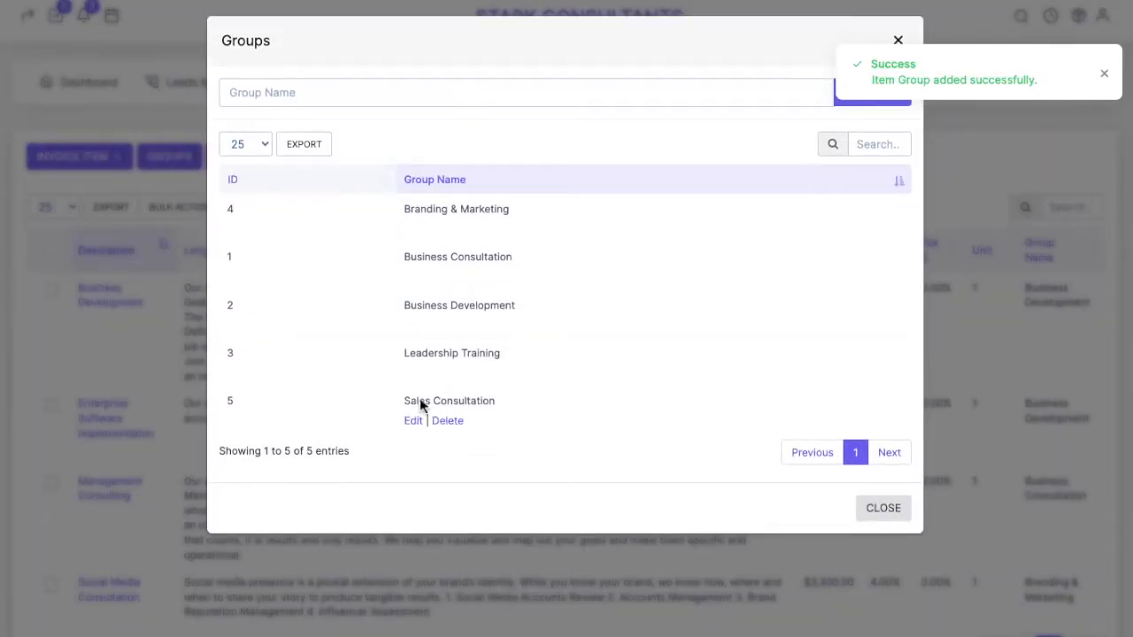
click(883, 508)
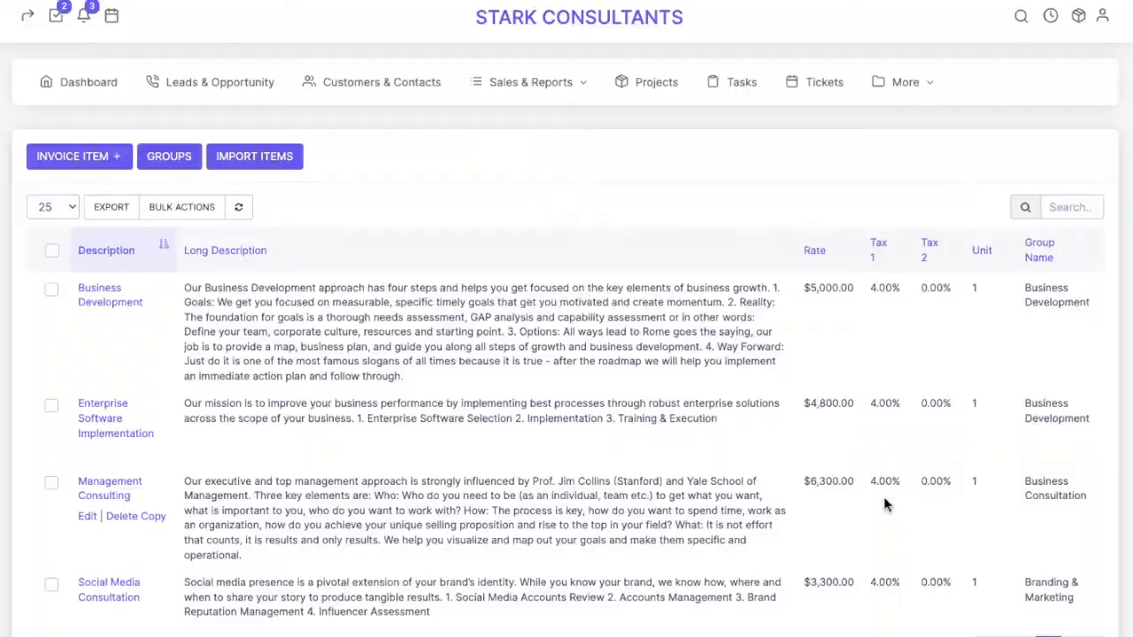
Step: Start a new invoice item with the description "Sales Leads Generation & Conversion"
scroll(884, 497, down, 1)
scroll(884, 497, up, 1)
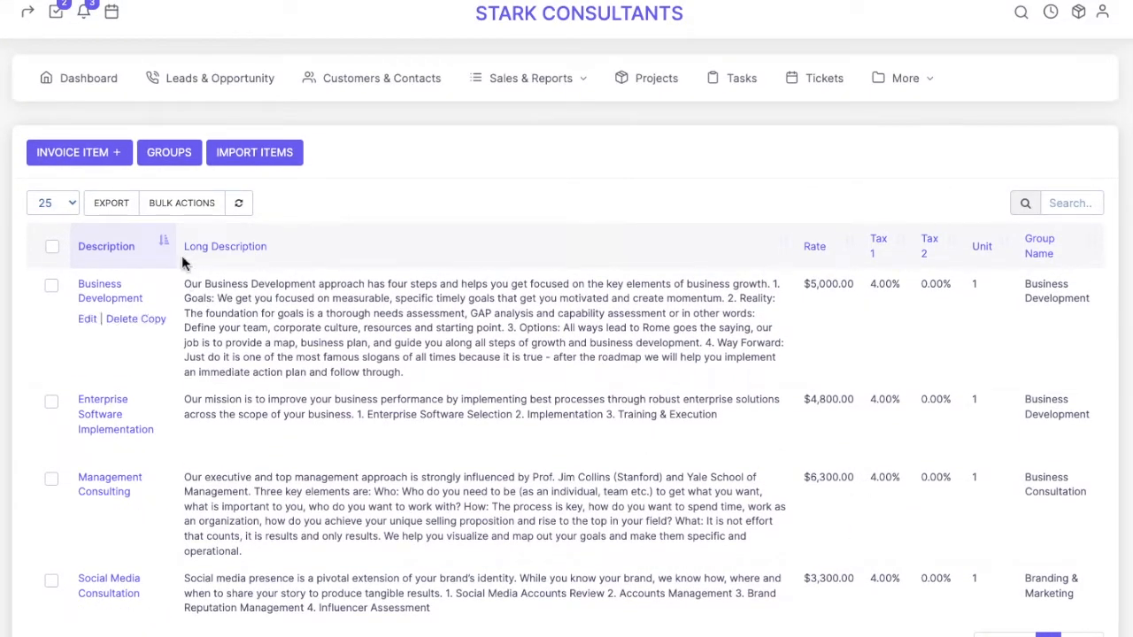
click(78, 154)
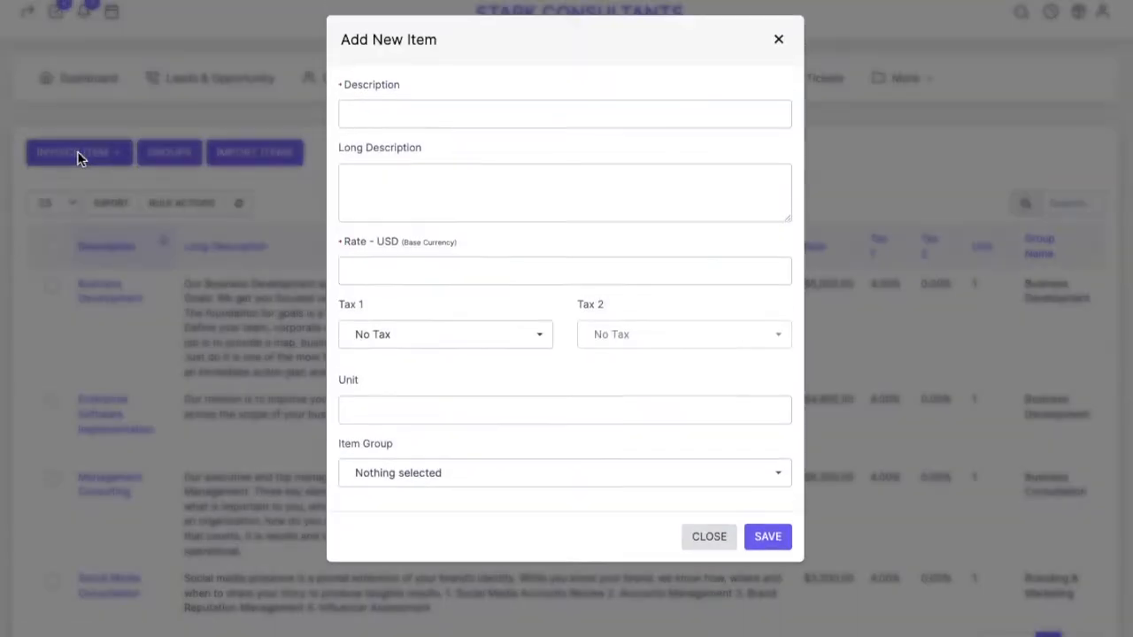
click(546, 115)
text(Sales Ex)
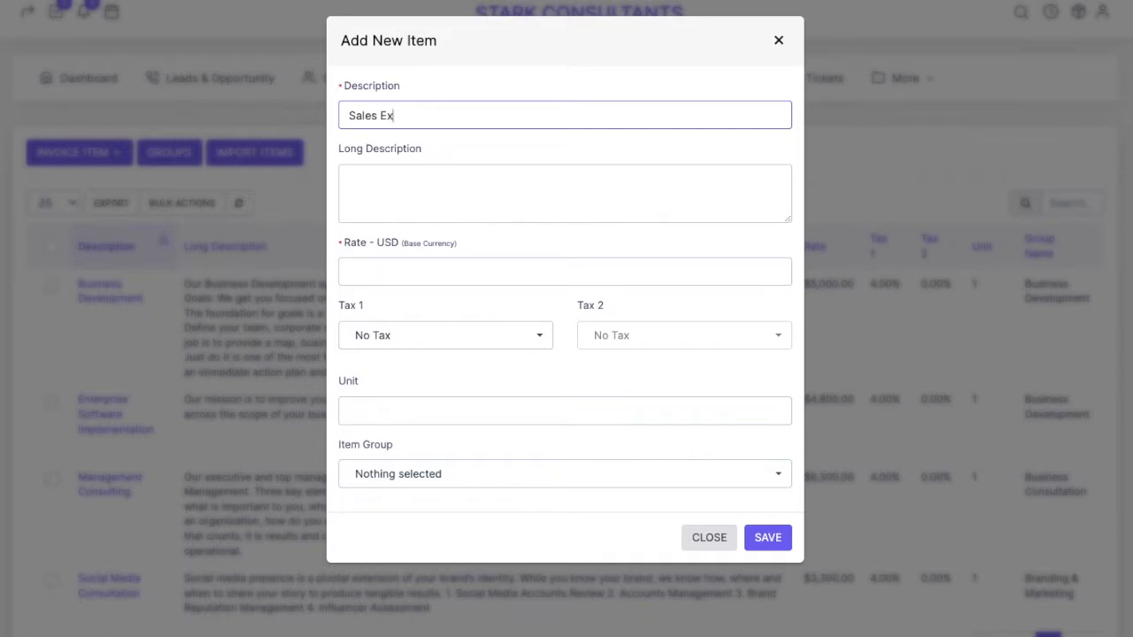
text(Leads Generation & Conversion)
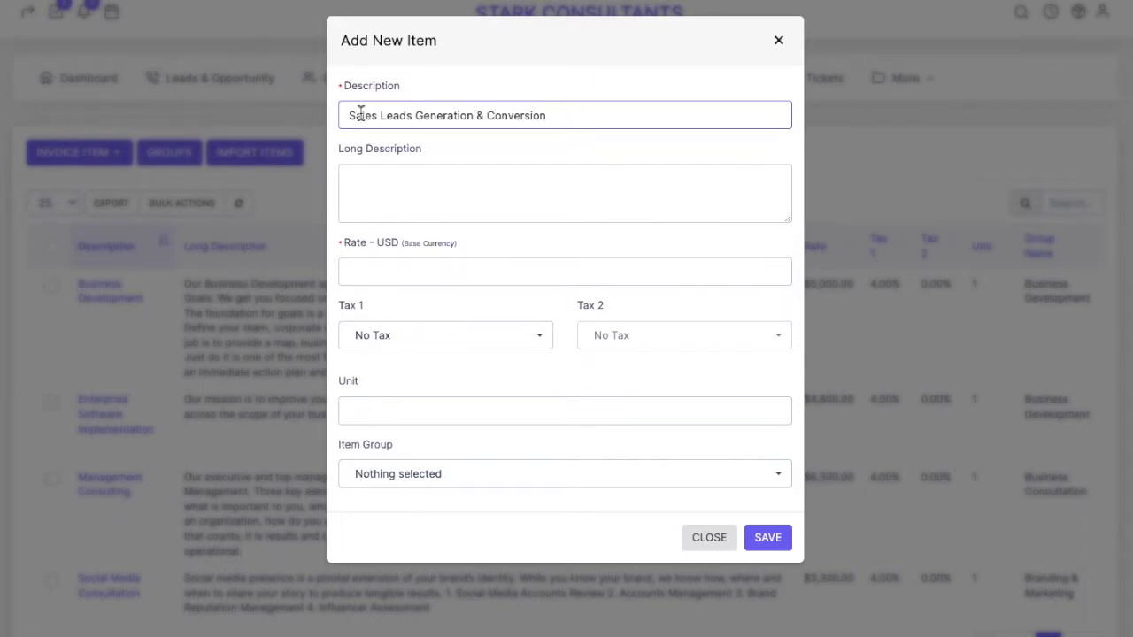
drag(347, 115, 606, 118)
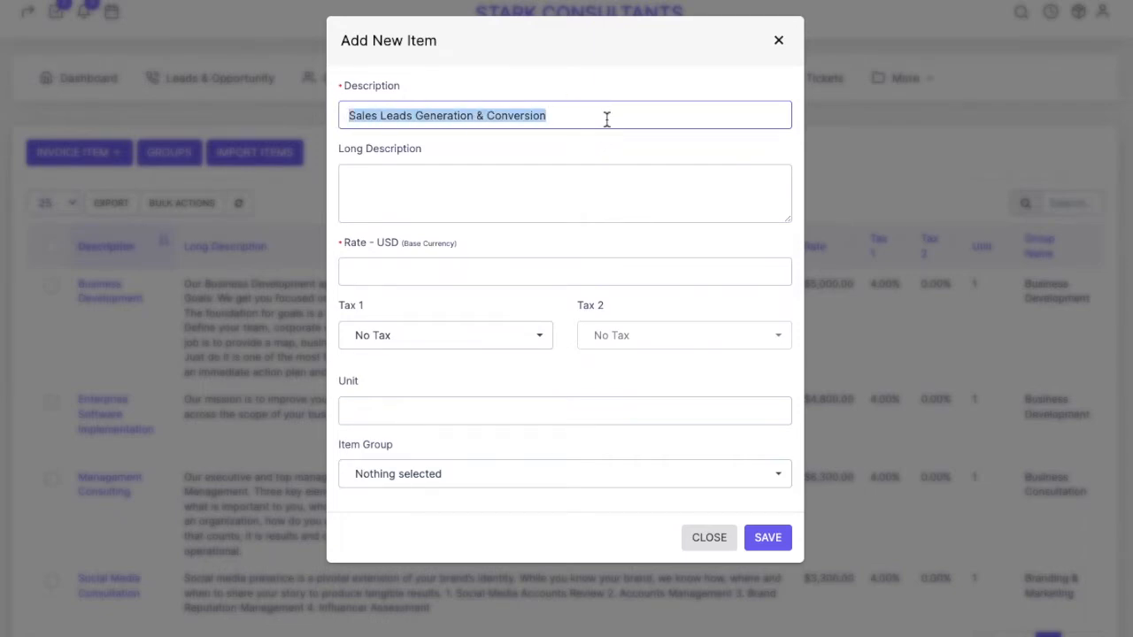
click(550, 183)
text(Transportation Charges)
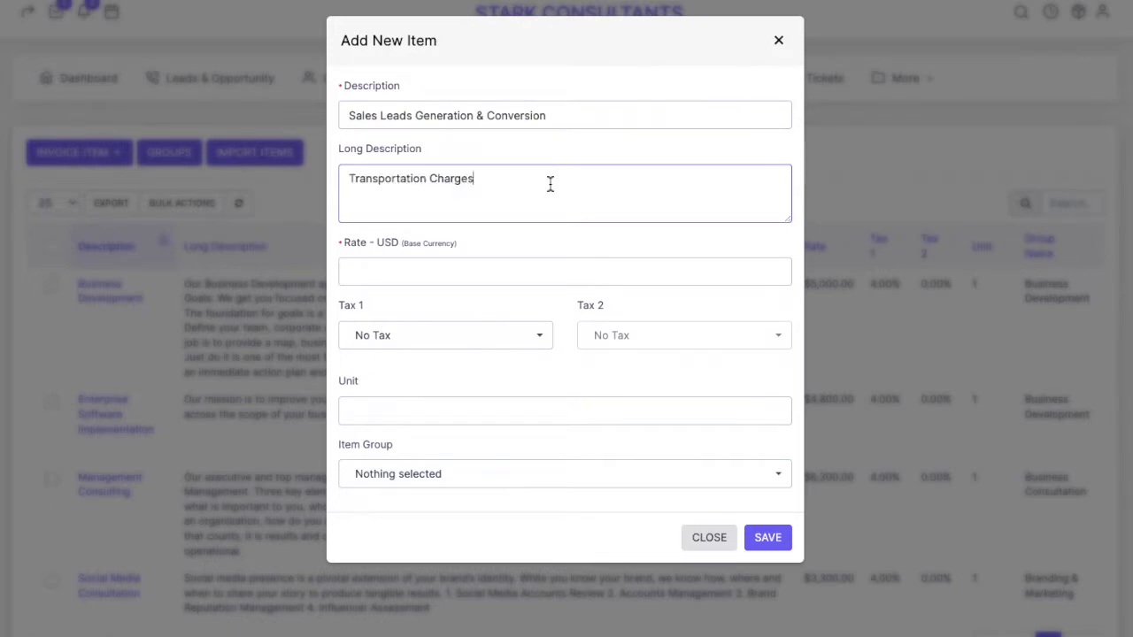
key(ctrl+a)
key(BackSpace)
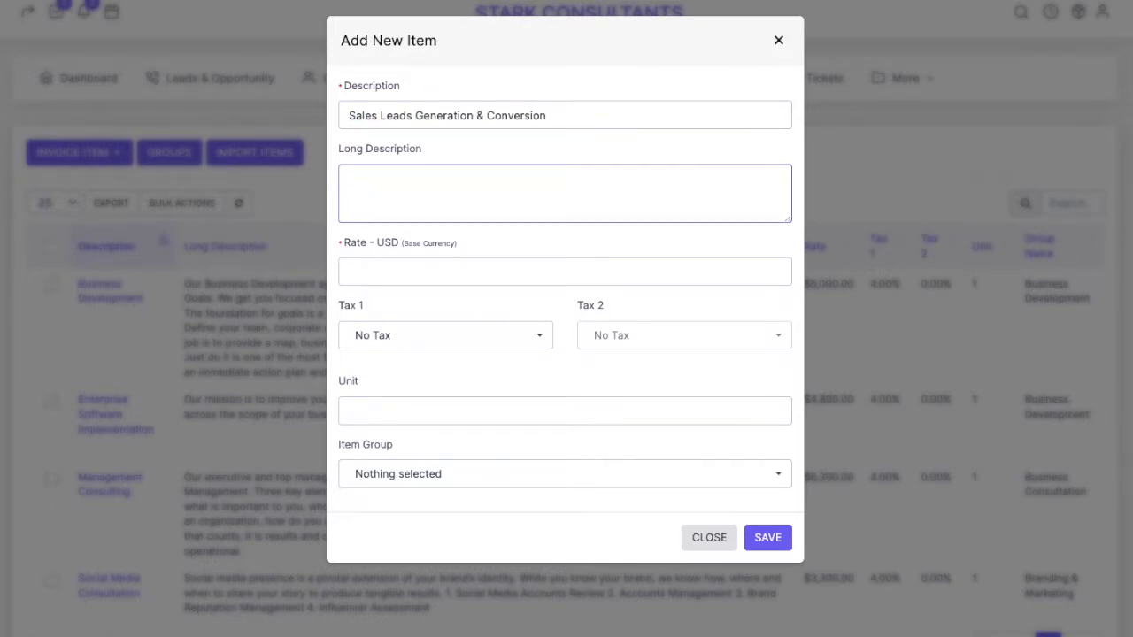
Step: Set the new item's rate to 1200, Tax 1 to 4.00% Service Tax, unit to 1 and item group to Sales Consultation, and save it
click(428, 275)
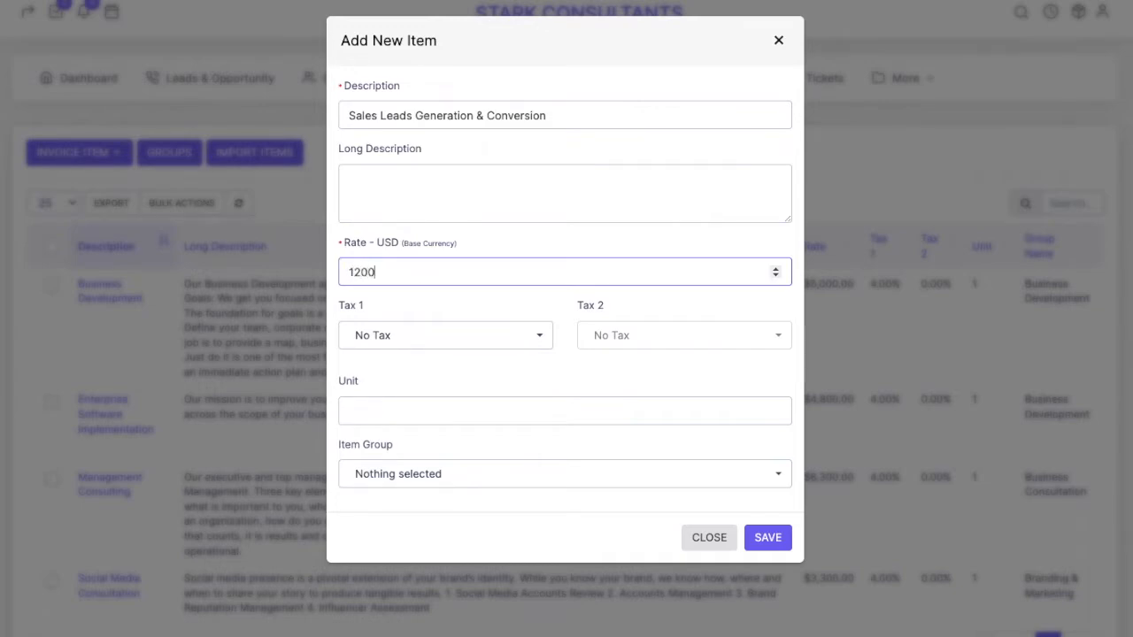
click(414, 345)
click(400, 396)
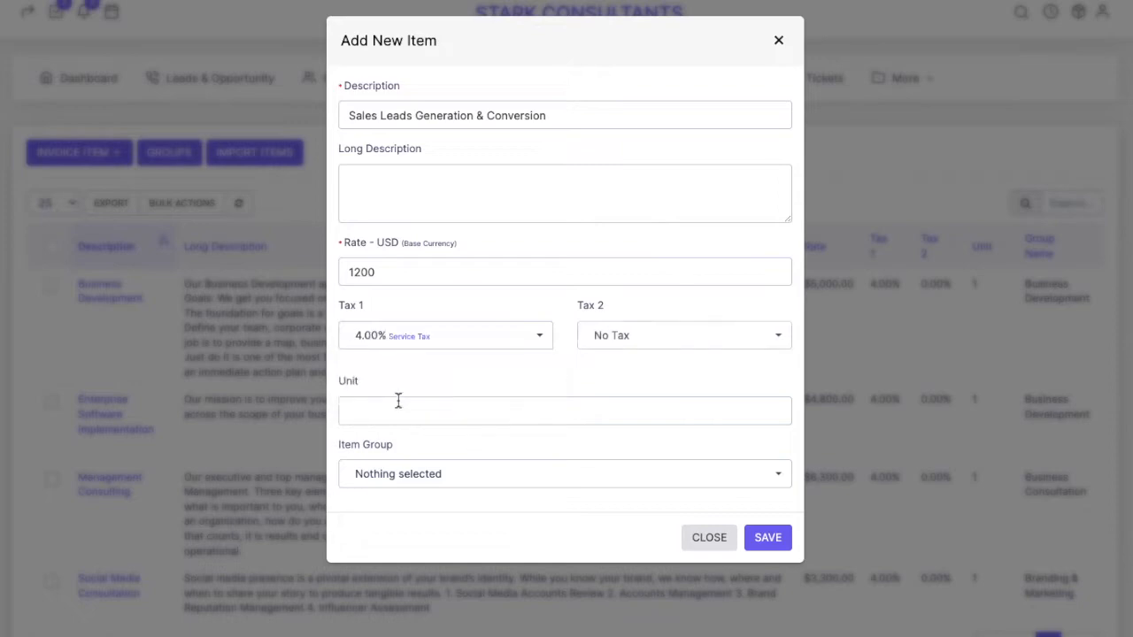
click(397, 409)
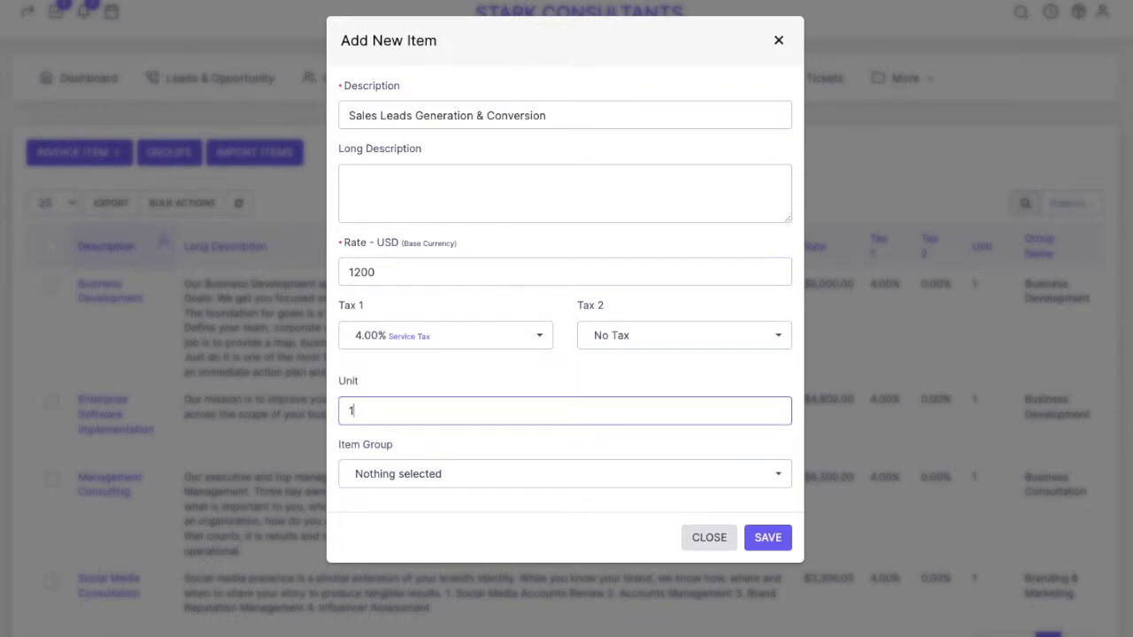
click(404, 474)
click(412, 445)
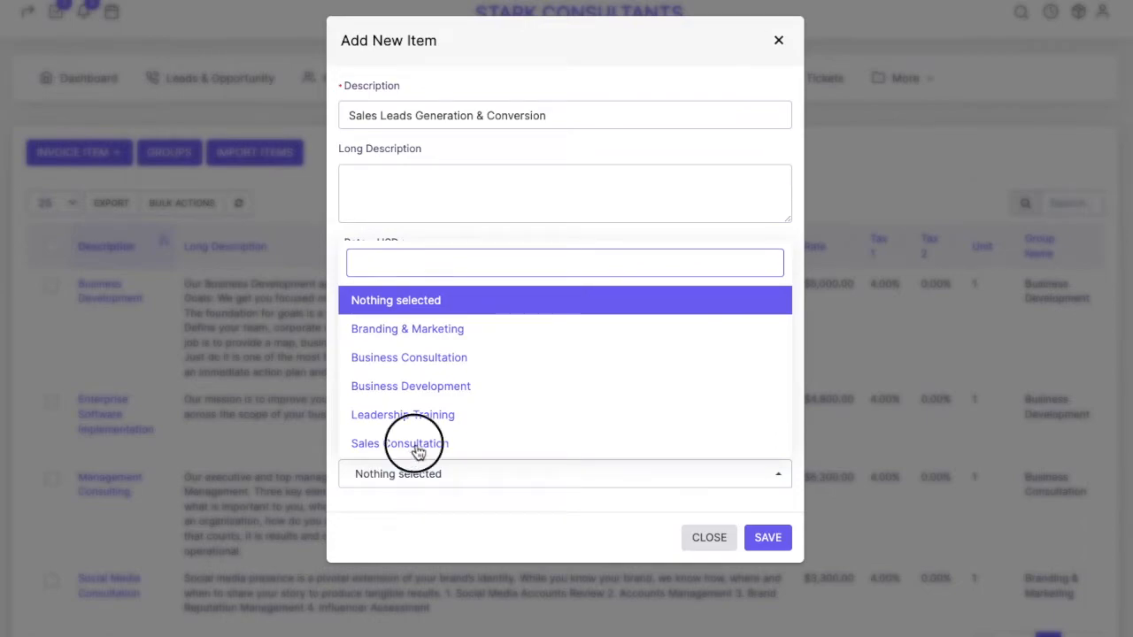
click(769, 539)
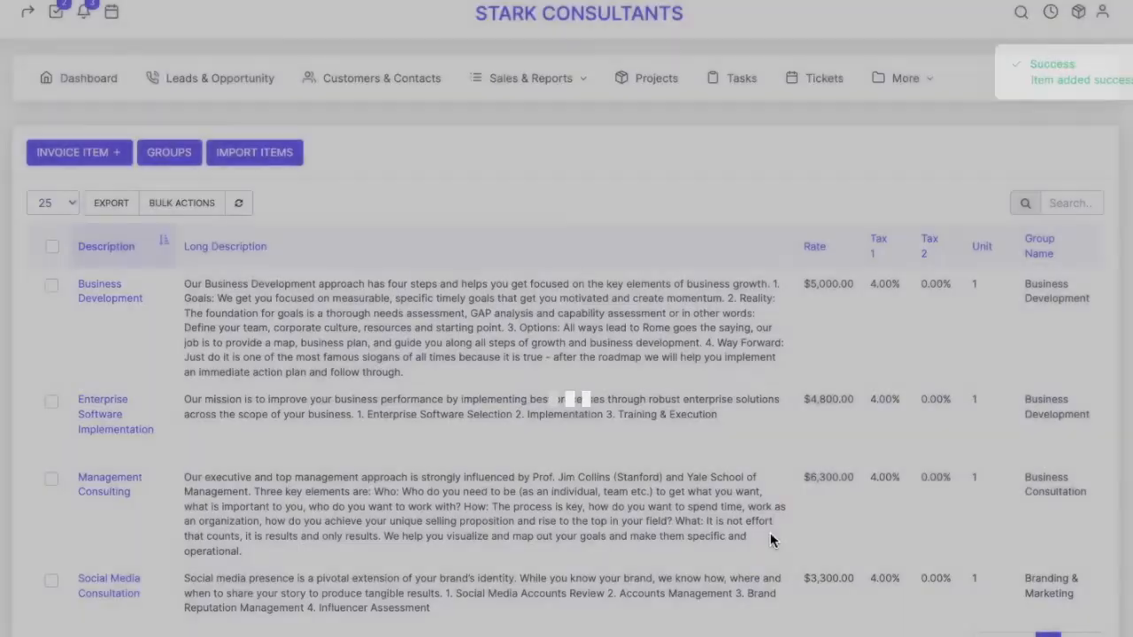
Step: Examine the Sales Leads Generation & Conversion entry among the other items in the list
scroll(770, 538, down, 2)
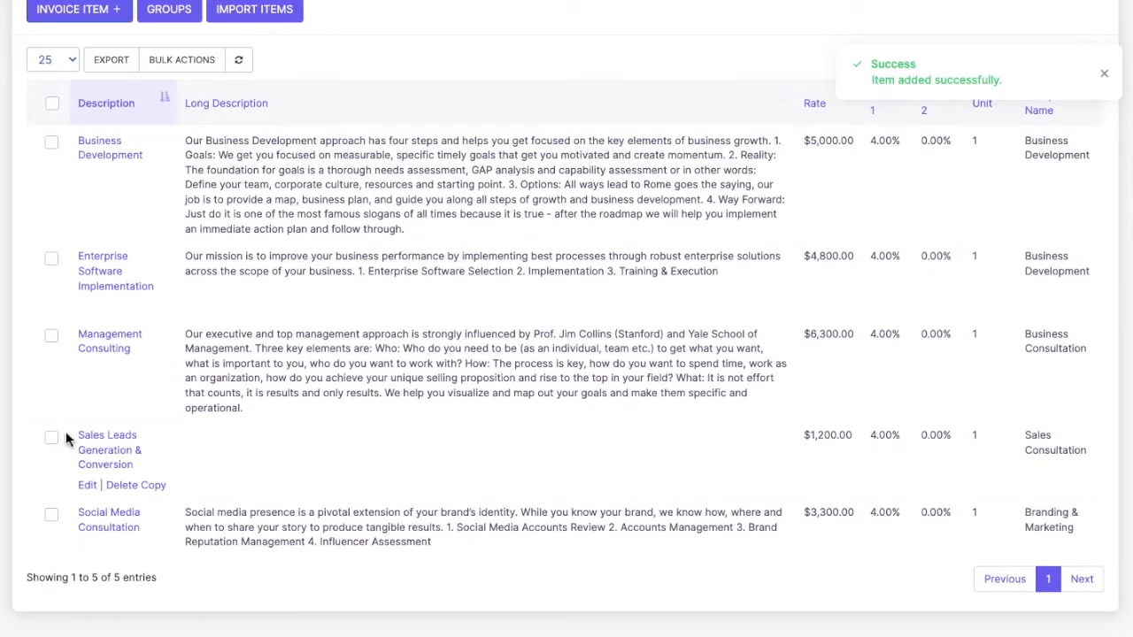
drag(76, 432, 1024, 486)
click(333, 447)
scroll(335, 452, up, 1)
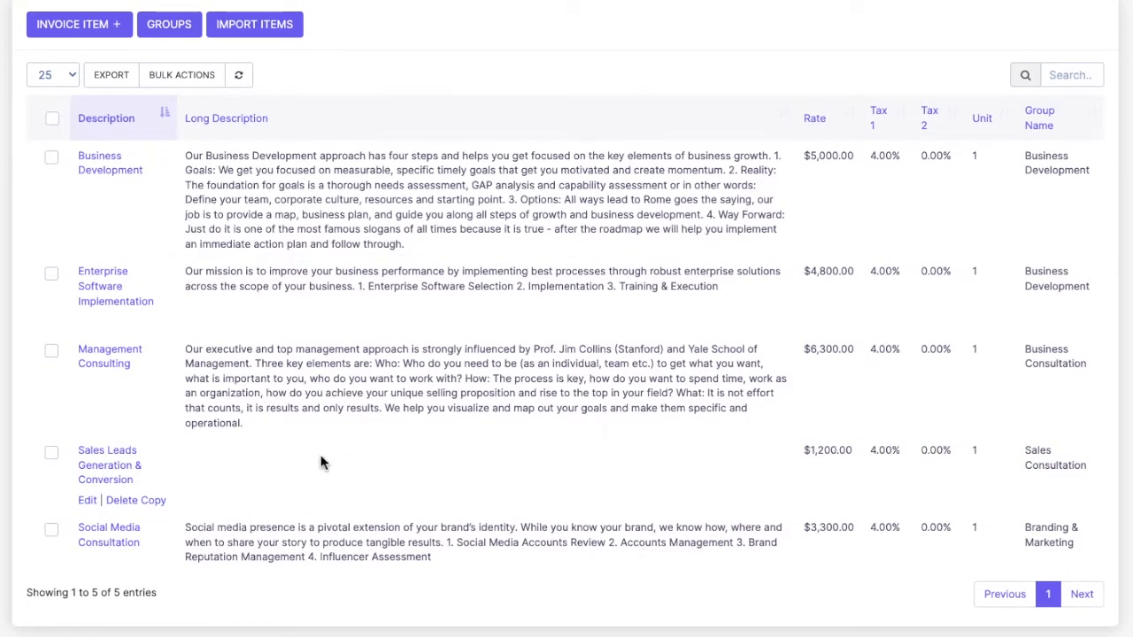
scroll(308, 474, up, 2)
scroll(308, 469, down, 2)
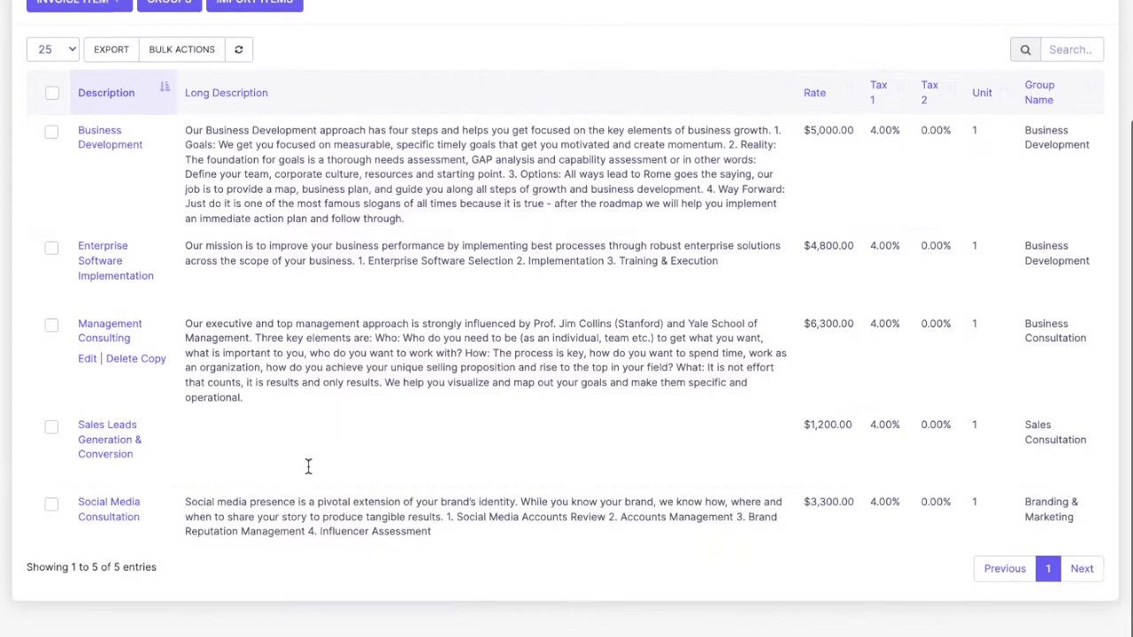
scroll(309, 466, up, 2)
scroll(308, 470, down, 2)
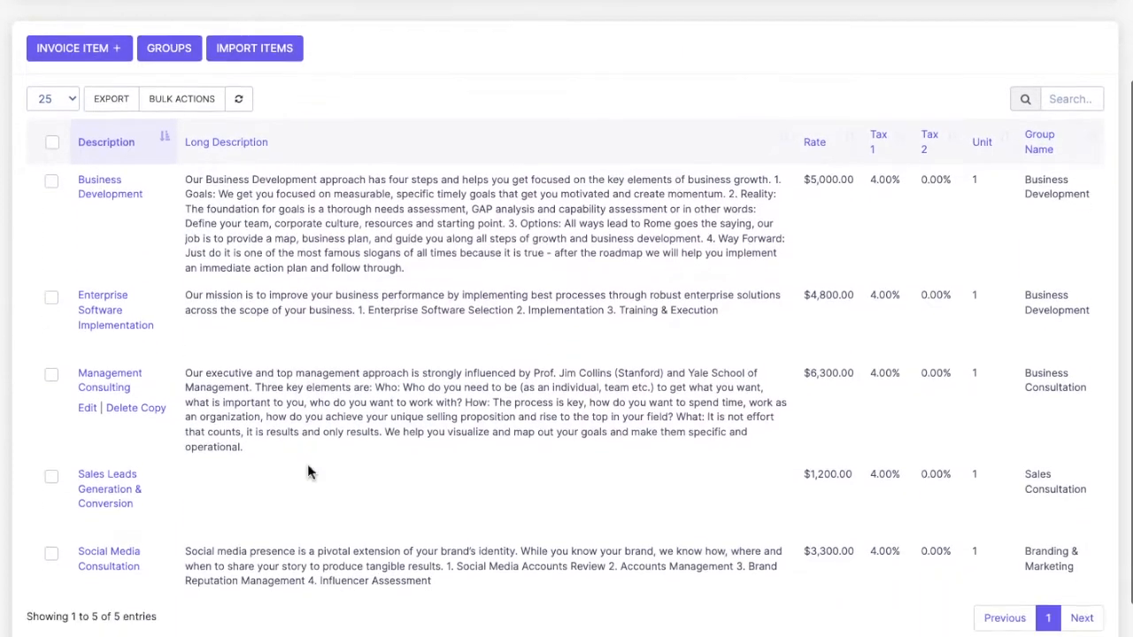
scroll(307, 469, up, 3)
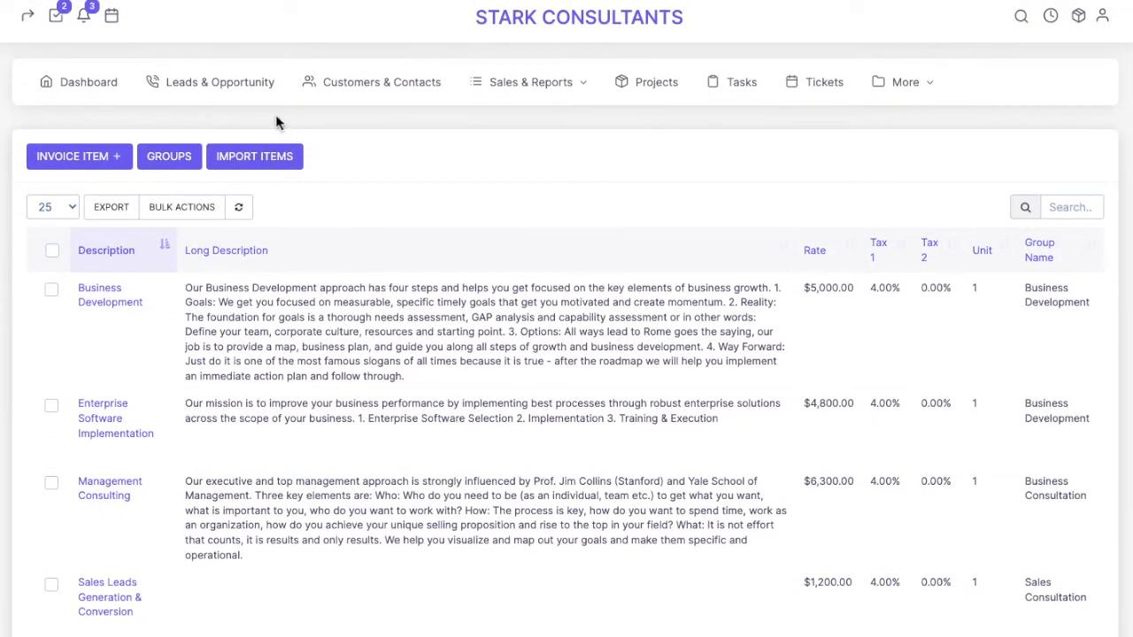
Step: Open the item import page and download the sample CSV file
click(263, 168)
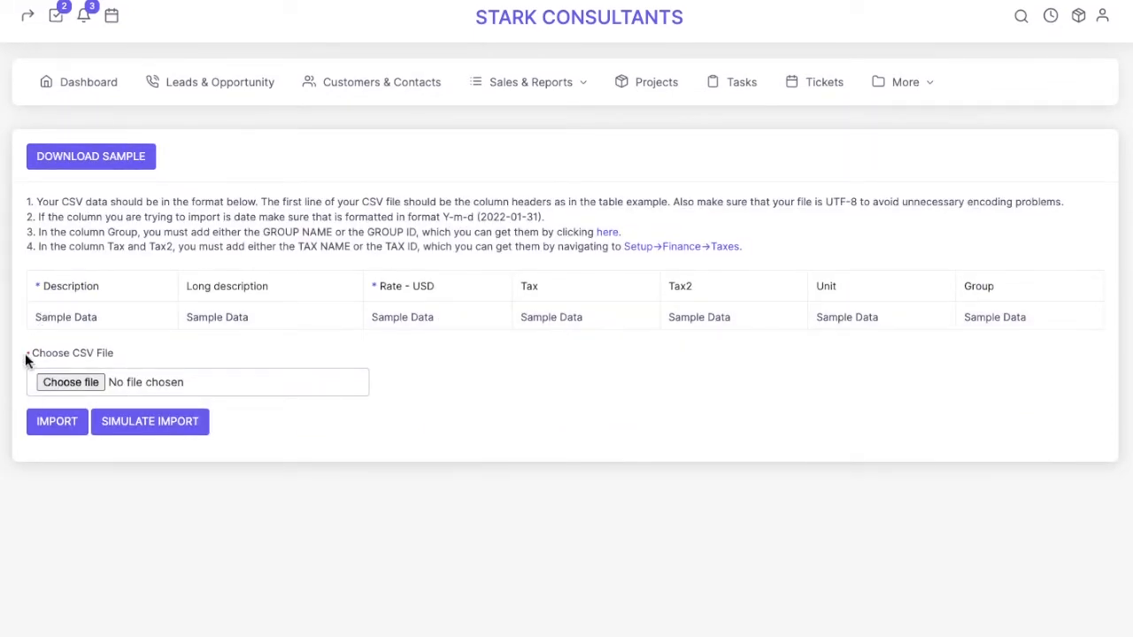
drag(25, 356, 147, 354)
click(147, 352)
click(86, 161)
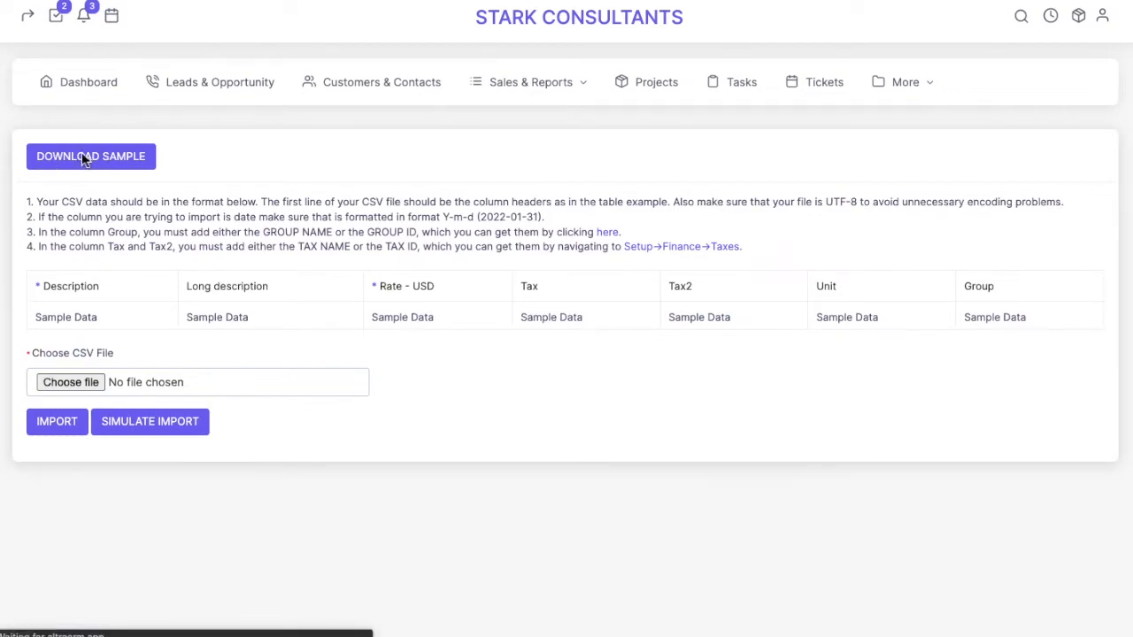
key(Return)
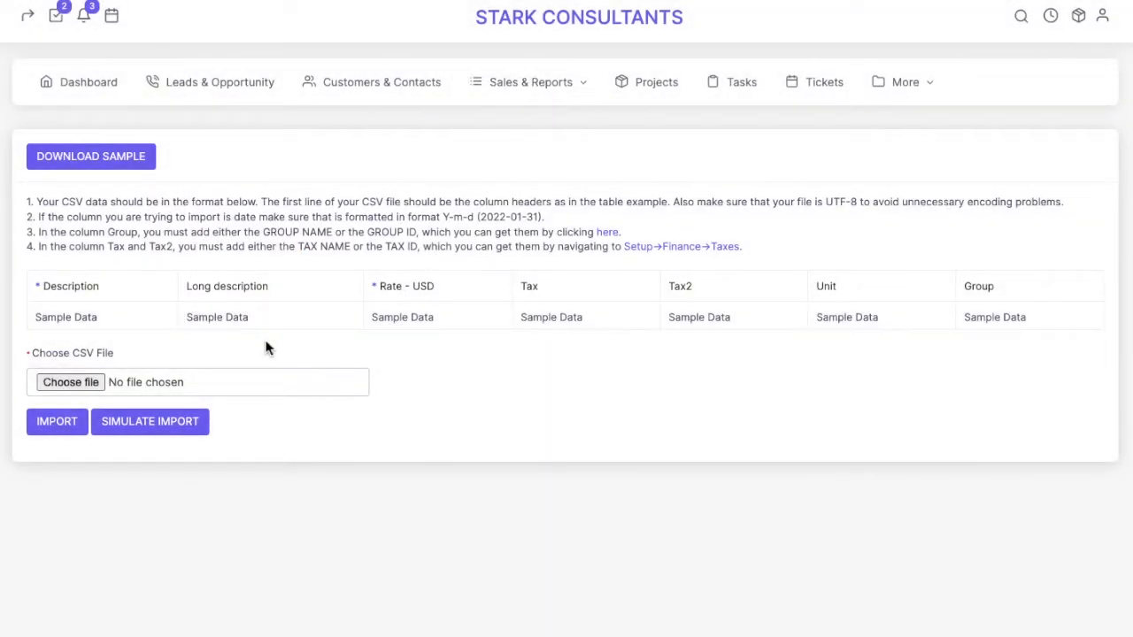
Step: Examine the column headers and sample row required for the item import file
right_click(32, 280)
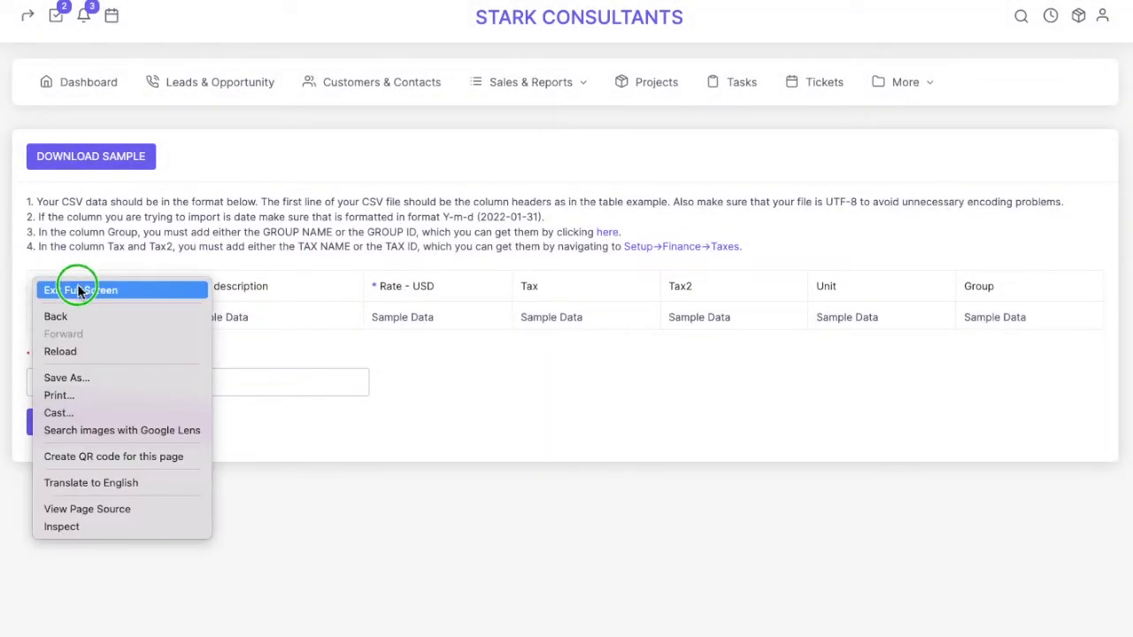
click(394, 332)
drag(30, 292, 35, 314)
click(298, 308)
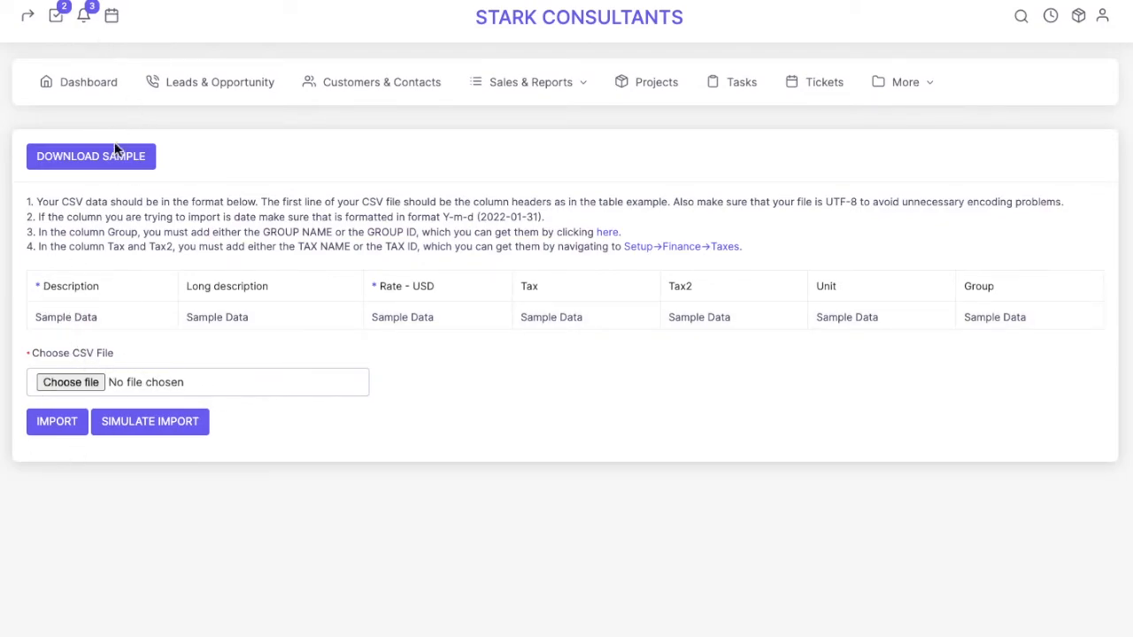
Step: Start a new estimate and add Sales Leads Generation & Conversion from the saved items as a line
click(583, 93)
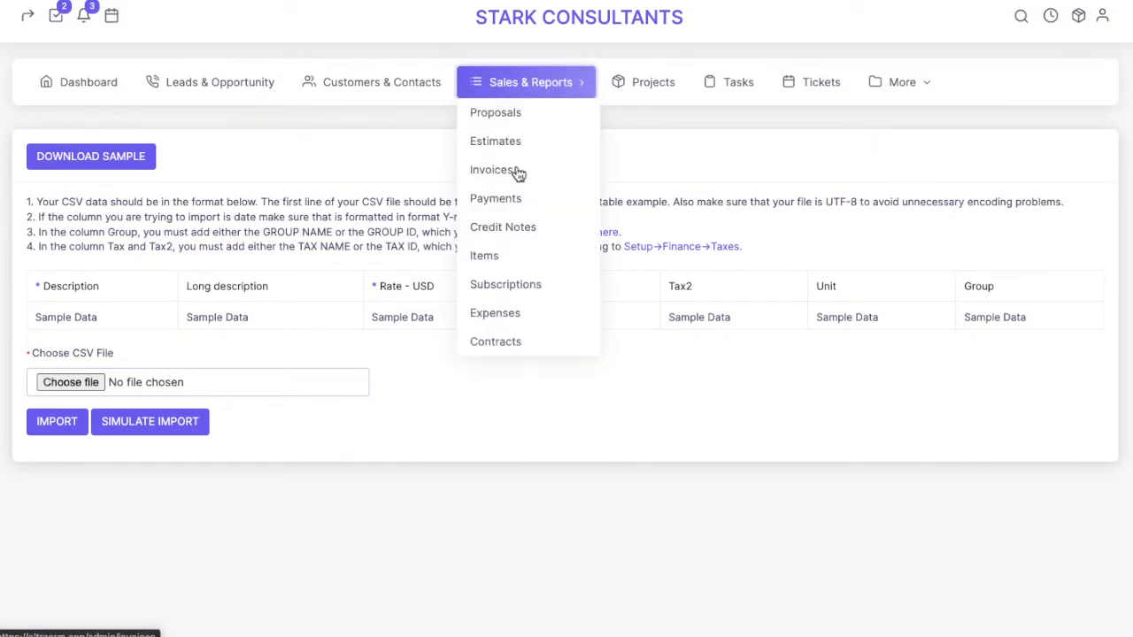
click(514, 141)
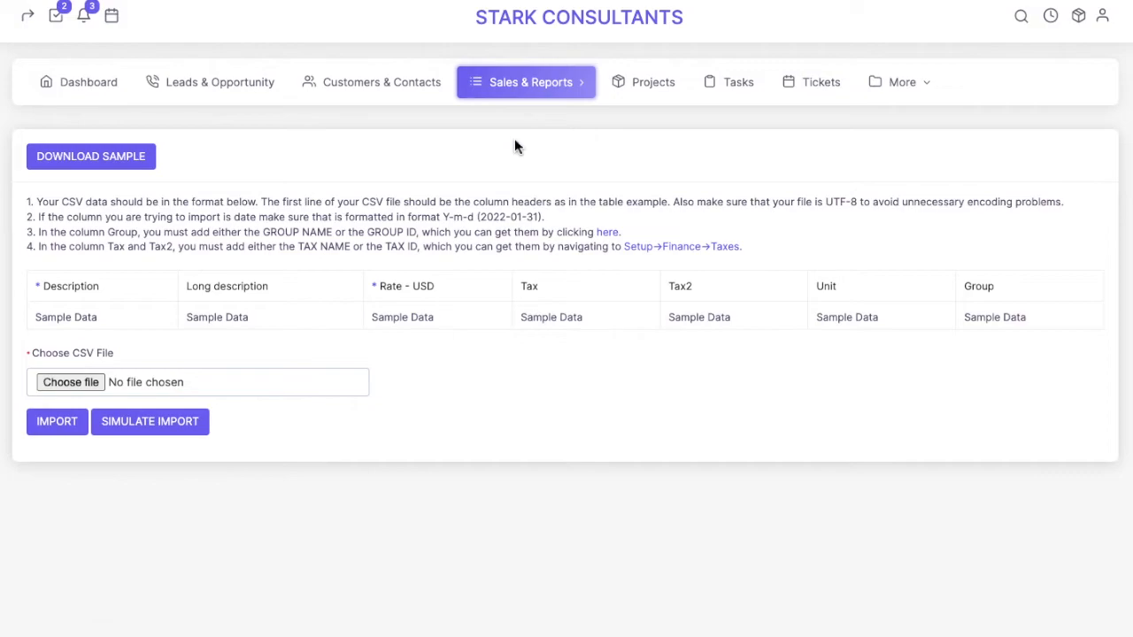
click(92, 164)
click(269, 325)
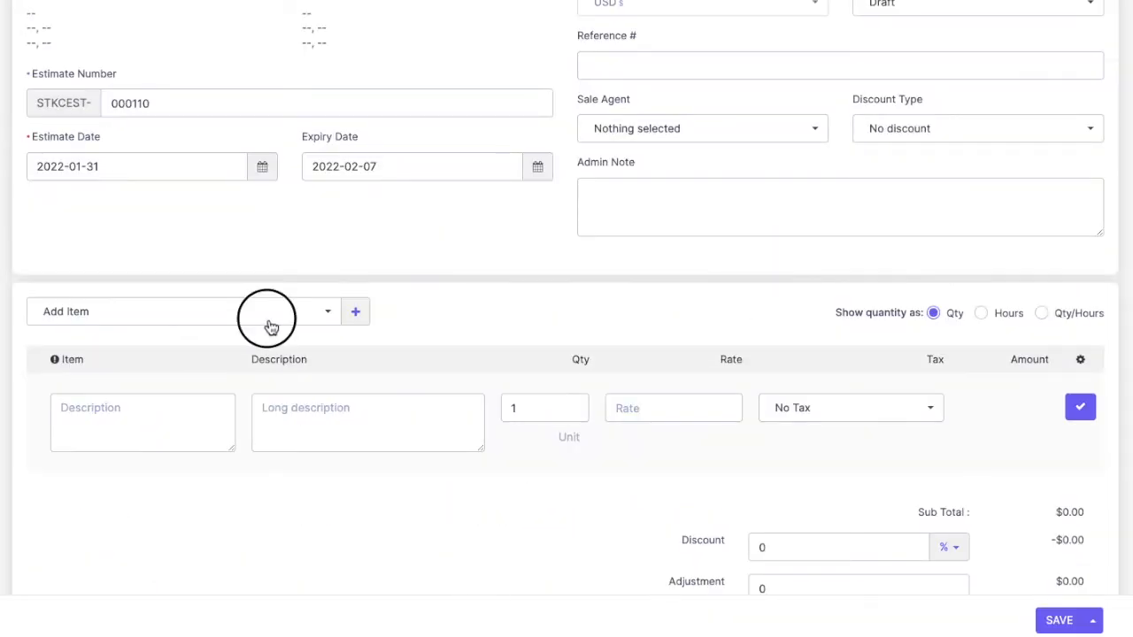
scroll(316, 482, down, 2)
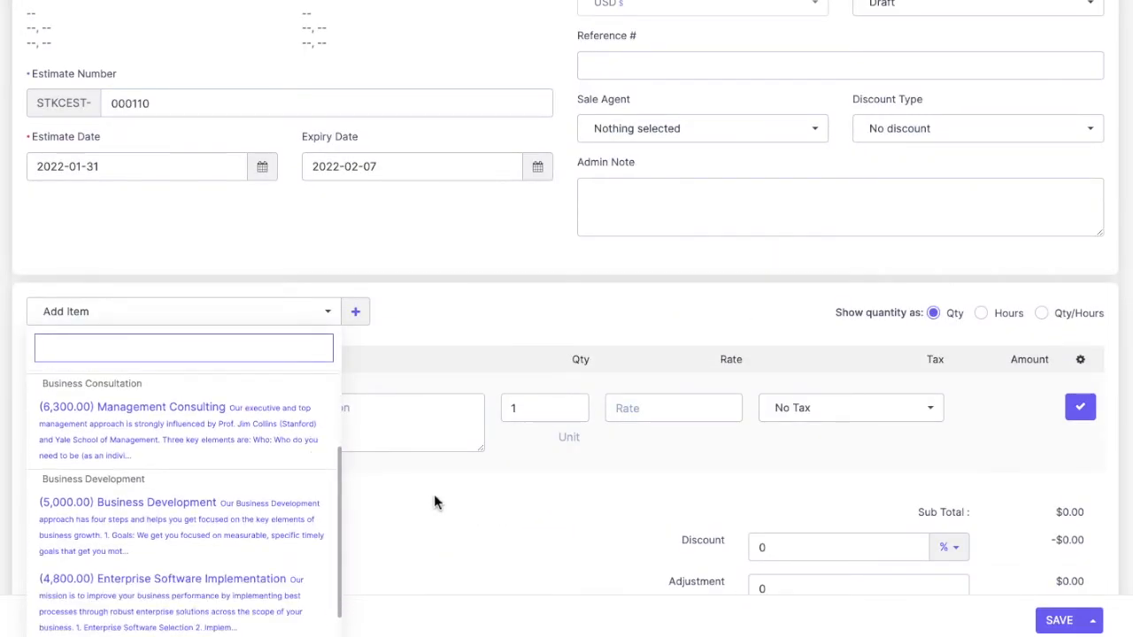
scroll(434, 496, down, 4)
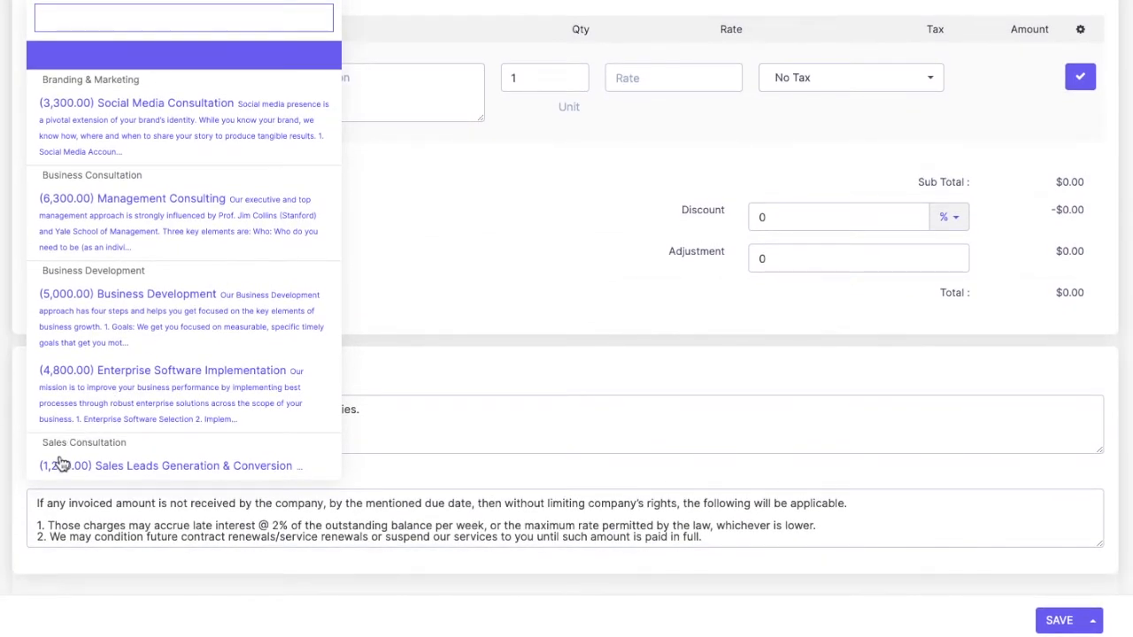
click(152, 475)
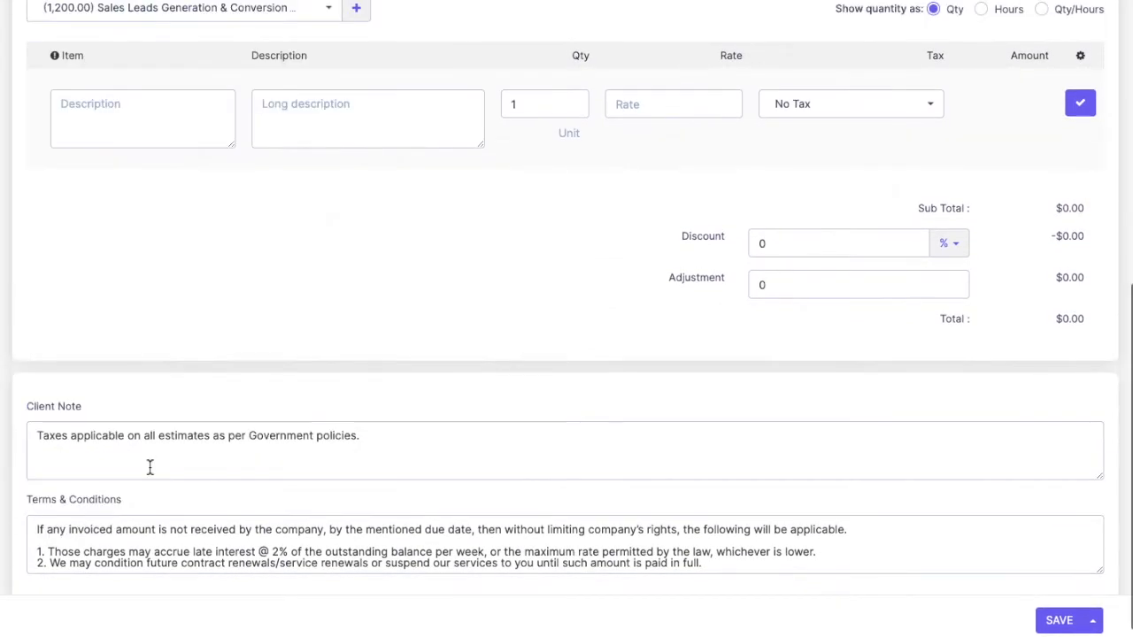
scroll(286, 245, up, 2)
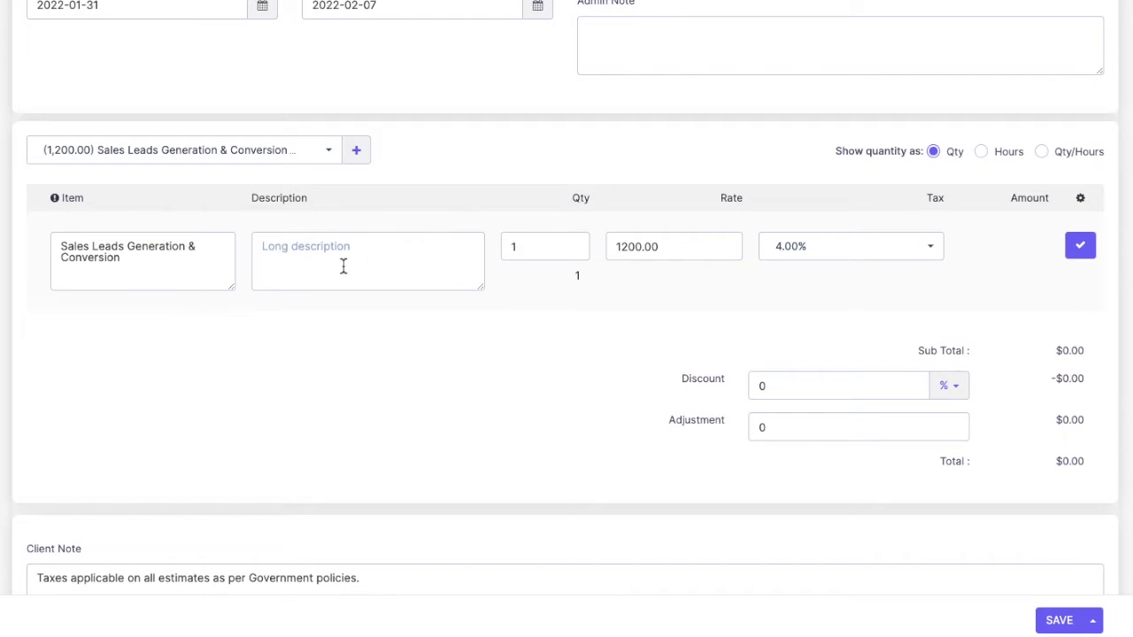
click(271, 255)
click(1089, 250)
Step: Examine the saved items available for the estimate, organised by item group, and close the item picker
scroll(504, 352, up, 2)
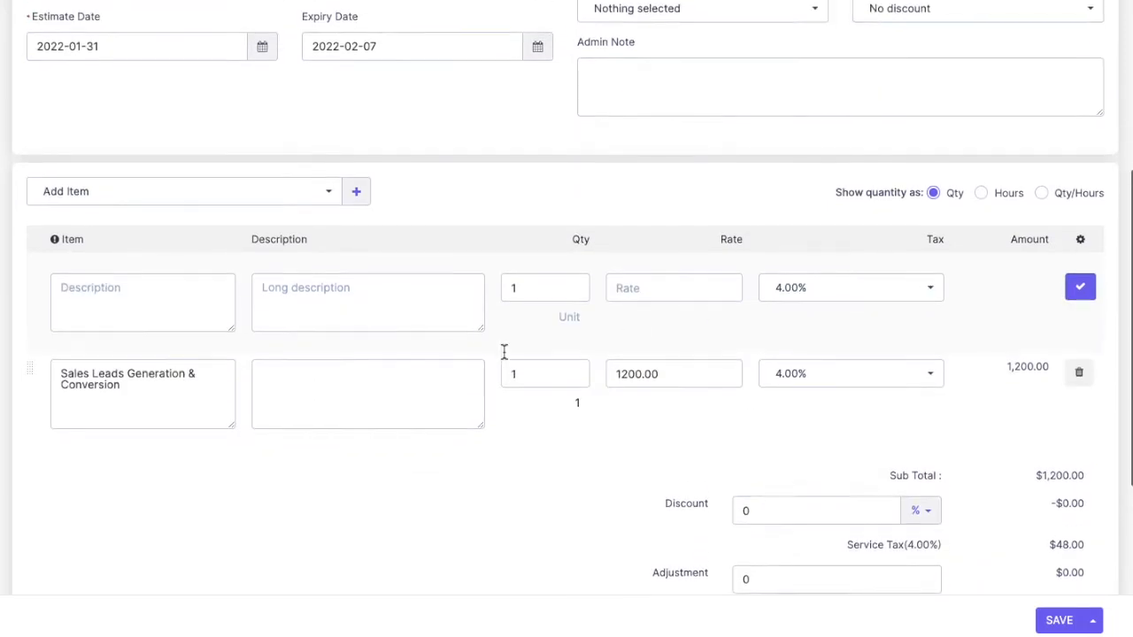
click(313, 266)
scroll(215, 509, down, 2)
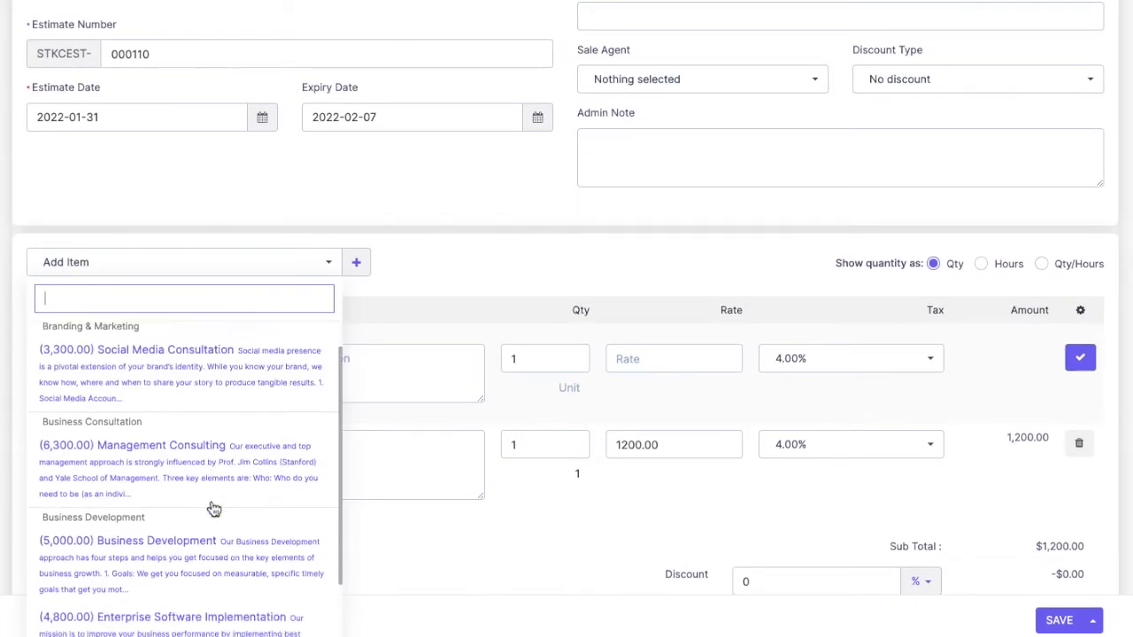
scroll(214, 509, down, 2)
scroll(214, 509, up, 3)
scroll(215, 509, down, 3)
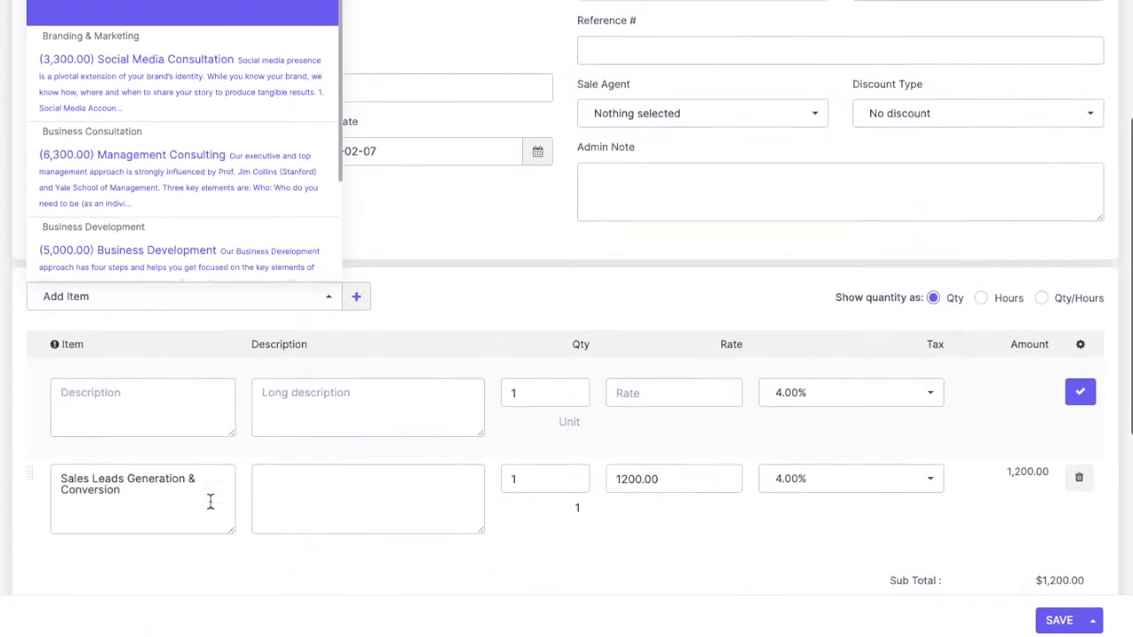
scroll(538, 217, up, 5)
click(542, 220)
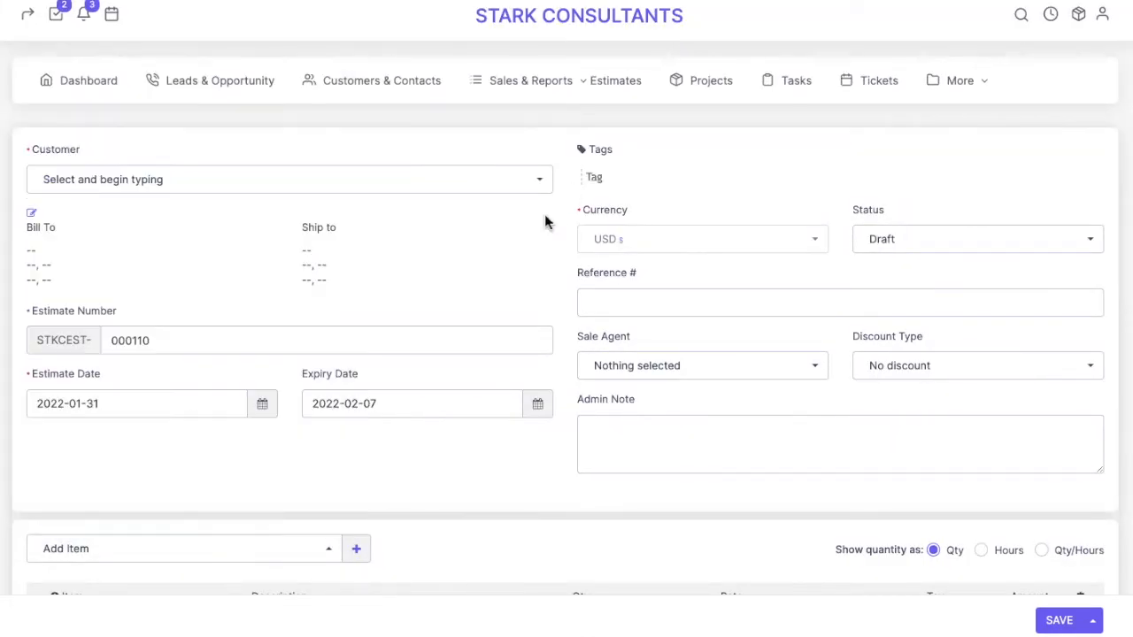
Step: Leave the estimate unsaved and open the Estimates section of the Finance settings
click(586, 93)
click(667, 168)
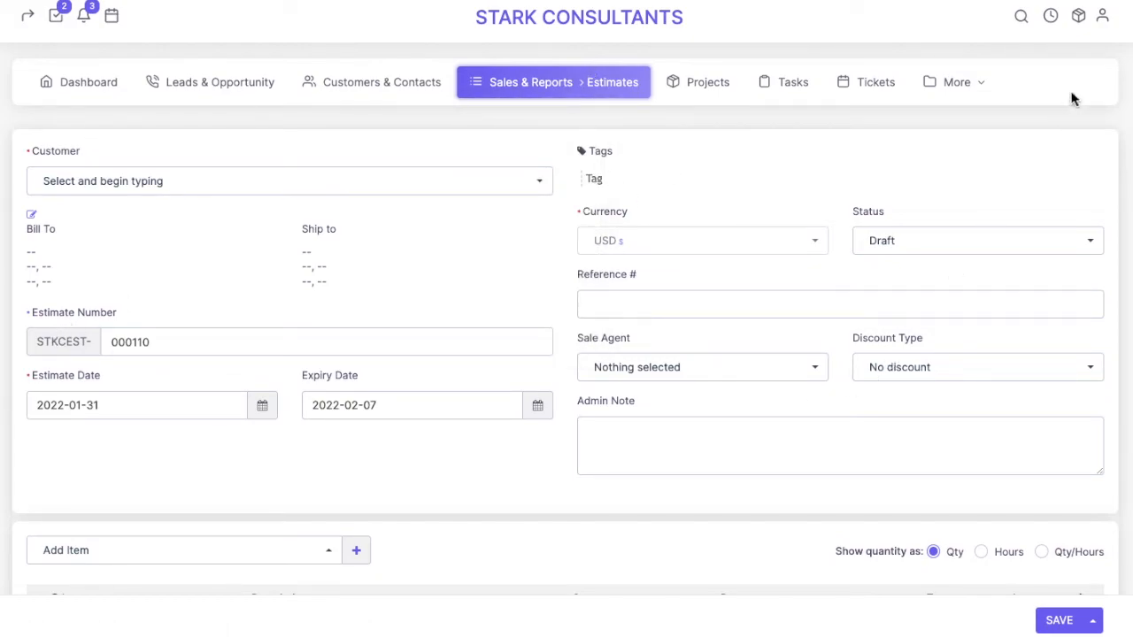
click(986, 88)
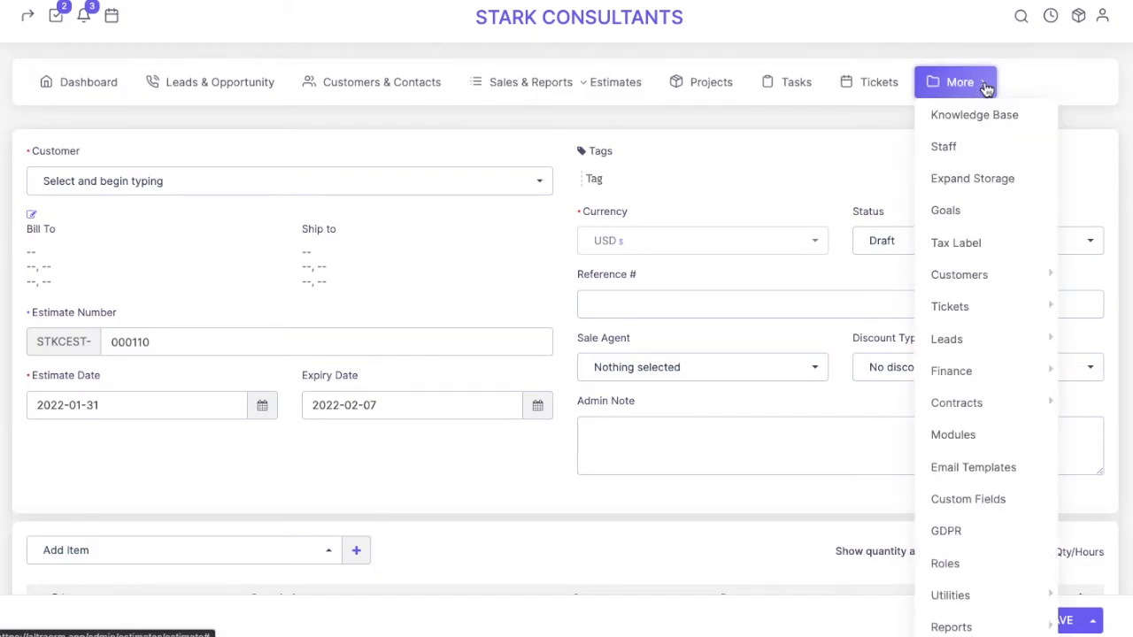
scroll(969, 402, down, 5)
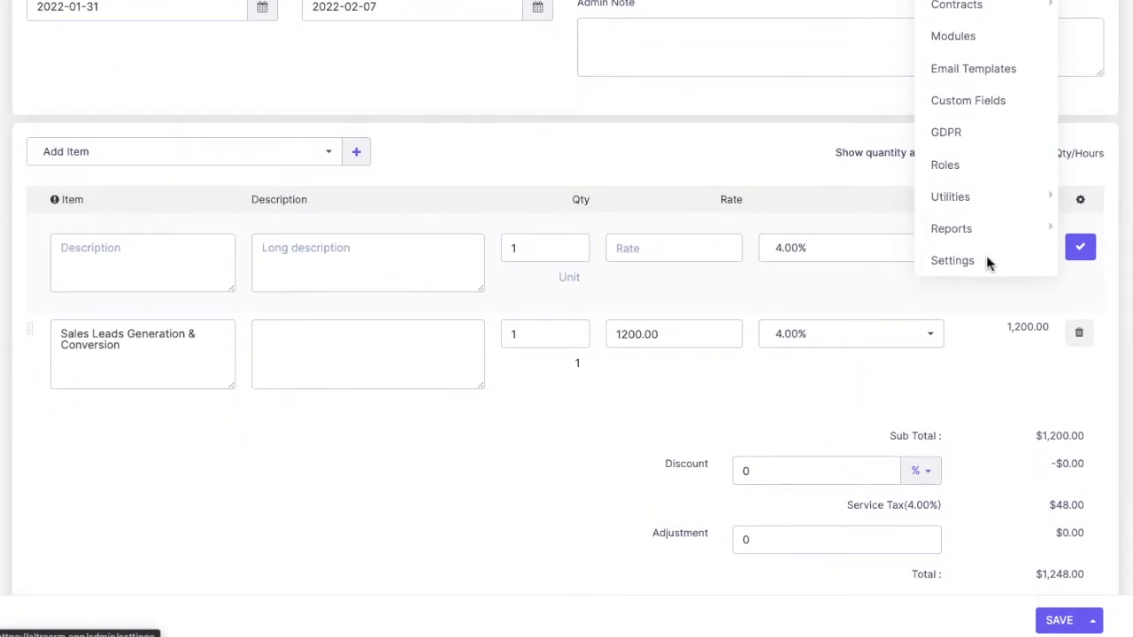
click(989, 262)
click(609, 215)
scroll(609, 222, up, 1)
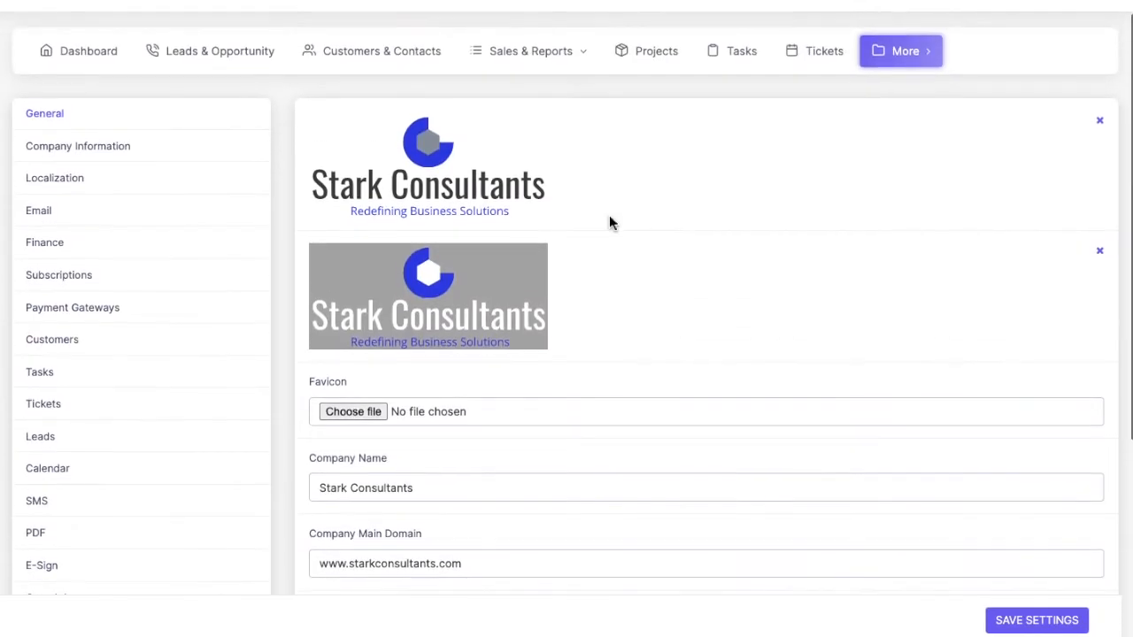
click(49, 244)
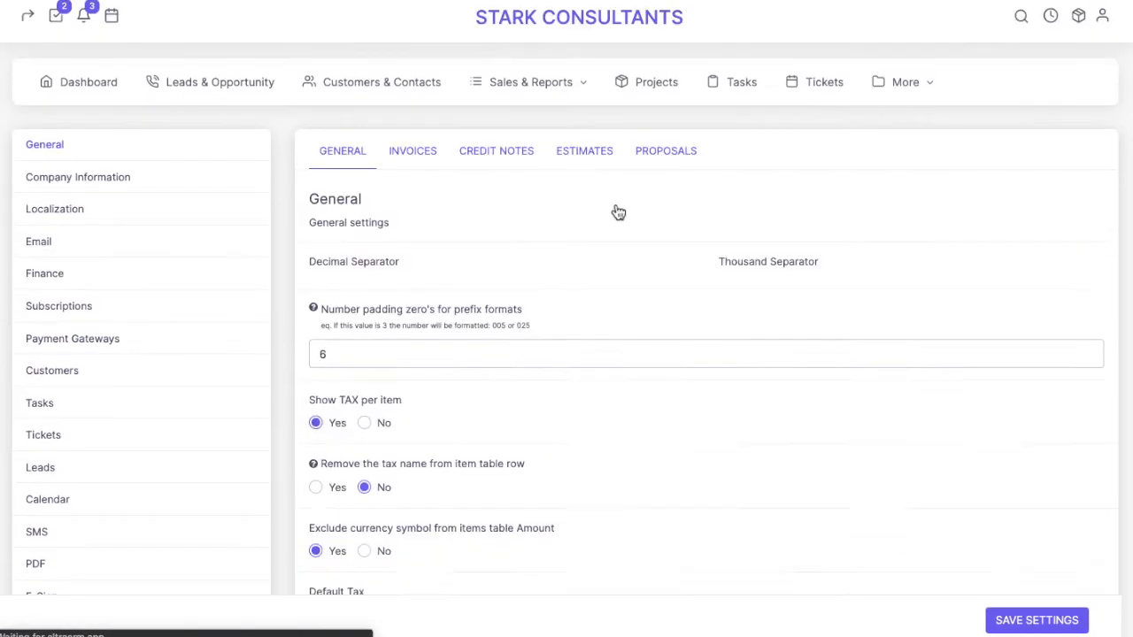
click(590, 154)
Step: Examine the estimate number prefix, next estimate number and estimate due-after days settings
click(343, 221)
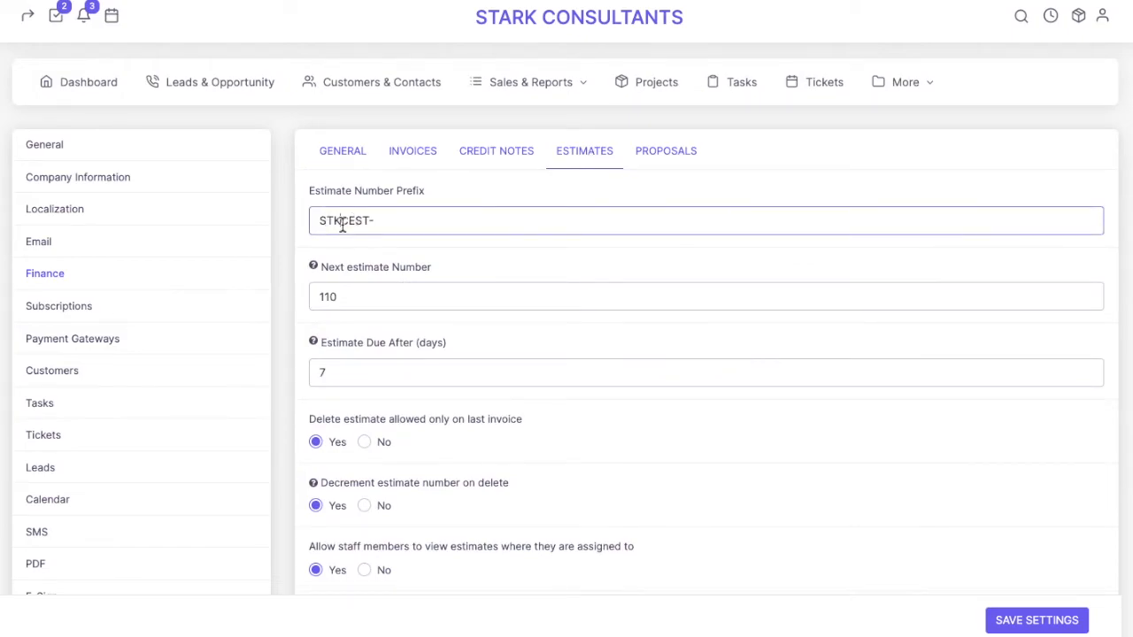
drag(310, 201, 473, 189)
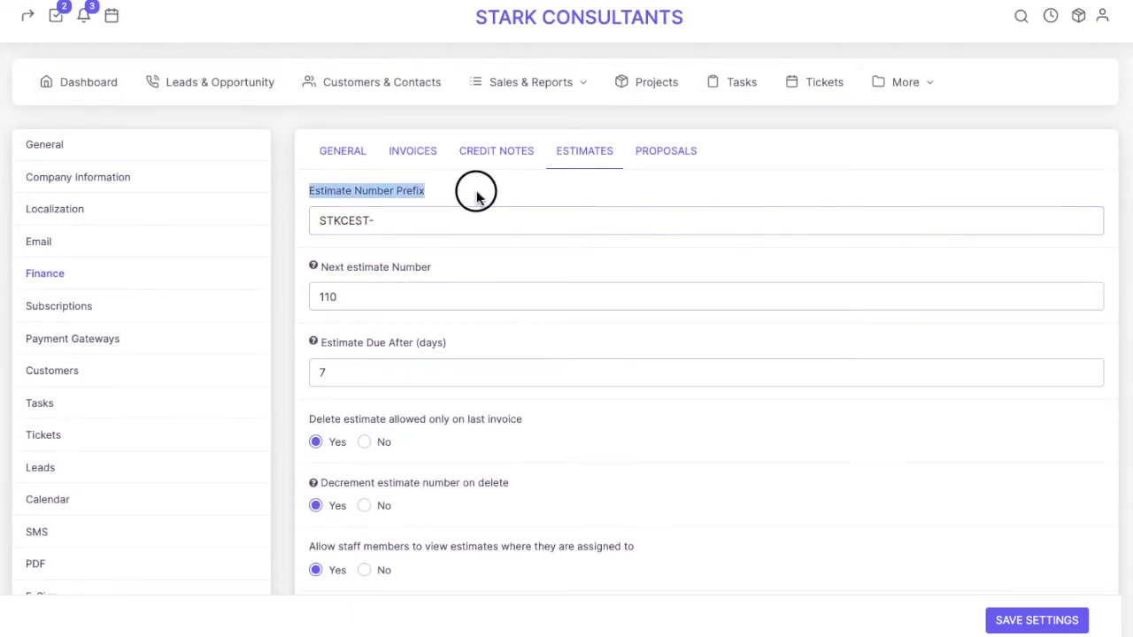
click(473, 212)
drag(313, 220, 390, 221)
click(390, 232)
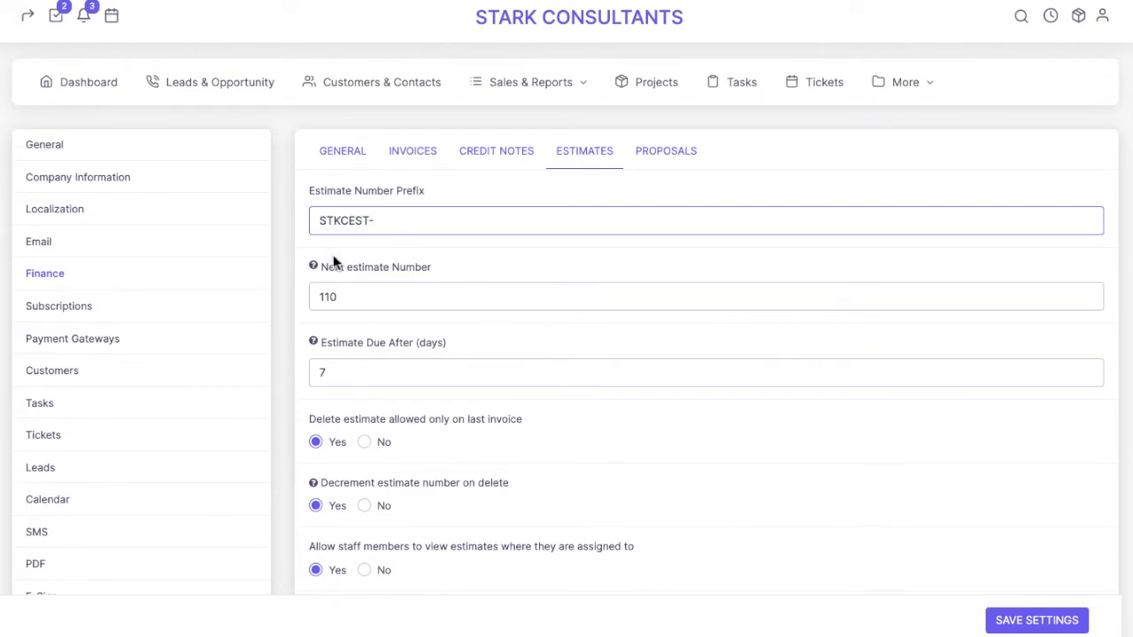
drag(449, 273, 317, 267)
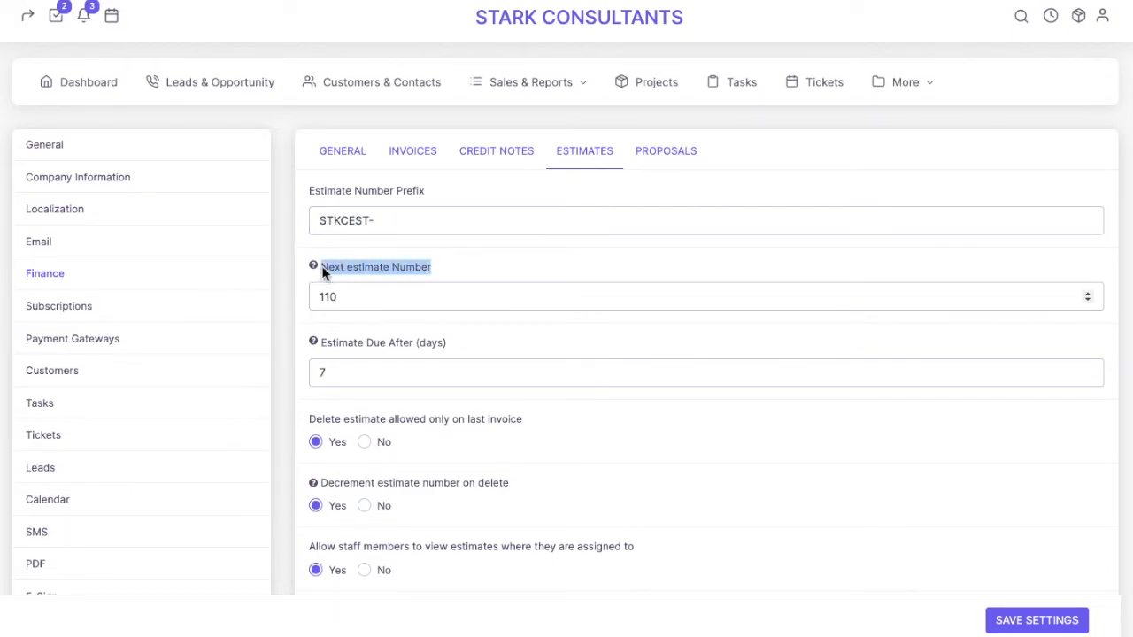
drag(358, 302, 308, 303)
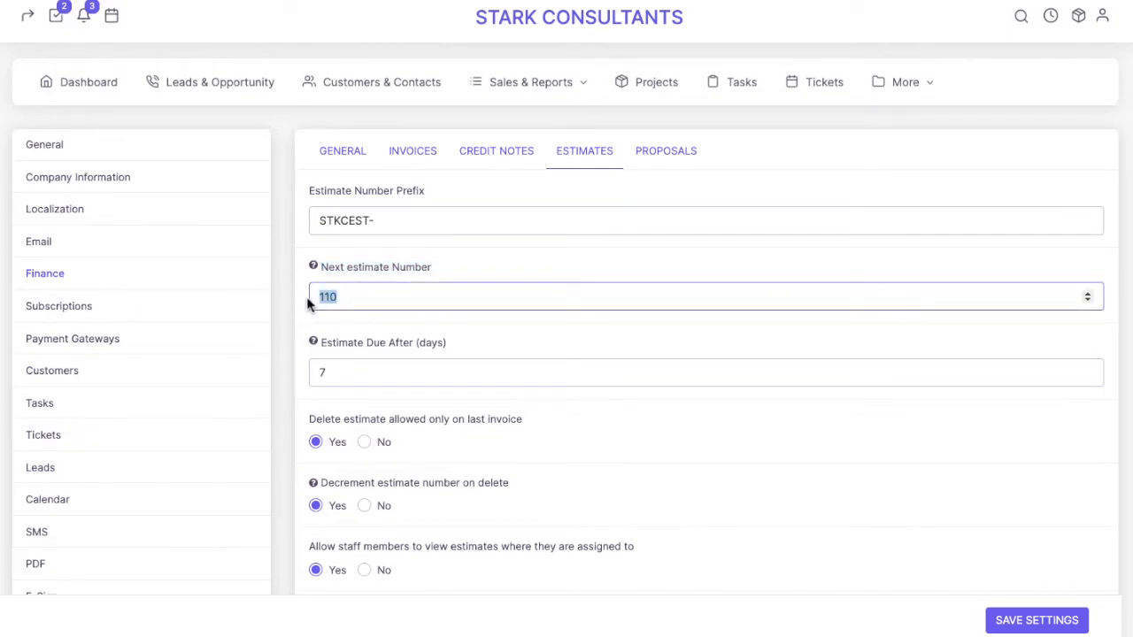
click(356, 300)
click(351, 296)
scroll(349, 298, down, 1)
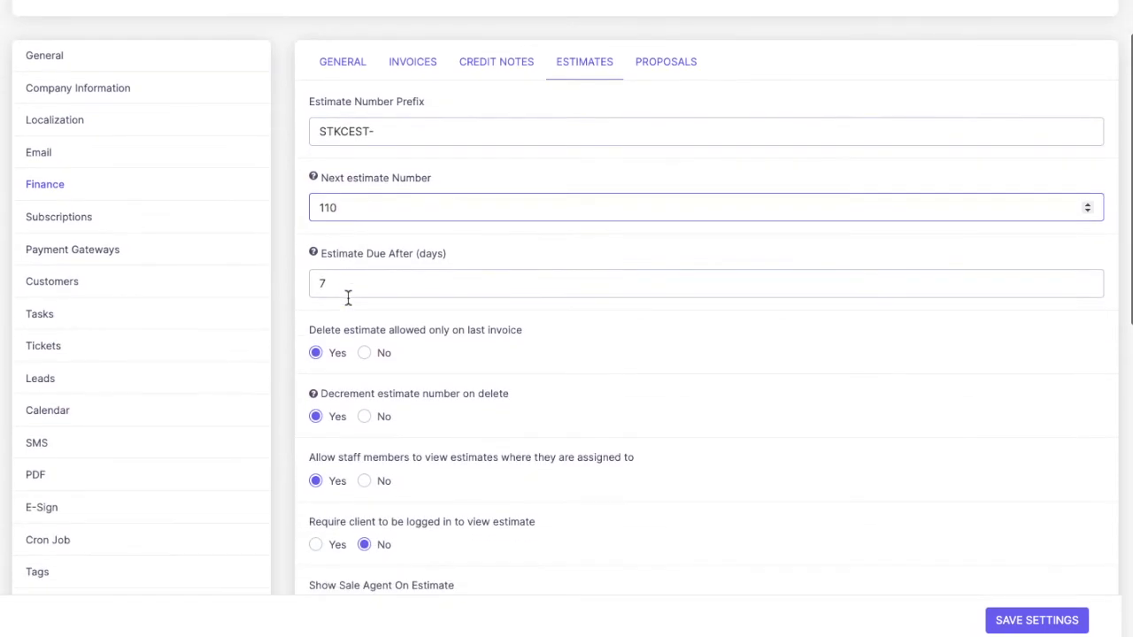
drag(458, 254, 311, 254)
click(547, 258)
mouse_move(315, 256)
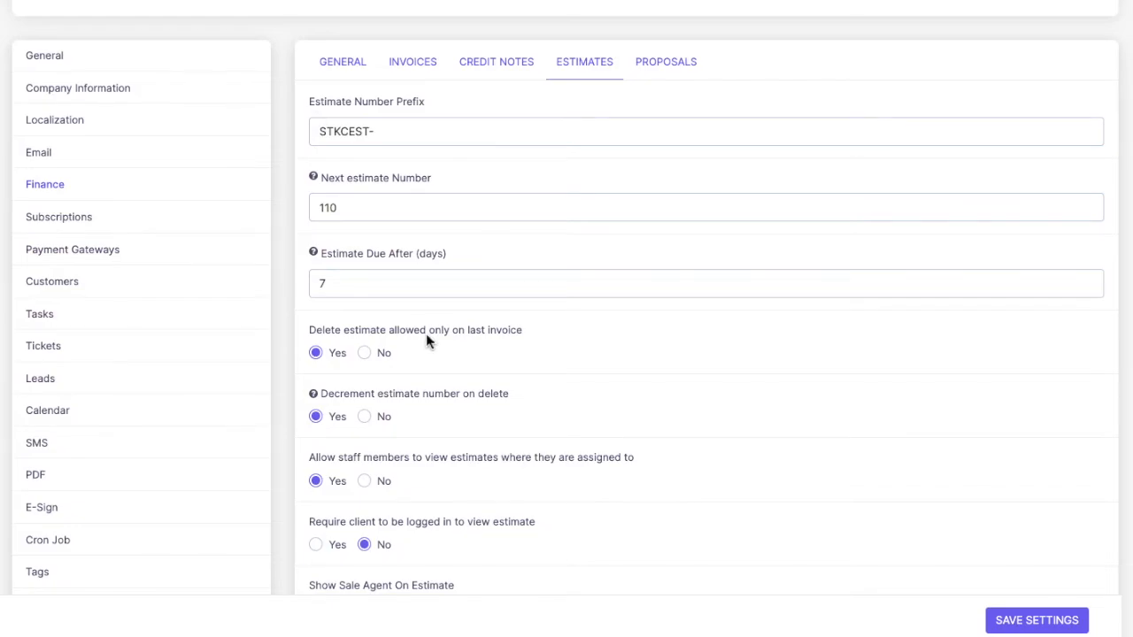
Step: Examine the estimate options for deletion, staff and client access, auto-conversion to invoice, number format and pipeline sorting
scroll(427, 339, down, 1)
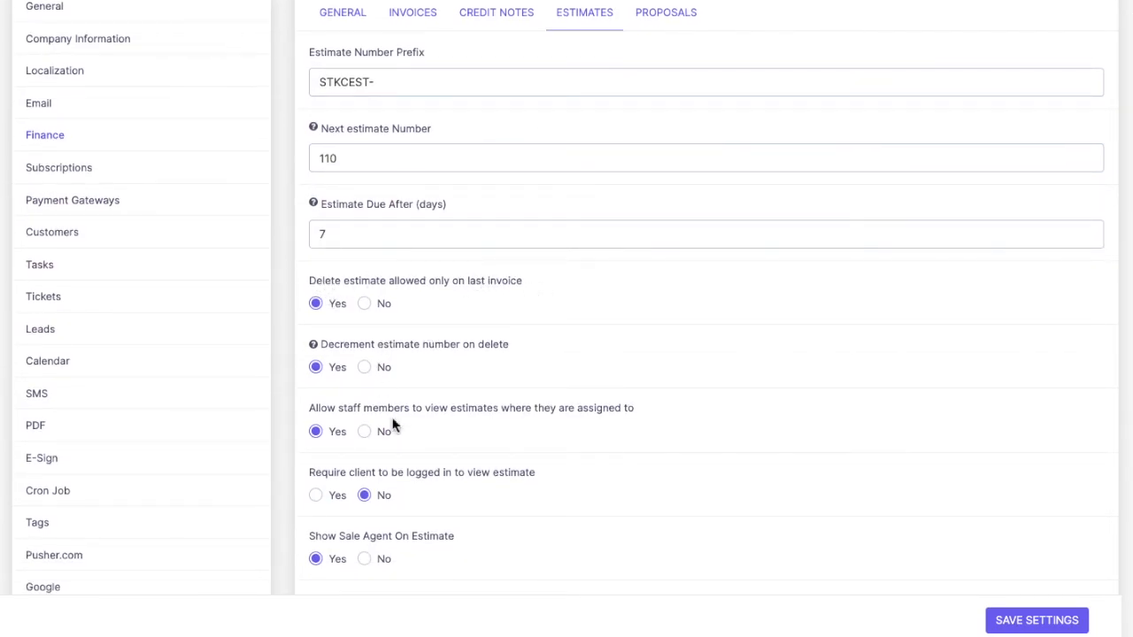
scroll(395, 425, down, 3)
scroll(394, 425, down, 1)
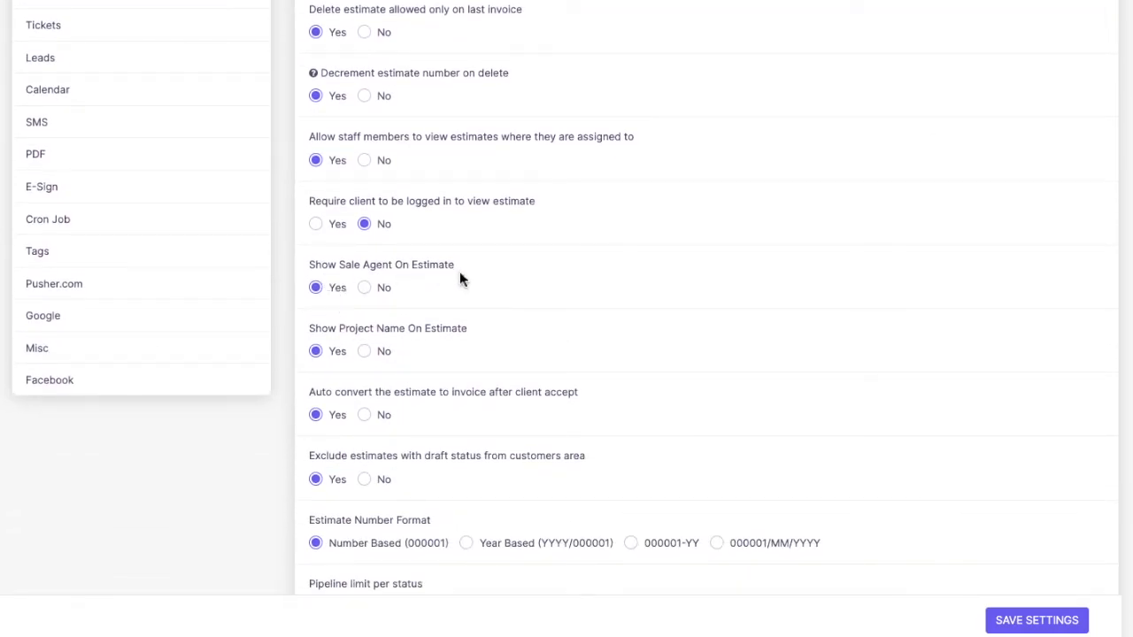
scroll(460, 274, down, 1)
scroll(496, 367, down, 2)
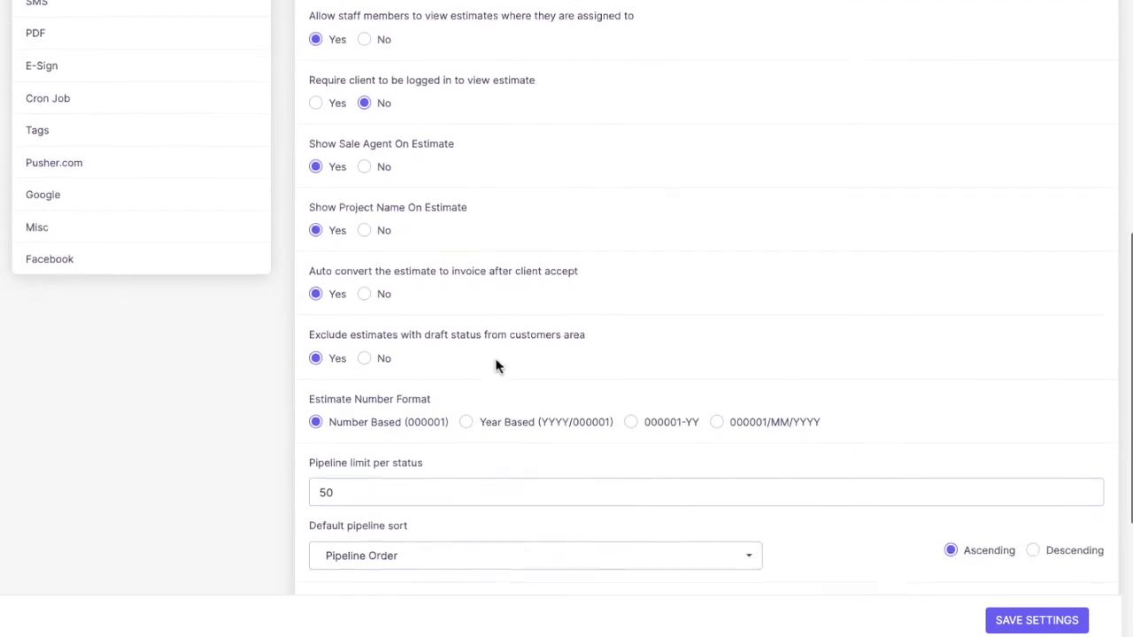
scroll(496, 367, down, 1)
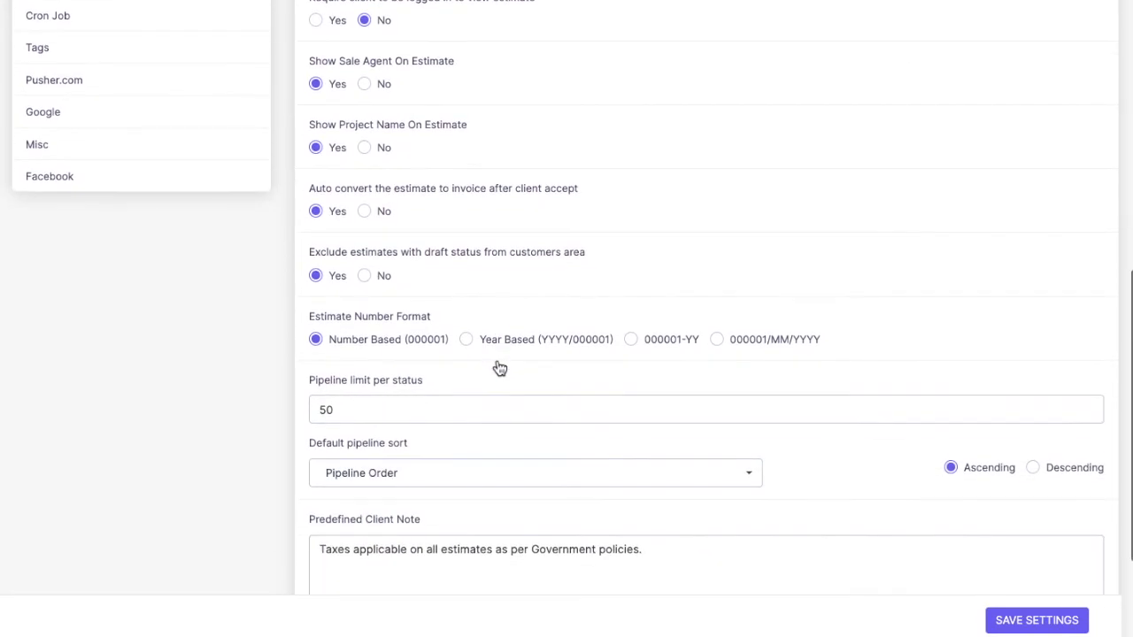
scroll(495, 367, down, 1)
scroll(495, 367, down, 1)
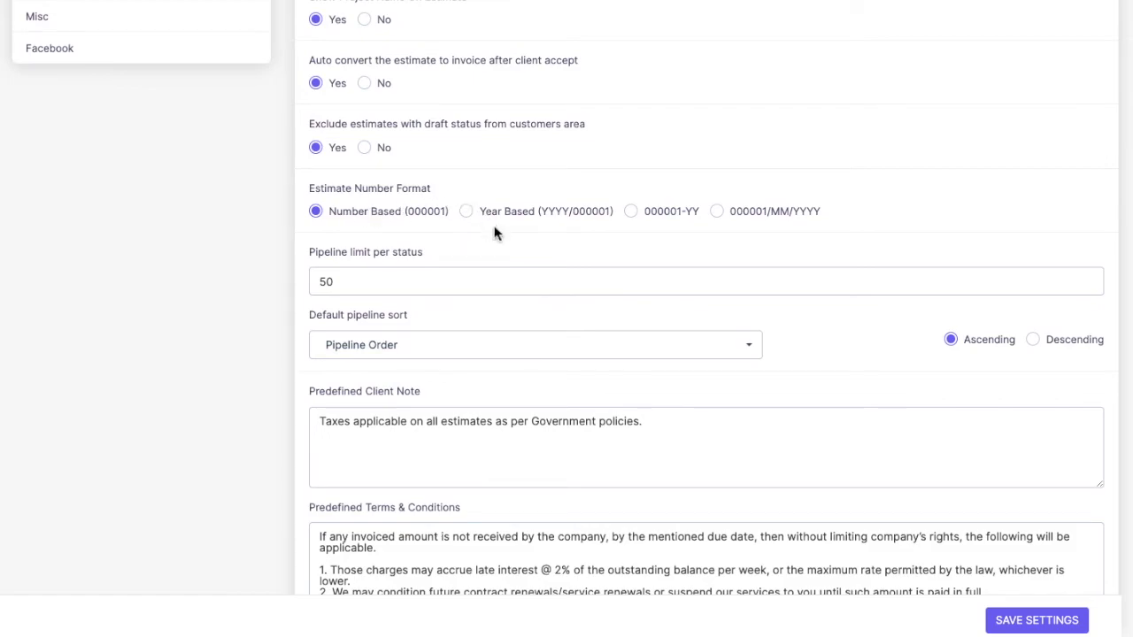
scroll(497, 232, down, 1)
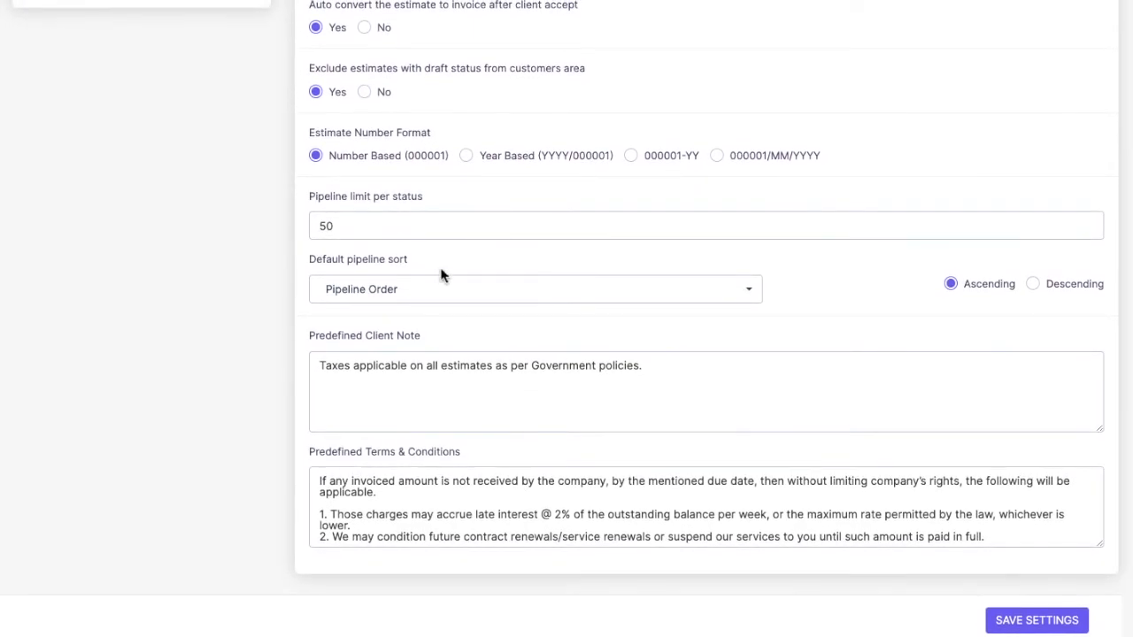
Step: Examine the predefined client note and predefined terms and conditions for estimates
drag(423, 336, 302, 336)
drag(428, 452, 296, 450)
click(363, 503)
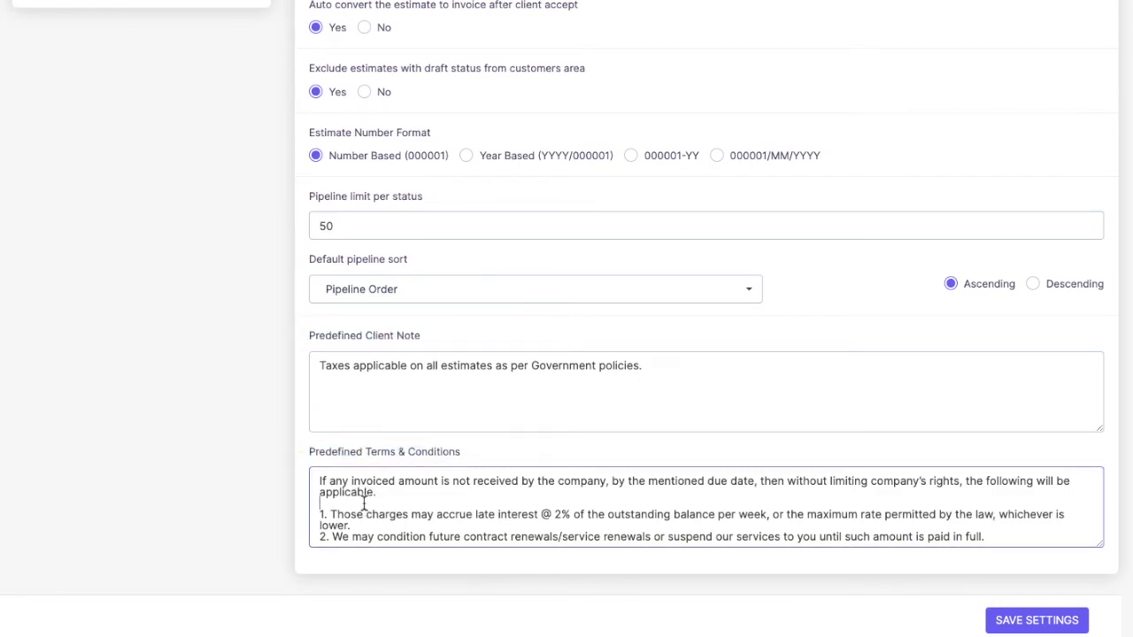
click(474, 391)
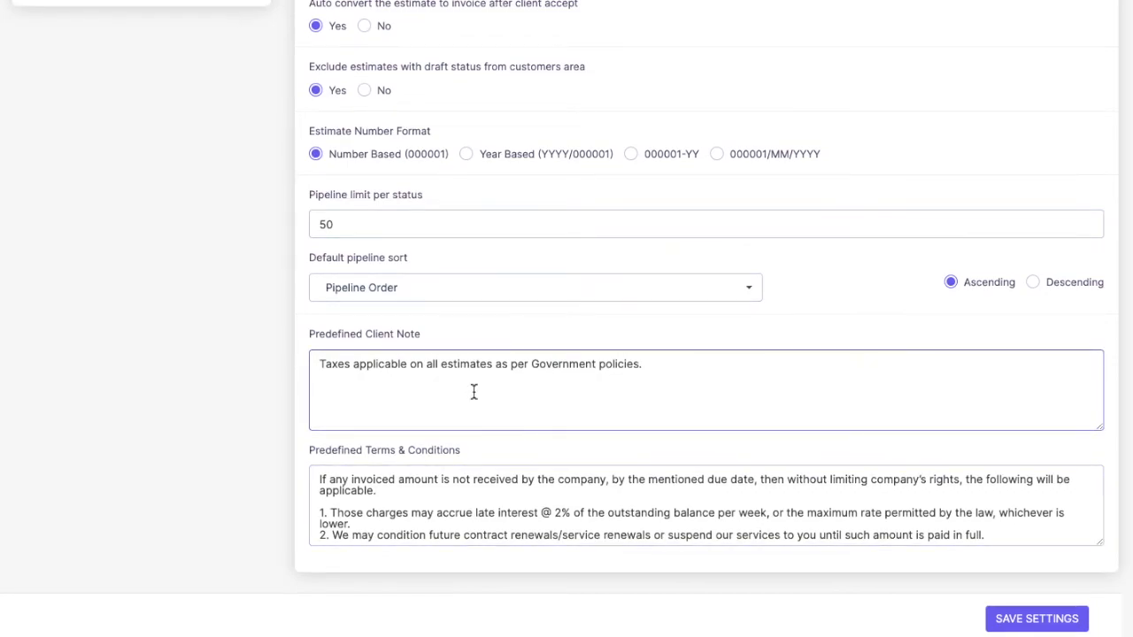
scroll(474, 392, up, 1)
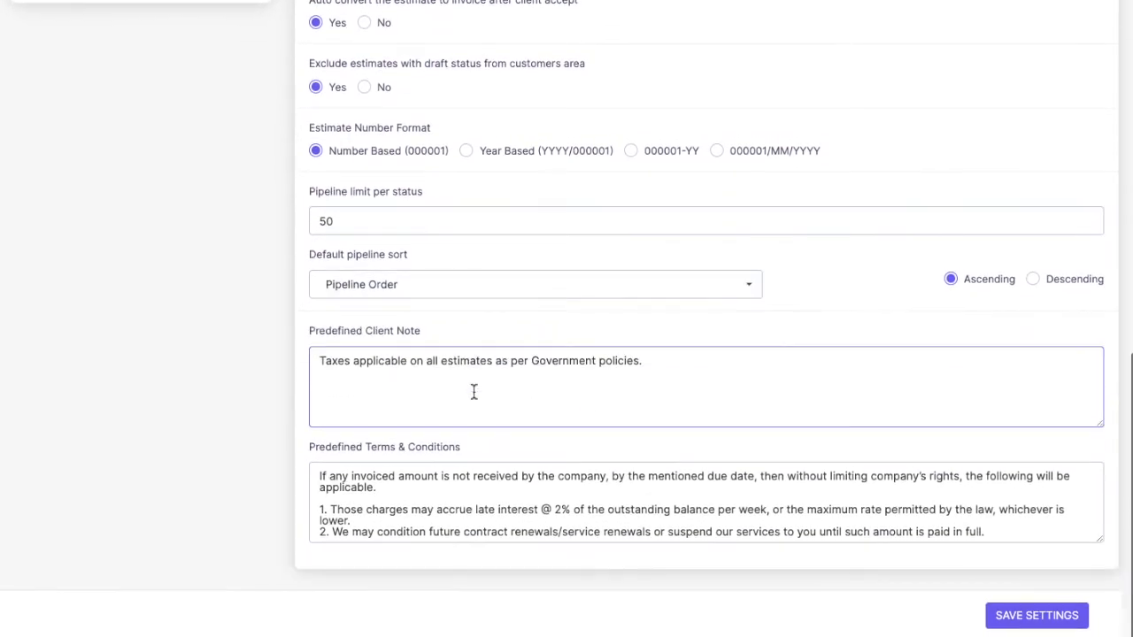
scroll(474, 396, up, 10)
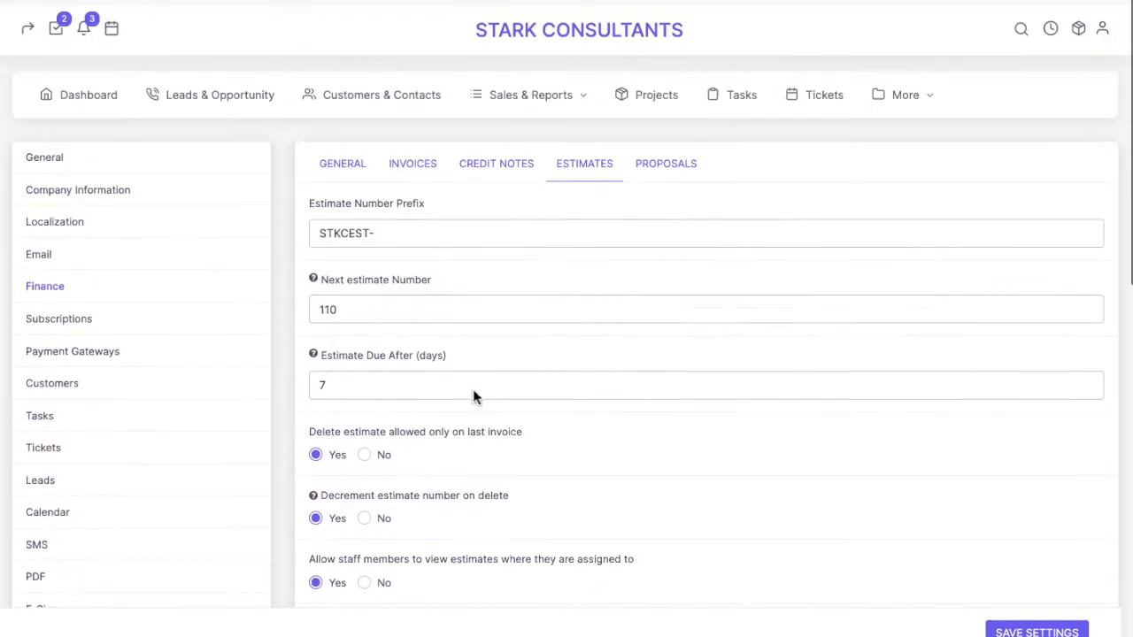
Step: In the Invoices section of the Finance settings, set the invoice number prefix to DartSolutions- and the next invoice number to 10
click(410, 167)
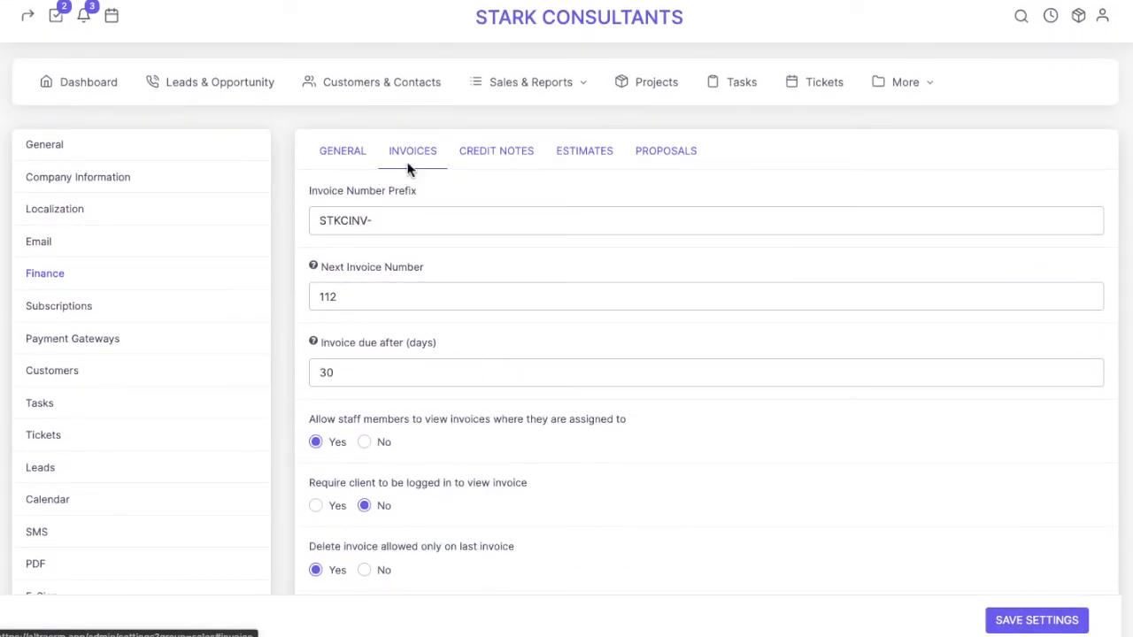
drag(308, 187, 413, 188)
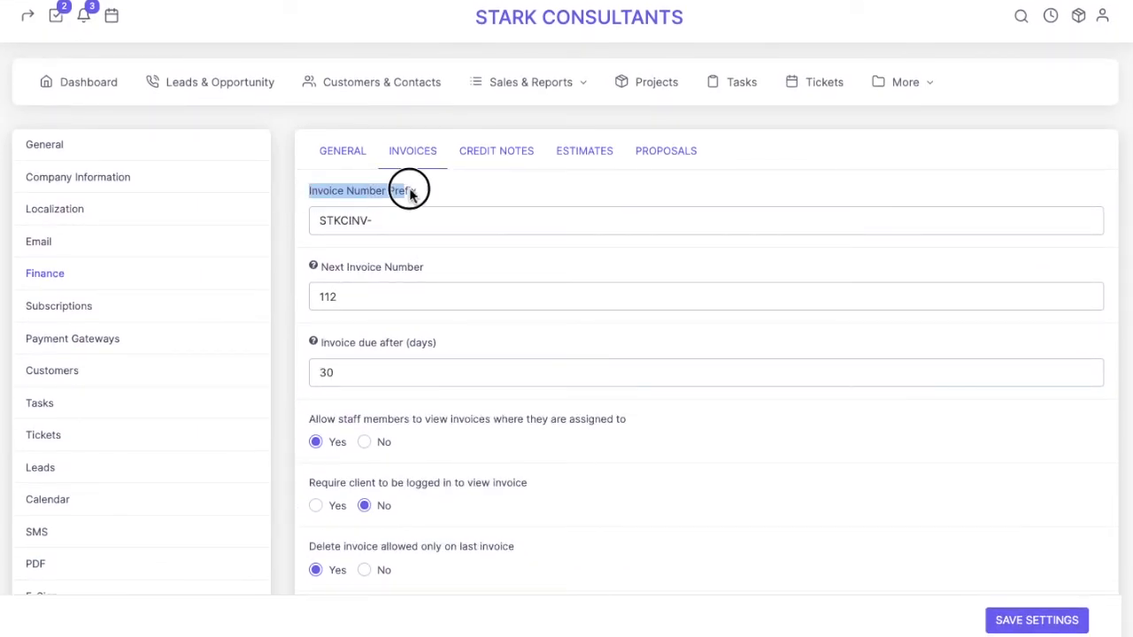
click(432, 195)
mouse_move(331, 221)
mouse_down()
mouse_move(387, 220)
mouse_move(314, 224)
mouse_up()
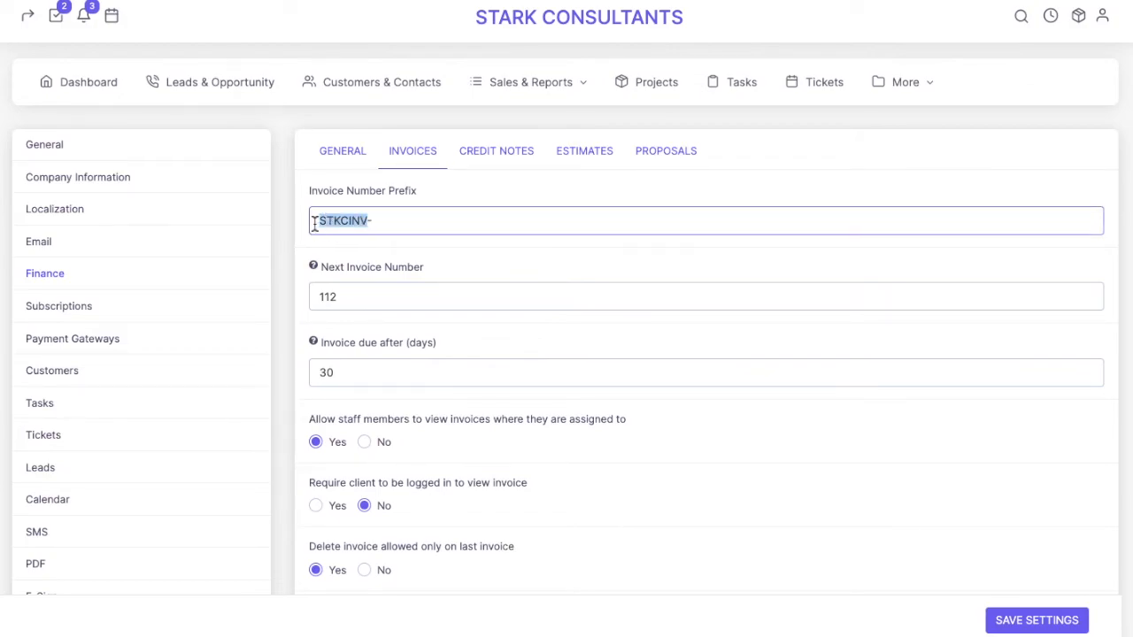
text(C)
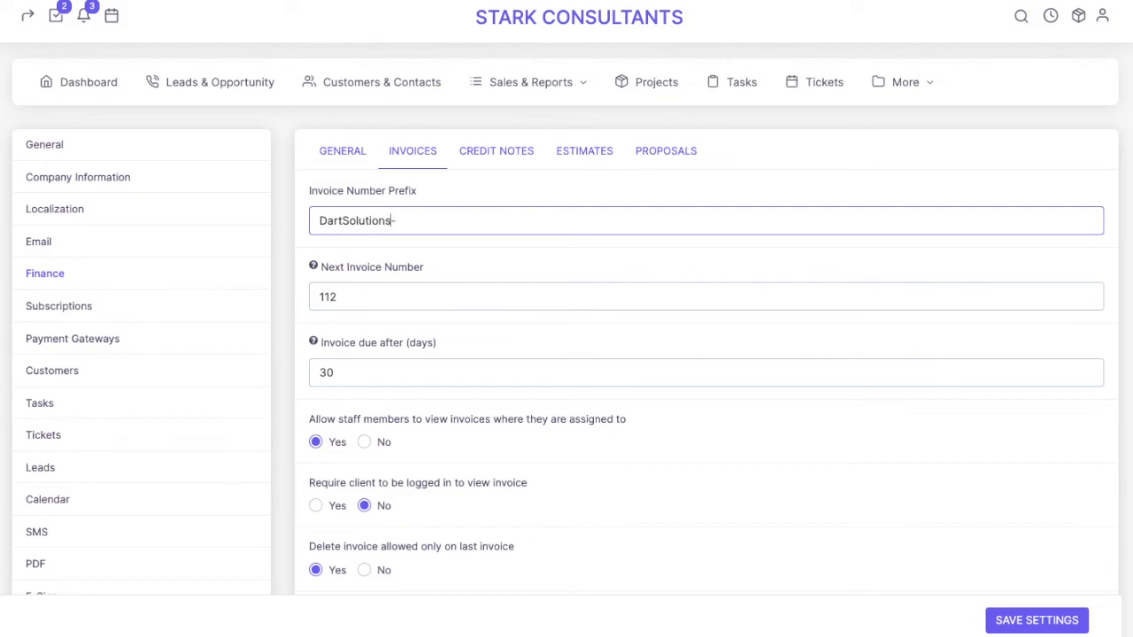
drag(357, 301, 291, 306)
text(10)
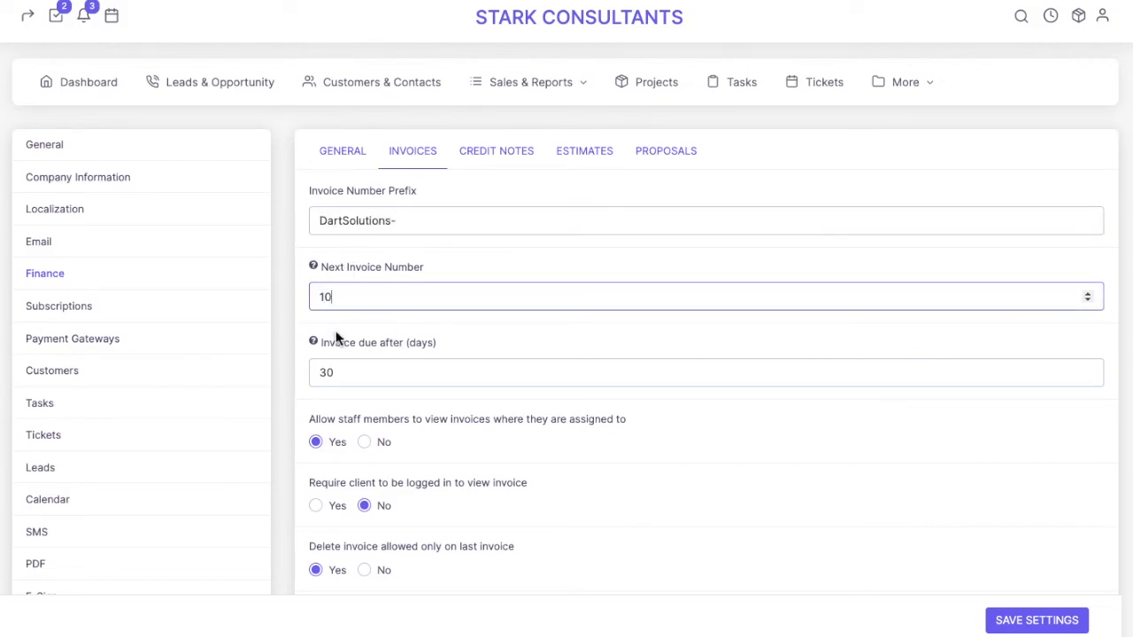
Step: Examine the remaining invoice options, including display settings, number format, predefined client note and terms and conditions
scroll(337, 326, down, 1)
scroll(339, 310, down, 2)
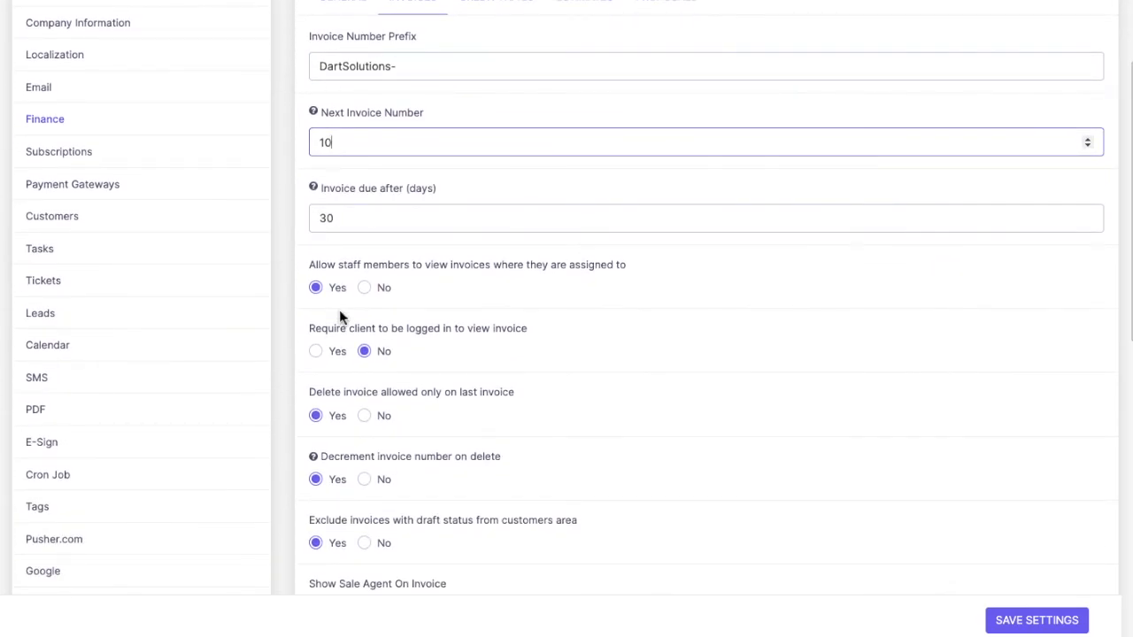
scroll(346, 292, down, 3)
scroll(359, 253, down, 5)
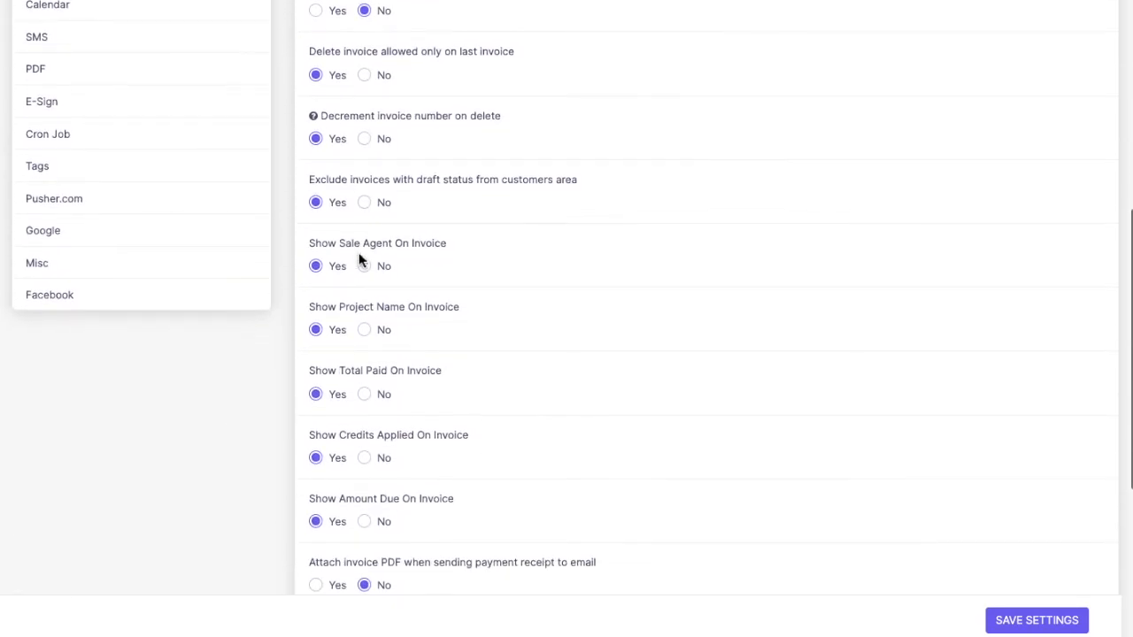
scroll(366, 232, down, 1)
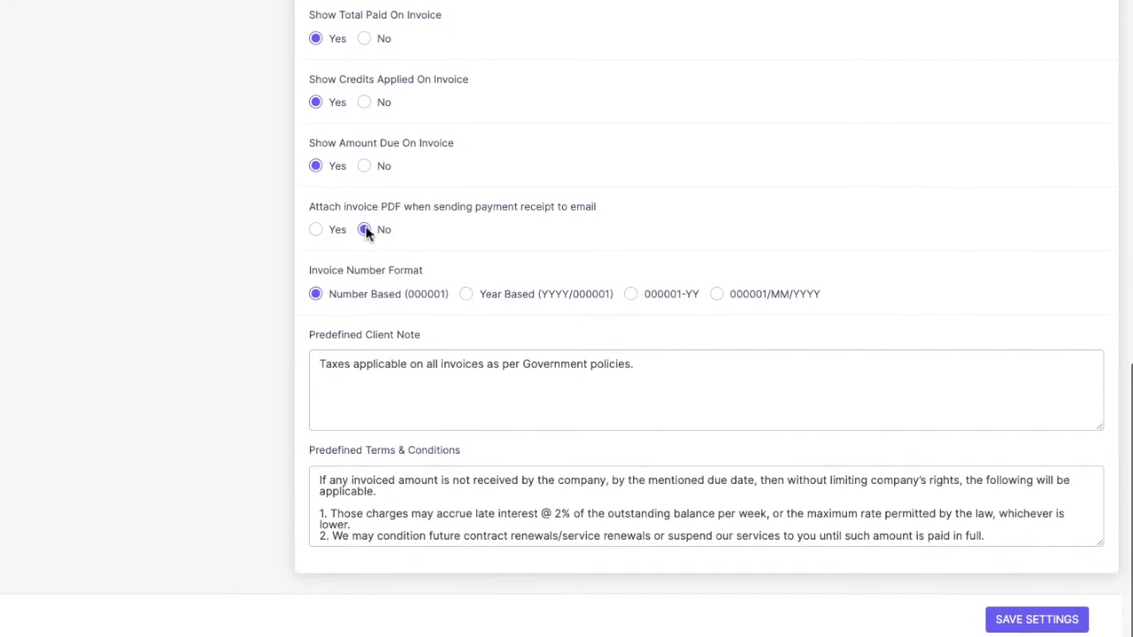
drag(308, 336, 440, 335)
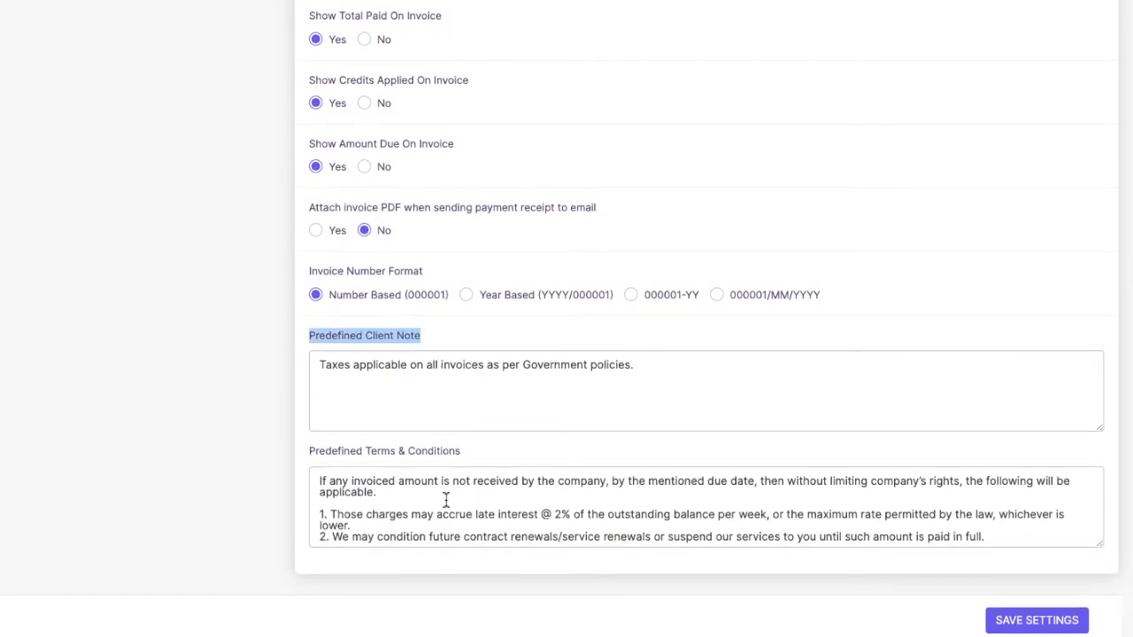
drag(489, 453, 308, 453)
scroll(490, 447, up, 10)
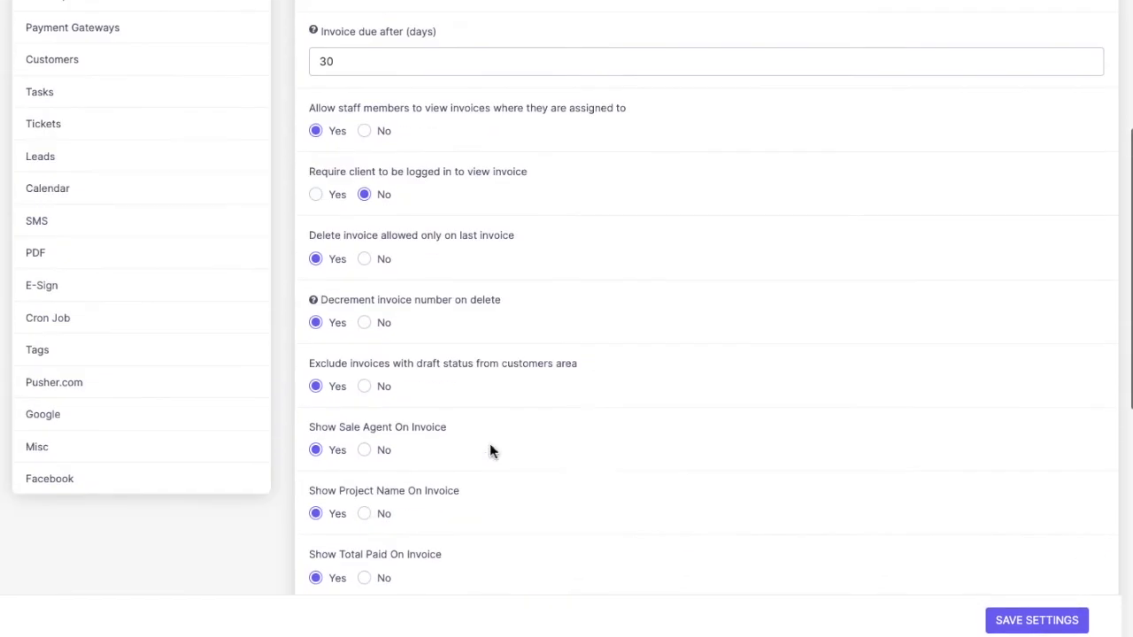
scroll(492, 443, down, 7)
scroll(492, 434, up, 7)
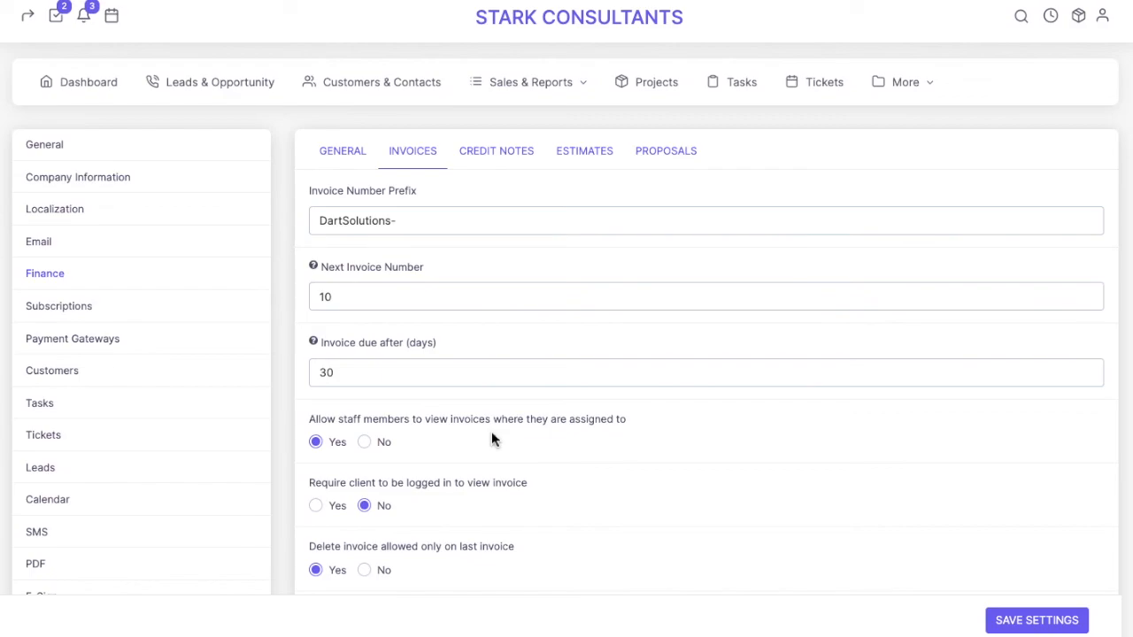
click(925, 92)
scroll(908, 283, down, 10)
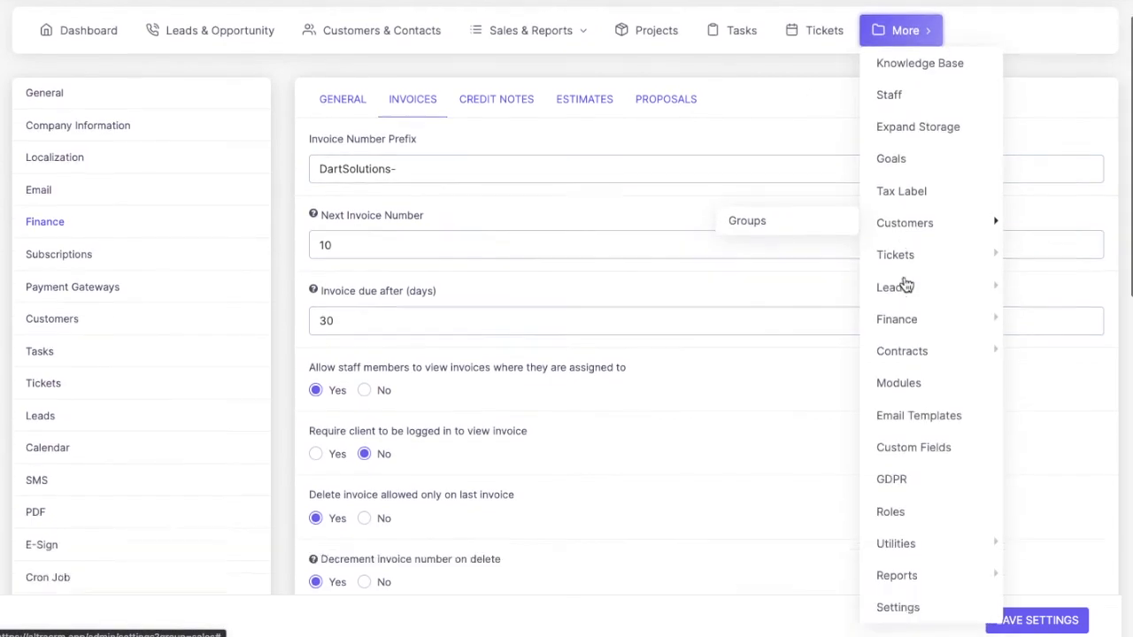
scroll(915, 265, up, 10)
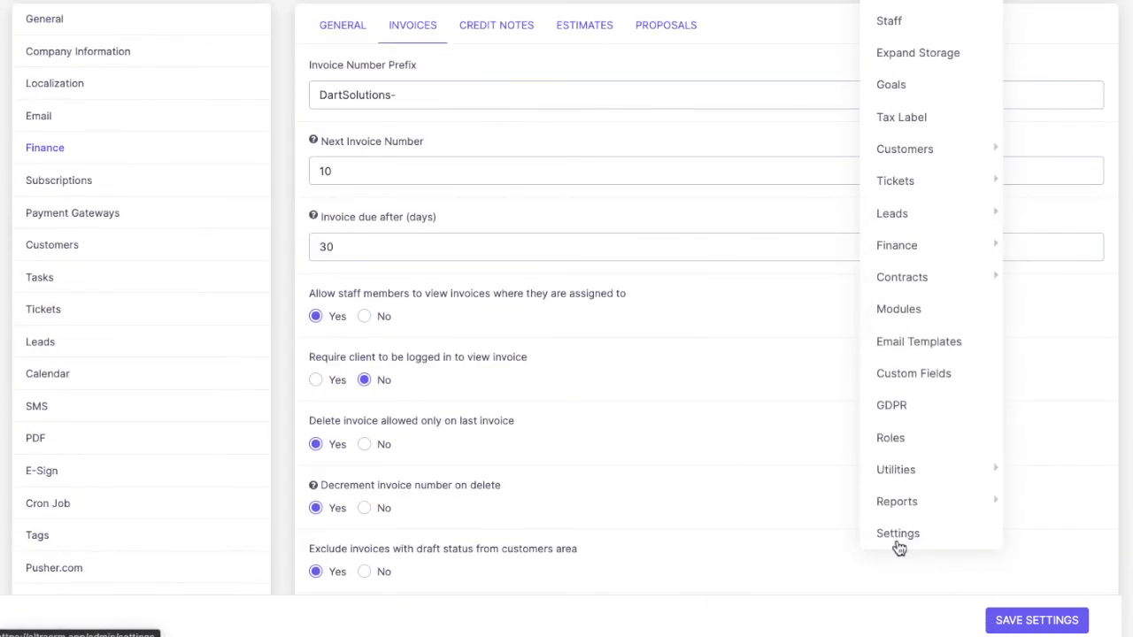
scroll(371, 302, up, 2)
click(287, 277)
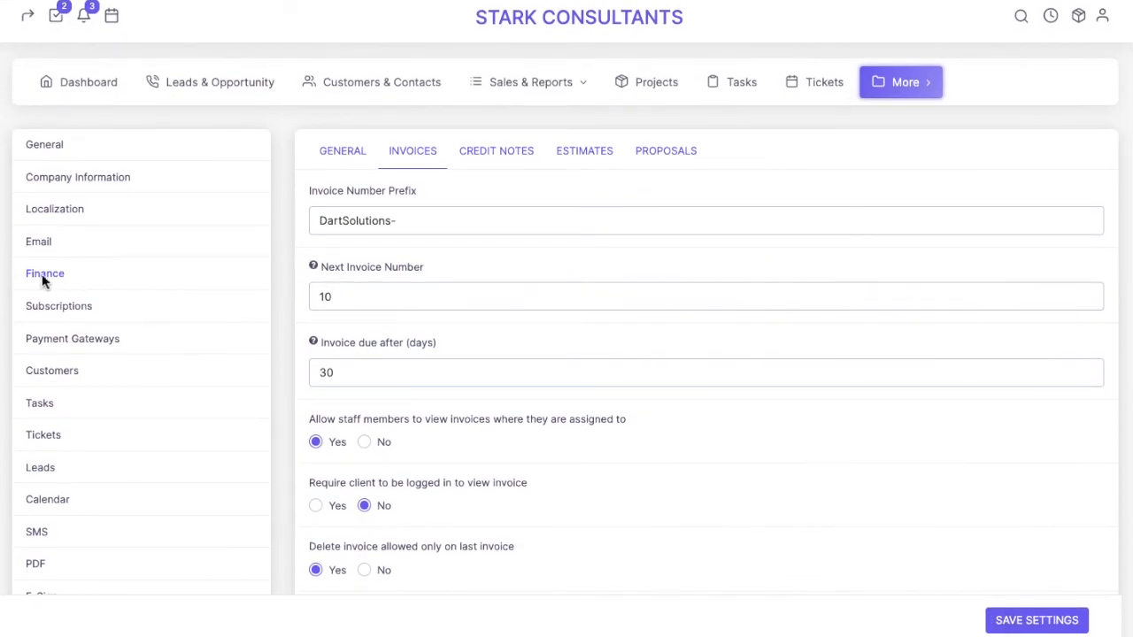